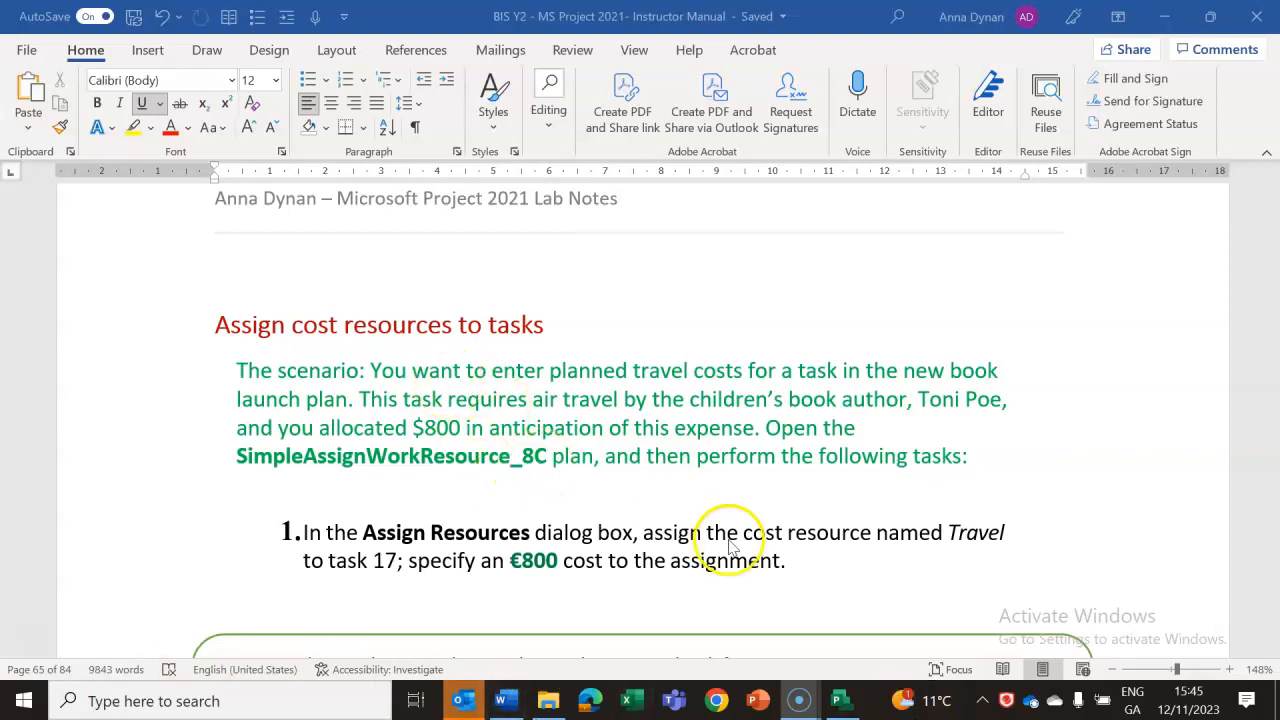
# Read the Word lab notes on assigning the Travel cost resource to task 17.
pyautogui.click(840, 703)
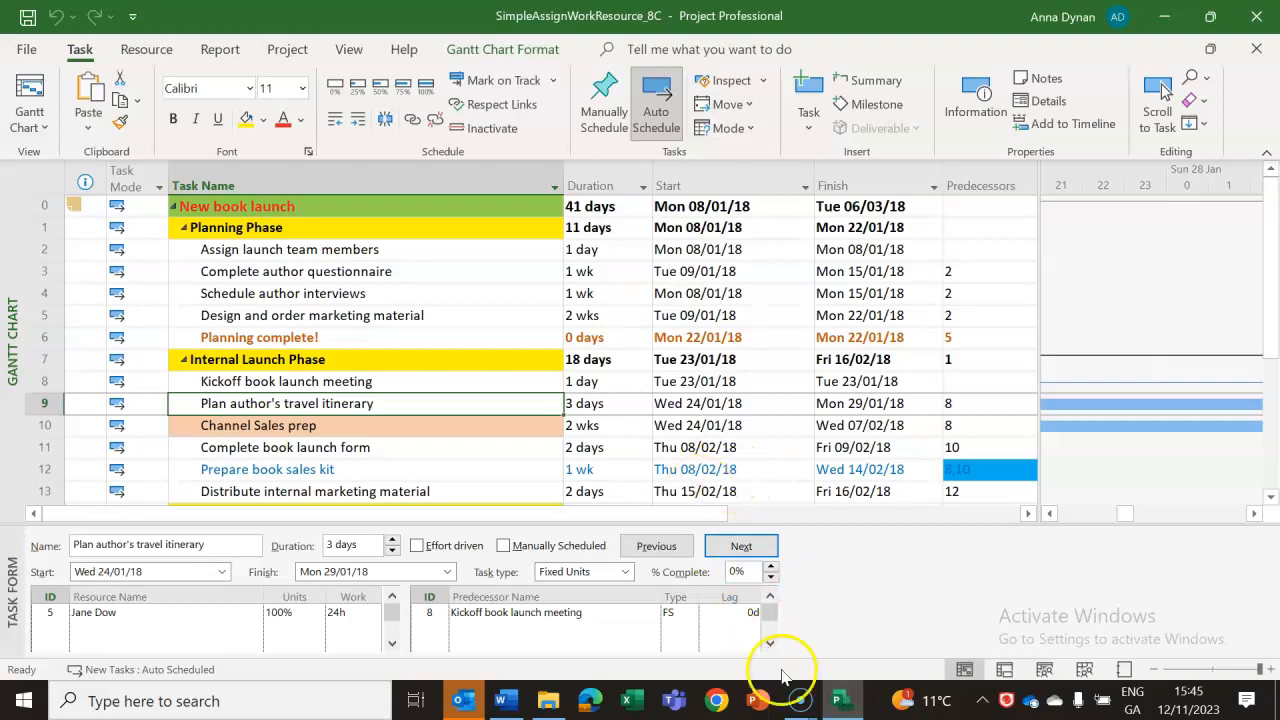
pyautogui.click(508, 703)
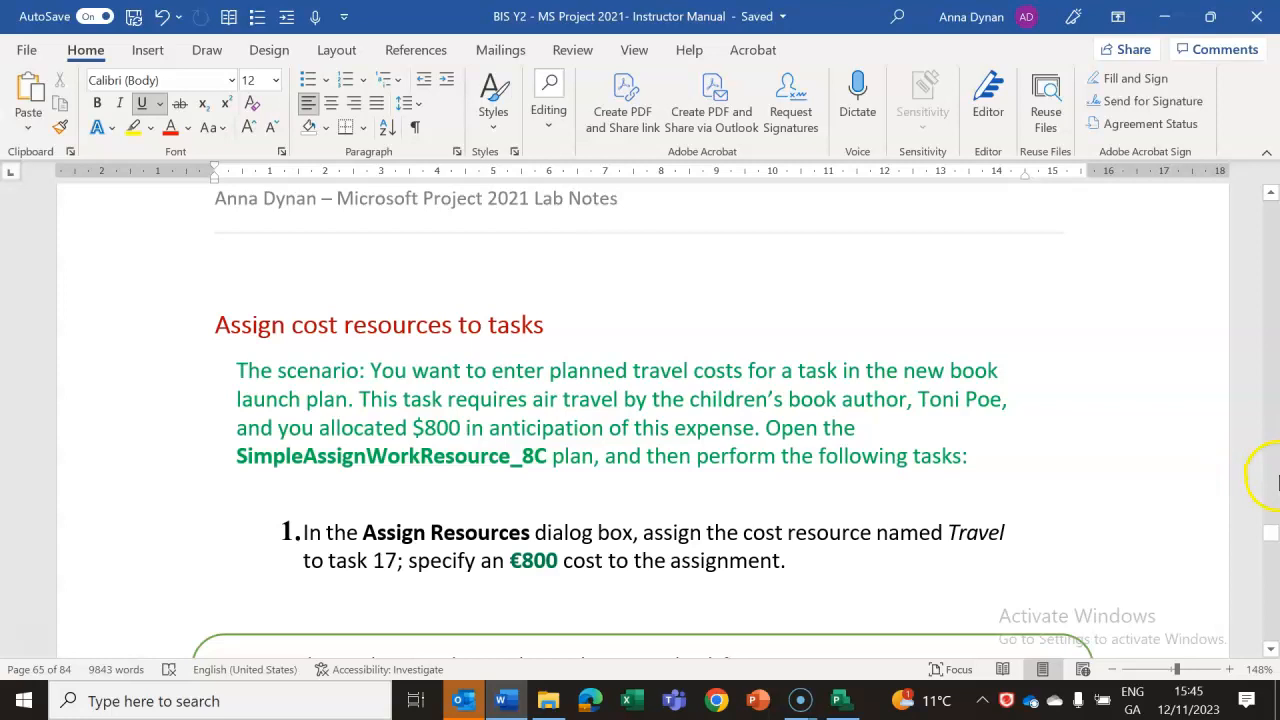
pyautogui.moveTo(1273, 541); pyautogui.dragTo(1273, 541)
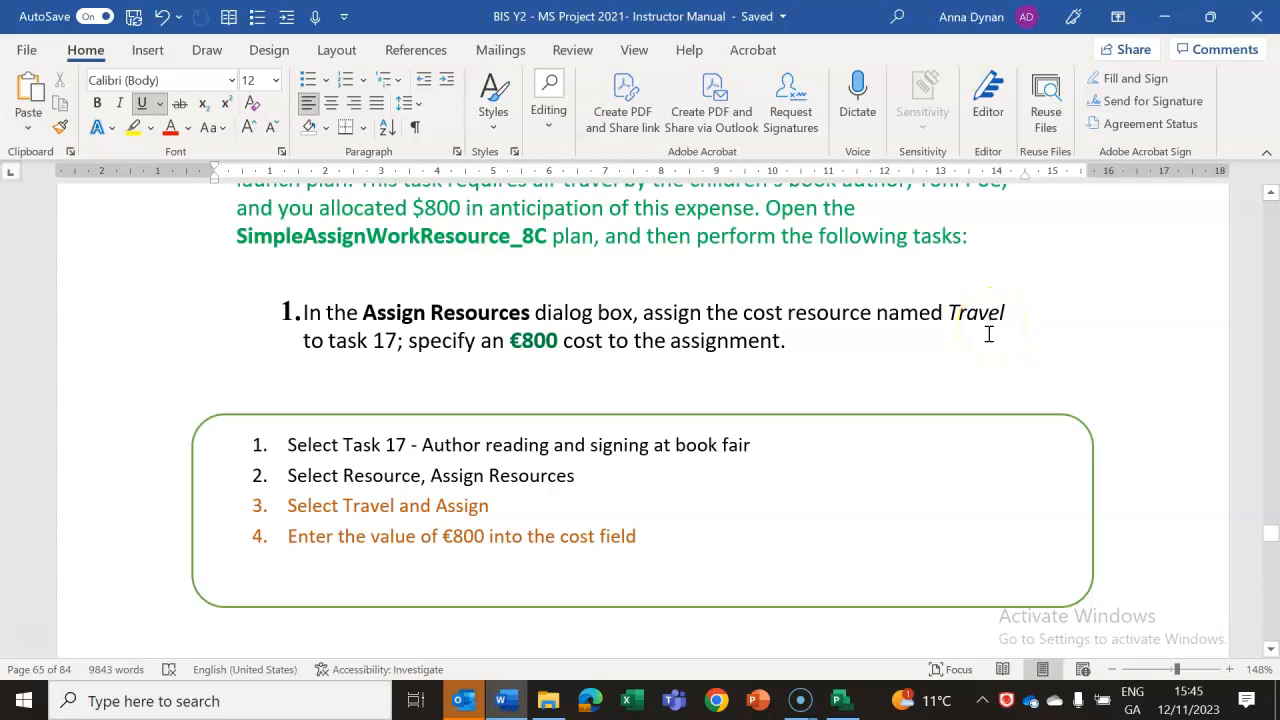
# Switch to the Project plan, select task 17, Author reading and signing at book fair, and open the Assign Resources dialog.
pyautogui.click(840, 703)
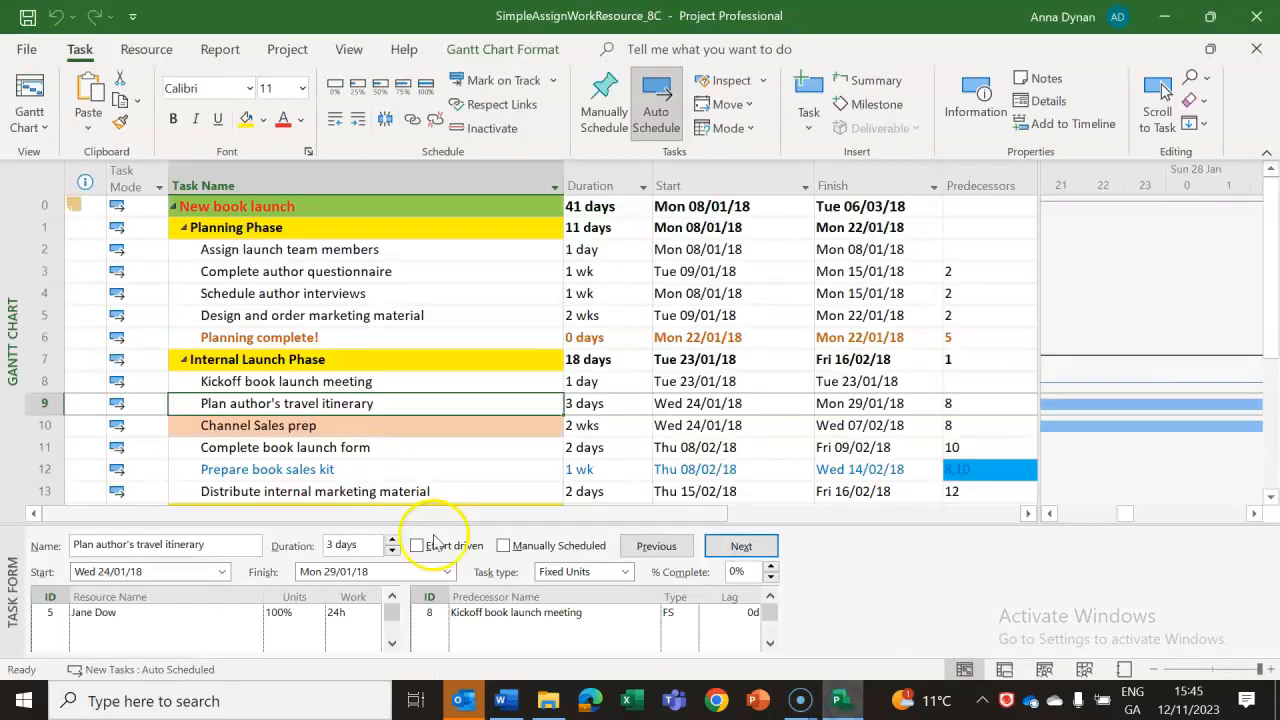
pyautogui.click(1270, 498)
pyautogui.click(1271, 499)
pyautogui.click(1271, 499)
pyautogui.click(1271, 499)
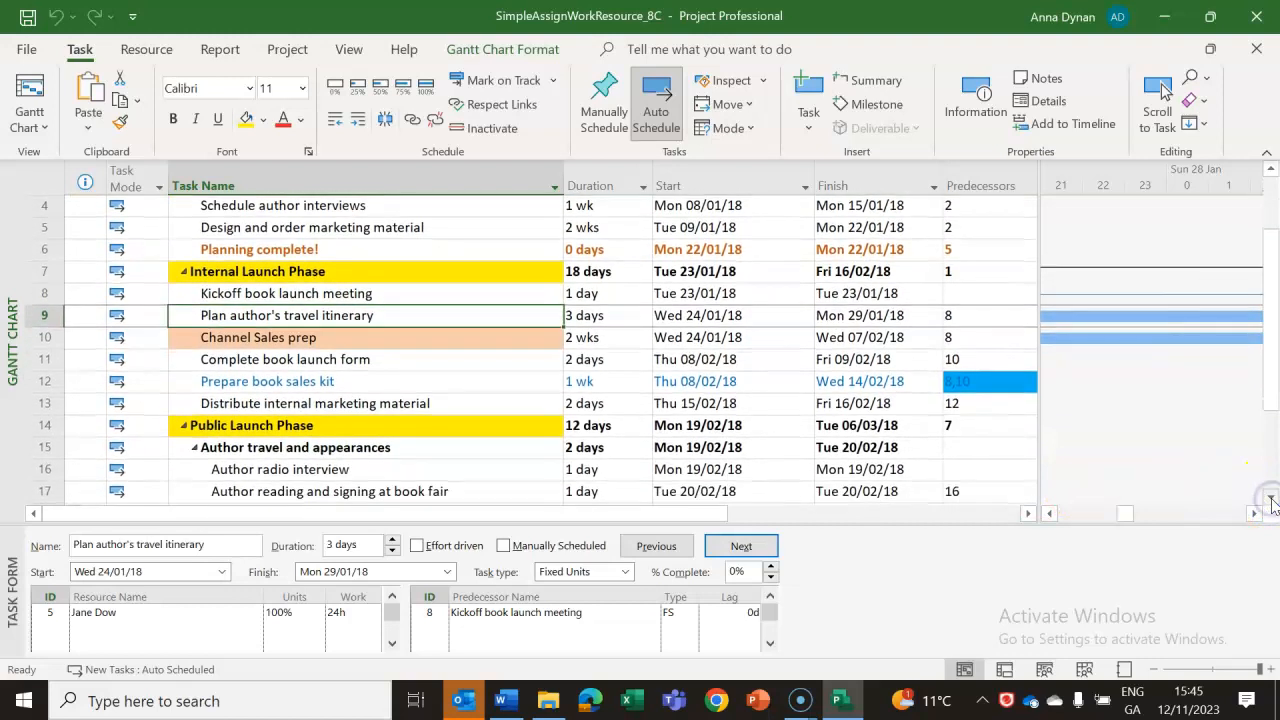
pyautogui.click(325, 491)
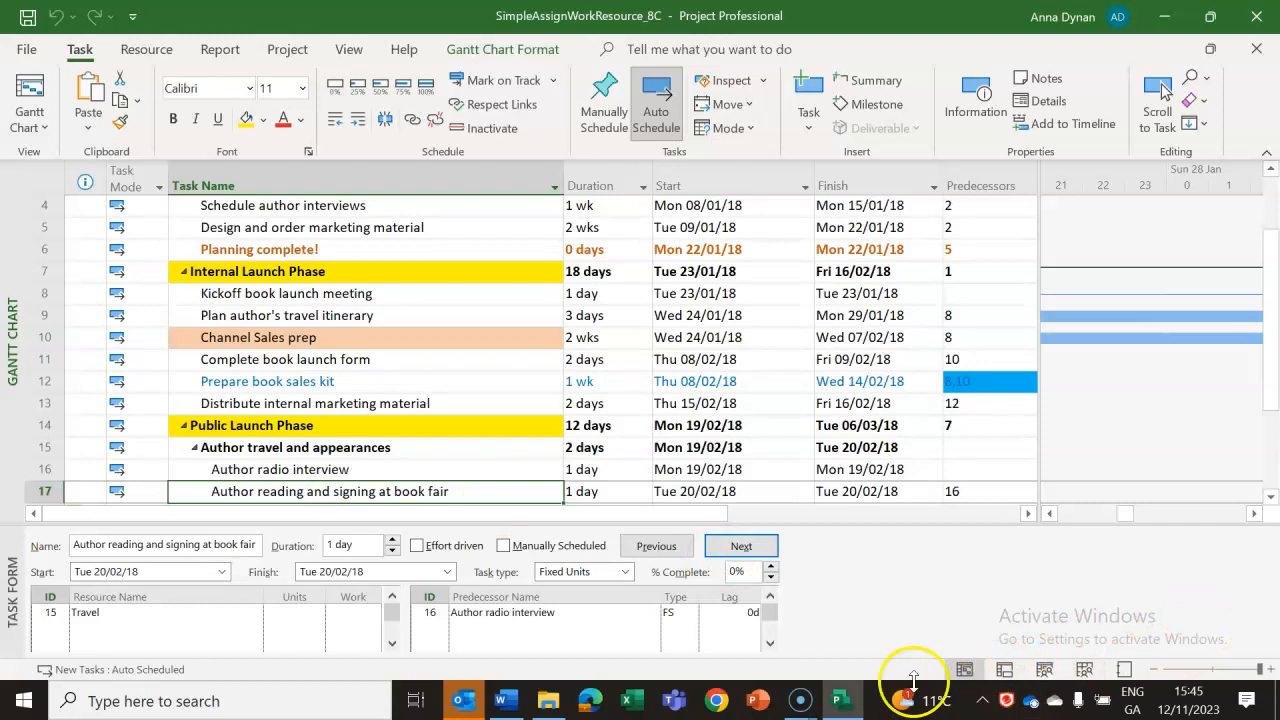
pyautogui.moveTo(501, 700)
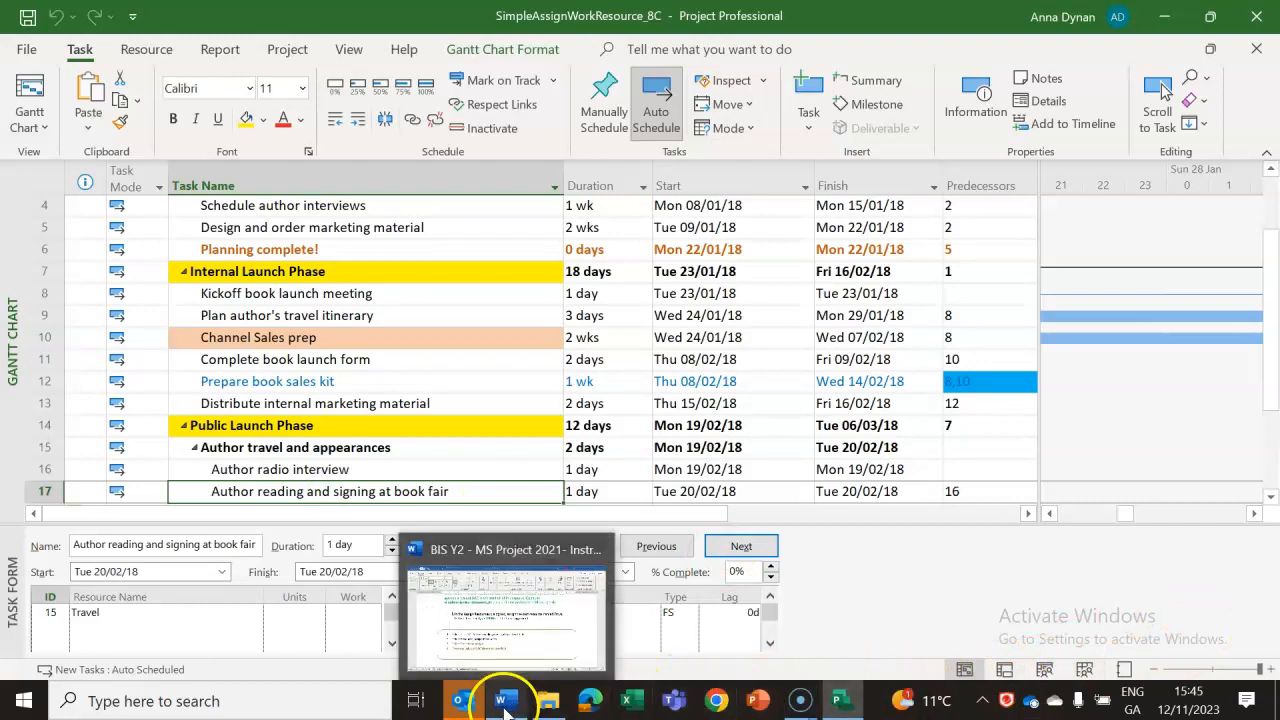
pyautogui.click(148, 49)
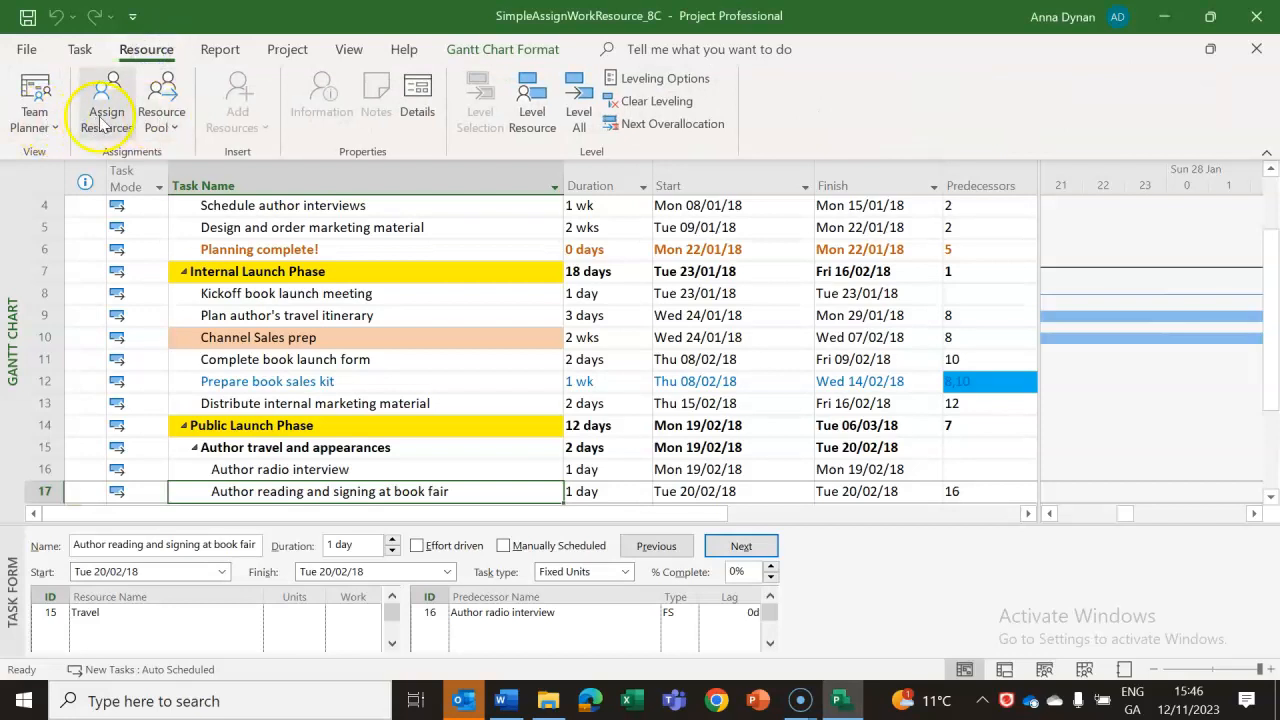
pyautogui.click(112, 120)
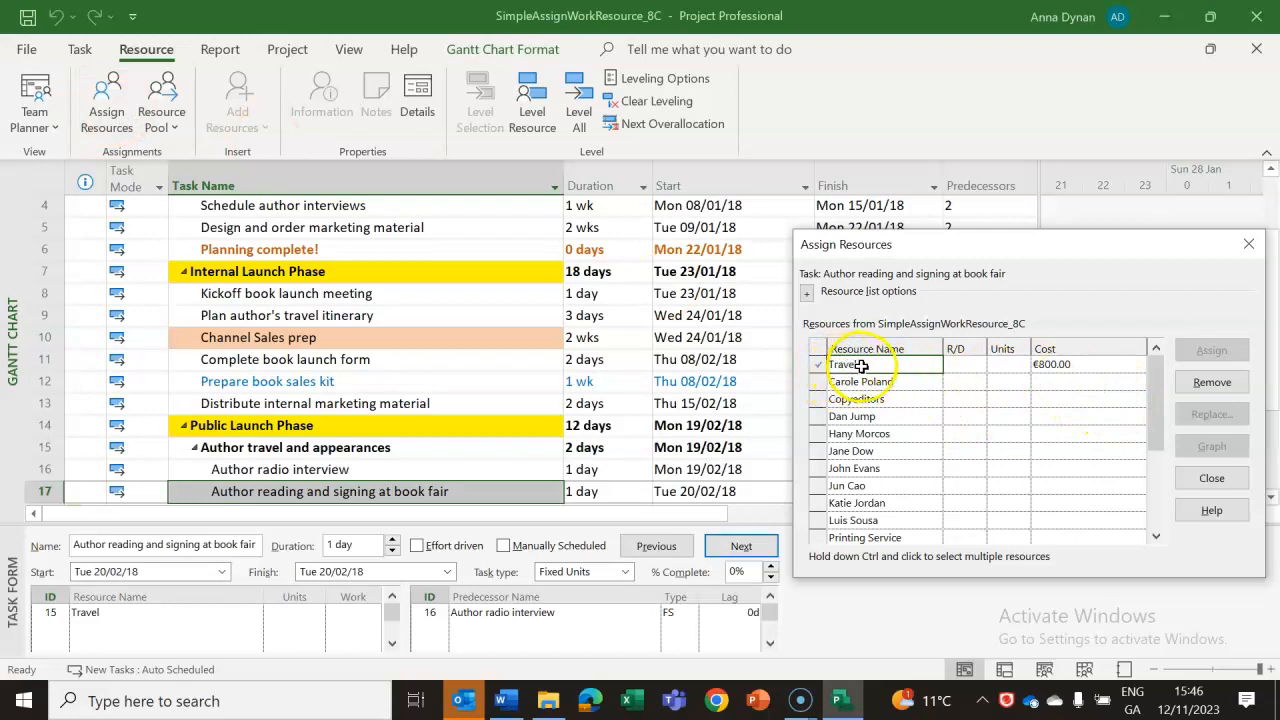
# Check the Travel resource's assignment and its cost for task 17, and close the Assign Resources dialog.
pyautogui.click(1077, 364)
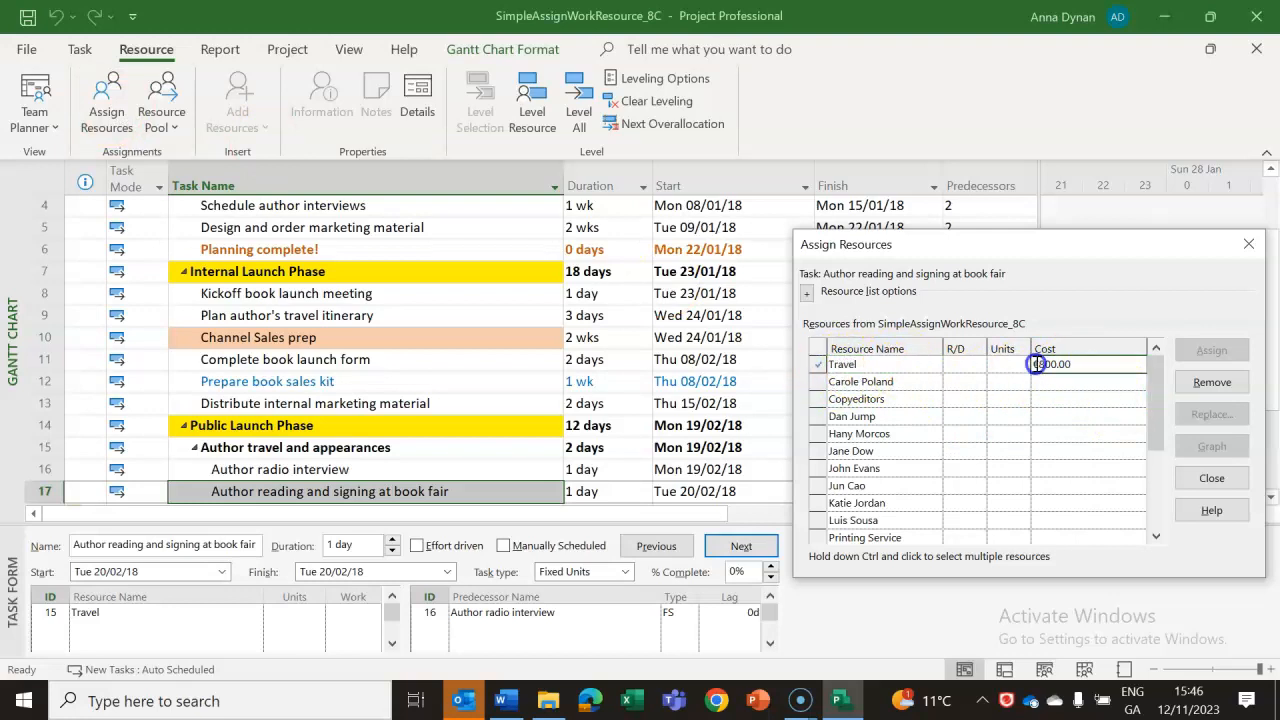
pyautogui.click(1107, 362)
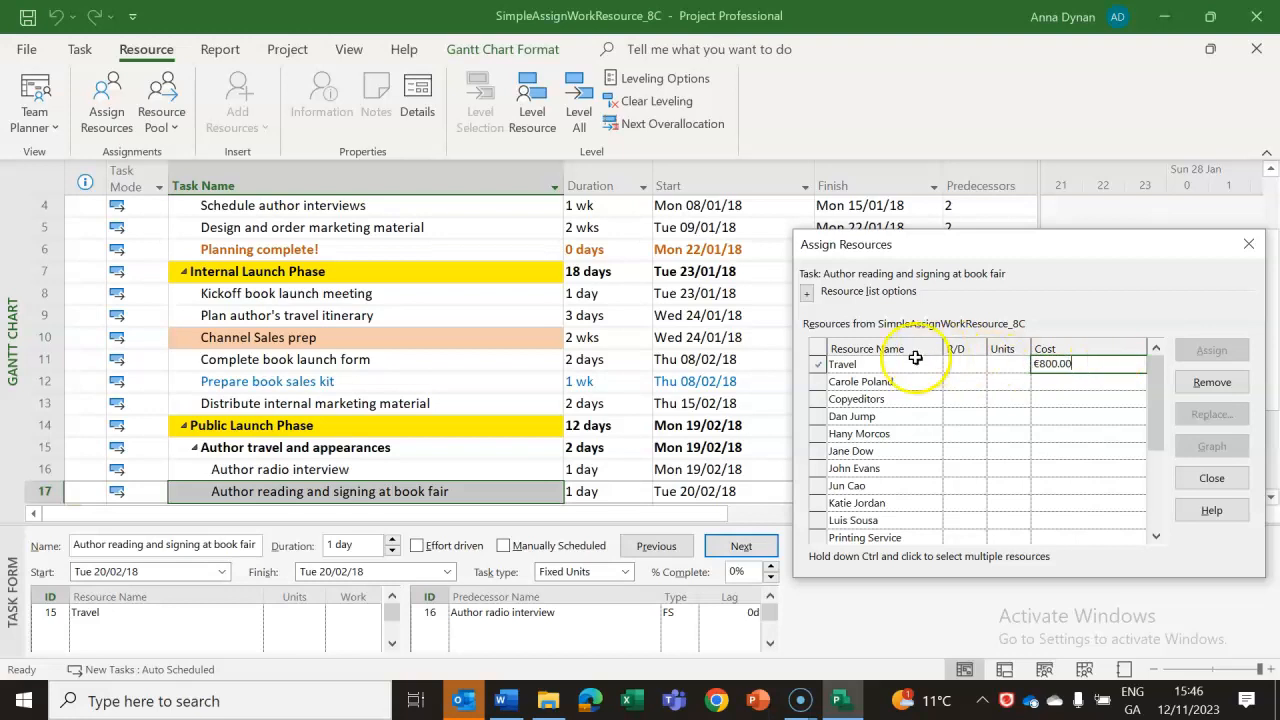
pyautogui.click(872, 364)
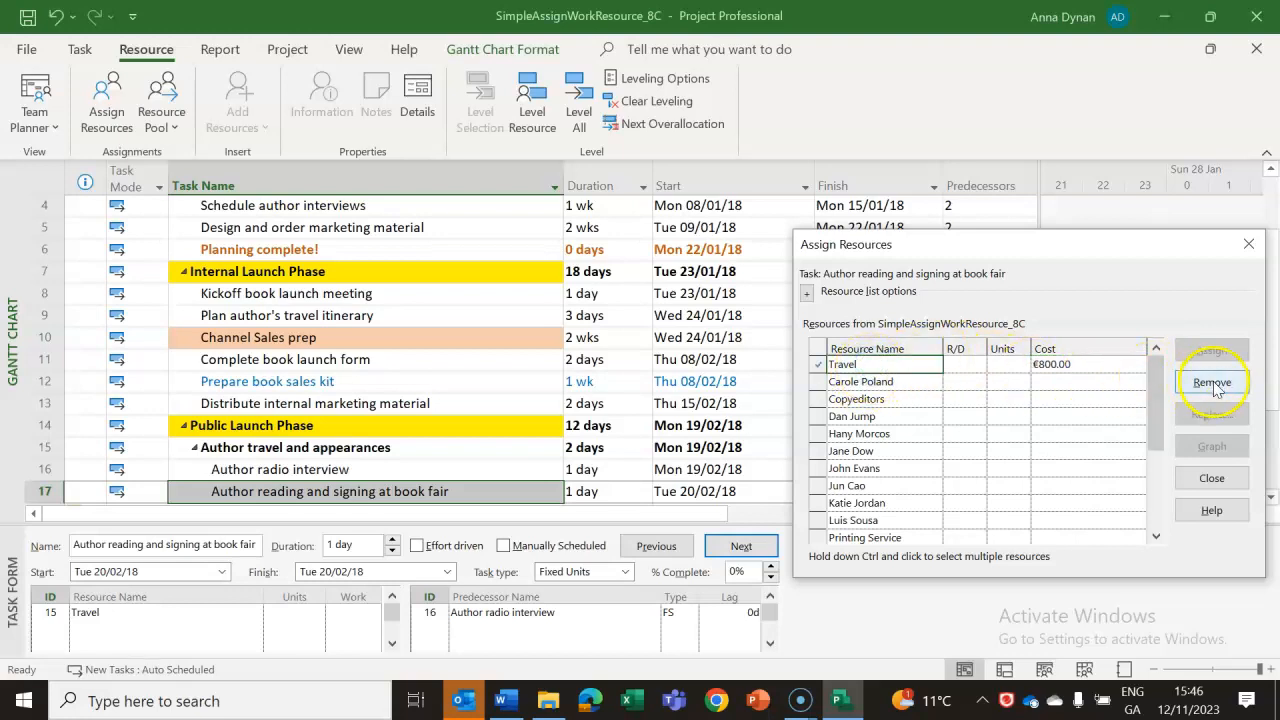
pyautogui.click(1063, 433)
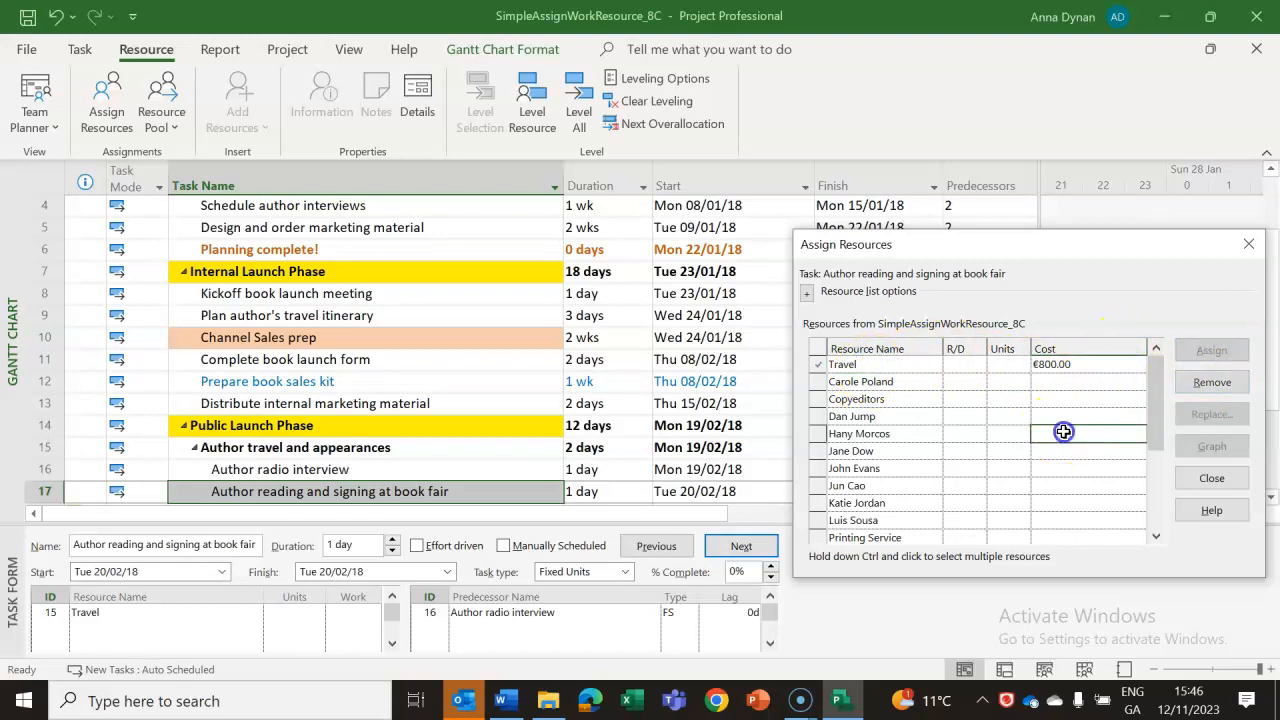
pyautogui.click(1220, 479)
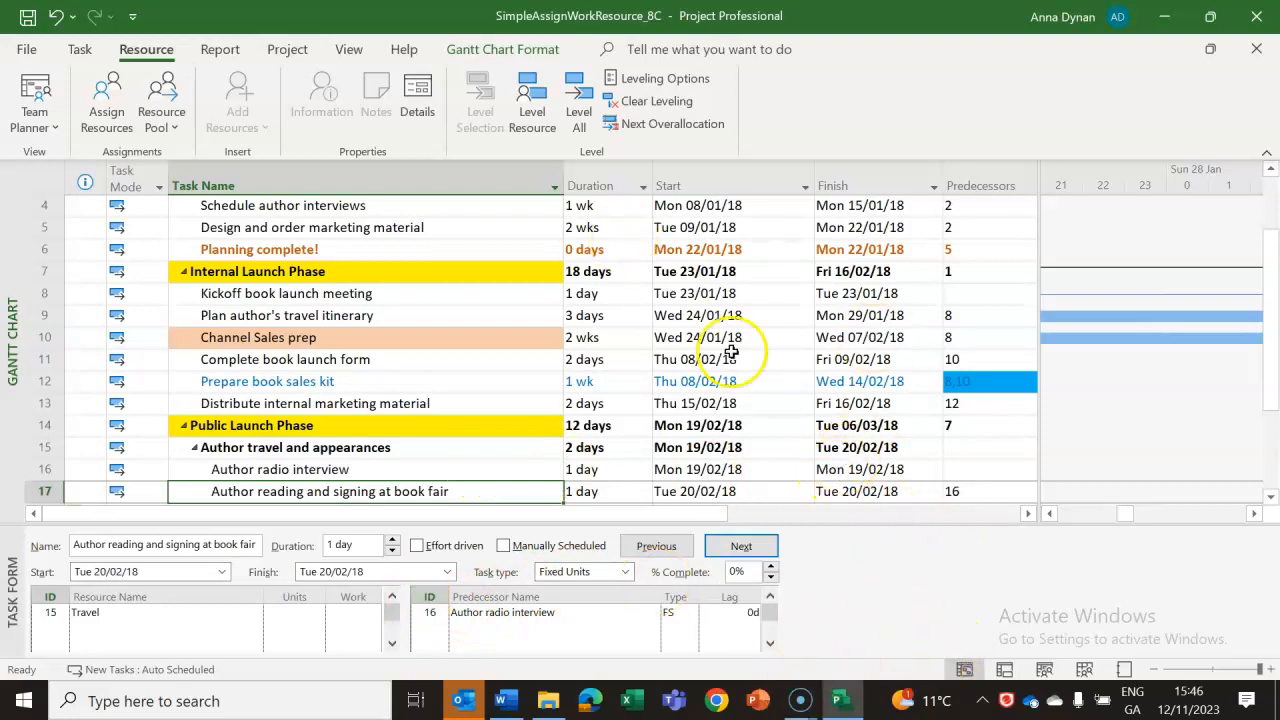
# Display the Resource Sheet and examine the Travel resource's entry, checking it against the lab notes in Word before returning to Project.
pyautogui.click(1085, 670)
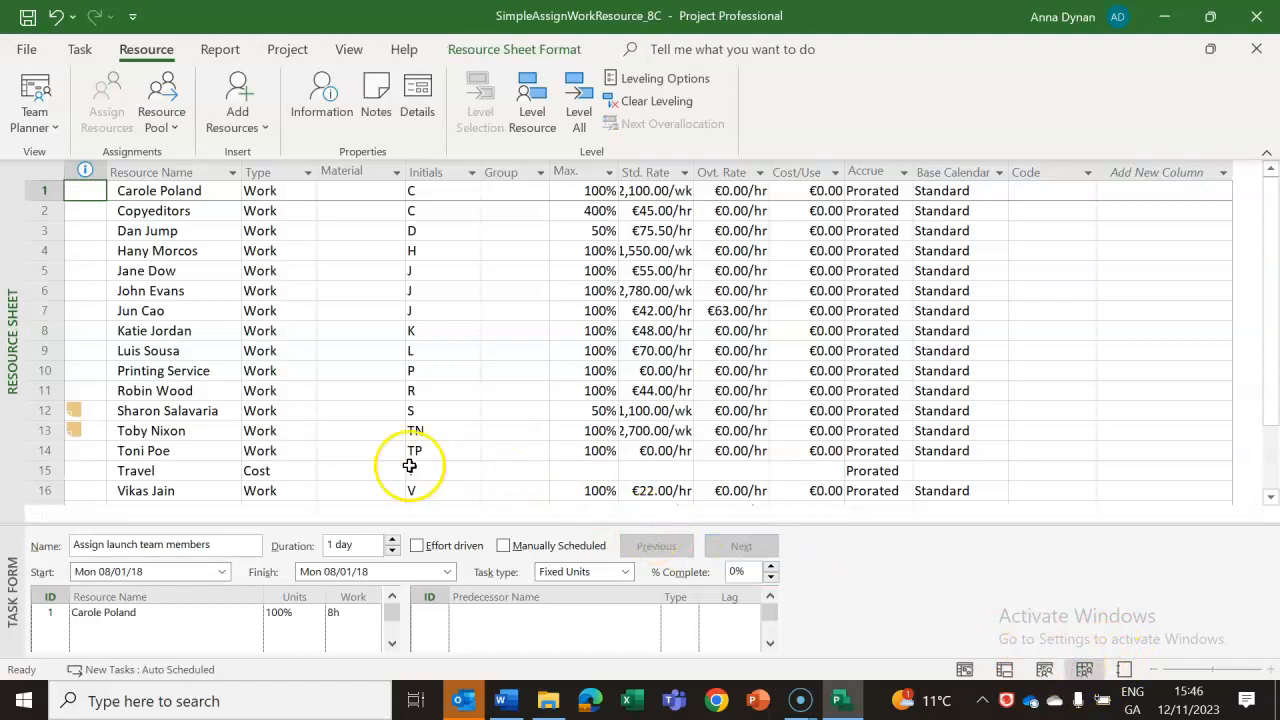
pyautogui.click(440, 470)
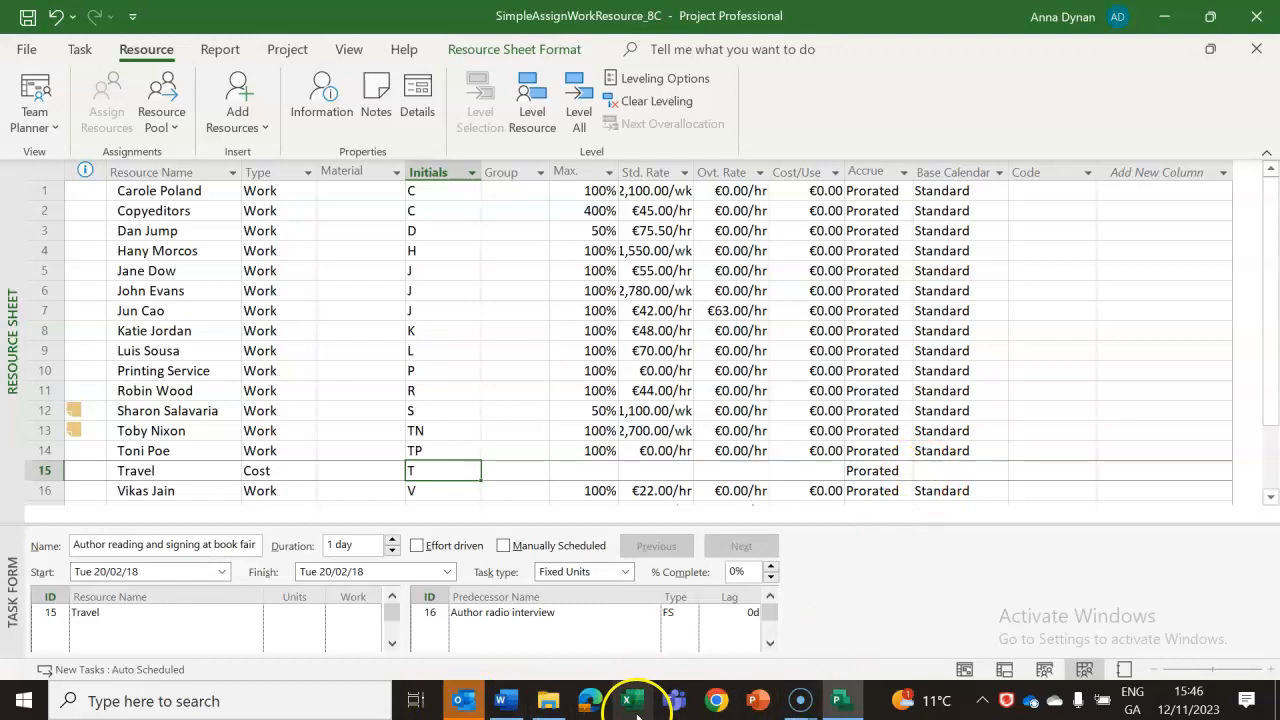
pyautogui.click(840, 703)
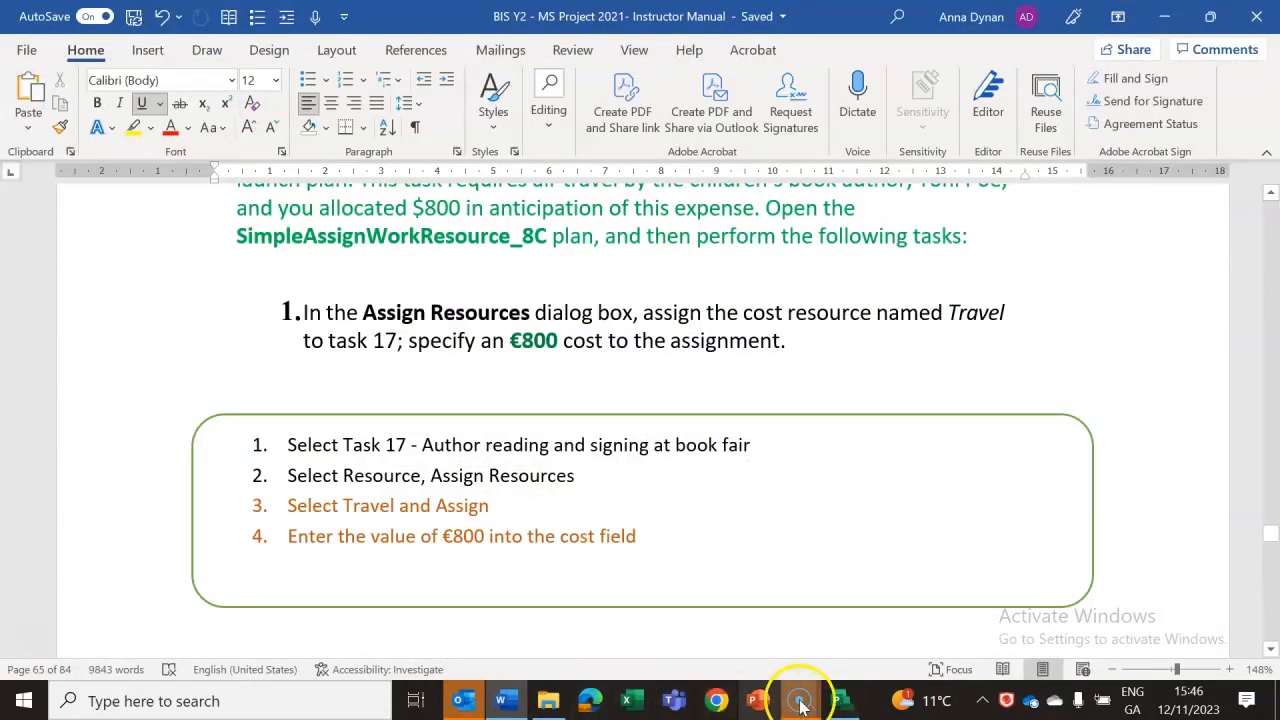
pyautogui.click(850, 705)
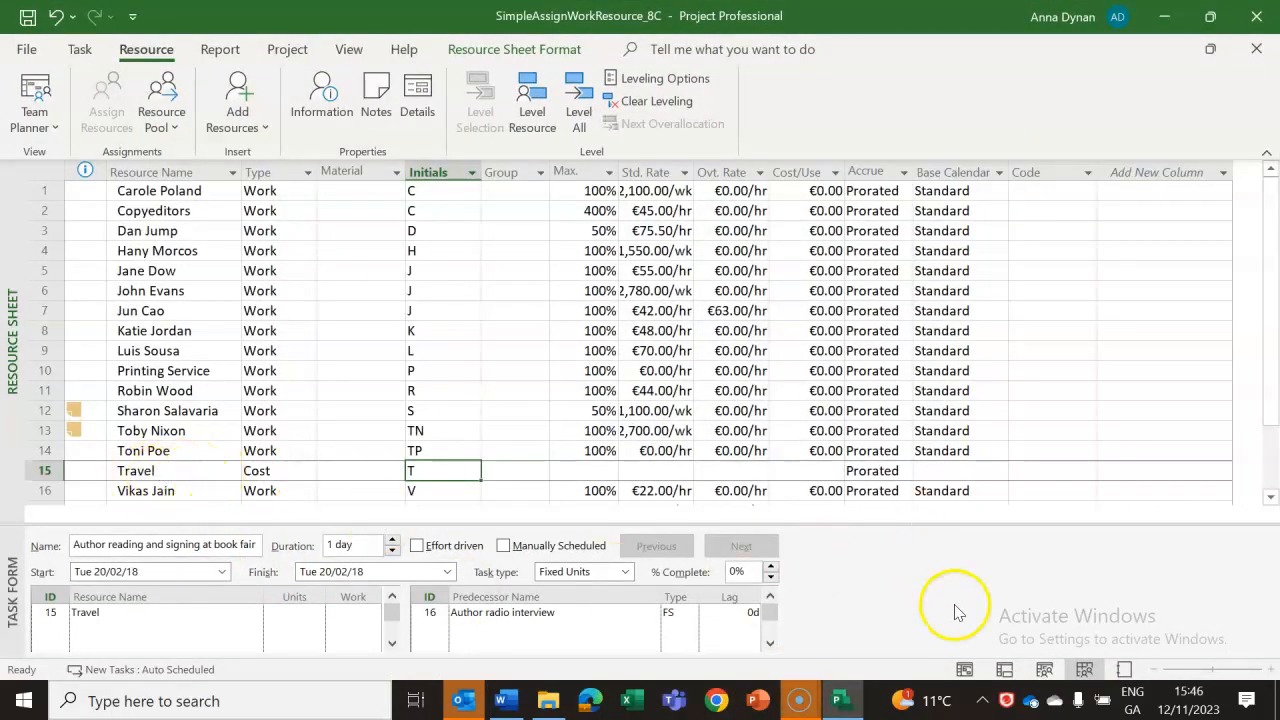
# Return to the Gantt Chart and set the Travel resource's cost to €800 in Assign Resources for task 17.
pyautogui.click(964, 672)
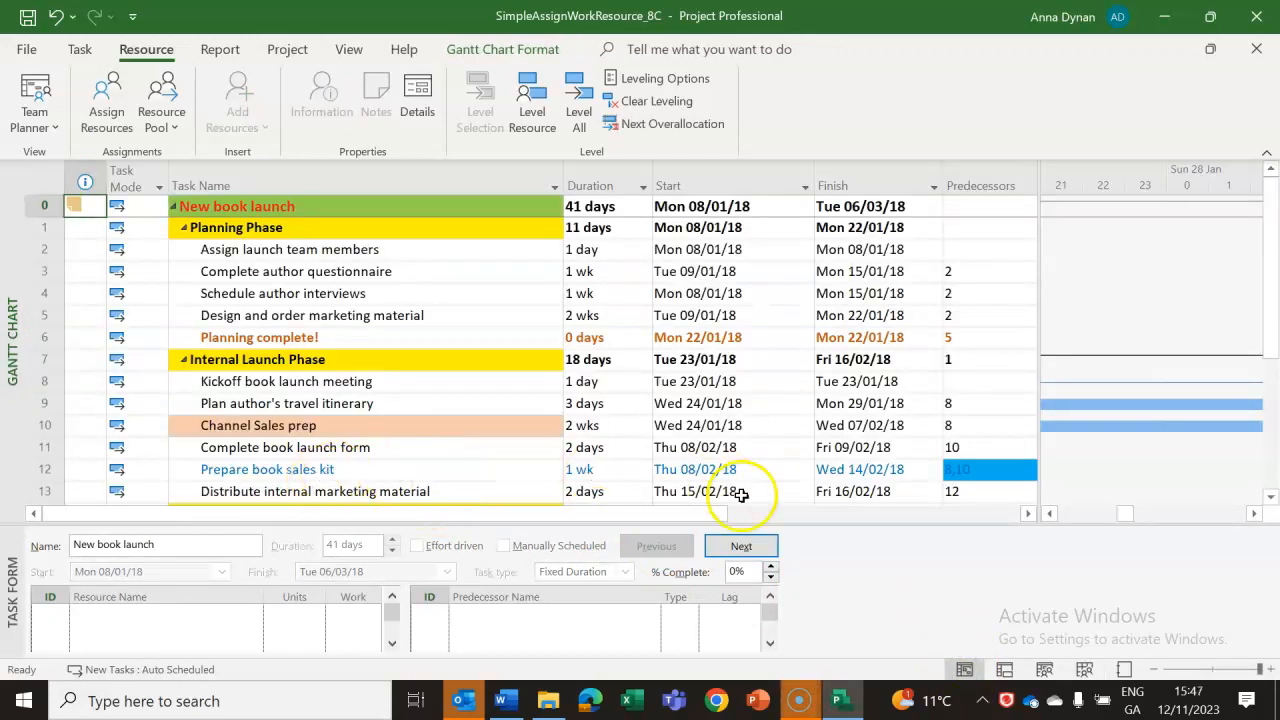
pyautogui.click(1270, 497)
pyautogui.click(1270, 497)
pyautogui.click(1270, 497)
pyautogui.click(1270, 497)
pyautogui.click(1270, 497)
pyautogui.click(1270, 497)
pyautogui.click(307, 449)
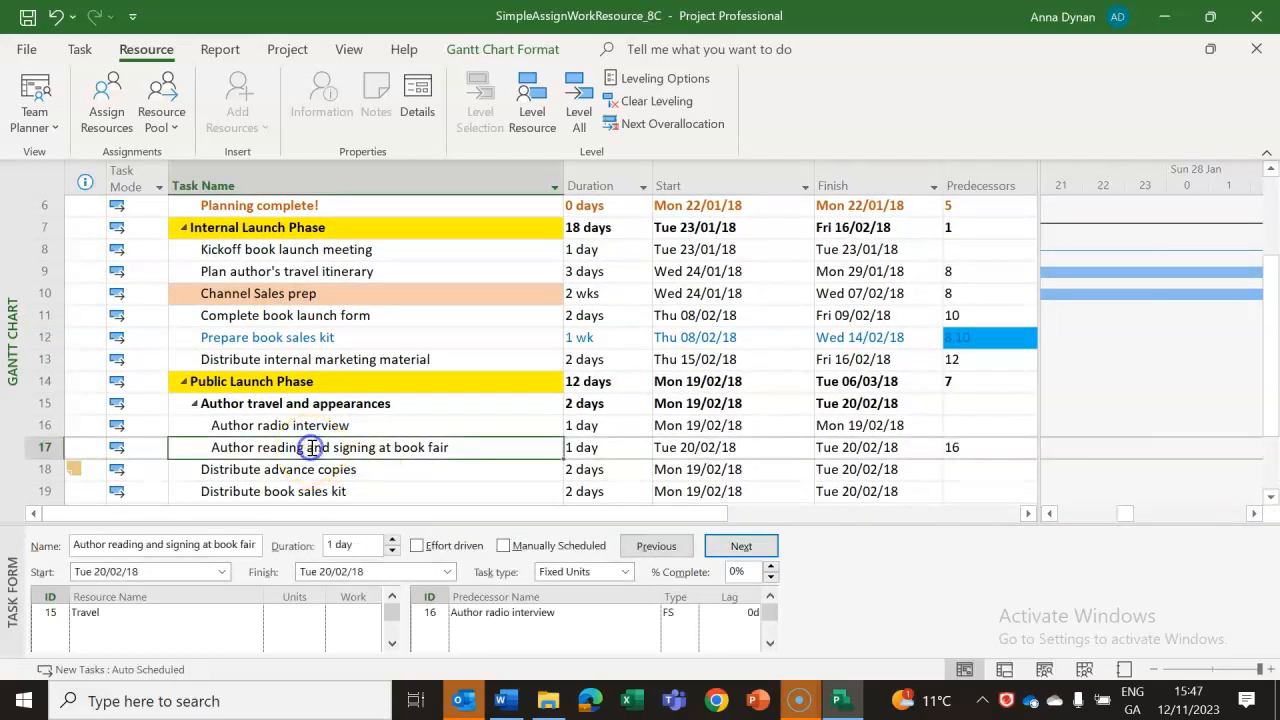
pyautogui.click(108, 115)
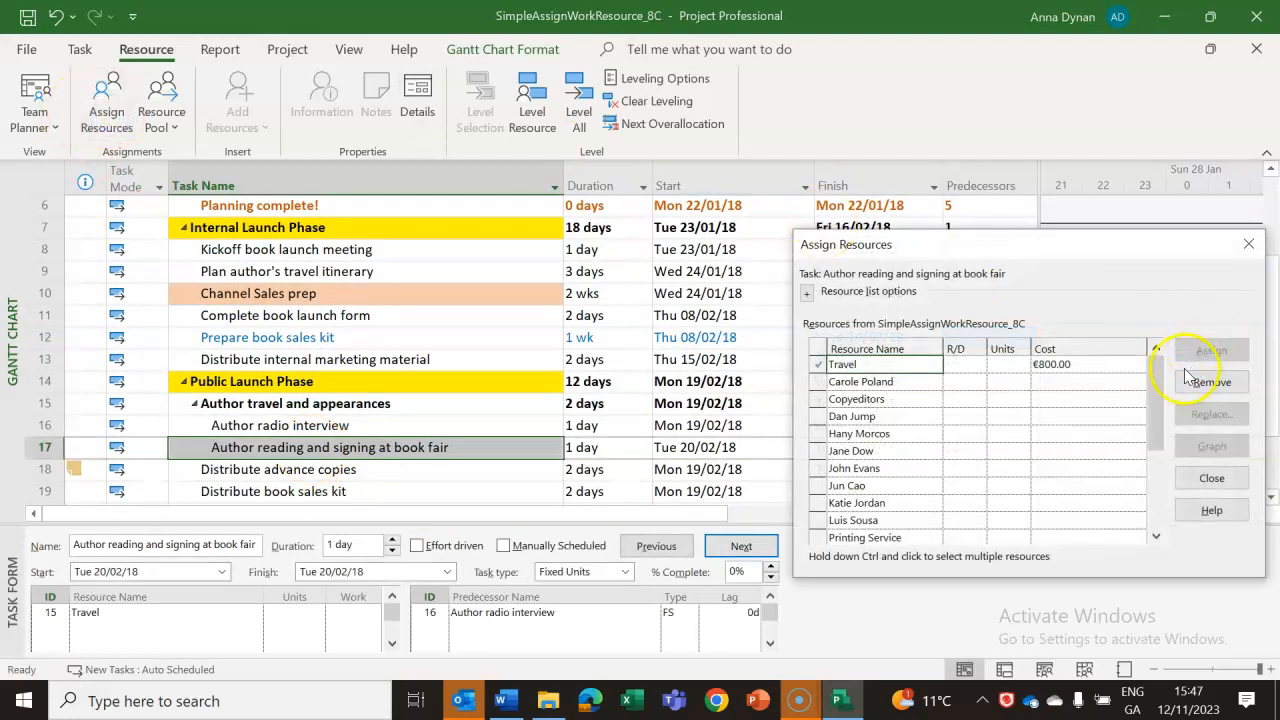
pyautogui.click(1062, 366)
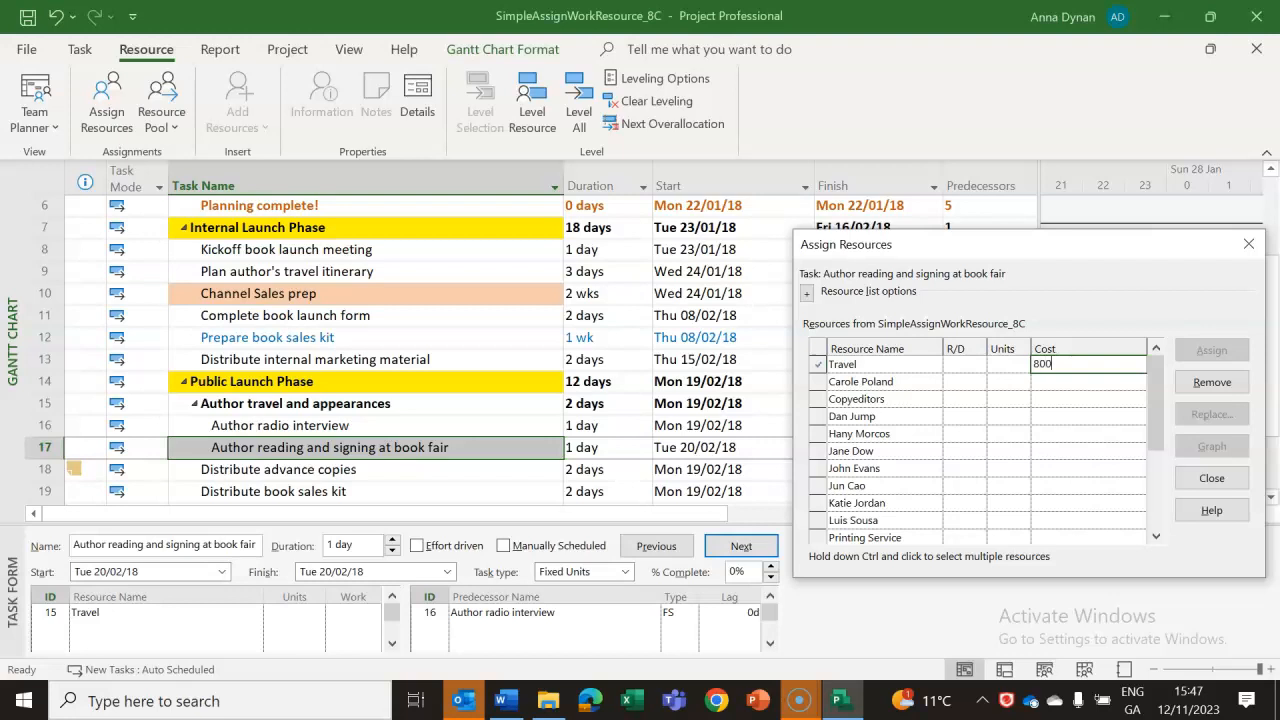
pyautogui.click(1030, 418)
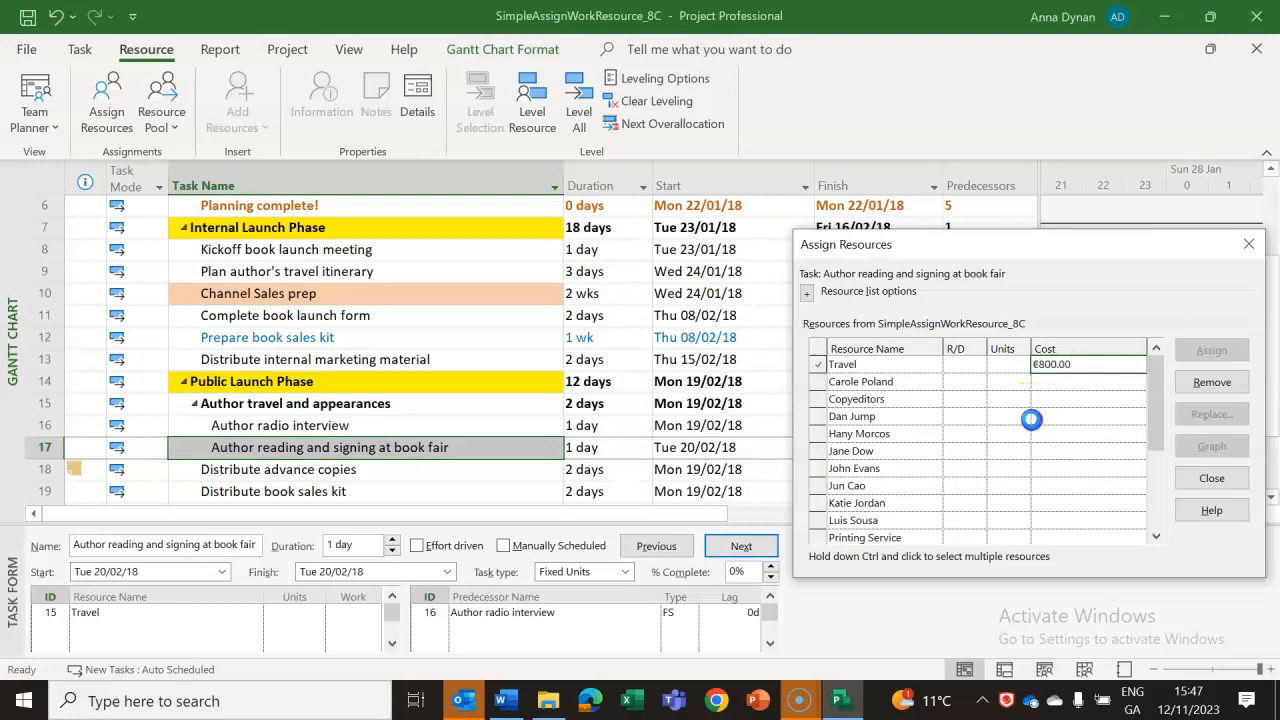
pyautogui.click(1092, 363)
pyautogui.click(1082, 397)
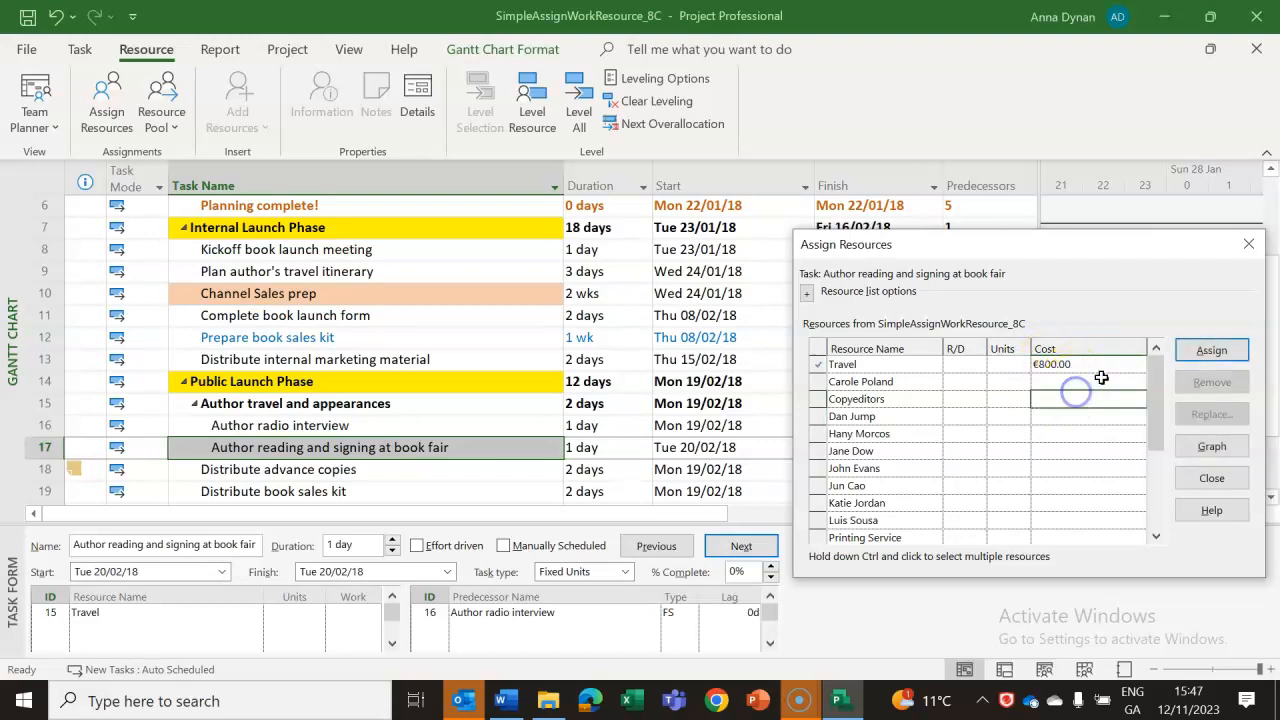
pyautogui.click(1213, 350)
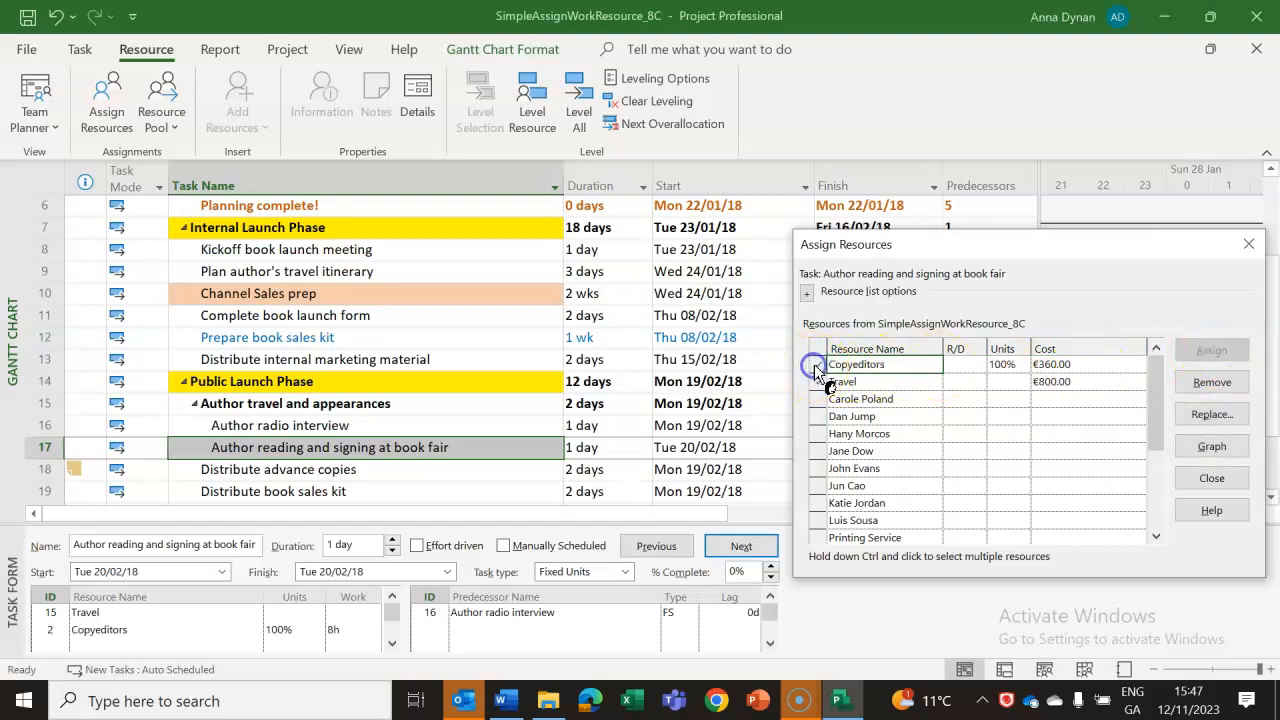
pyautogui.click(1211, 383)
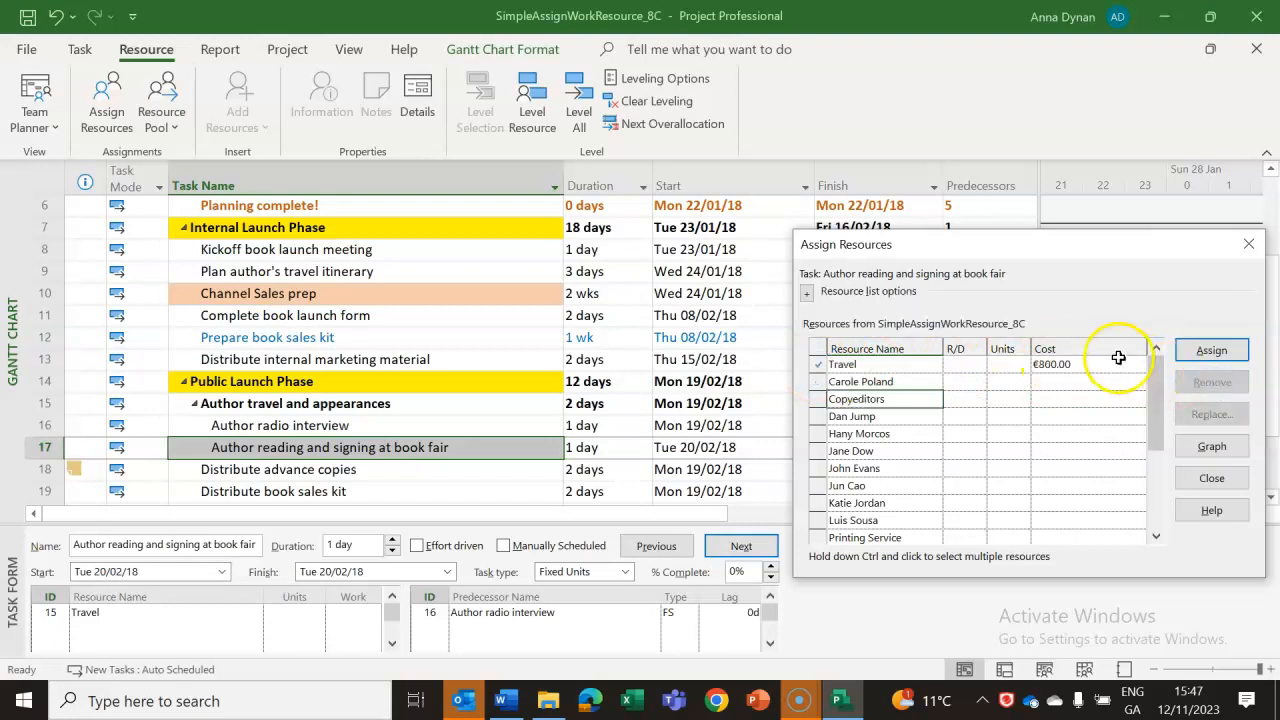
pyautogui.click(1212, 478)
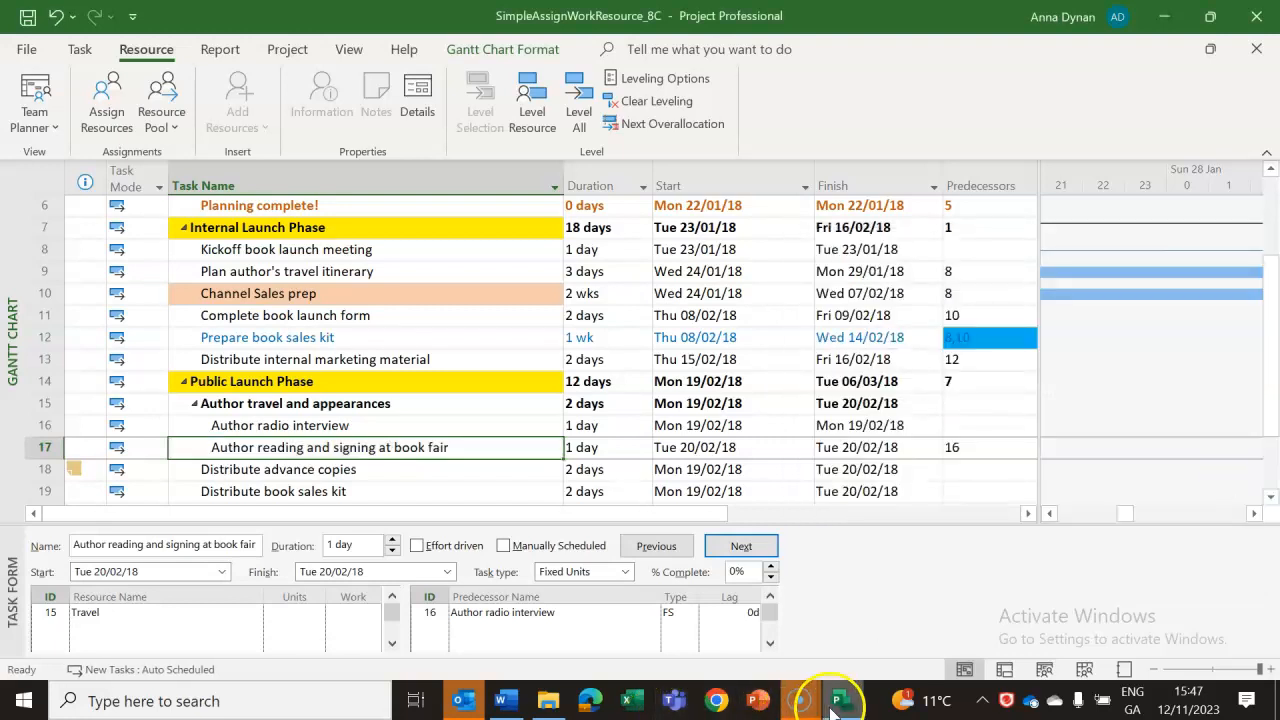
# Switch to the Word lab notes and review the steps and the example illustration for the Travel cost assignment.
pyautogui.moveTo(845, 707)
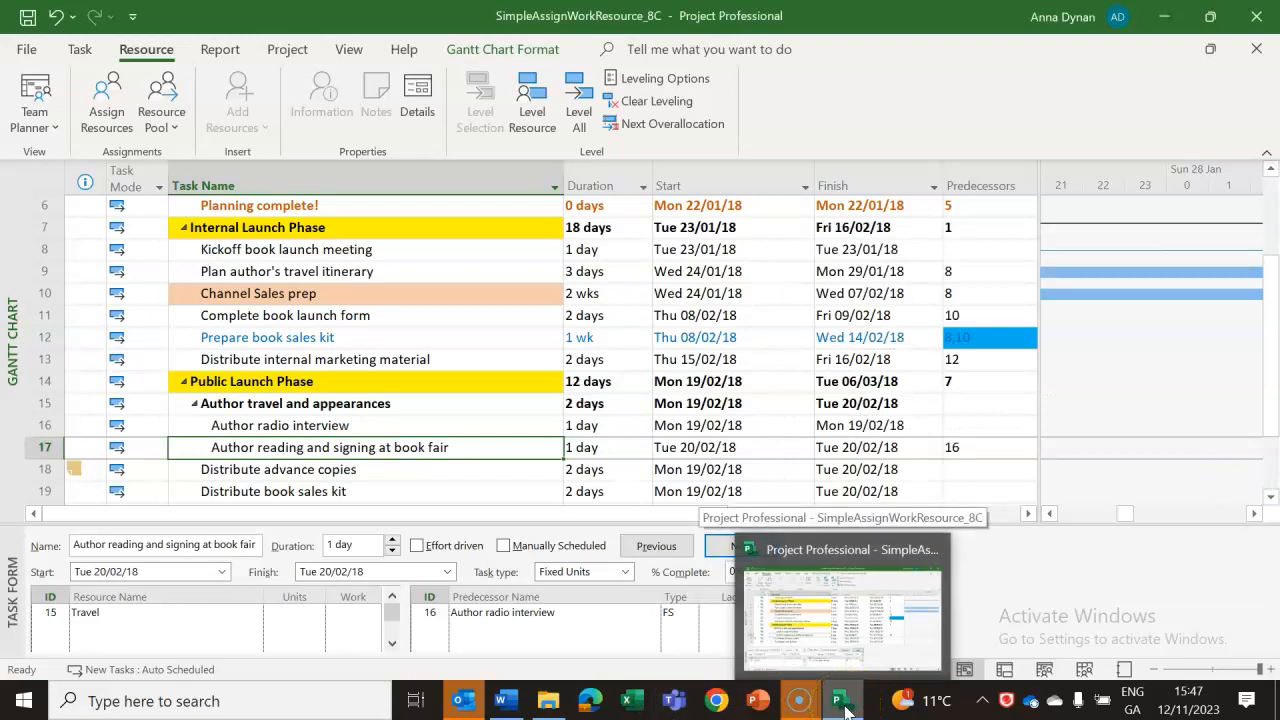
pyautogui.click(501, 701)
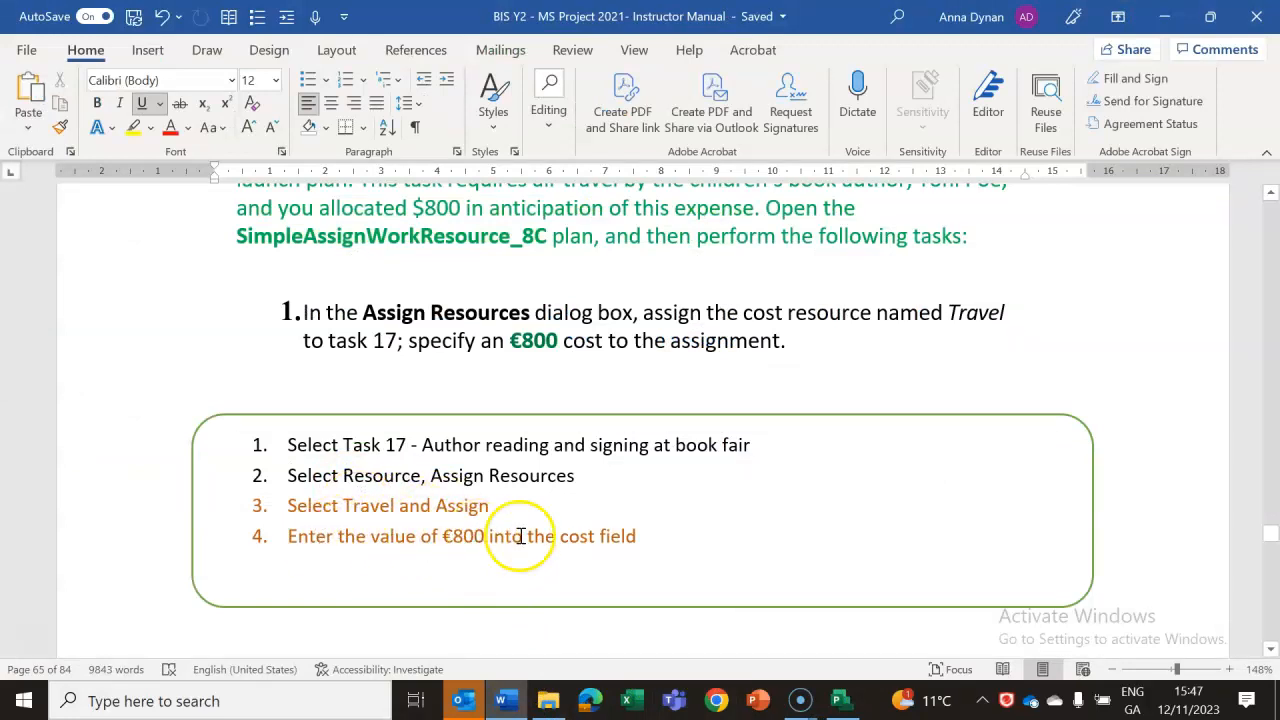
pyautogui.click(1270, 649)
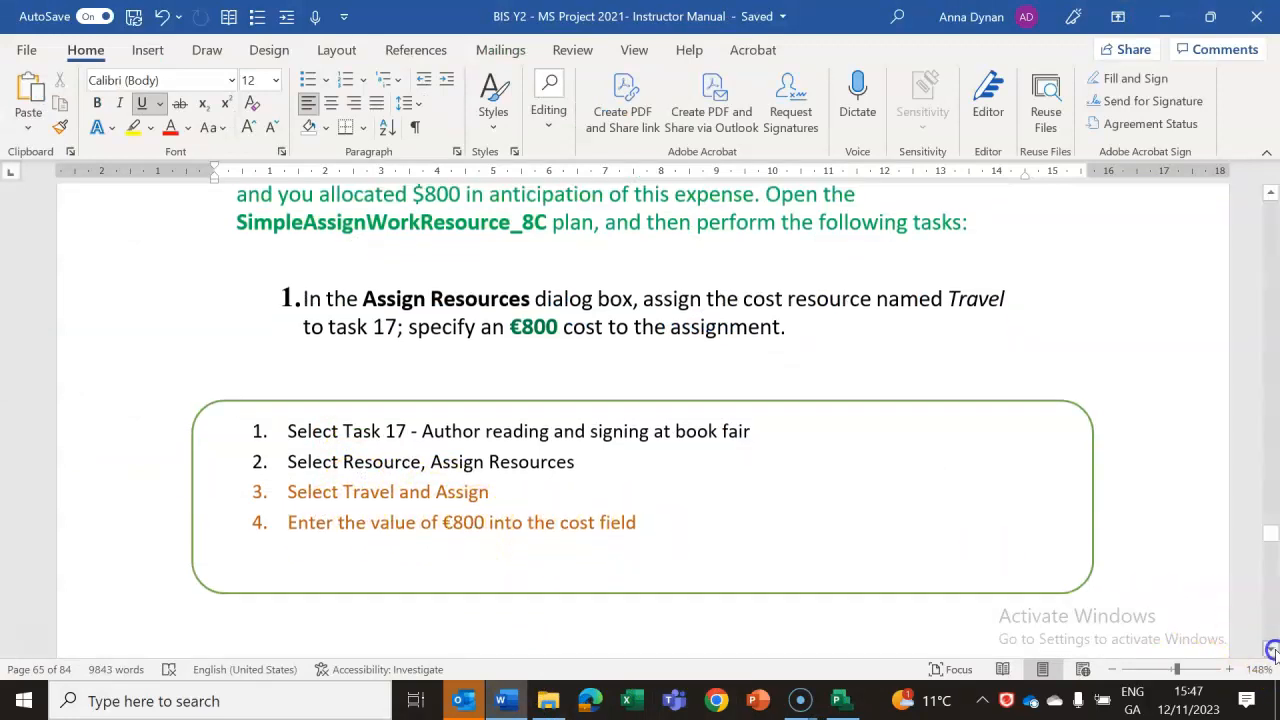
pyautogui.click(1270, 649)
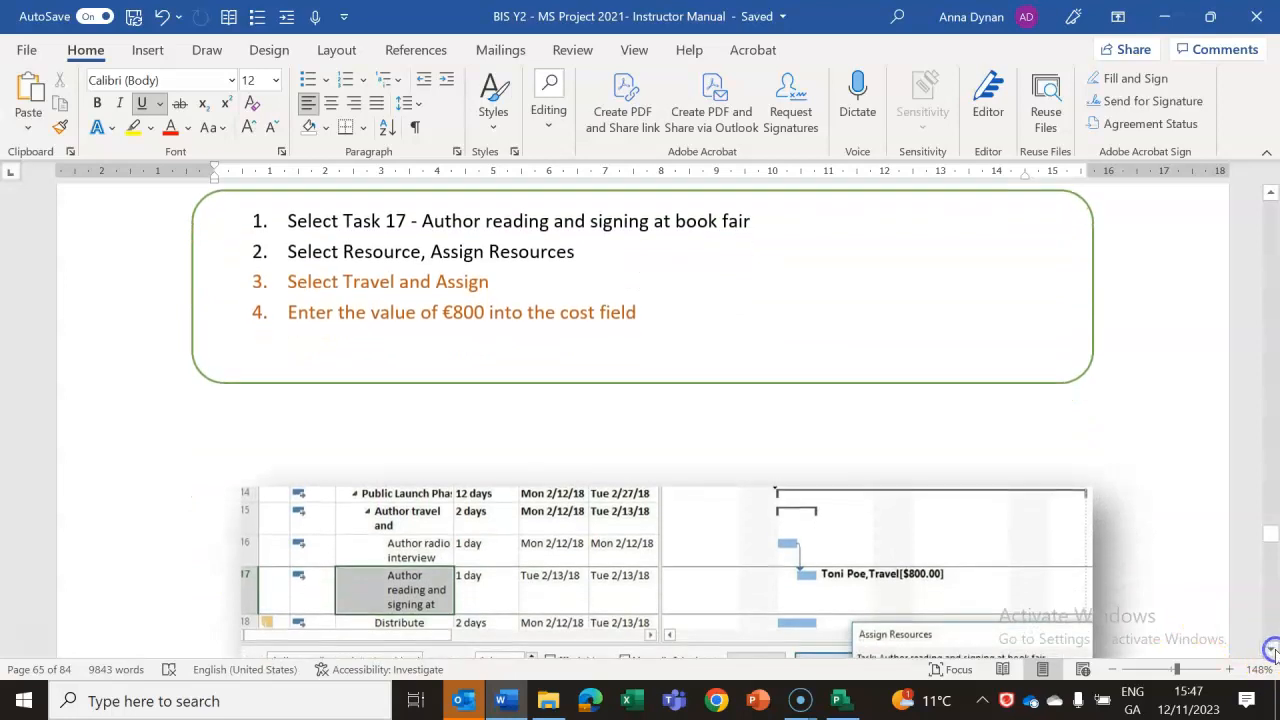
pyautogui.click(1270, 192)
# Switch back to Project, view the Resource Sheet, and return to the Gantt Chart's Public Launch Phase tasks.
pyautogui.click(840, 701)
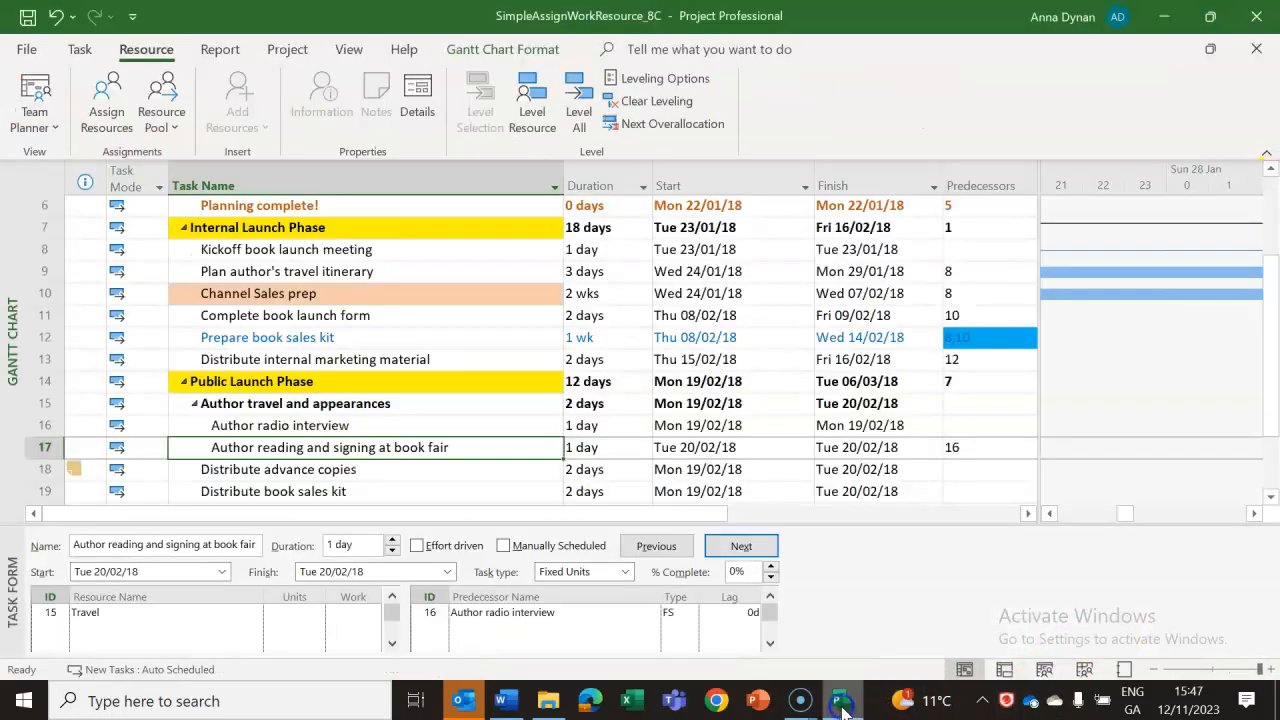
pyautogui.click(1085, 670)
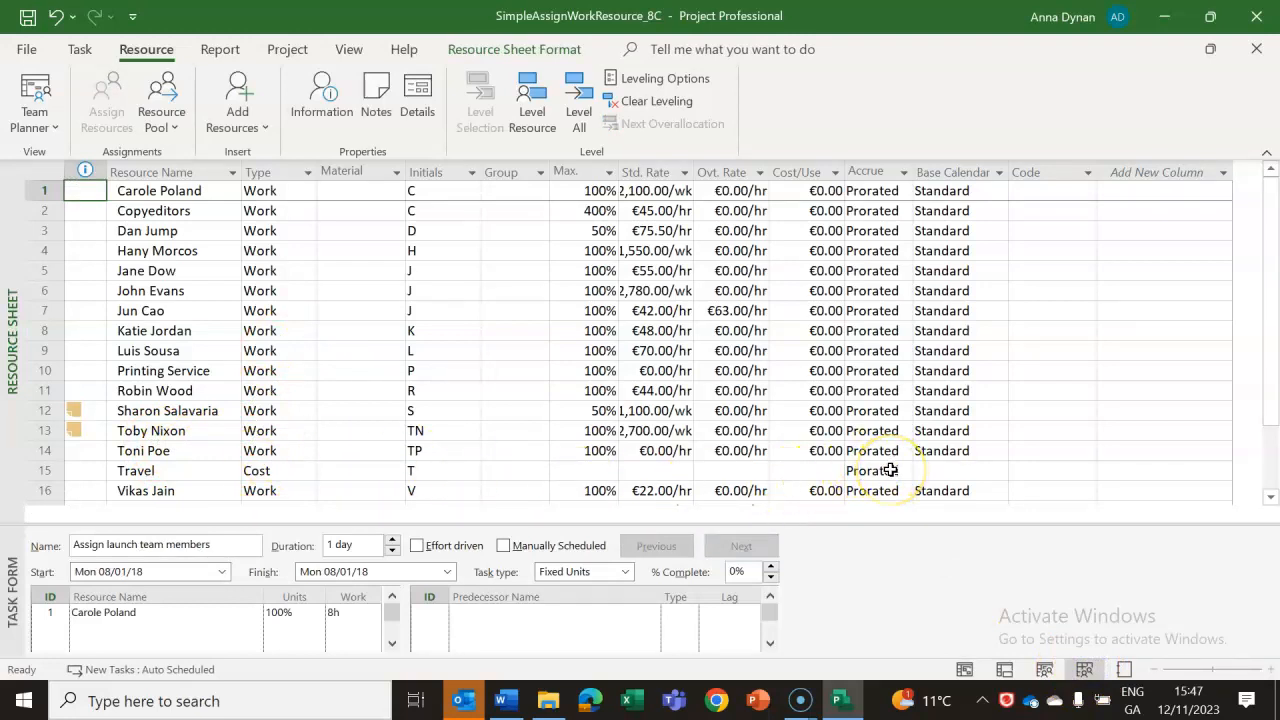
pyautogui.click(964, 669)
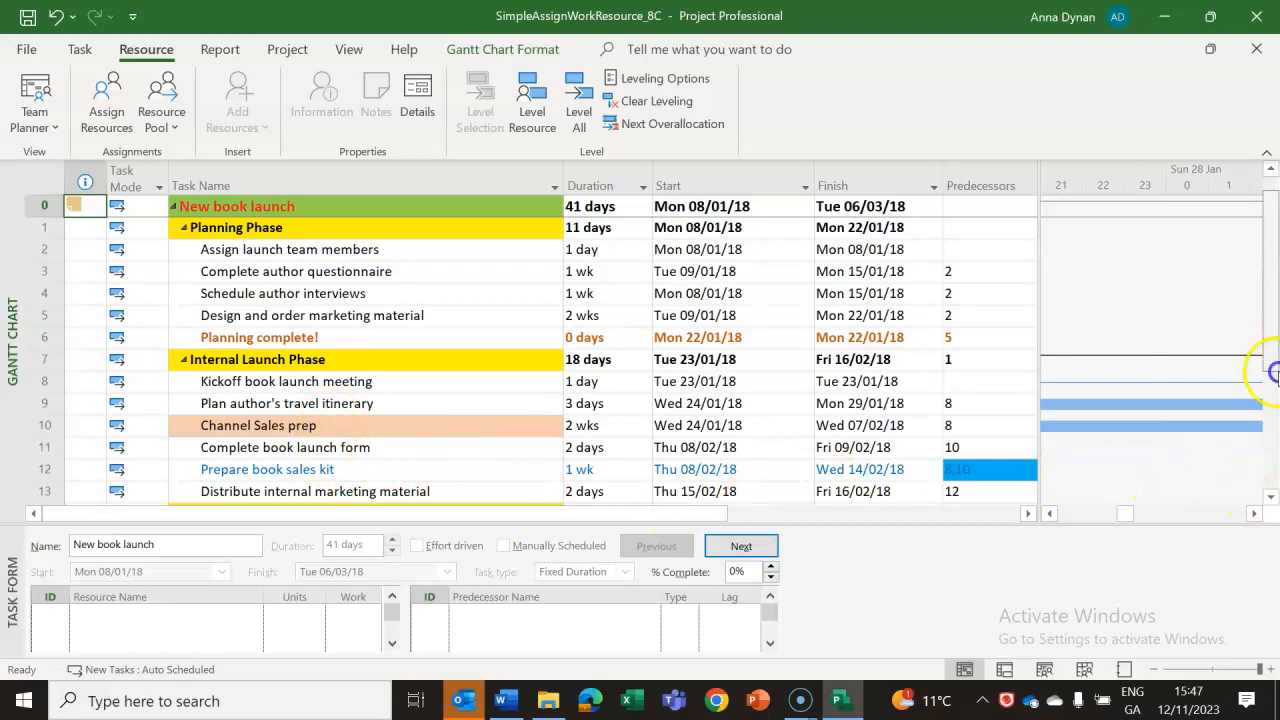
pyautogui.moveTo(1273, 314); pyautogui.dragTo(1267, 473)
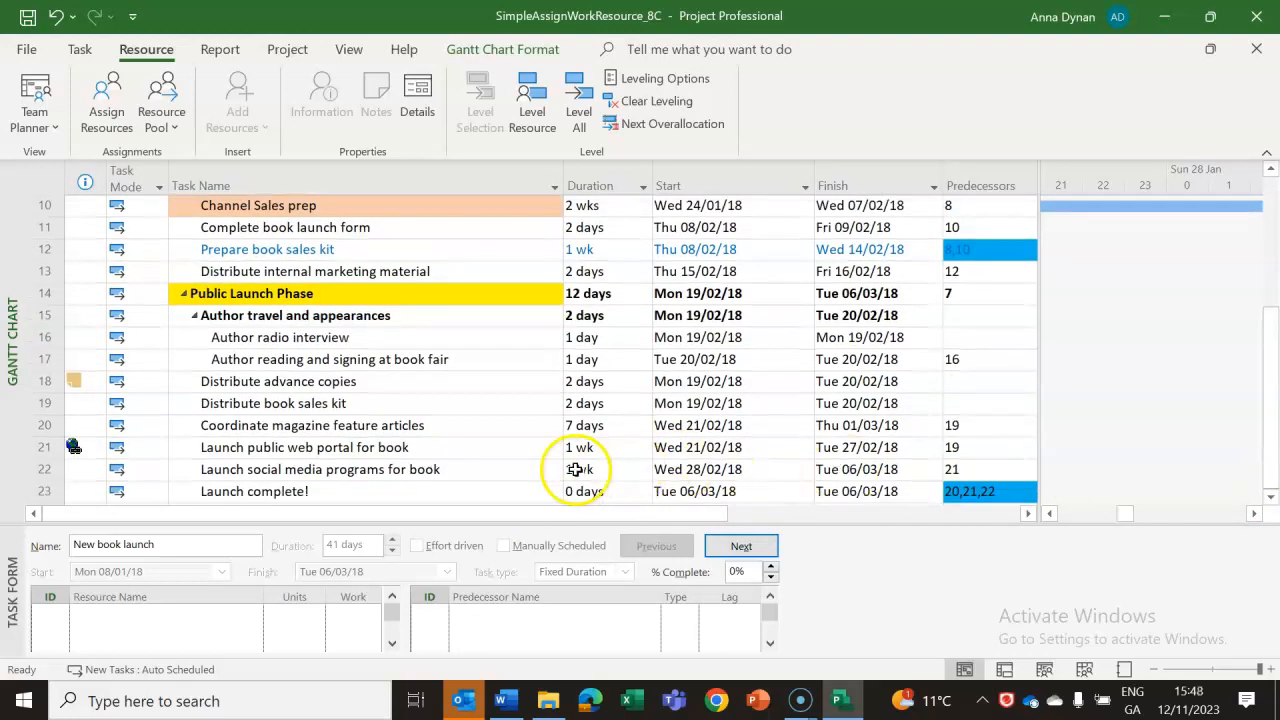
# Check the Travel cost assignment in Assign Resources for task 17, Author reading and signing at book fair, and close the dialog.
pyautogui.click(288, 362)
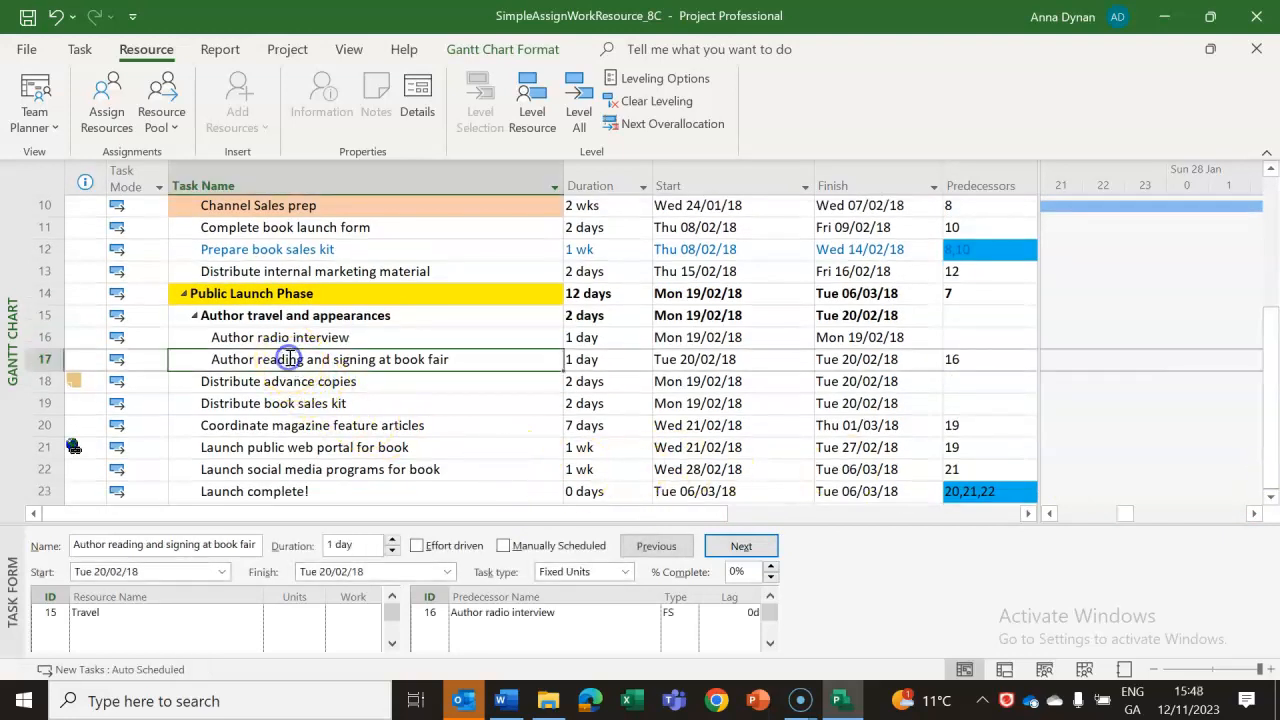
pyautogui.click(108, 116)
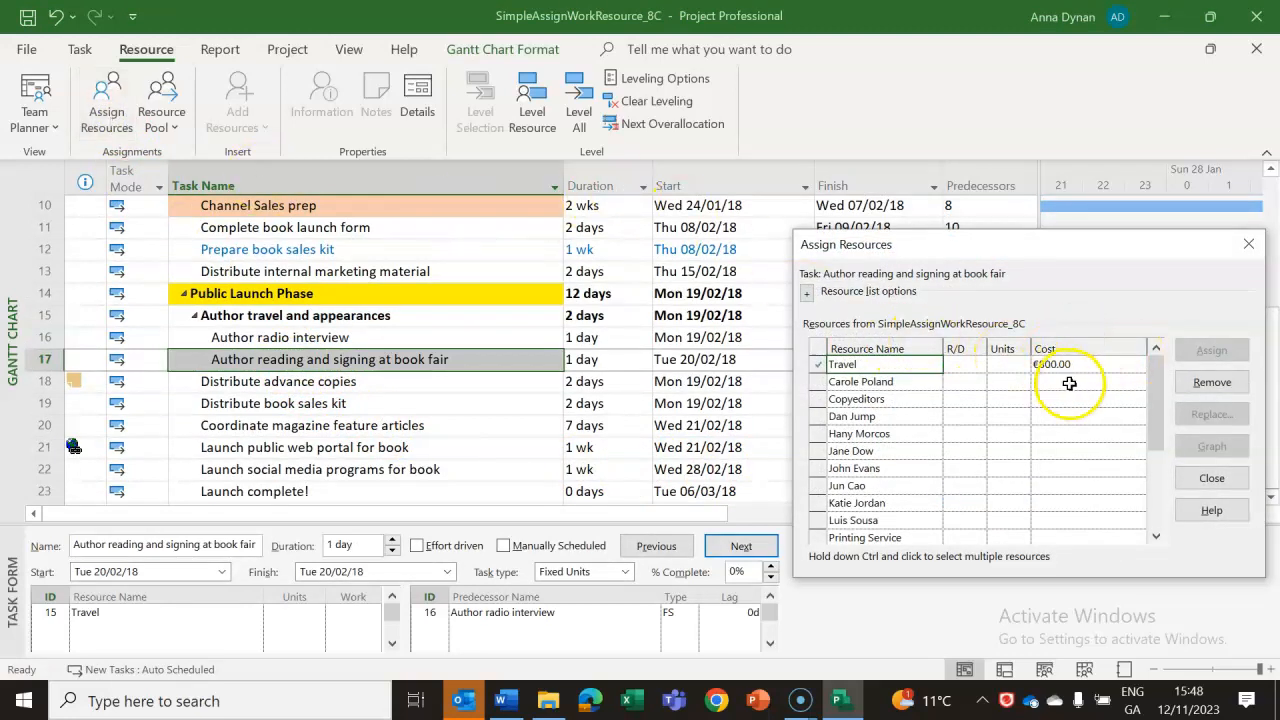
pyautogui.click(855, 400)
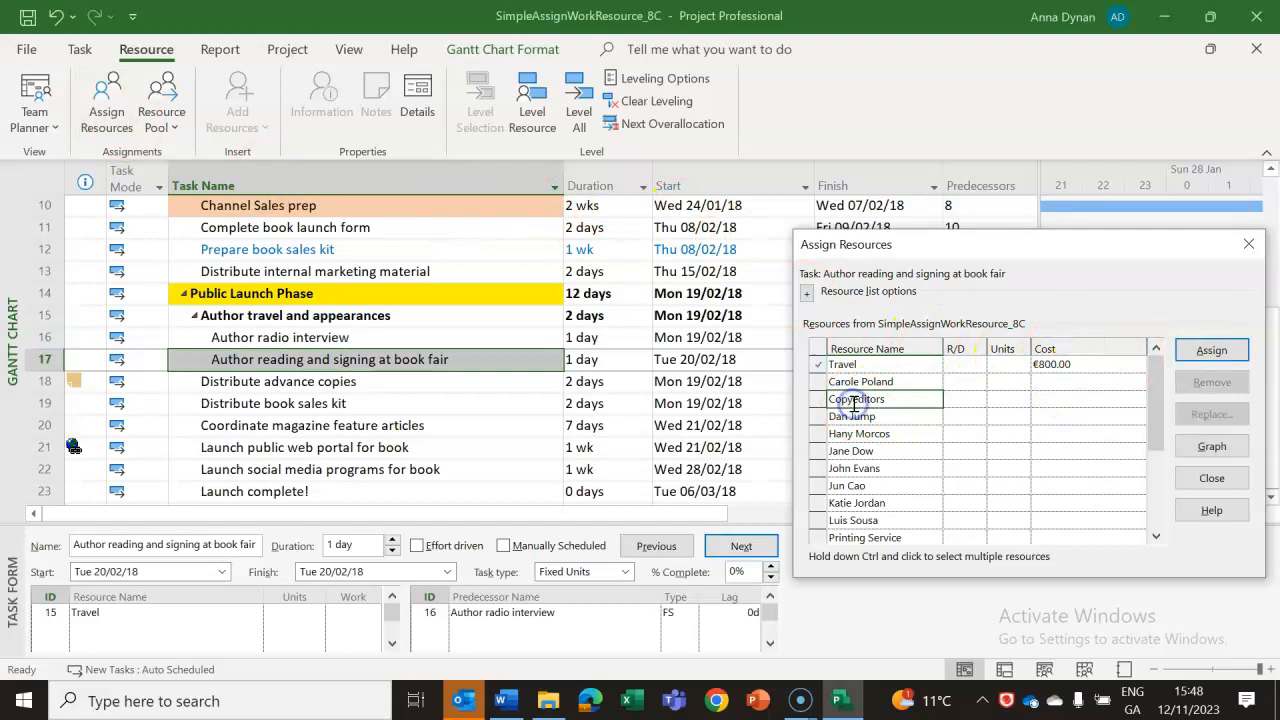
pyautogui.click(1248, 244)
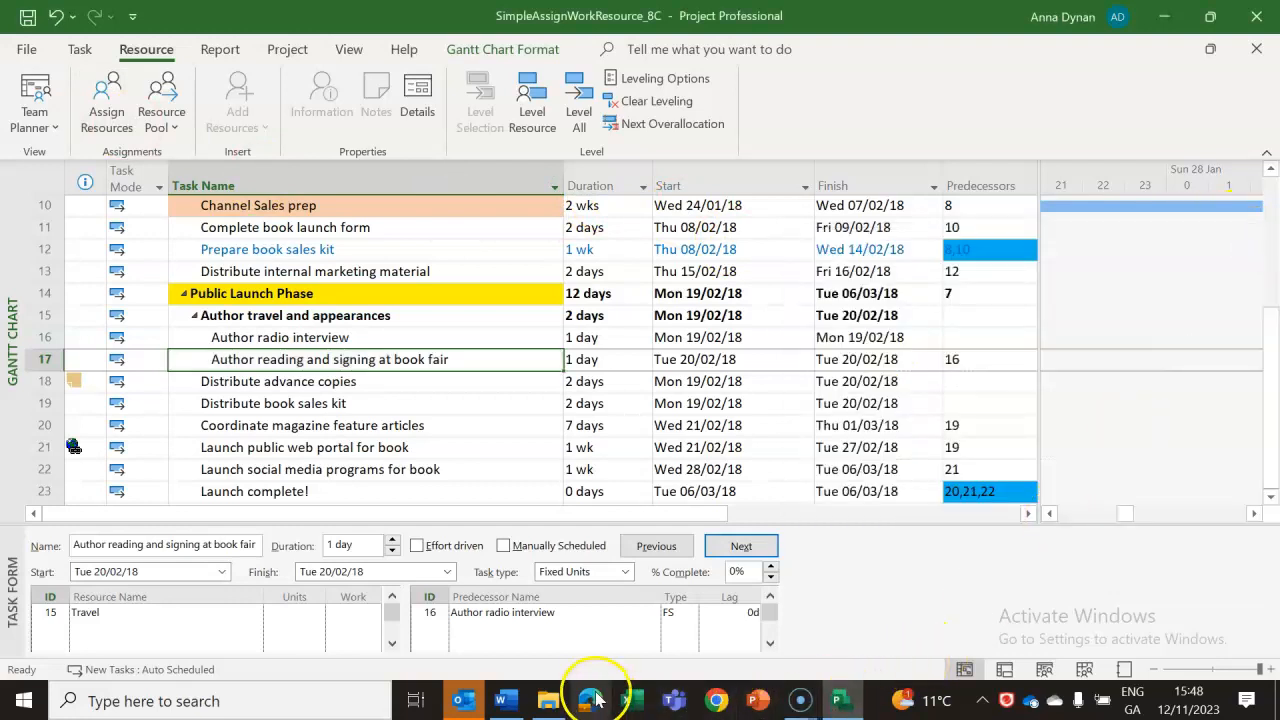
# Switch to the Word lab notes and review the cost resource example and the explanation of its effect on task scheduling.
pyautogui.click(506, 702)
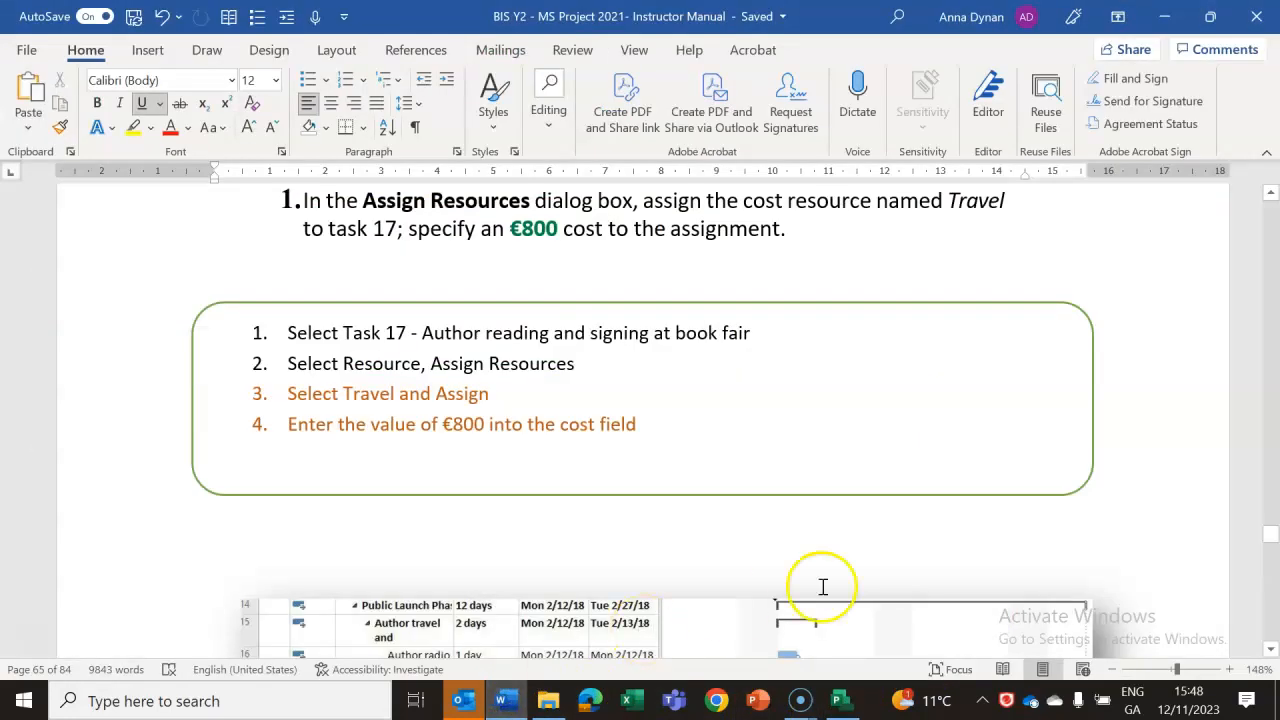
pyautogui.click(1271, 652)
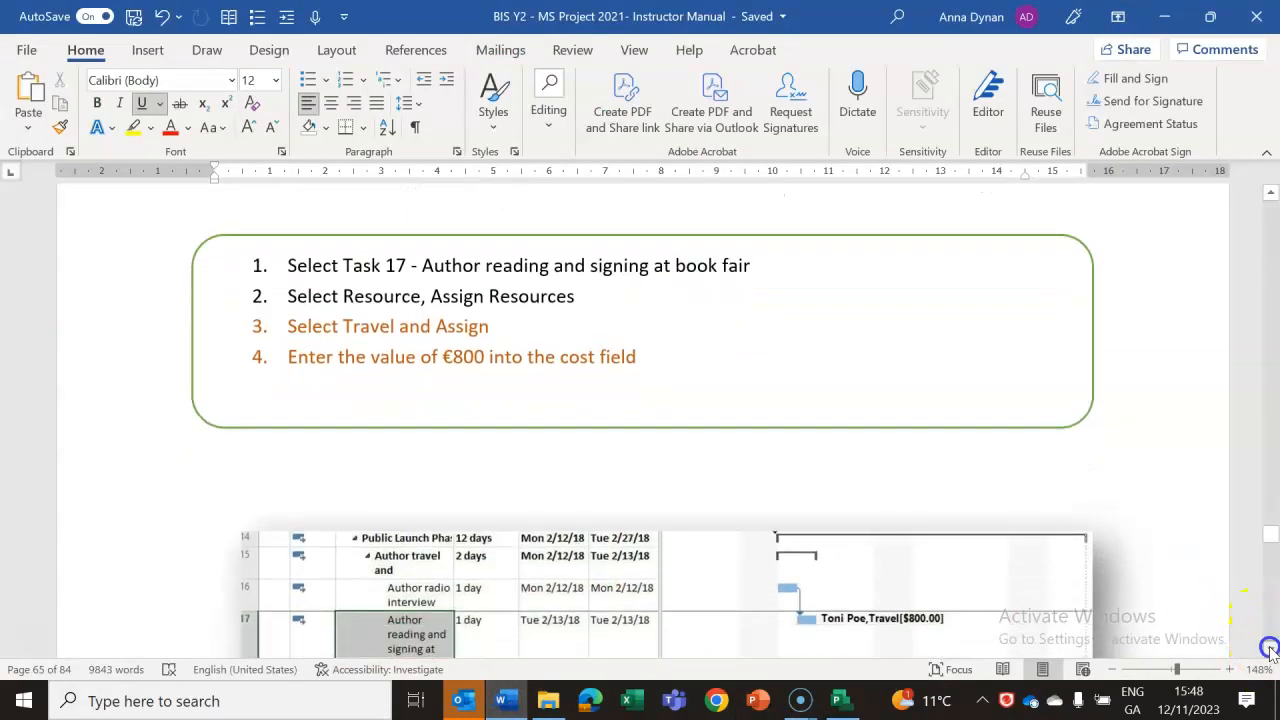
pyautogui.click(1271, 652)
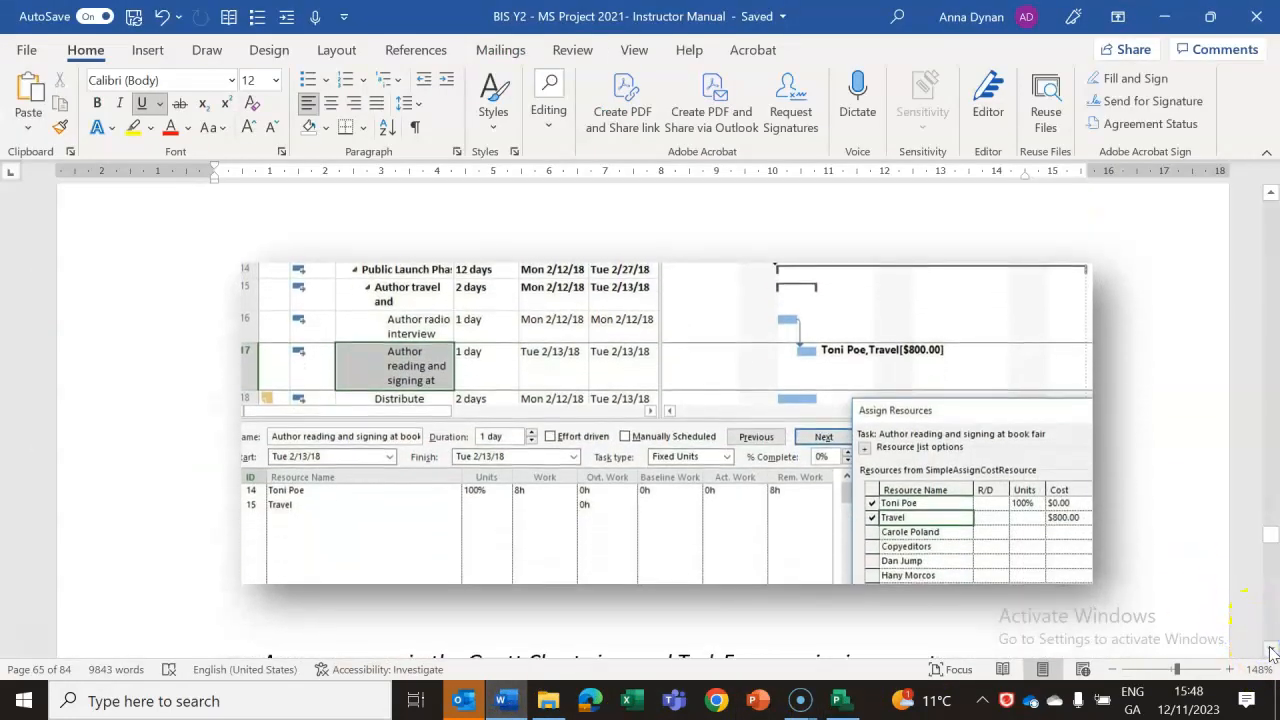
pyautogui.click(1271, 649)
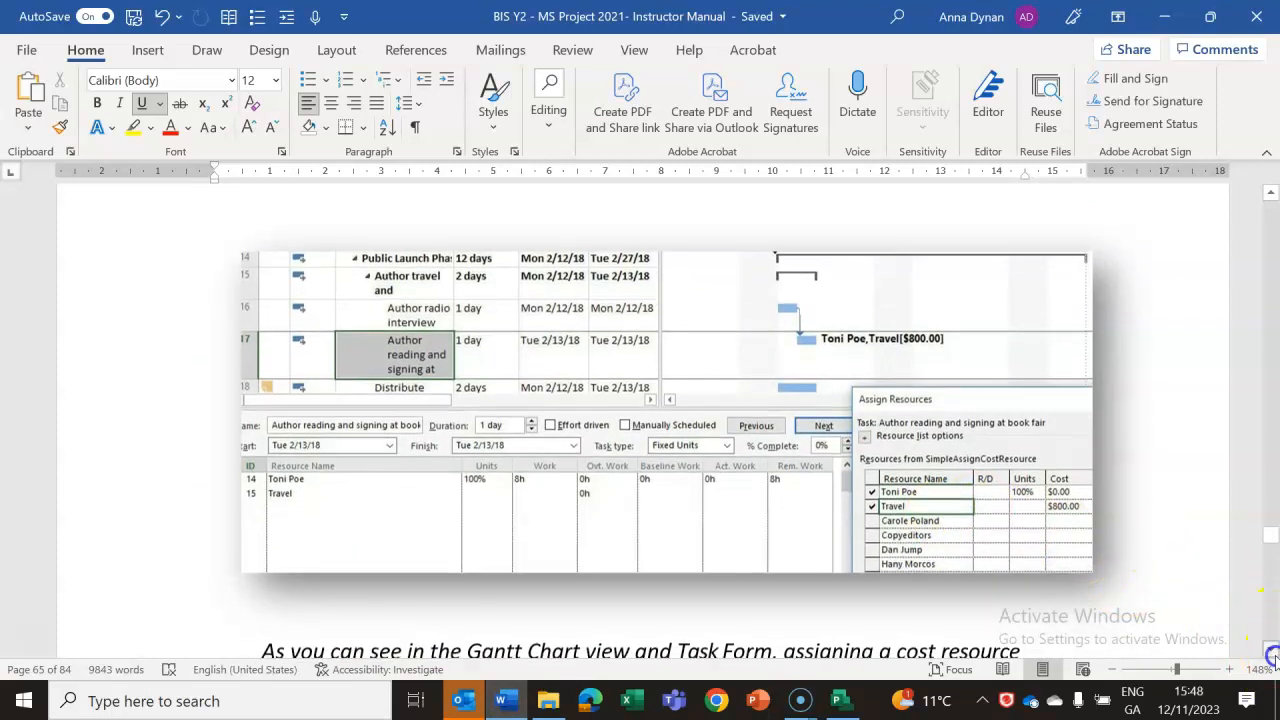
pyautogui.click(1271, 652)
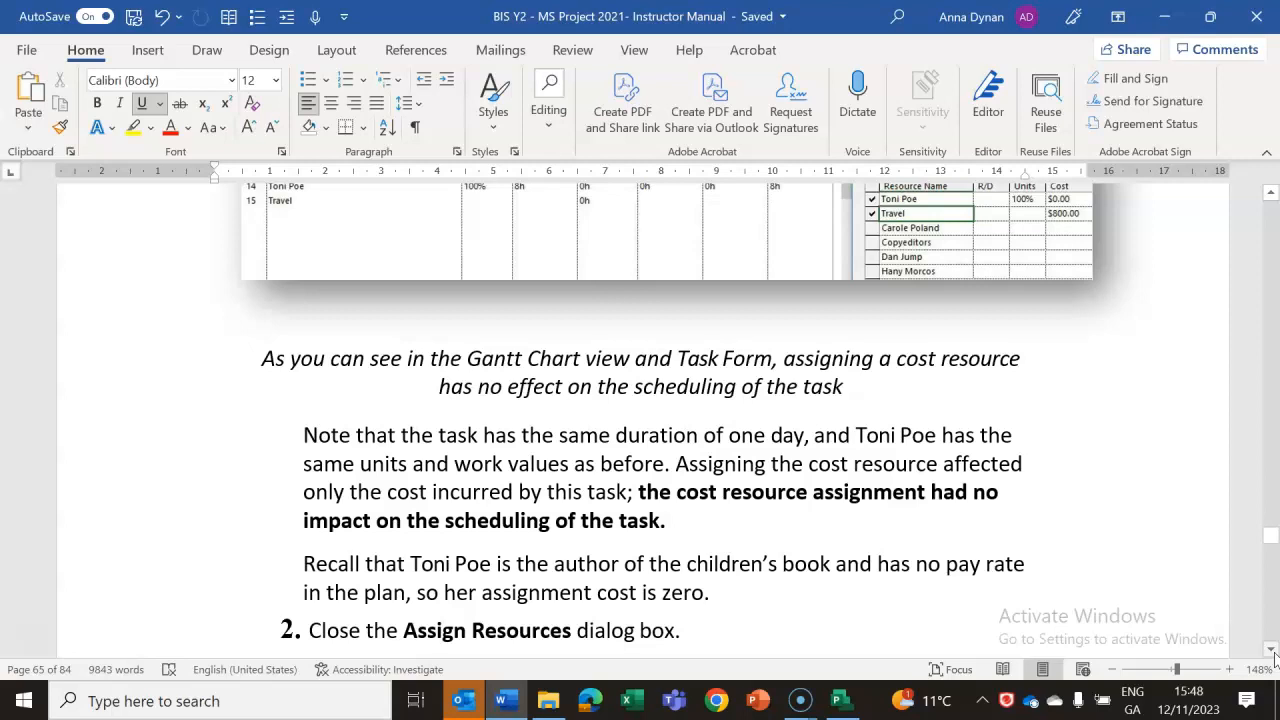
pyautogui.click(1273, 545)
pyautogui.moveTo(1273, 545); pyautogui.dragTo(1273, 544)
# Read the lab notes section on checking the plan after assigning resources, including the Task Usage view instructions.
pyautogui.click(1270, 650)
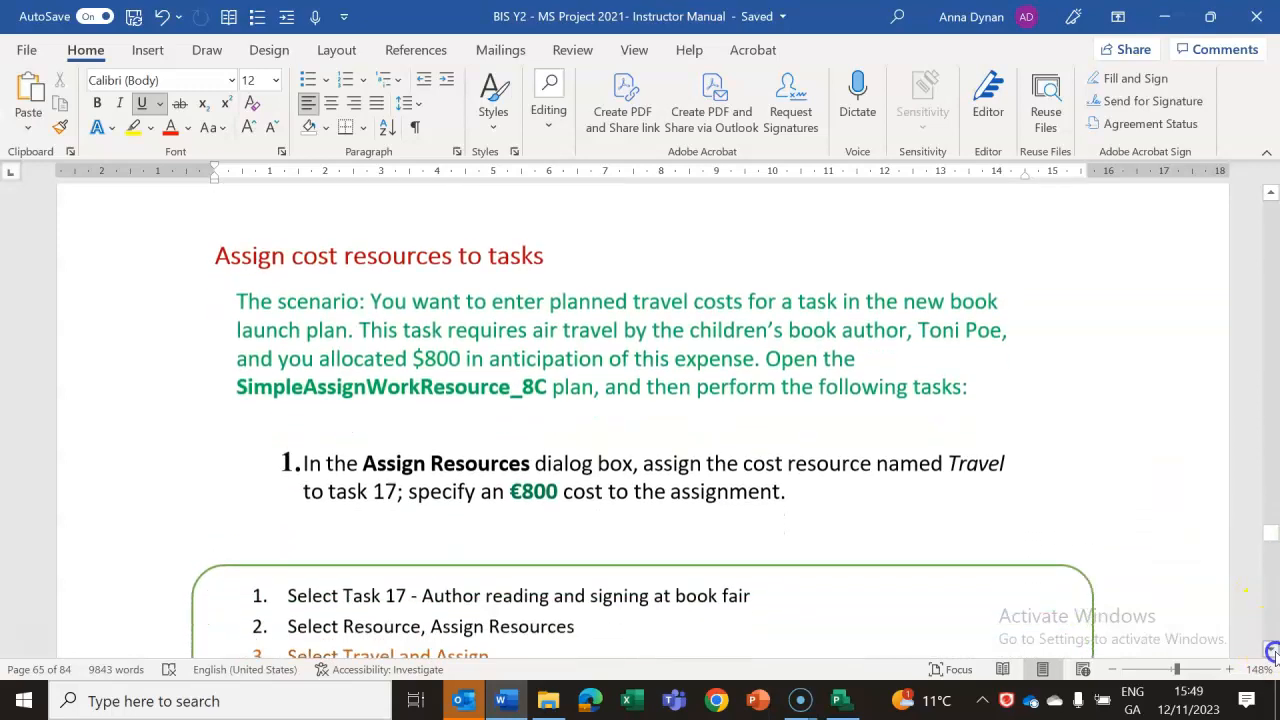
pyautogui.moveTo(1270, 650); pyautogui.dragTo(1274, 652)
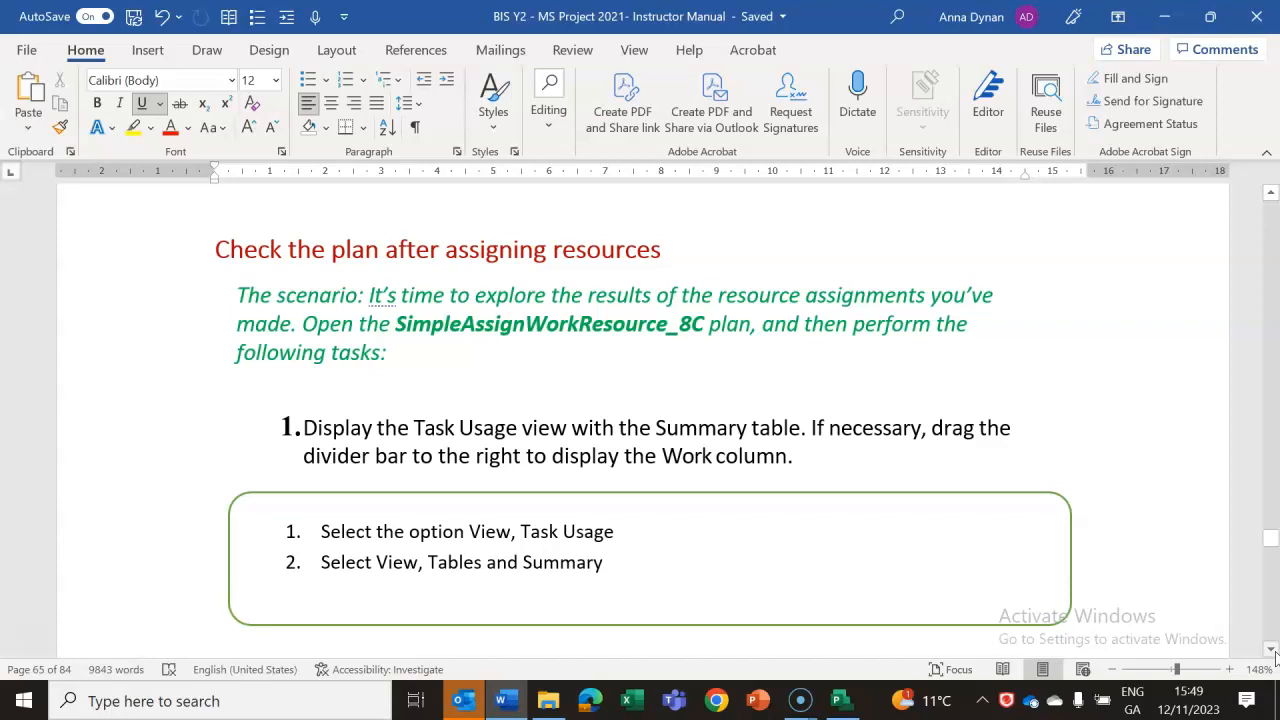
pyautogui.click(1272, 650)
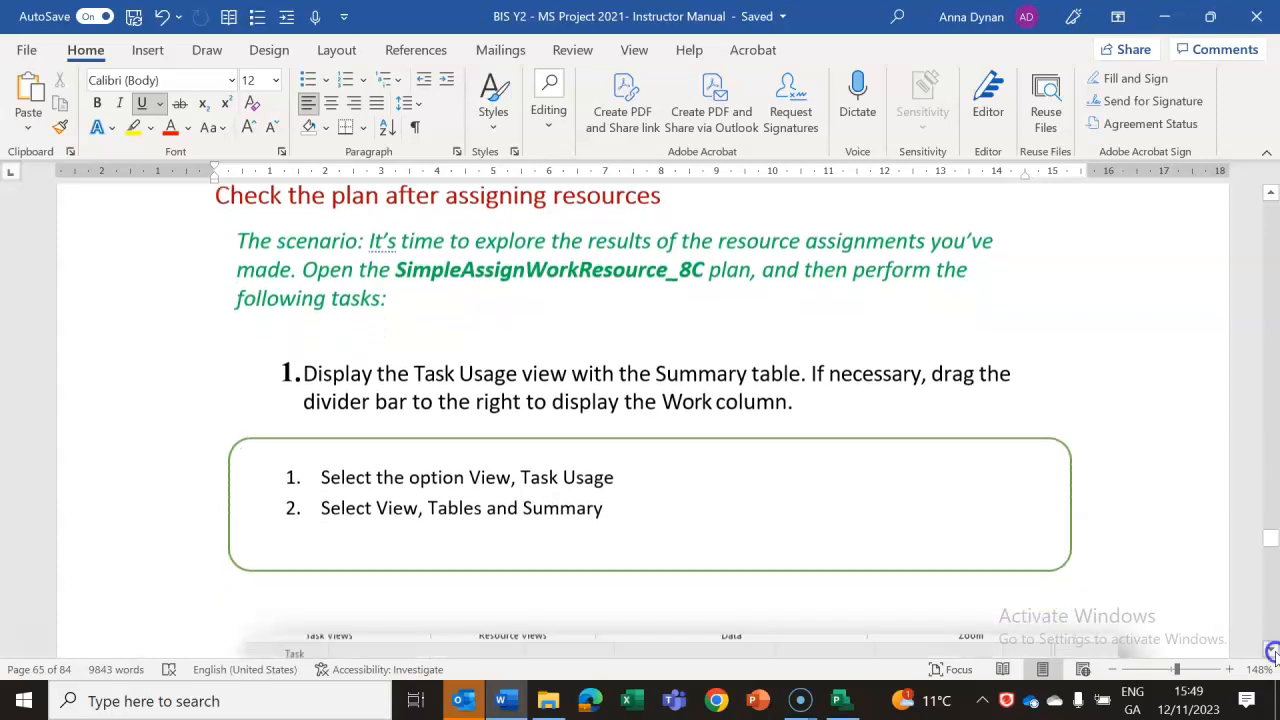
pyautogui.click(1272, 650)
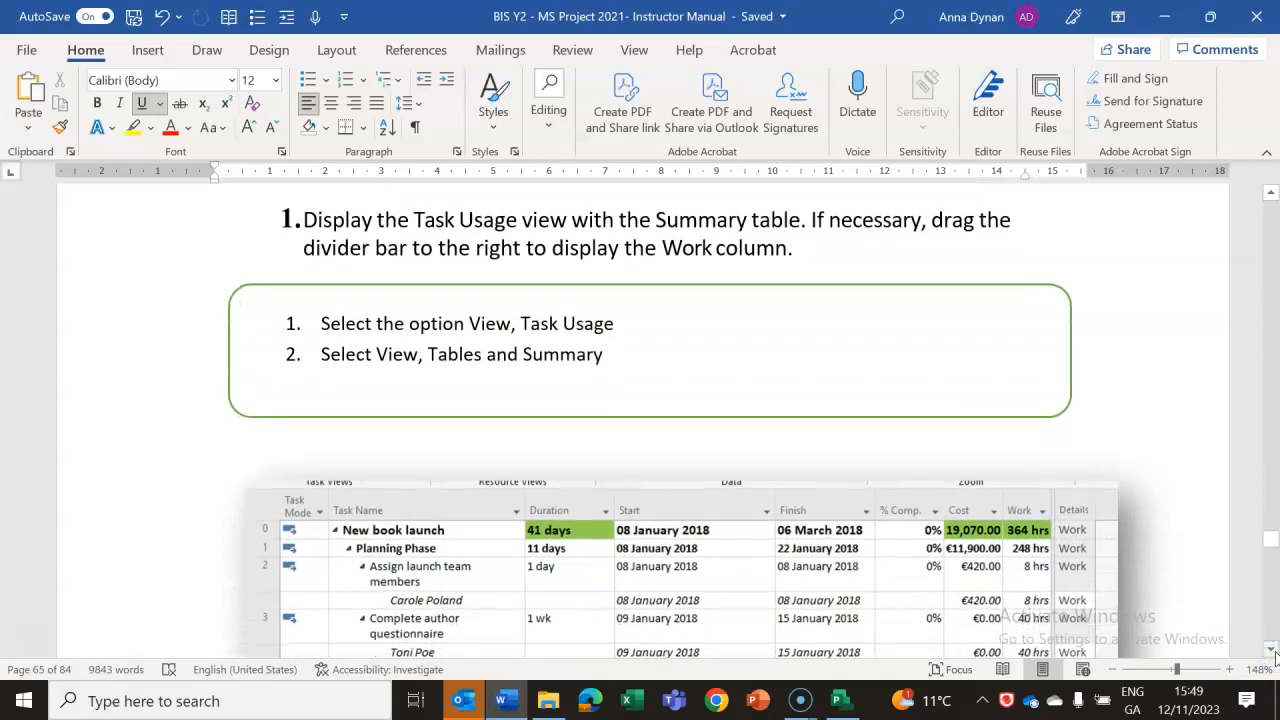
# Switch to Project and display the Task Usage view with the Summary table.
pyautogui.click(842, 704)
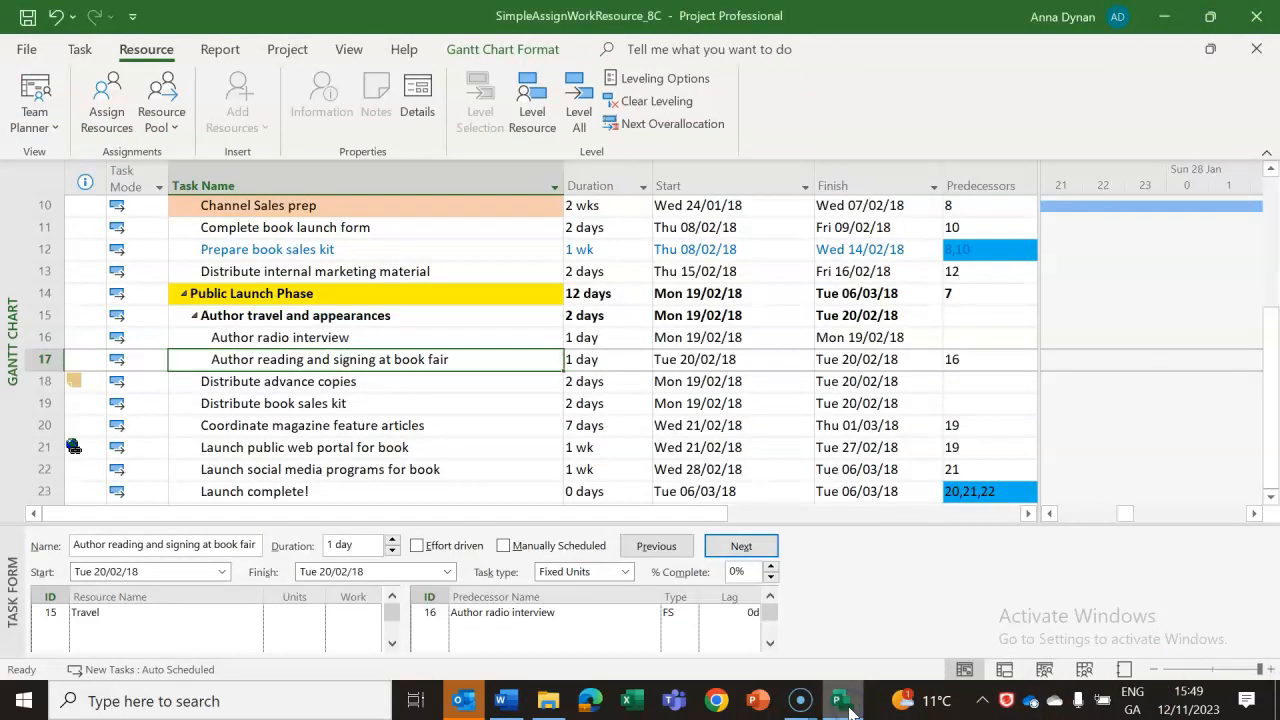
pyautogui.click(1008, 672)
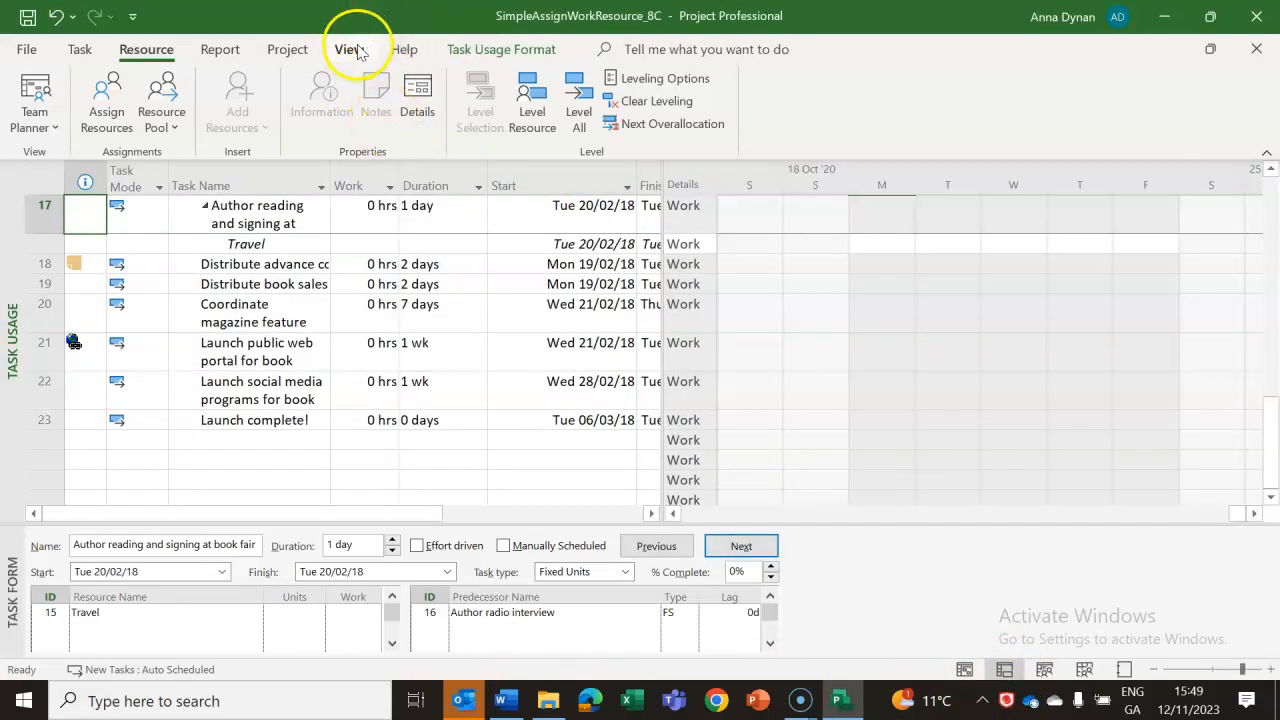
pyautogui.click(365, 280)
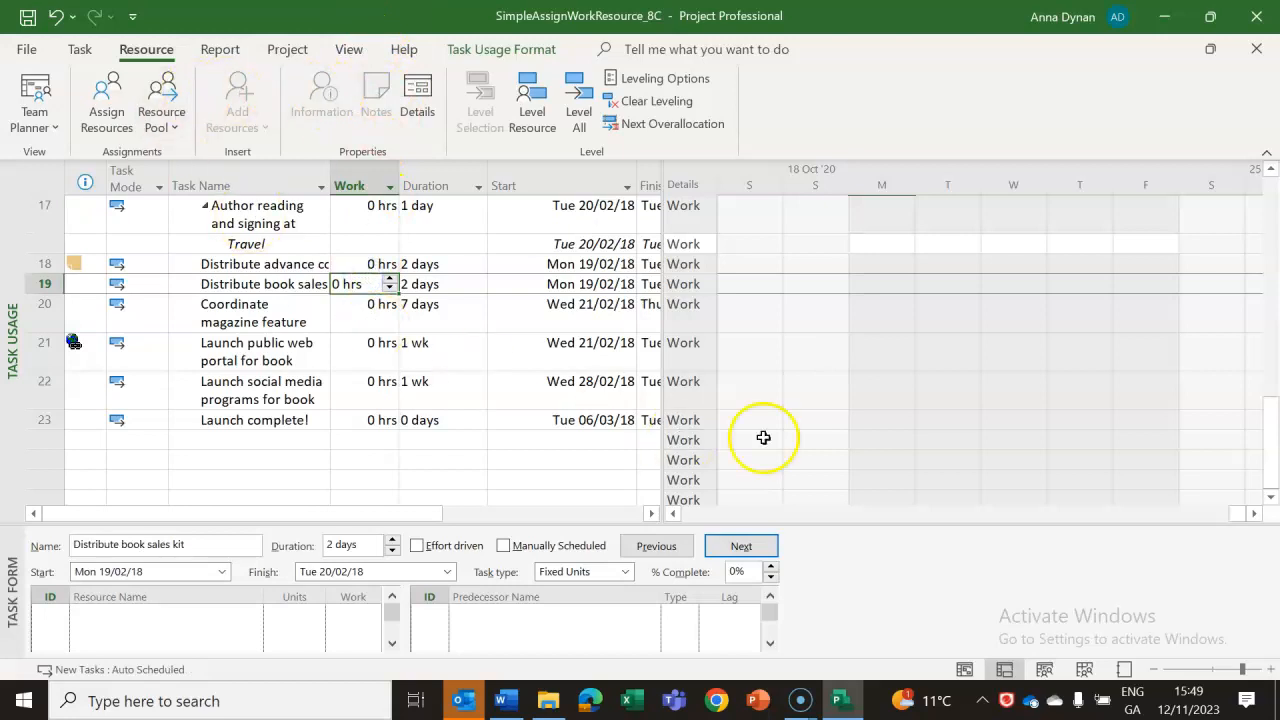
pyautogui.click(1008, 670)
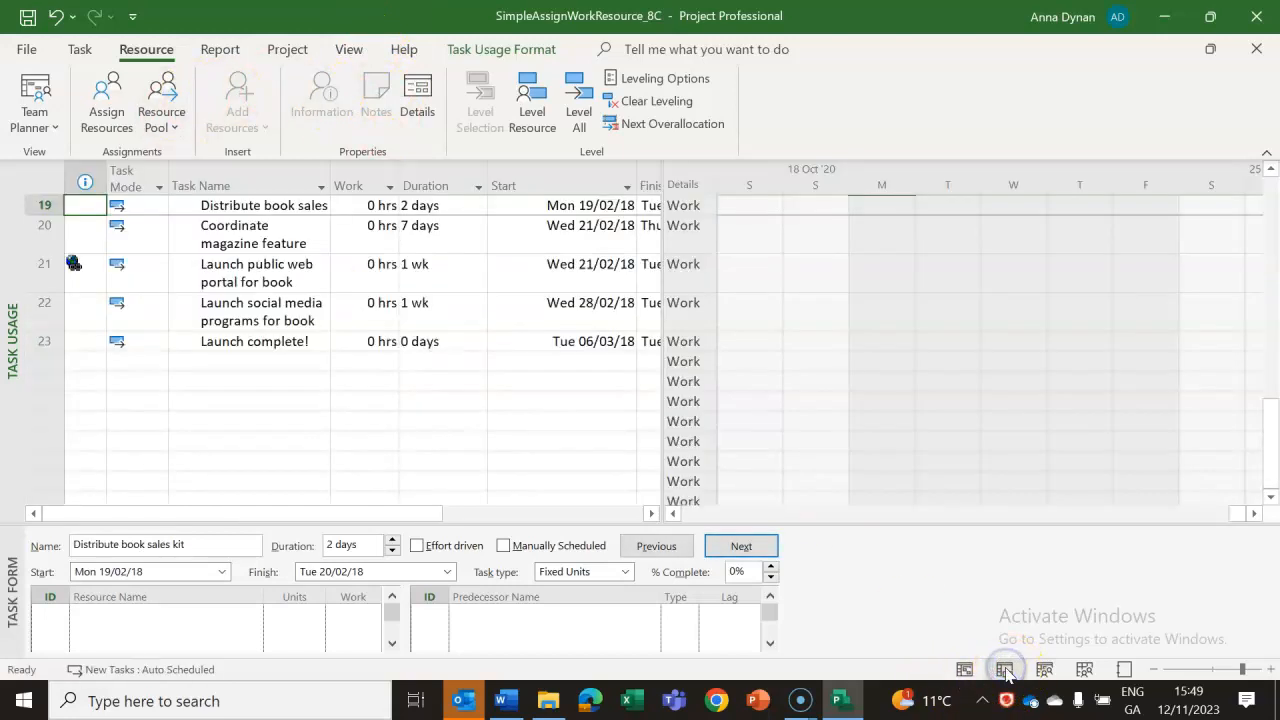
pyautogui.click(349, 49)
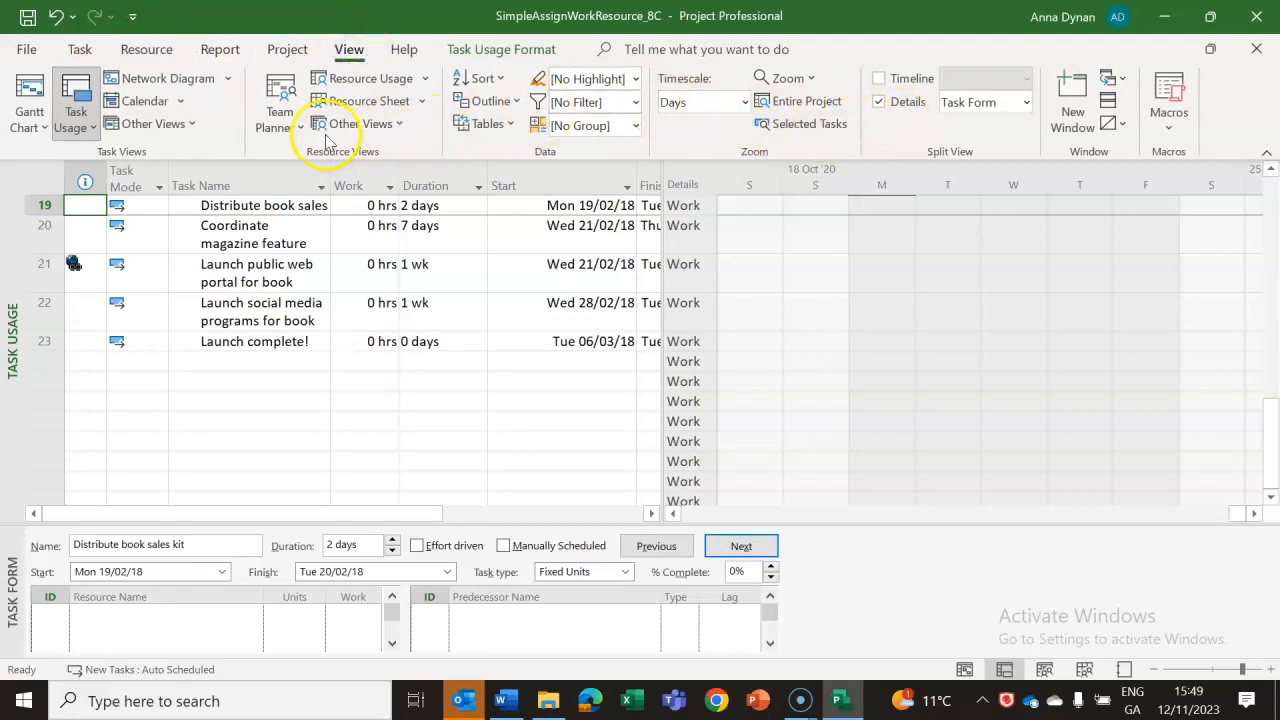
pyautogui.click(500, 125)
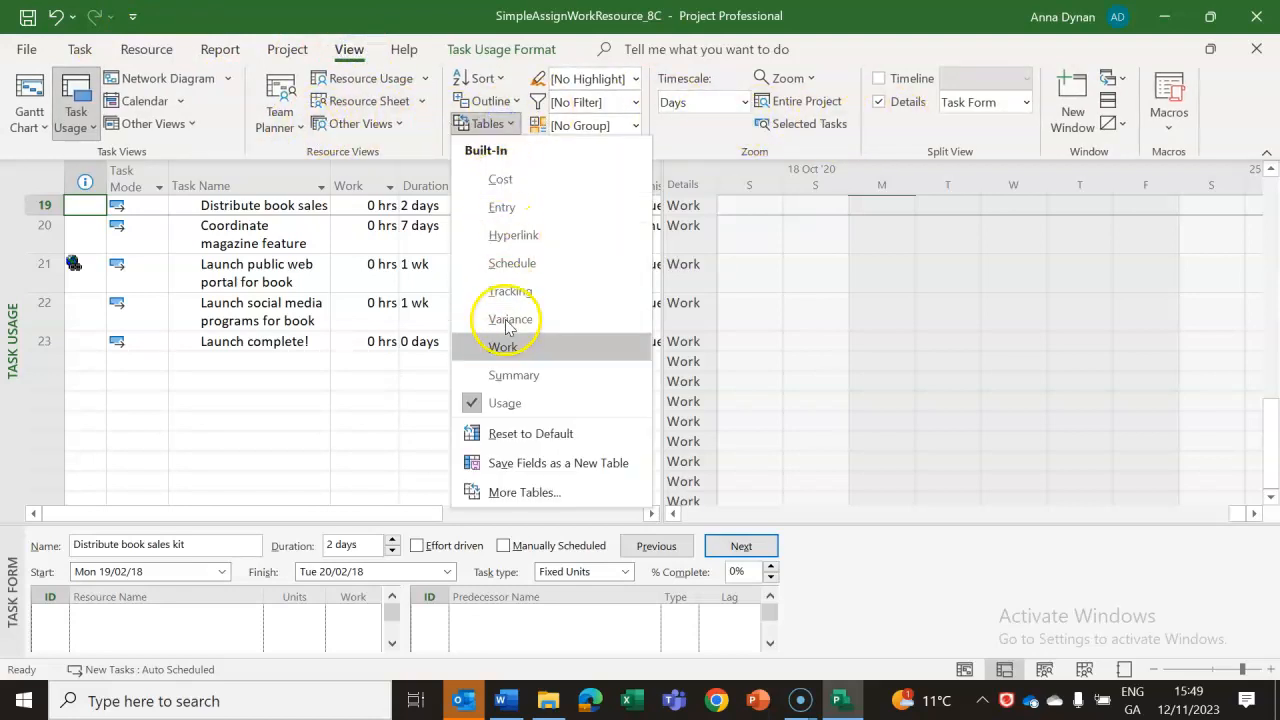
pyautogui.click(505, 376)
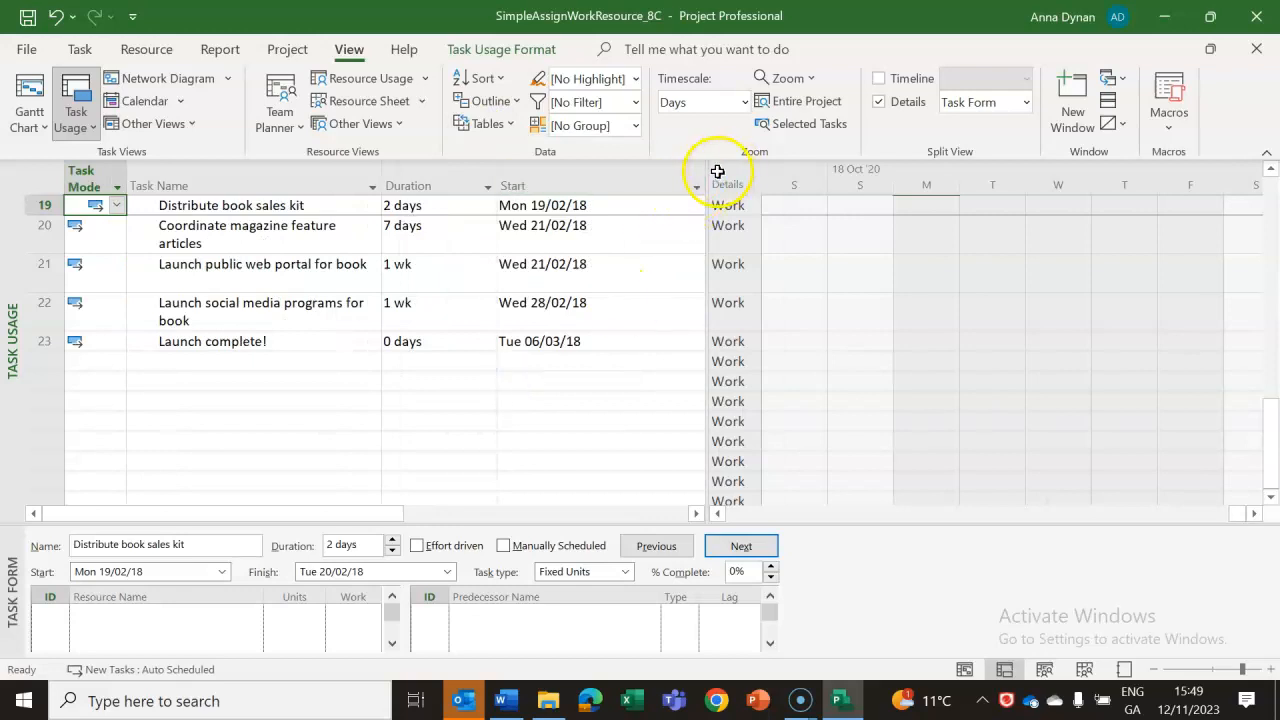
# Widen the table area of the Task Usage view to reveal the Work column, and show the New book launch summary task.
pyautogui.click(1025, 181)
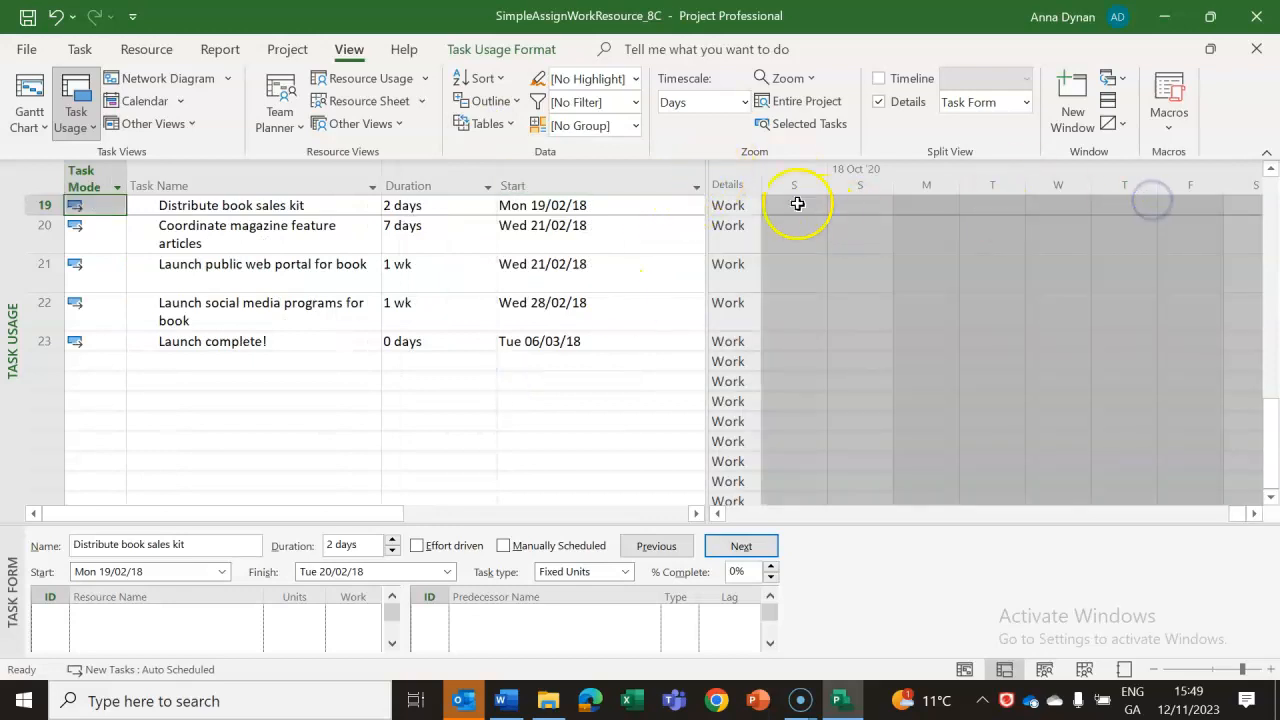
pyautogui.moveTo(707, 175); pyautogui.dragTo(1130, 205)
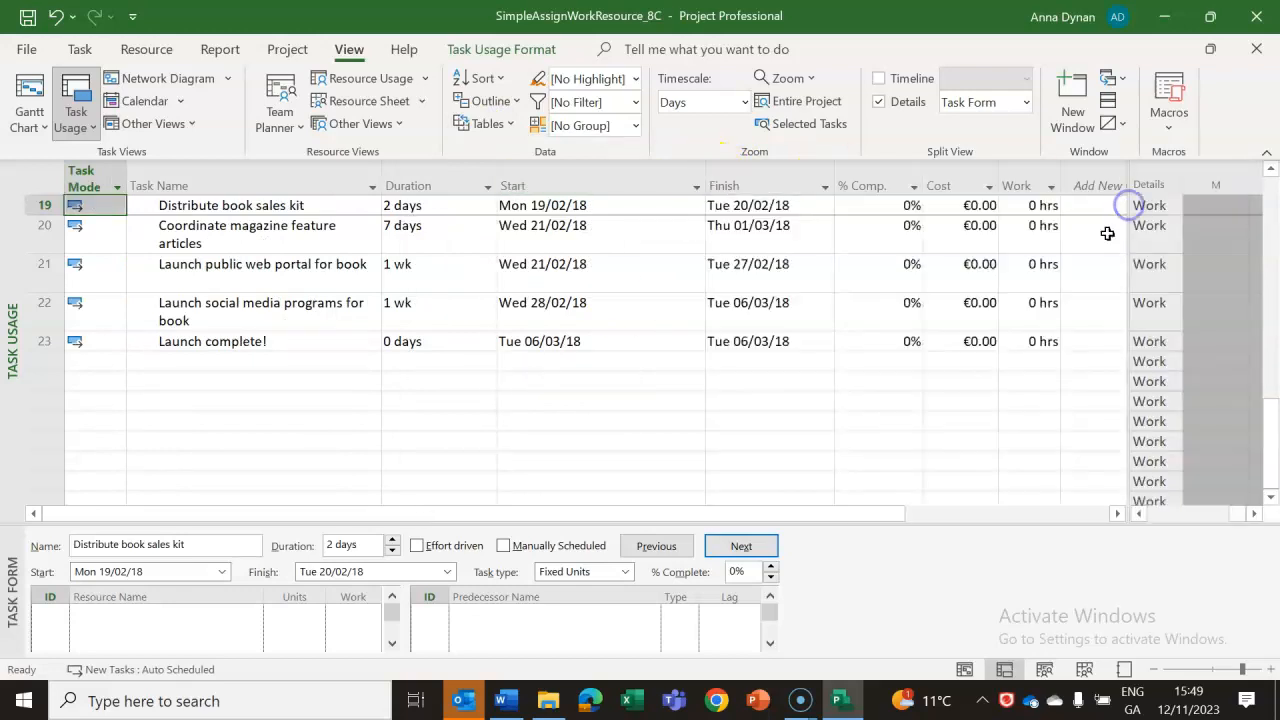
pyautogui.moveTo(1266, 450); pyautogui.dragTo(1271, 178)
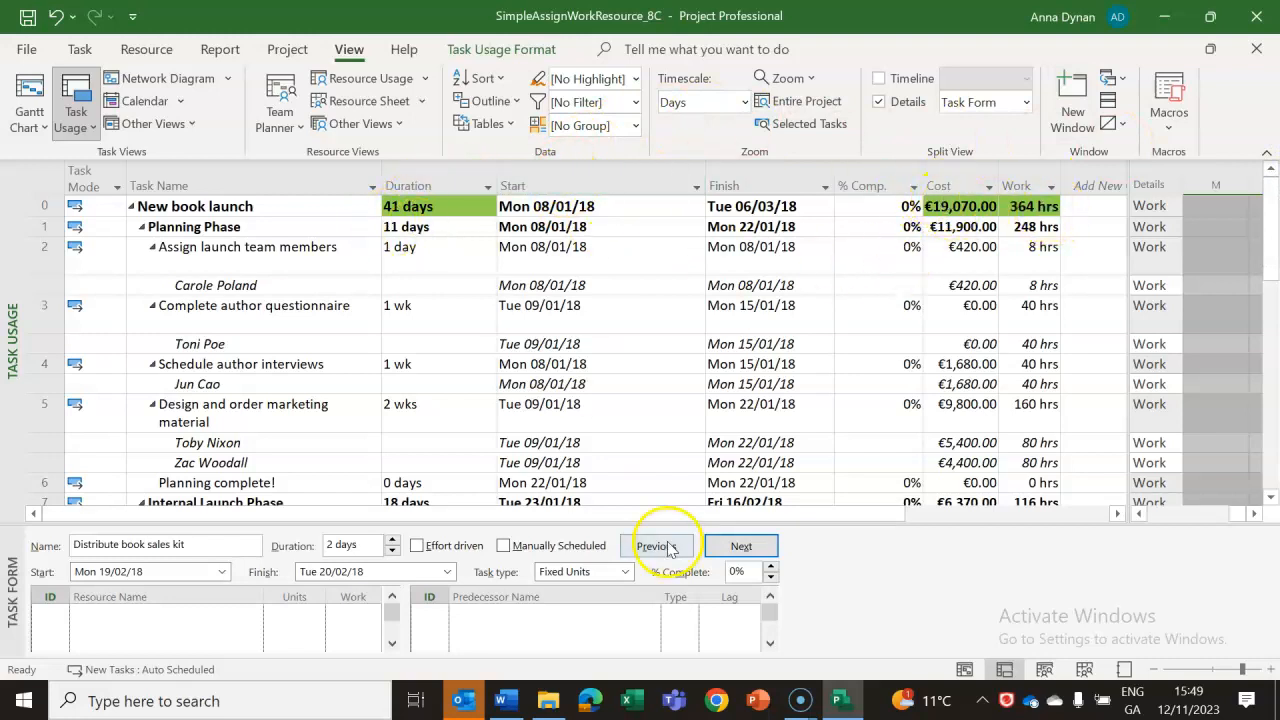
# Switch to the Word lab notes and review the Task Usage illustration and the notes on the plan's duration and total cost.
pyautogui.click(505, 700)
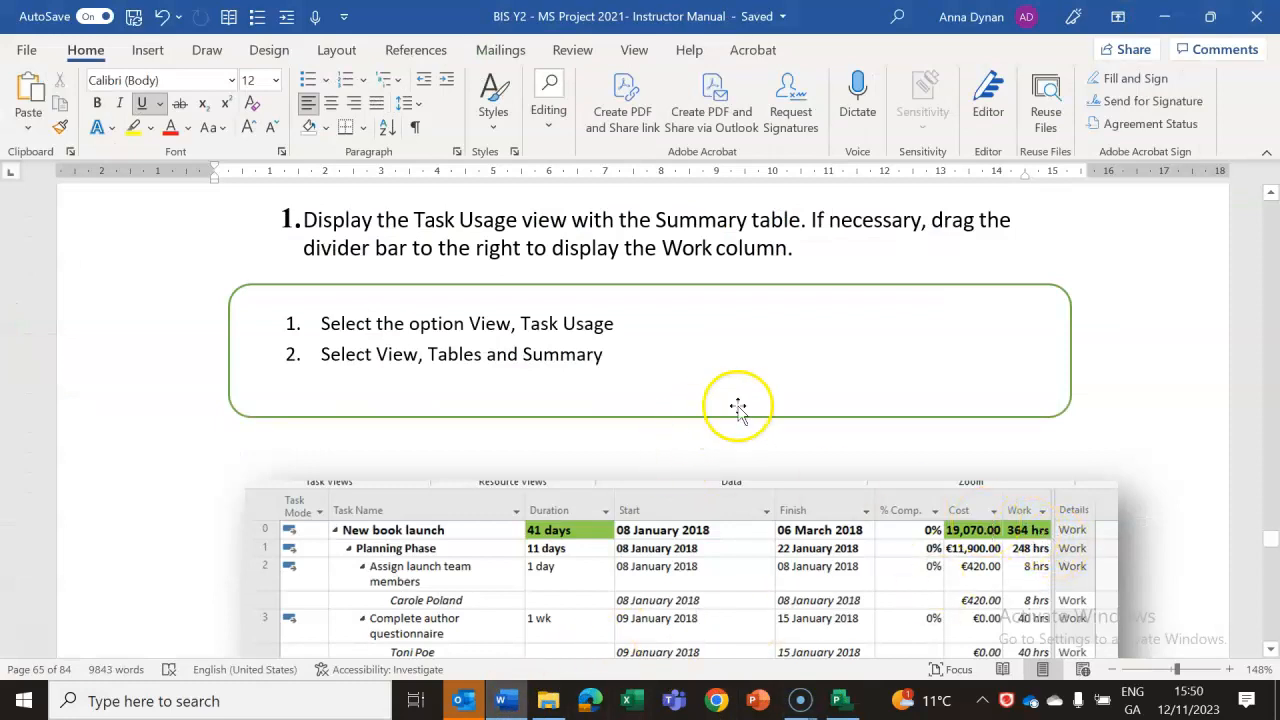
pyautogui.click(1271, 649)
pyautogui.scroll(-5, 1272, 651)
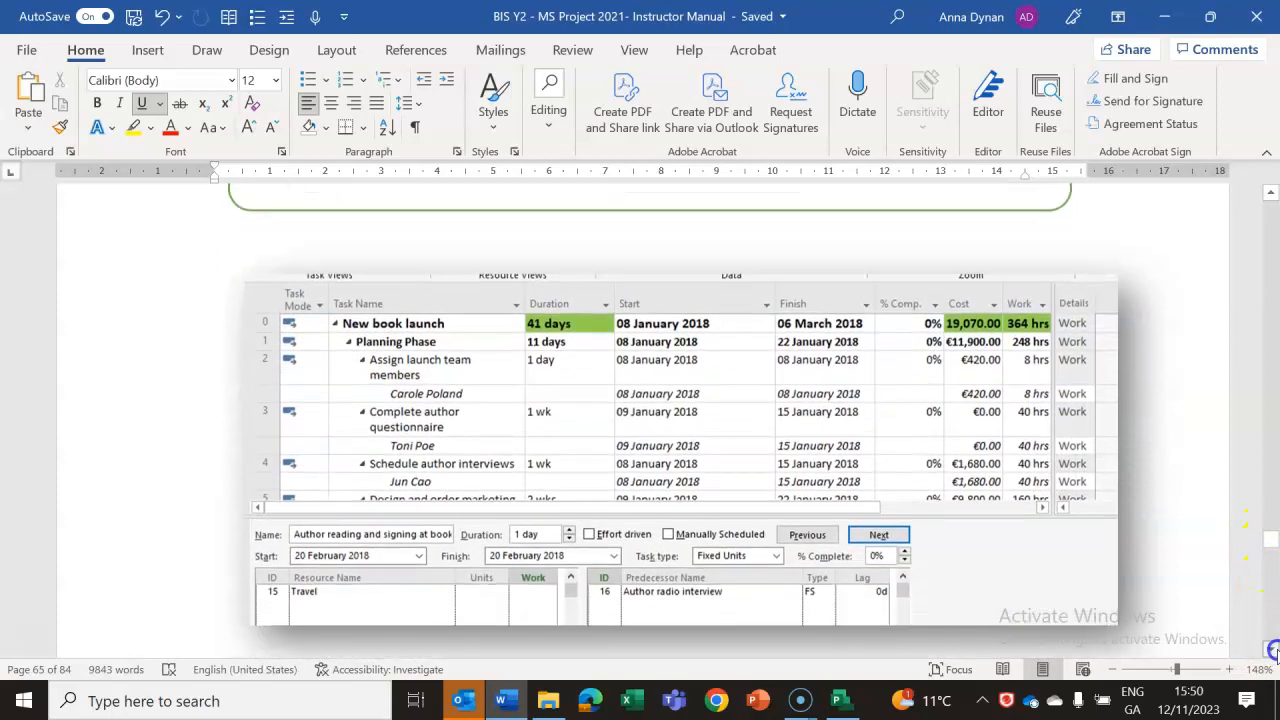
pyautogui.scroll(-6, 1272, 651)
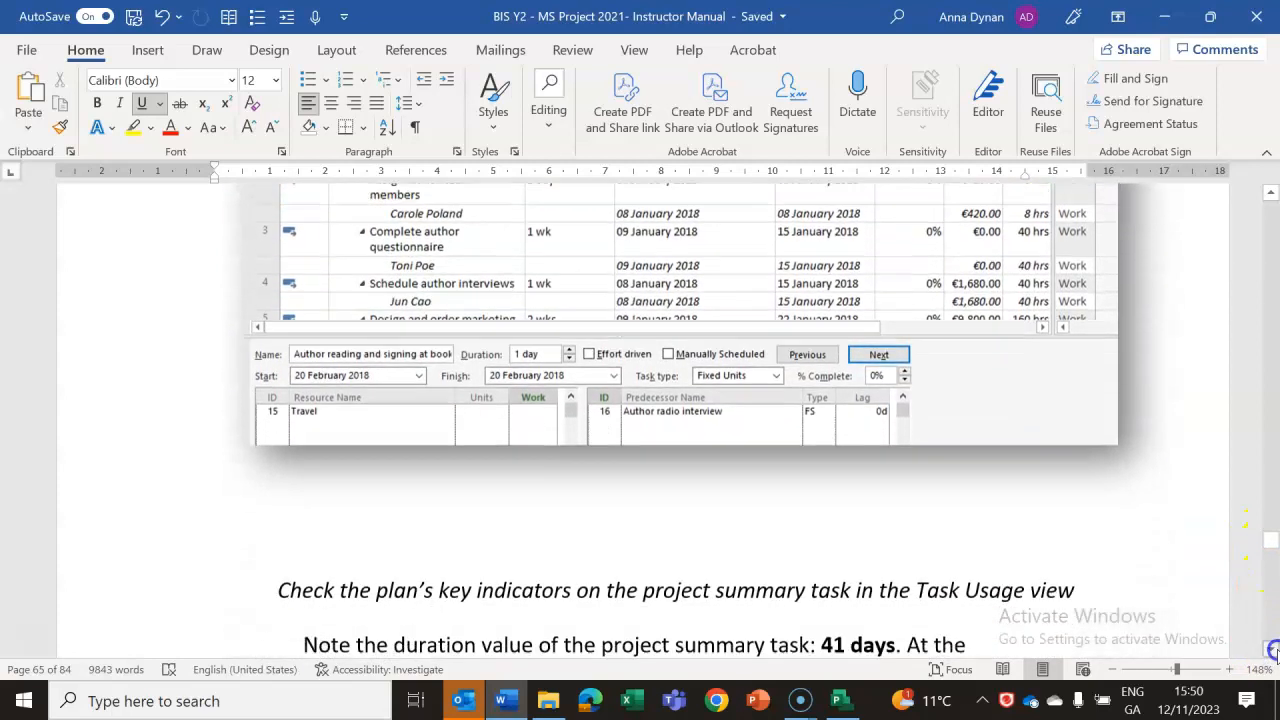
pyautogui.scroll(-2, 1272, 651)
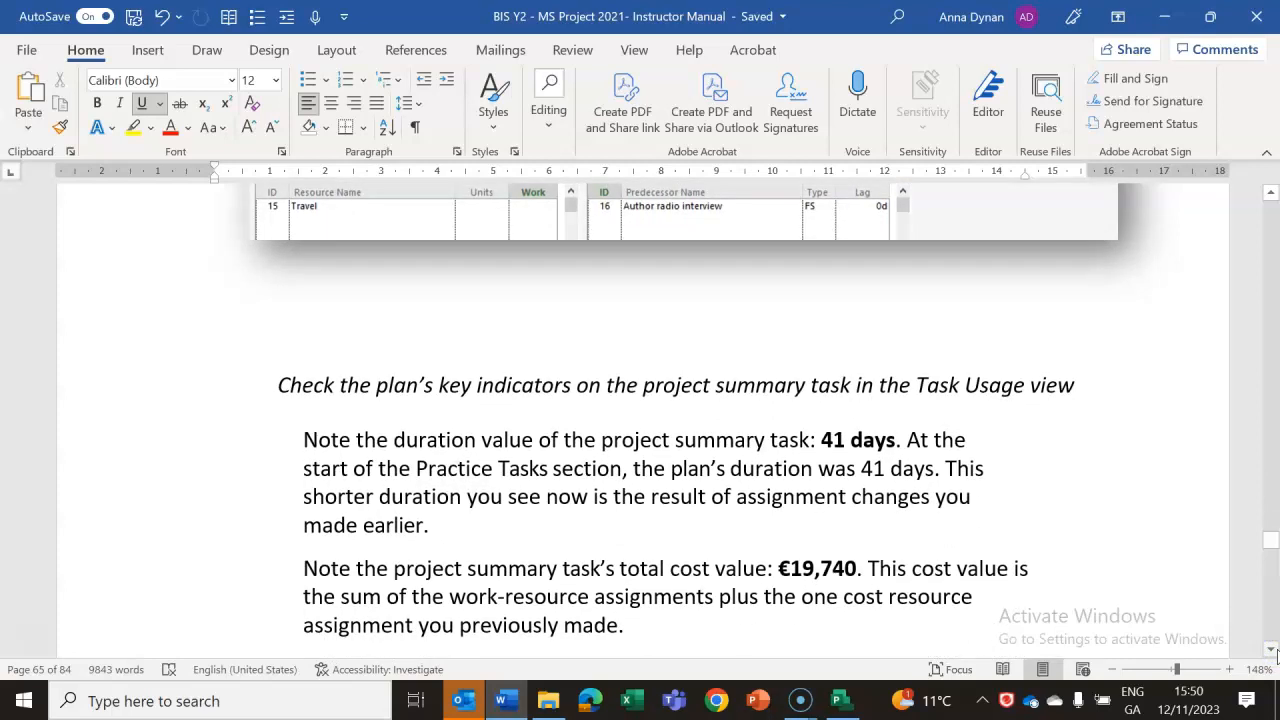
pyautogui.scroll(-2, 1276, 654)
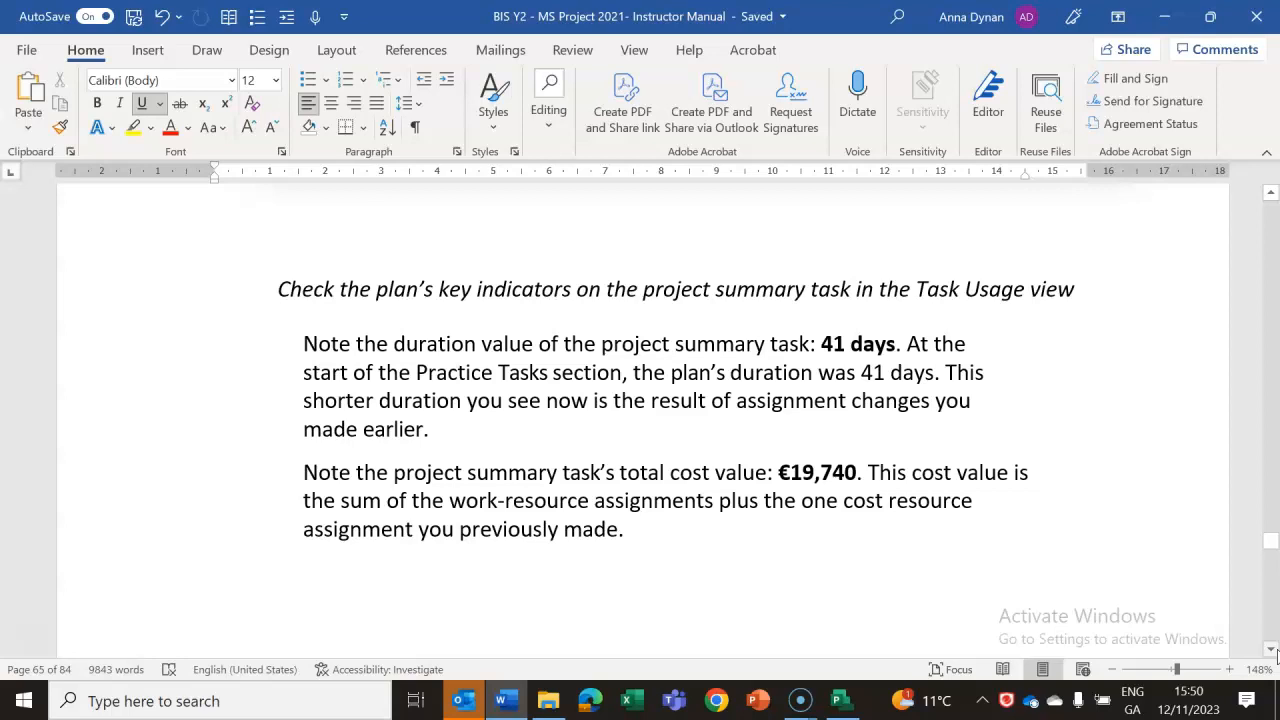
pyautogui.scroll(-1, 1276, 654)
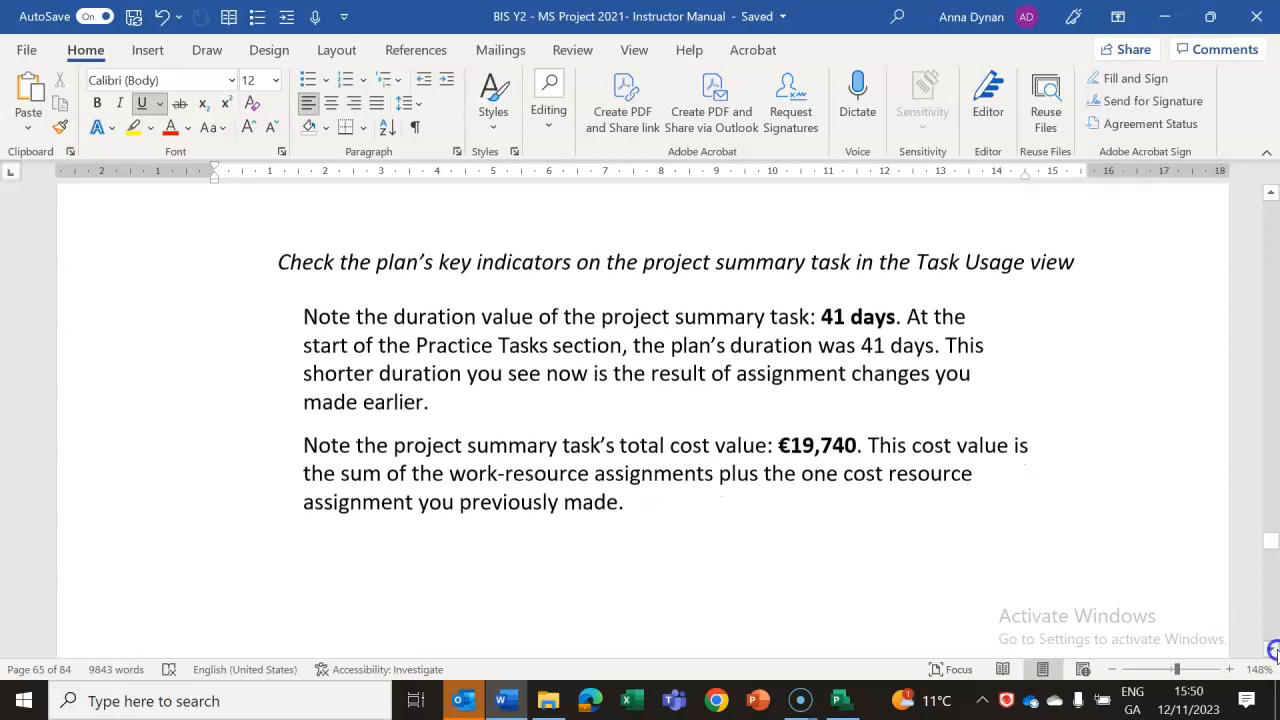
pyautogui.scroll(-4, 1274, 651)
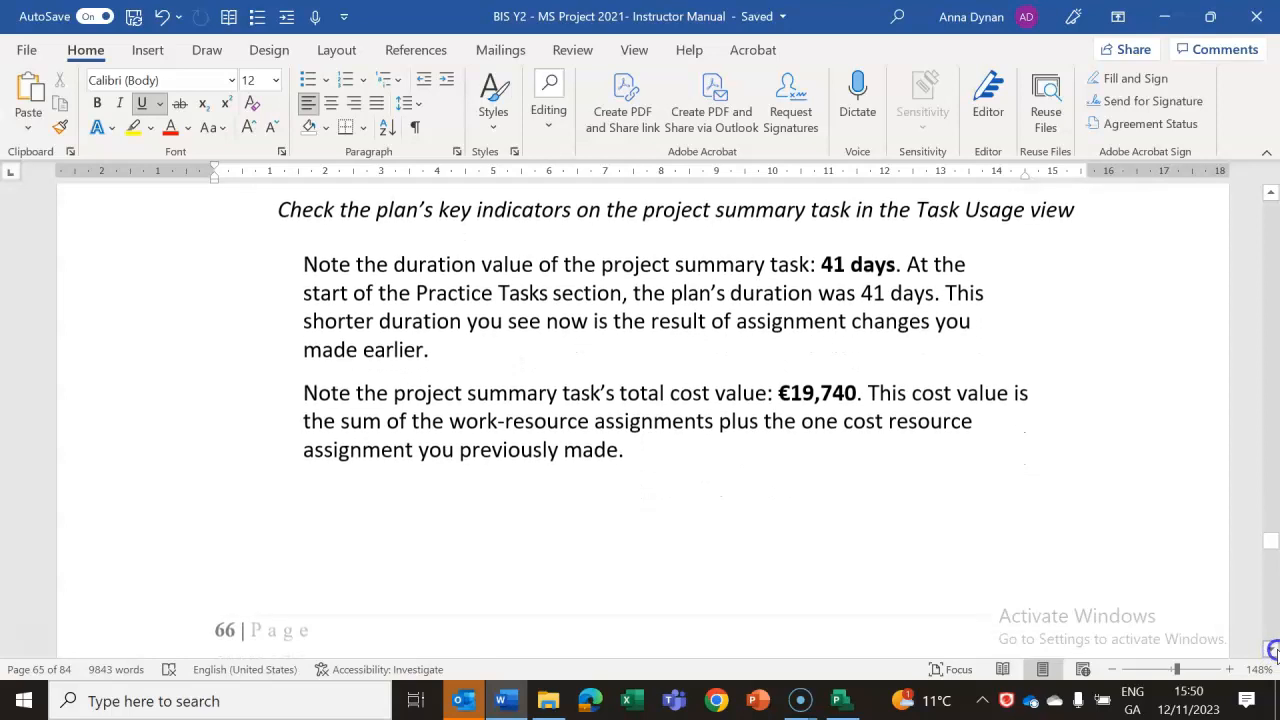
# Read the lab notes instructions for displaying the Resource Usage view with the Summary table.
pyautogui.scroll(-8, 1274, 651)
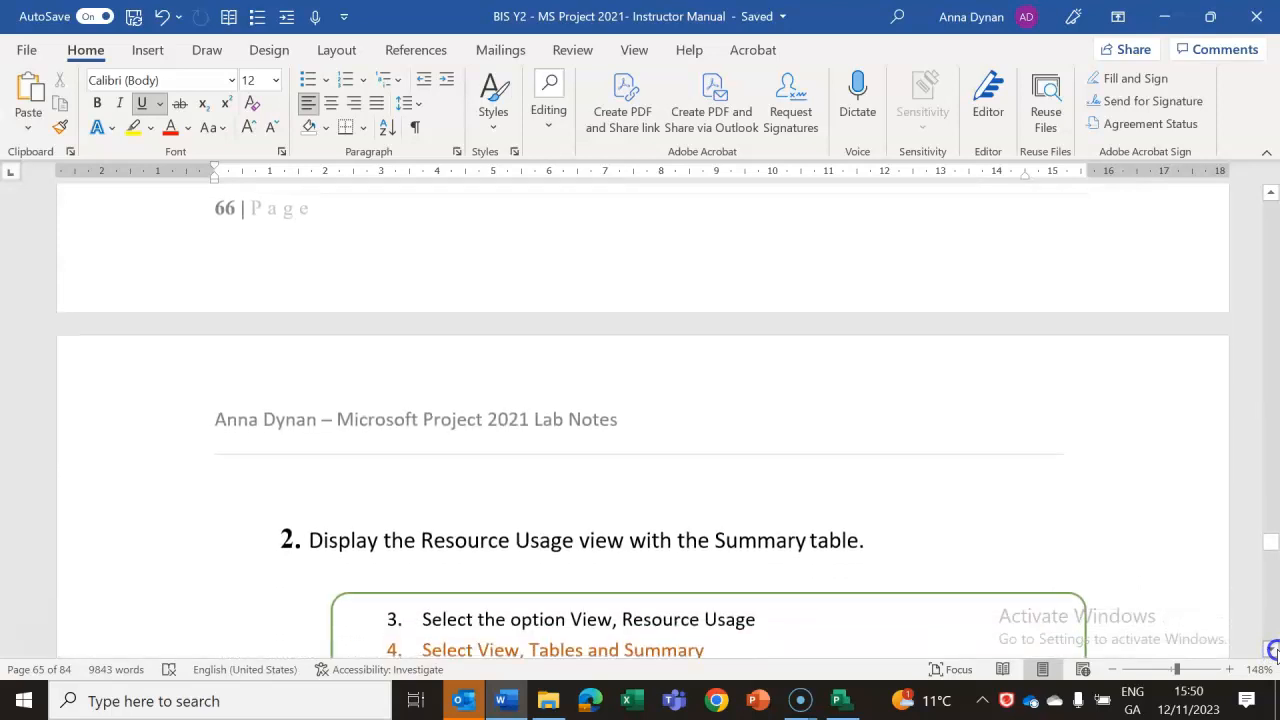
pyautogui.scroll(-2, 1274, 651)
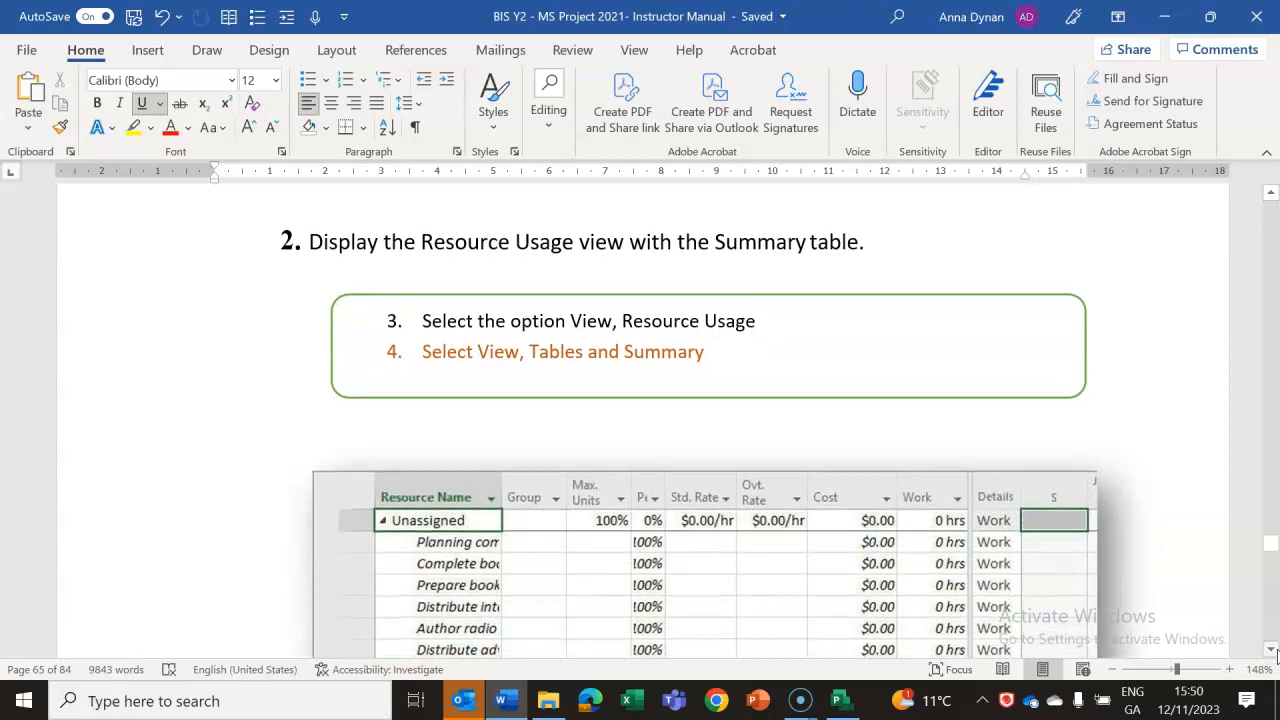
pyautogui.scroll(-1, 1274, 651)
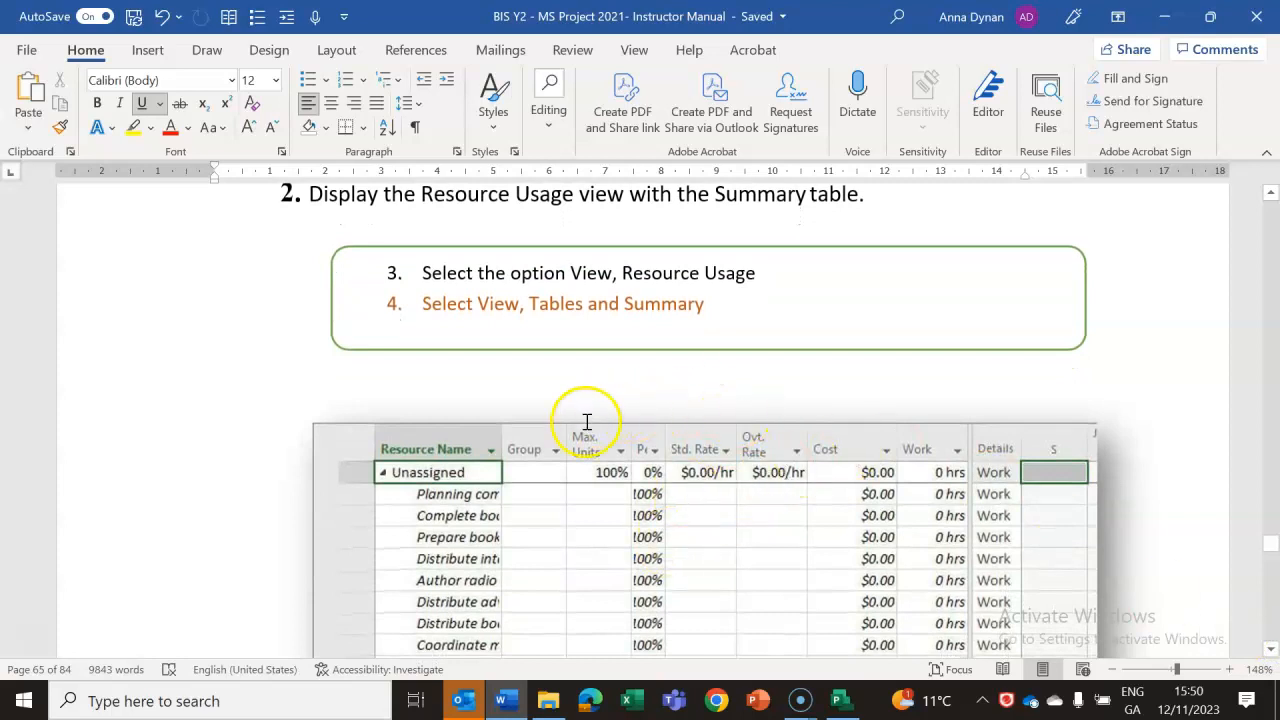
# Switch to Project, show the Resource Usage view with a widened table area, and return to the Task Usage view.
pyautogui.click(840, 700)
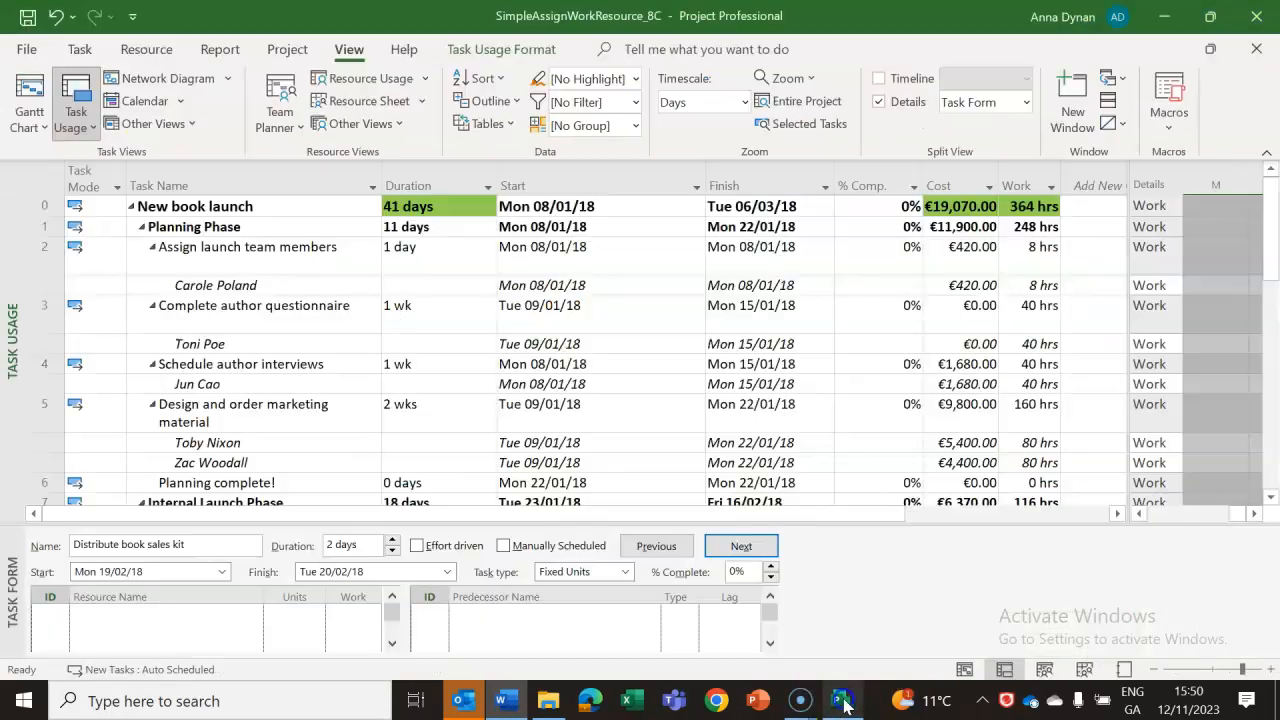
pyautogui.click(345, 80)
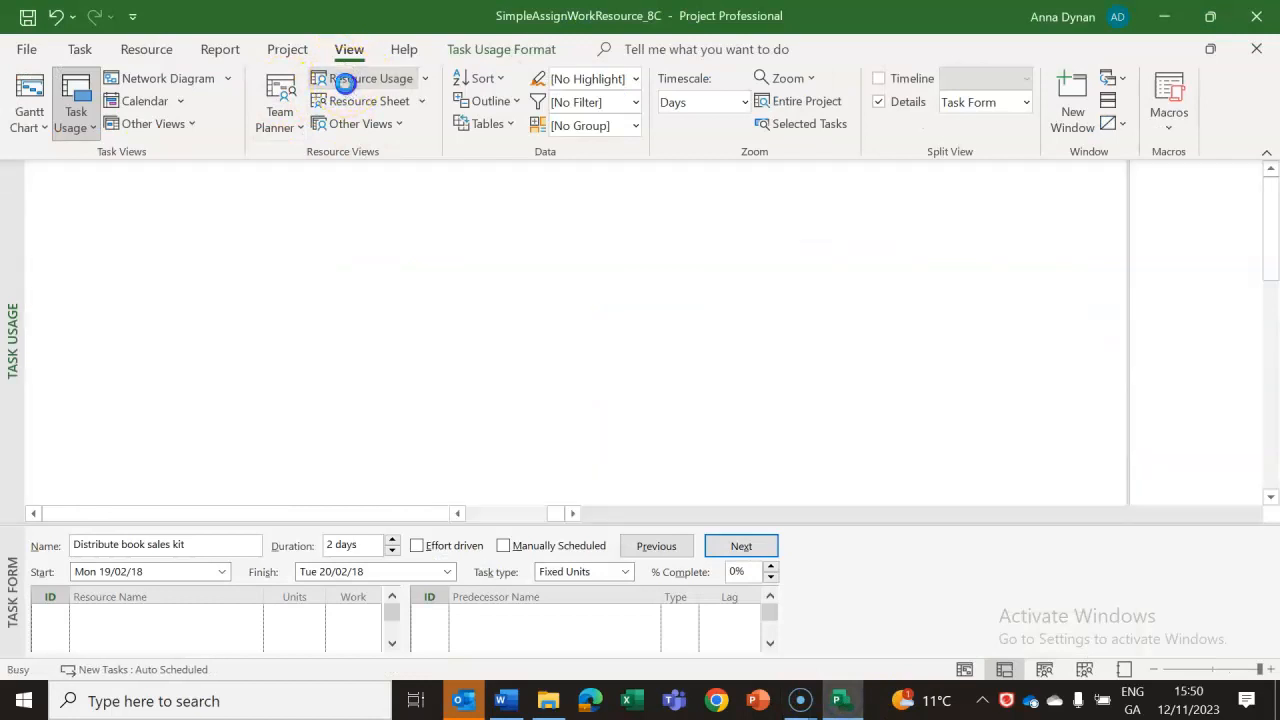
pyautogui.moveTo(448, 177); pyautogui.dragTo(840, 185)
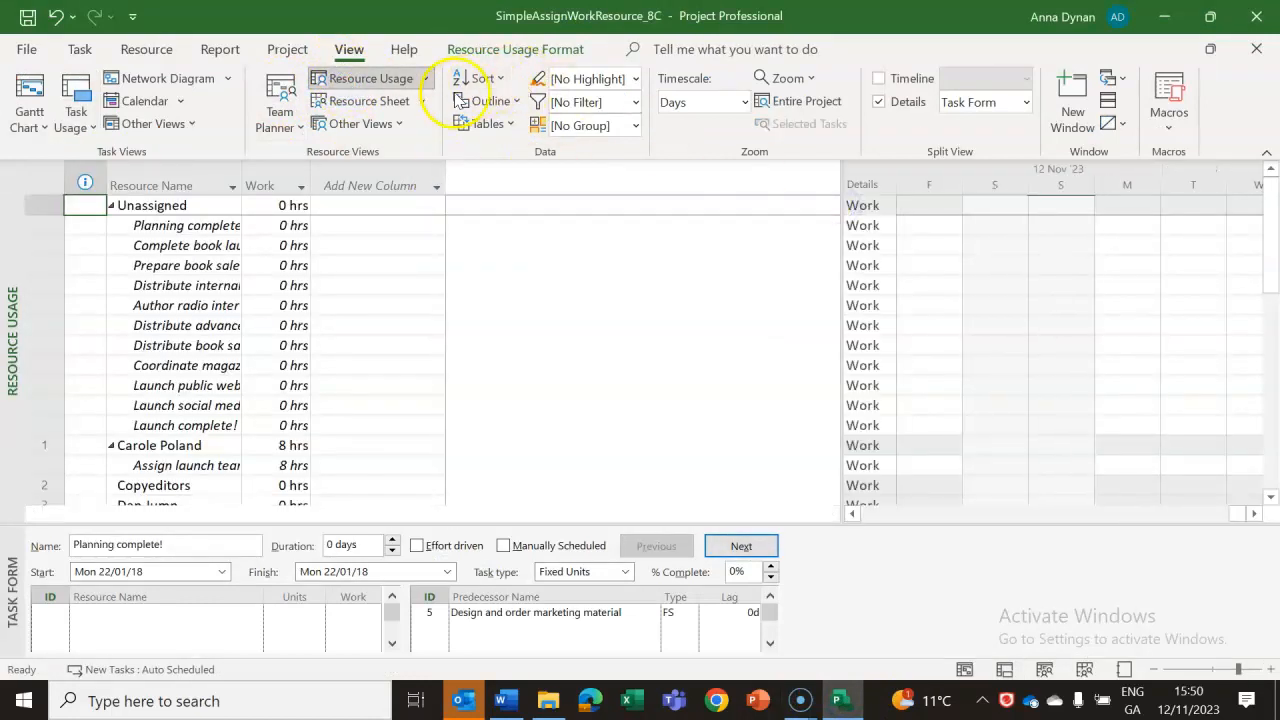
pyautogui.click(1004, 669)
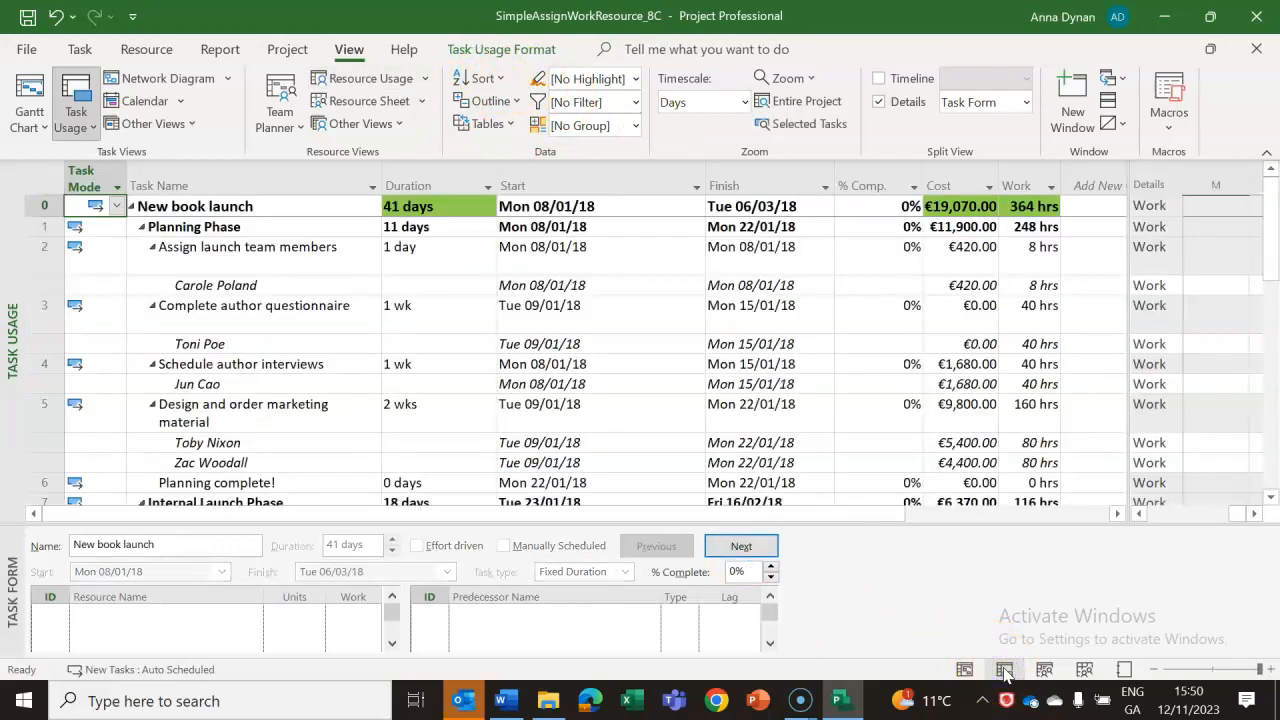
# Switch to the Word lab notes and read the Resource Usage remarks and the scenario for saving a baseline of the plan.
pyautogui.click(505, 703)
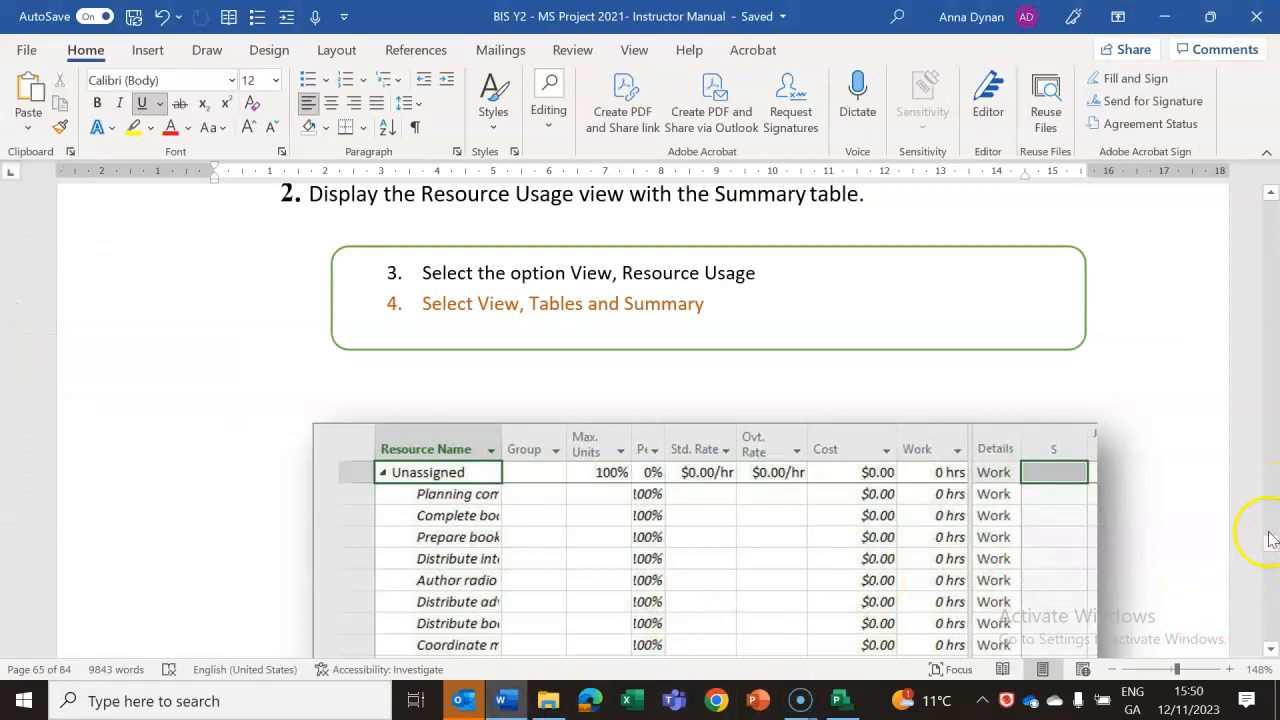
pyautogui.moveTo(1274, 556); pyautogui.dragTo(1272, 548)
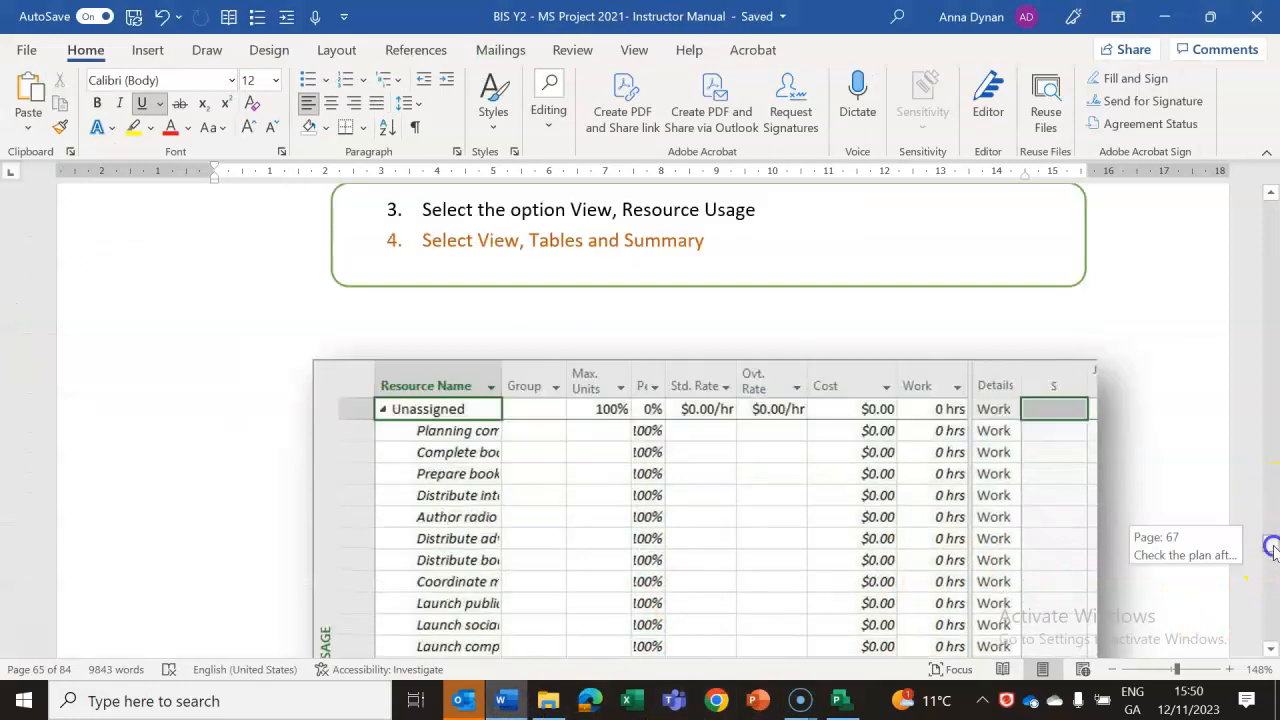
pyautogui.click(1271, 649)
pyautogui.moveTo(1272, 653); pyautogui.dragTo(1272, 653)
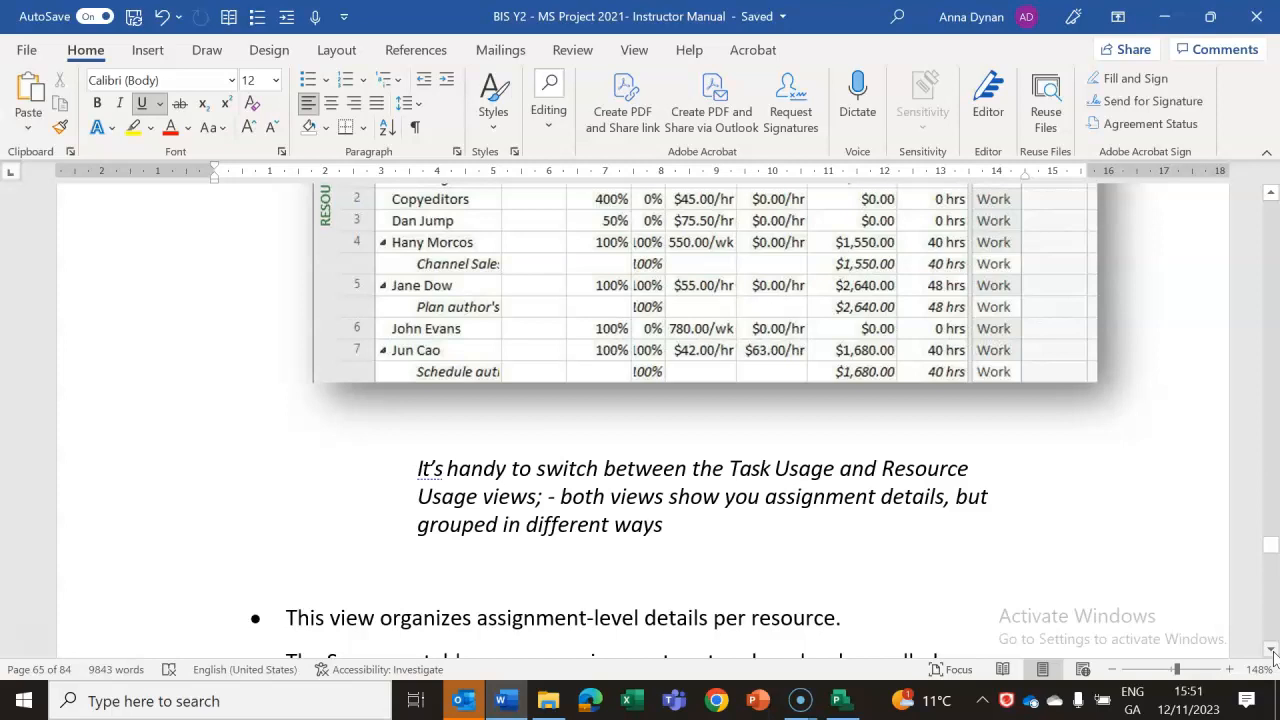
pyautogui.moveTo(1272, 650); pyautogui.dragTo(1272, 650)
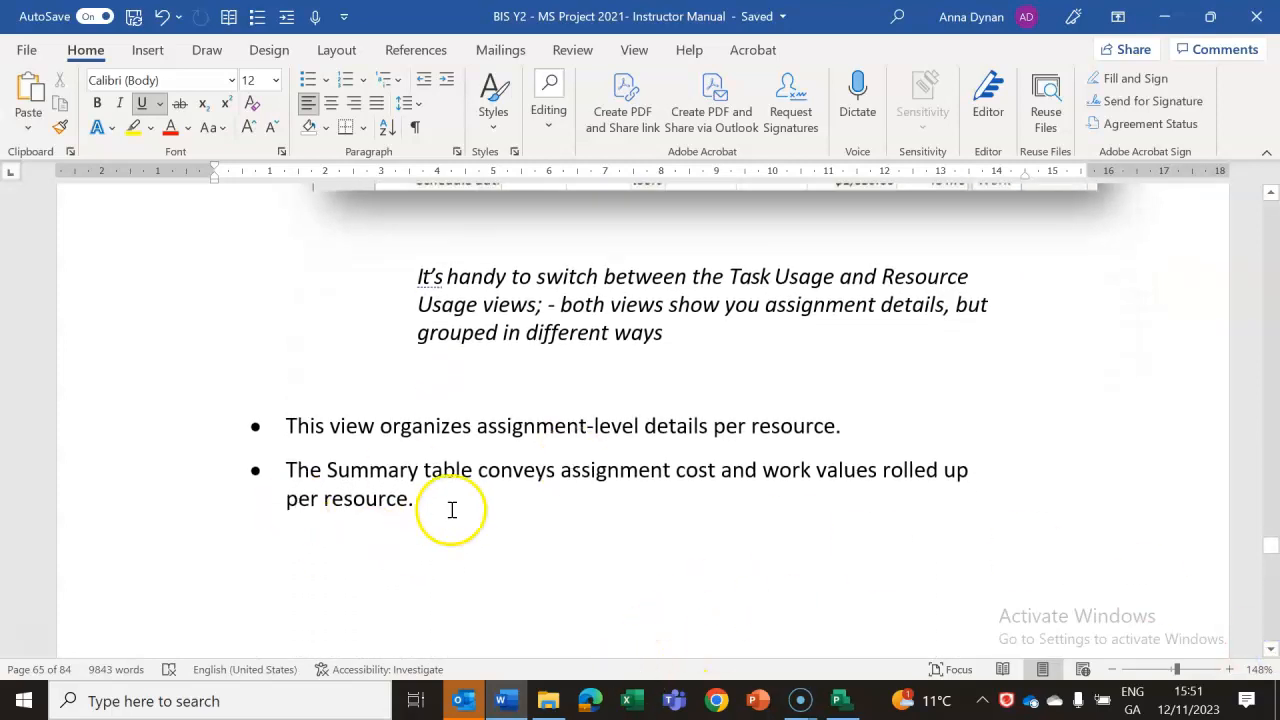
pyautogui.moveTo(1272, 650); pyautogui.dragTo(1272, 650)
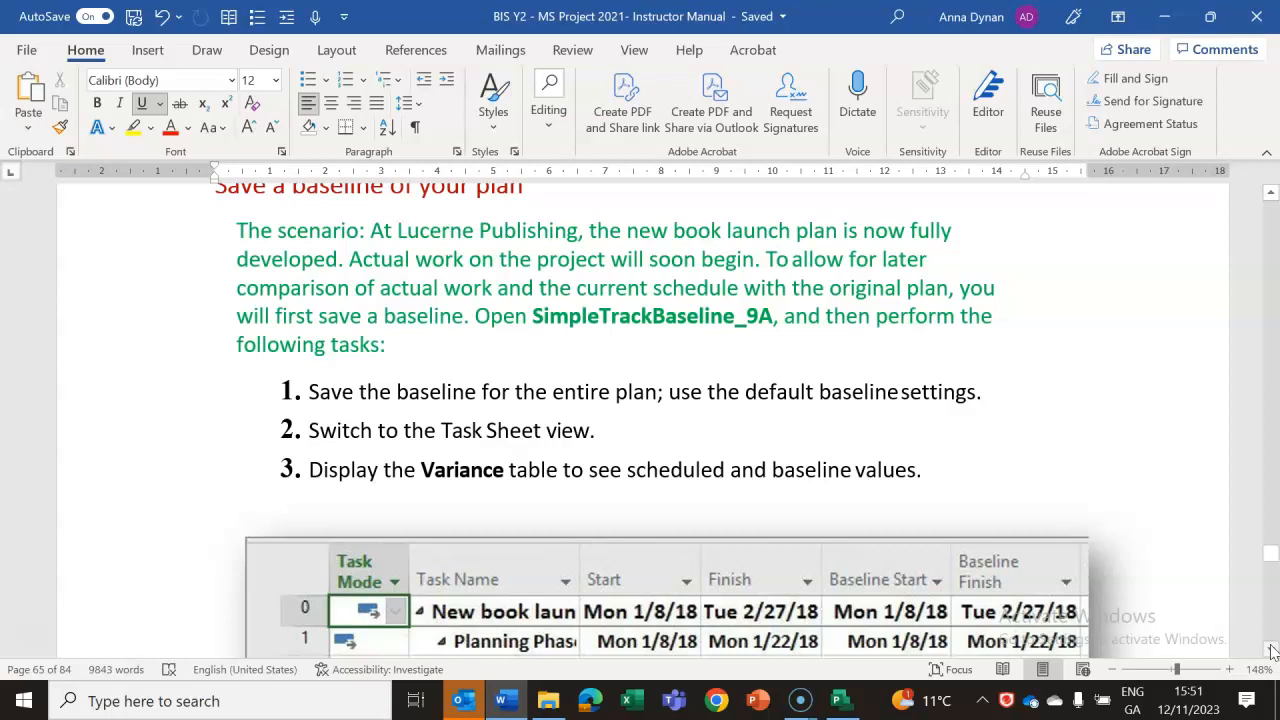
pyautogui.click(1271, 651)
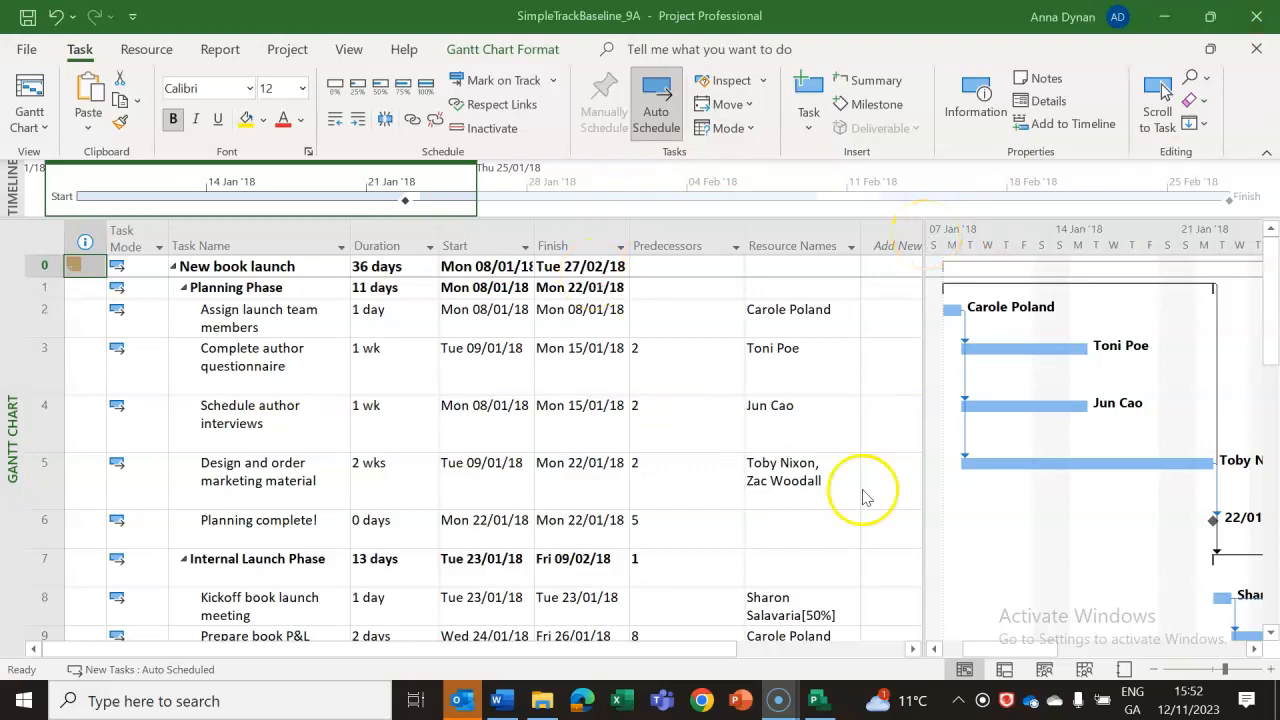
pyautogui.click(1087, 669)
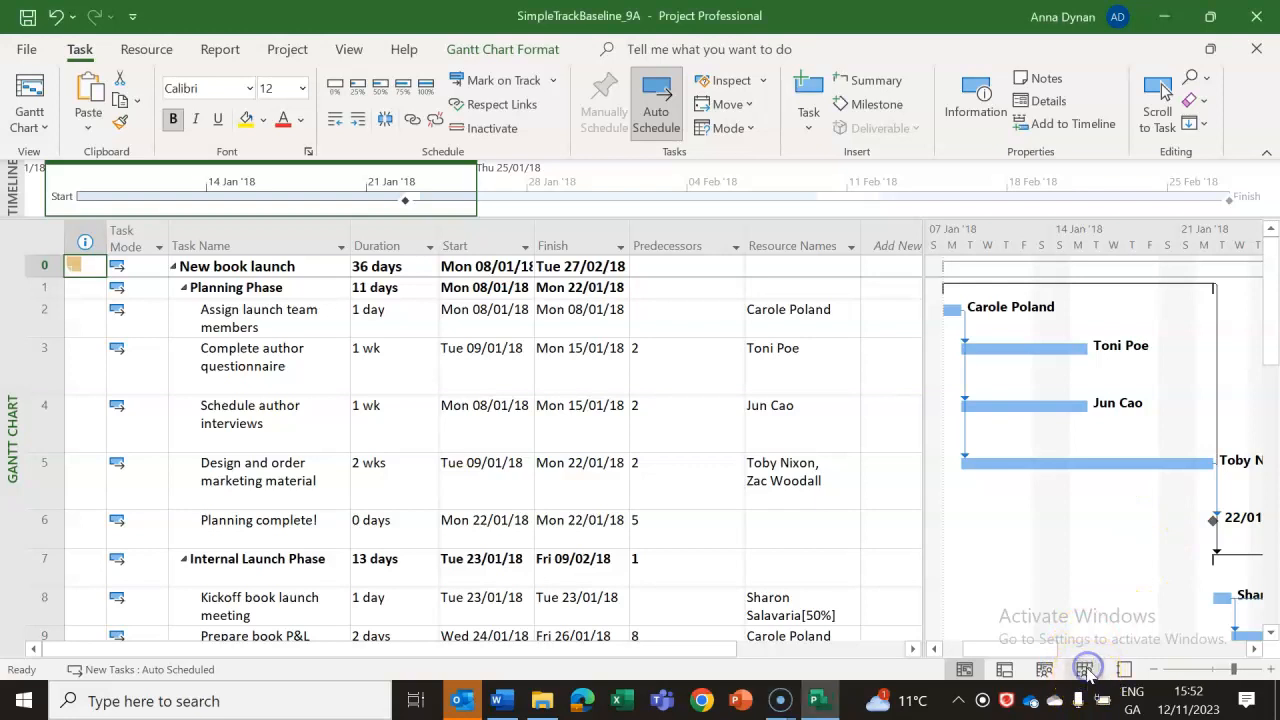
pyautogui.click(965, 669)
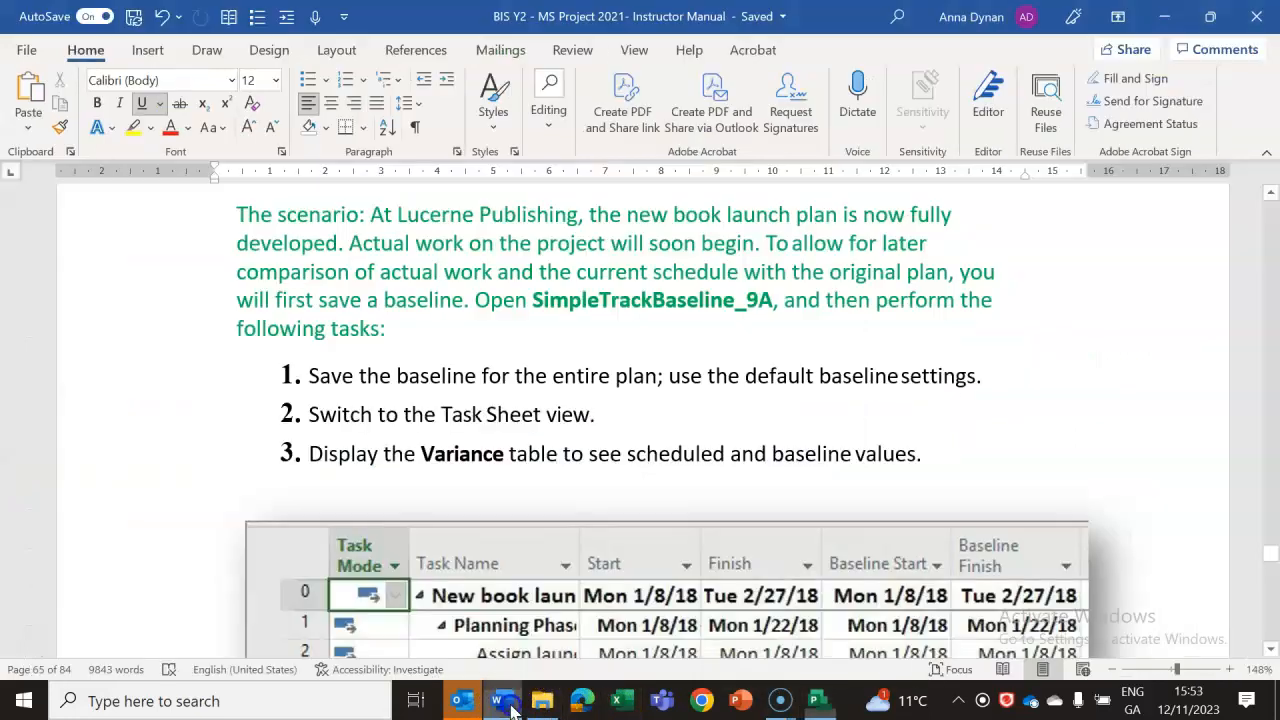
# Switch to the Word lab notes and review the baseline exercise's three tasks and the Variance table illustration.
pyautogui.click(505, 703)
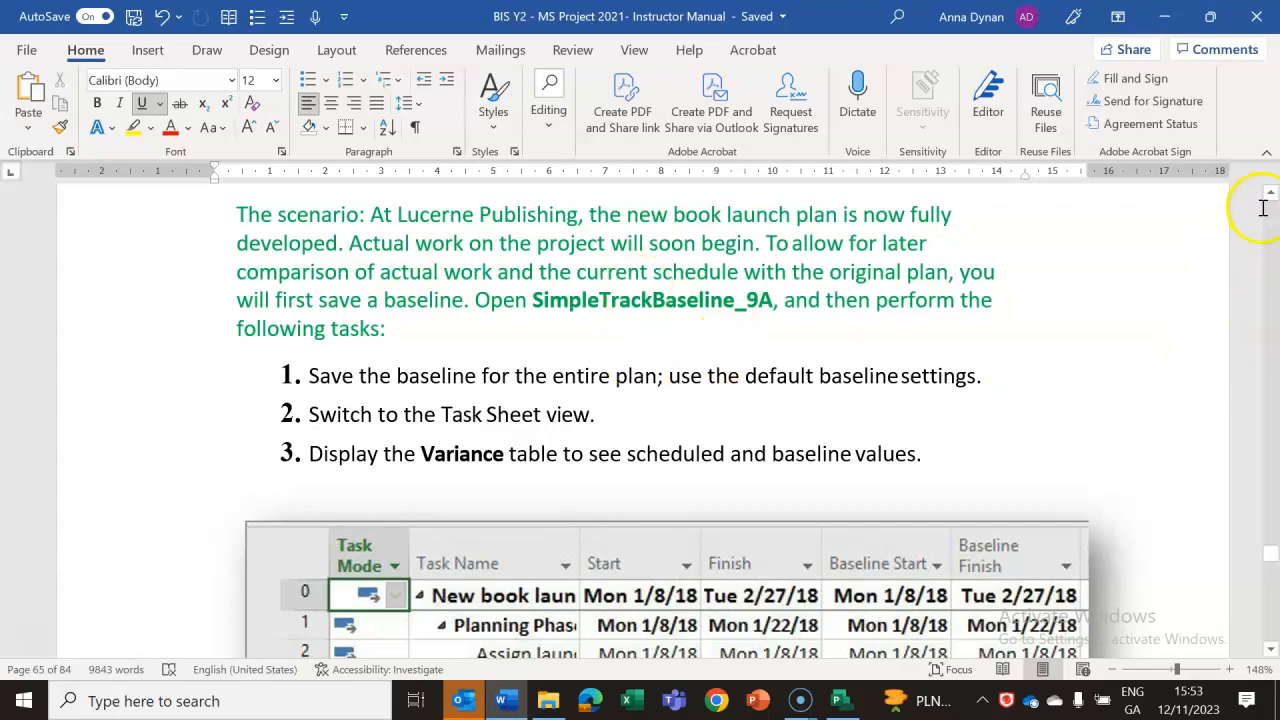
pyautogui.click(1272, 650)
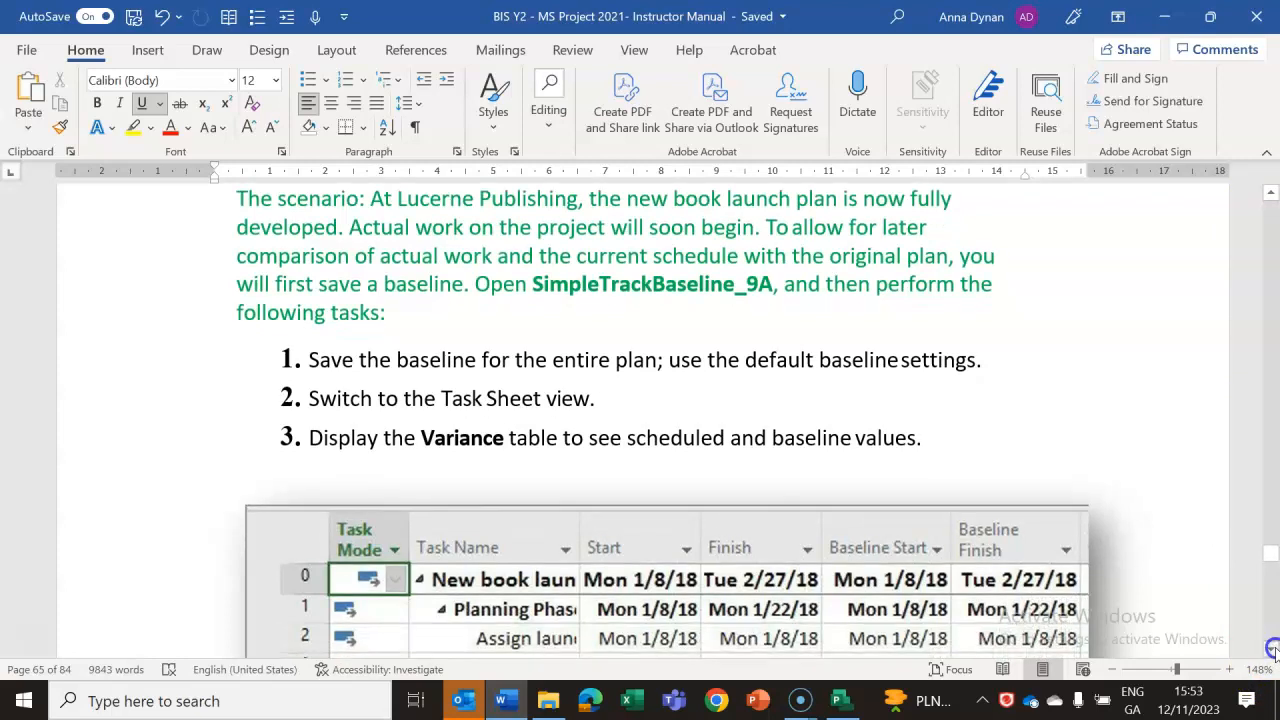
pyautogui.click(1272, 650)
pyautogui.click(1272, 650)
pyautogui.click(1272, 650)
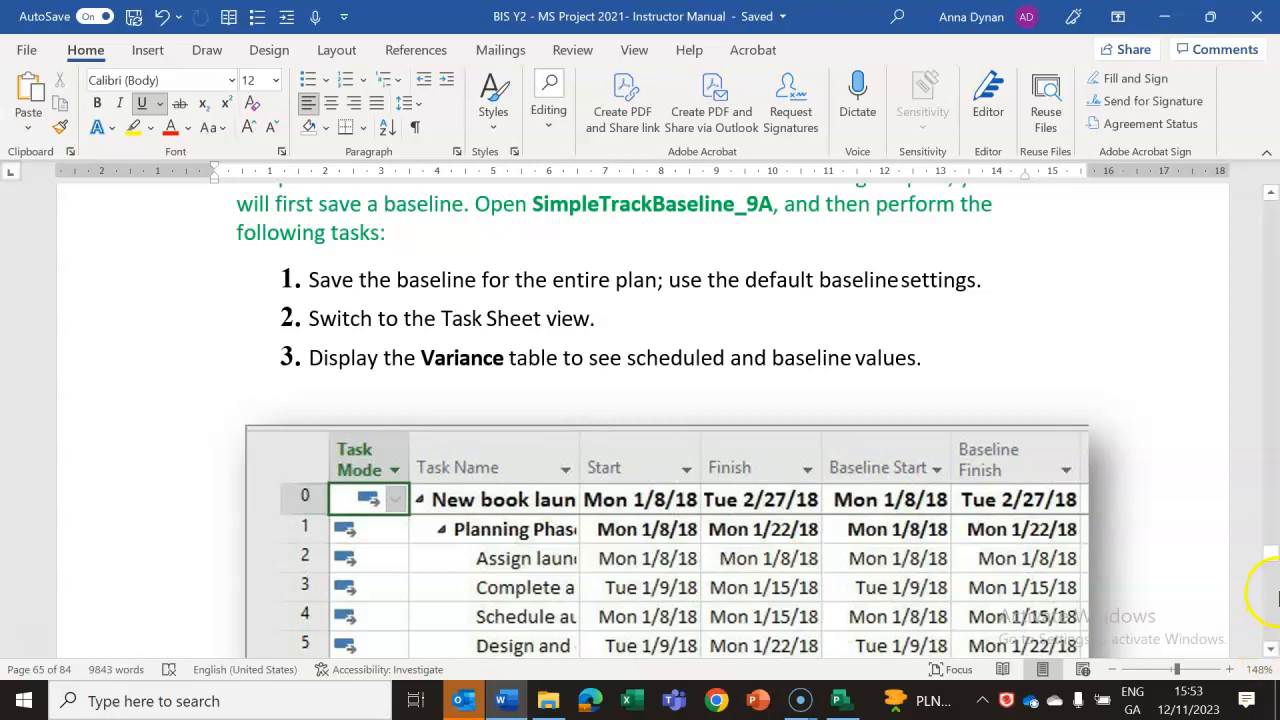
# Switch to the SimpleTrackBaseline_9A plan in Project and display the Task Usage view with the Variance table.
pyautogui.click(841, 700)
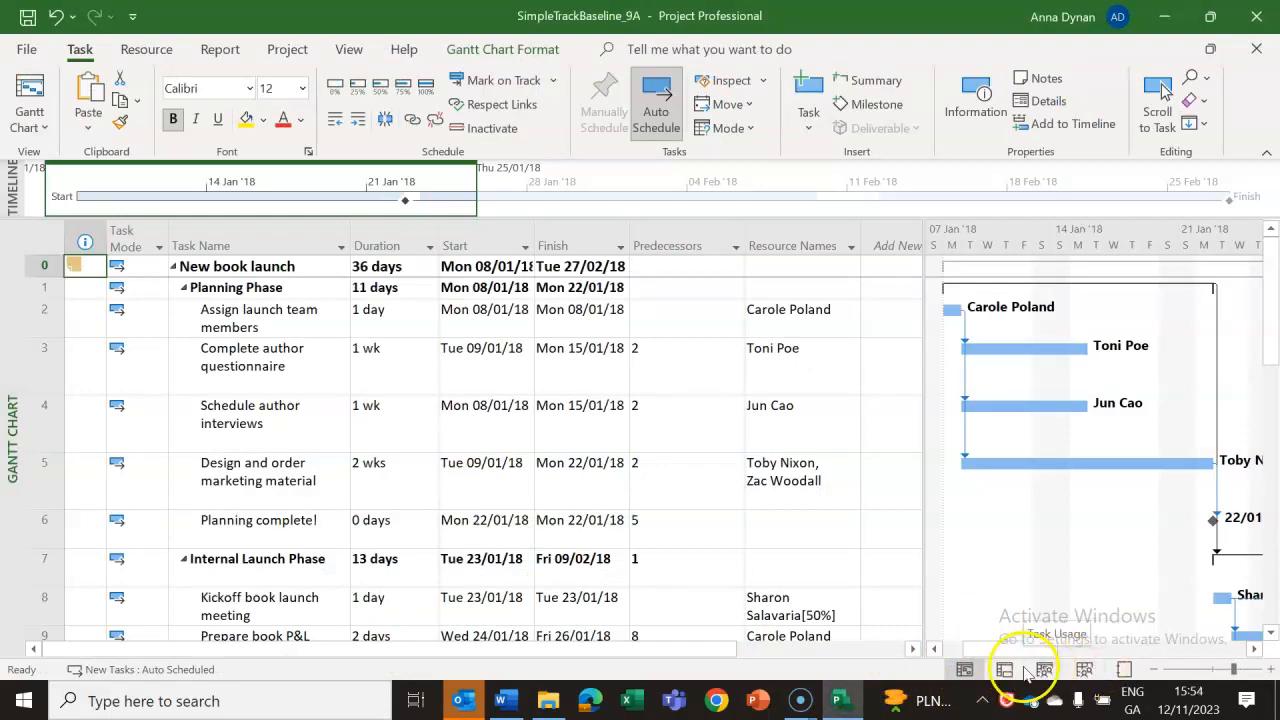
pyautogui.click(1005, 671)
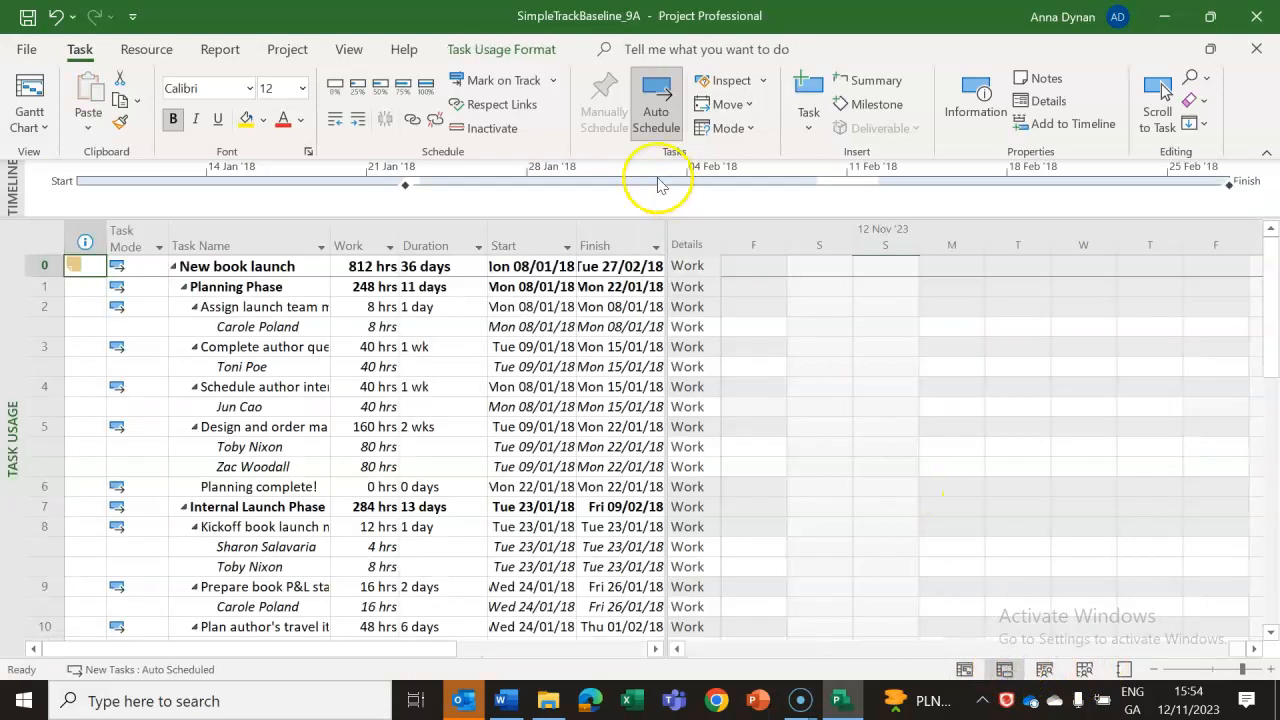
pyautogui.click(350, 52)
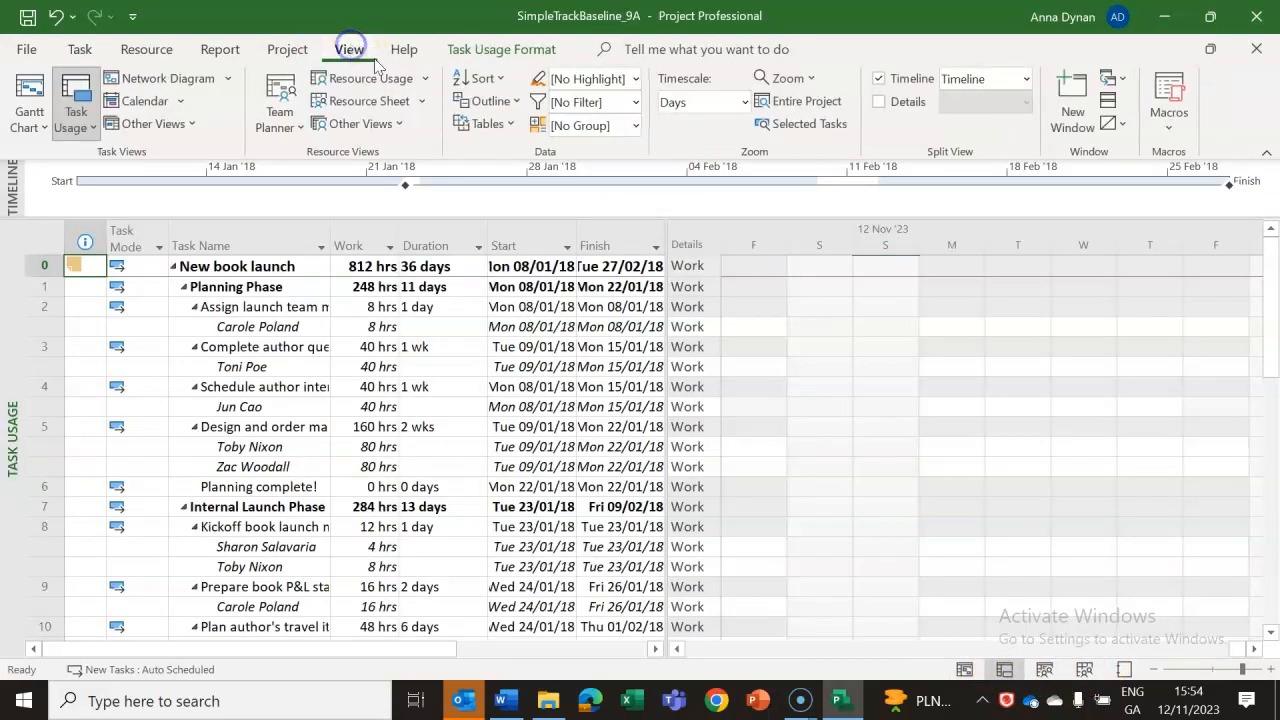
pyautogui.click(488, 124)
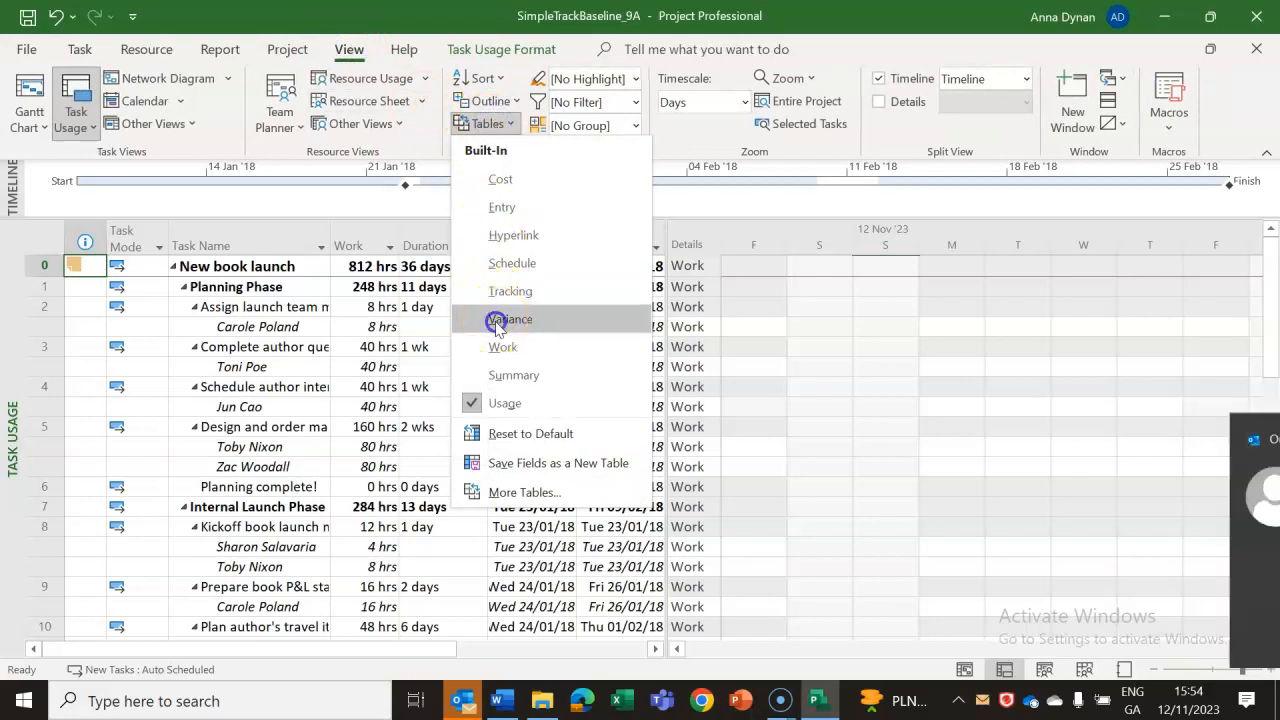
pyautogui.click(505, 320)
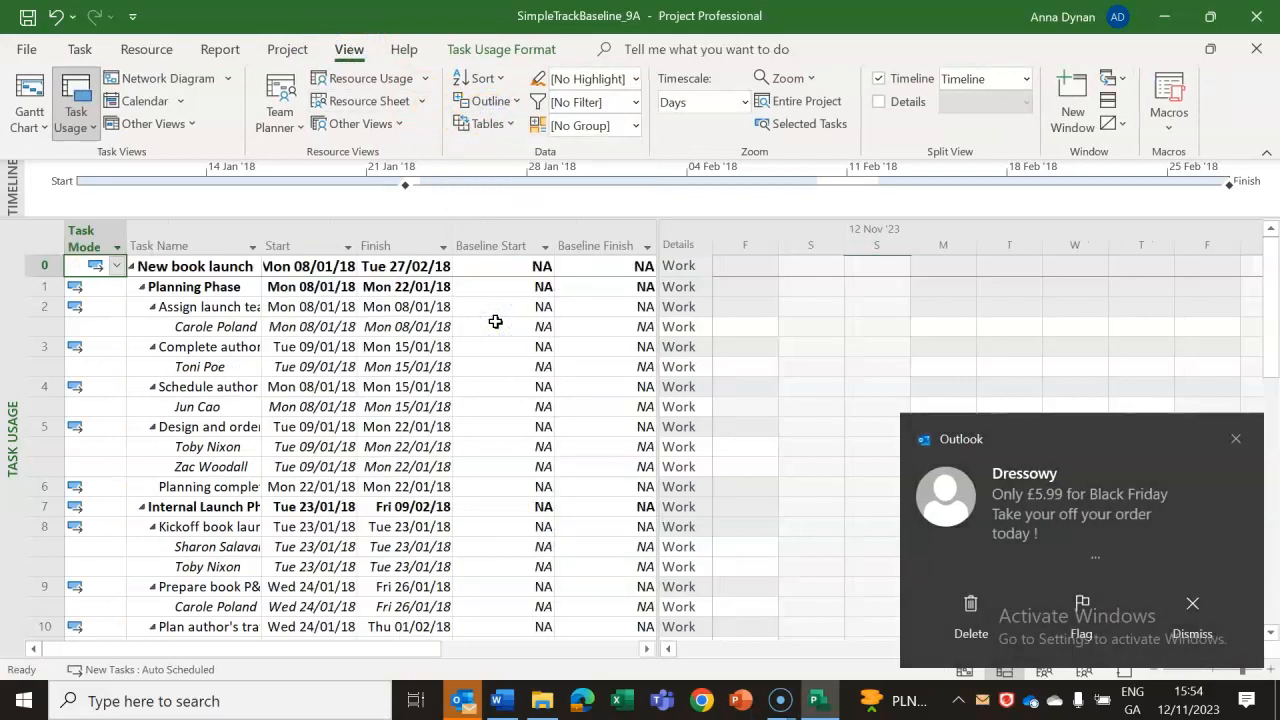
# Dismiss the Outlook notification and widen the table area to reveal the Start Var. and Finish Var. columns.
pyautogui.click(1236, 438)
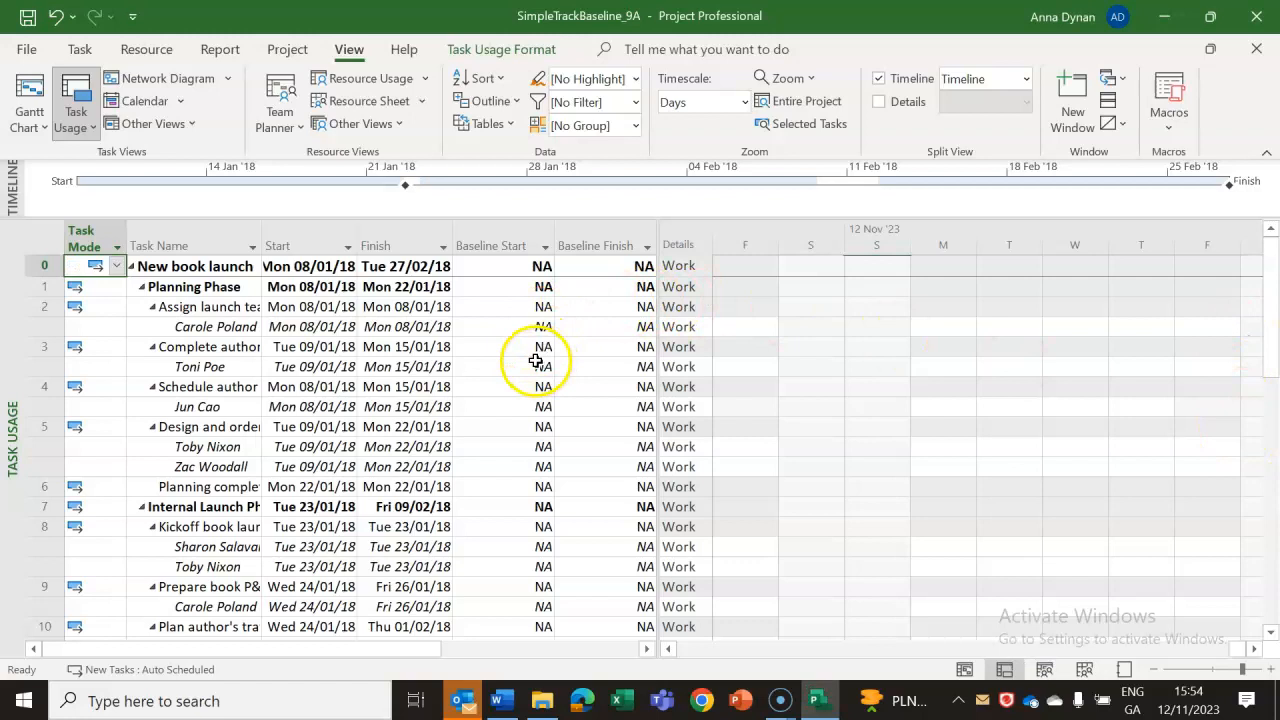
pyautogui.click(860, 222)
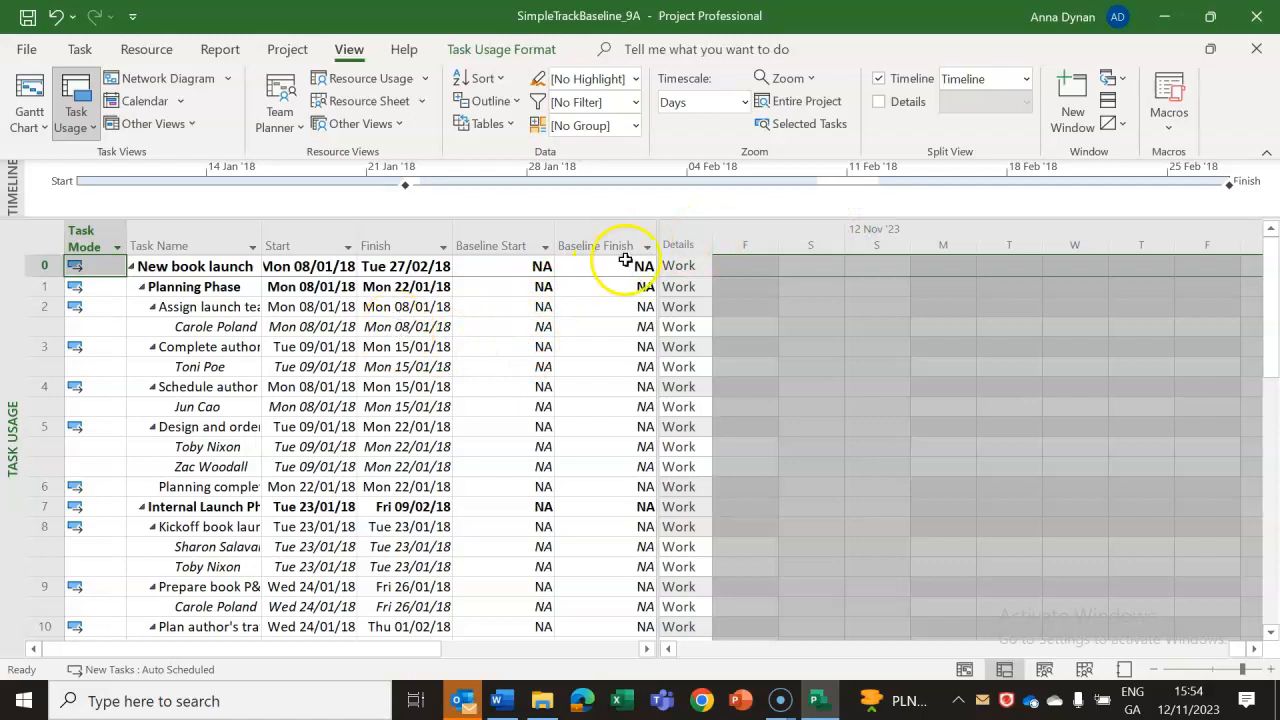
pyautogui.moveTo(657, 232); pyautogui.dragTo(903, 232)
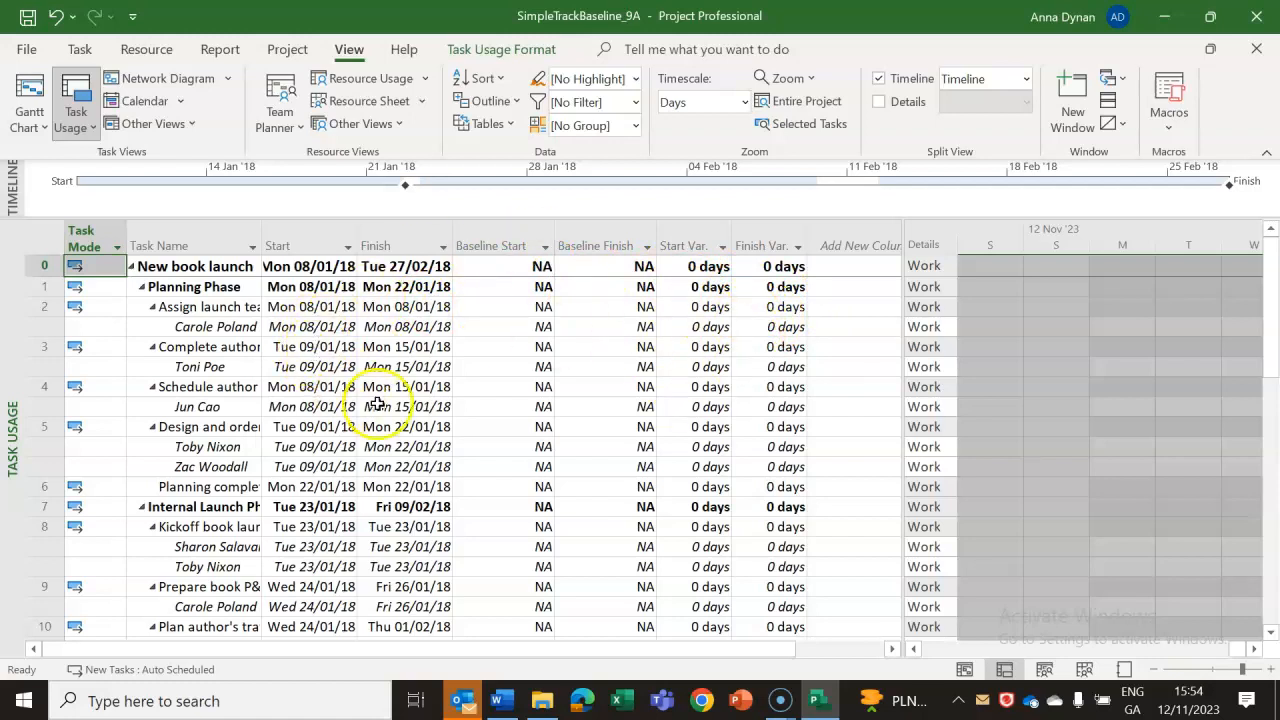
# Switch to the Word lab notes and read the instructions for setting the plan's initial and subsequent baselines.
pyautogui.click(818, 700)
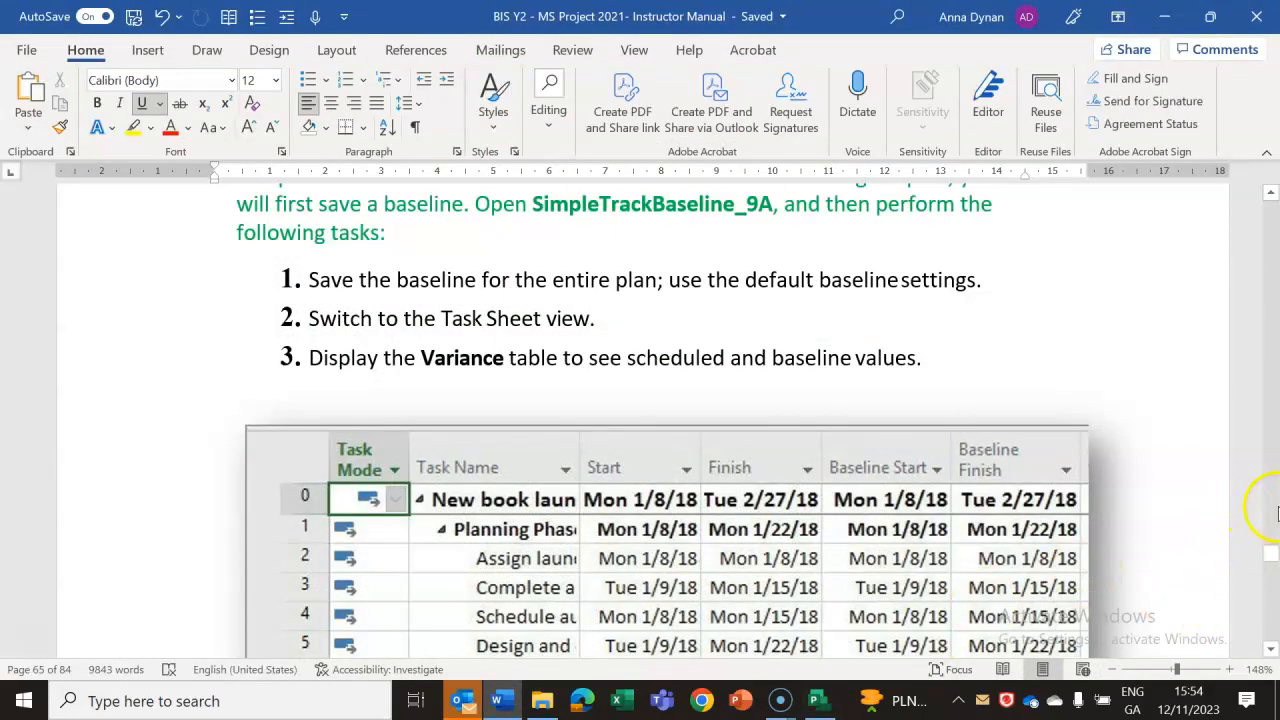
pyautogui.click(1271, 648)
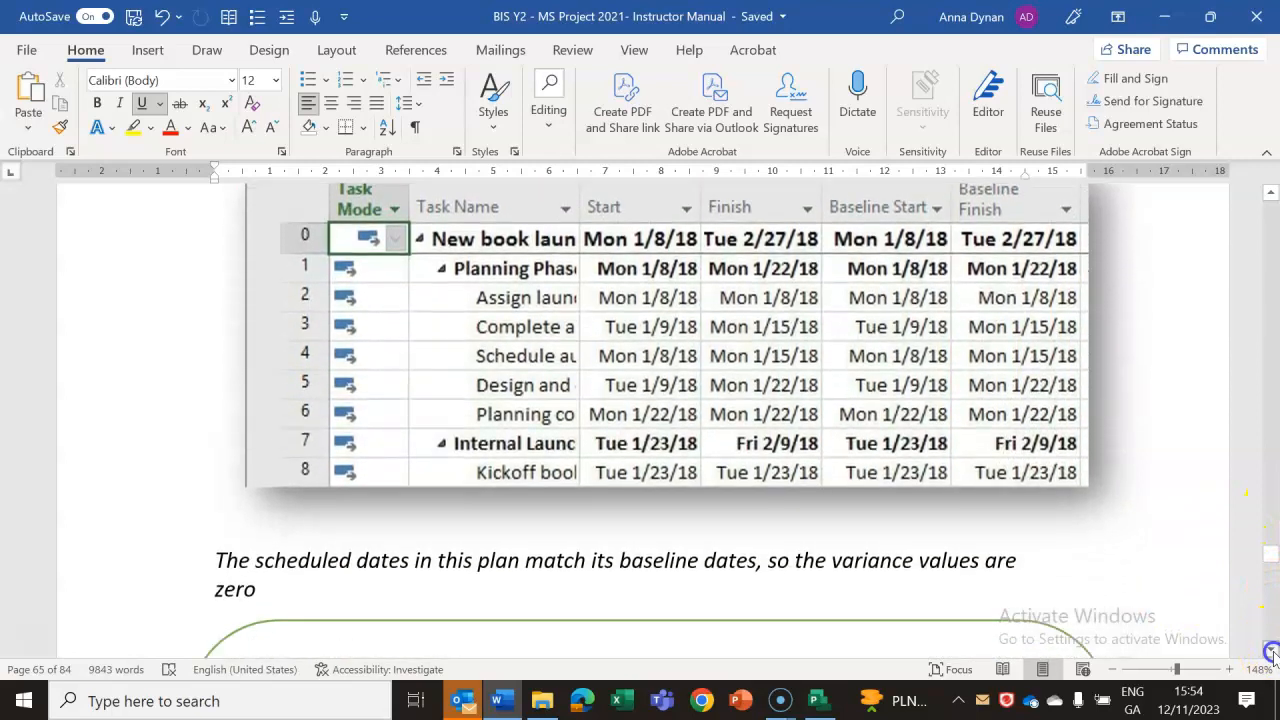
pyautogui.moveTo(1271, 652); pyautogui.dragTo(1271, 652)
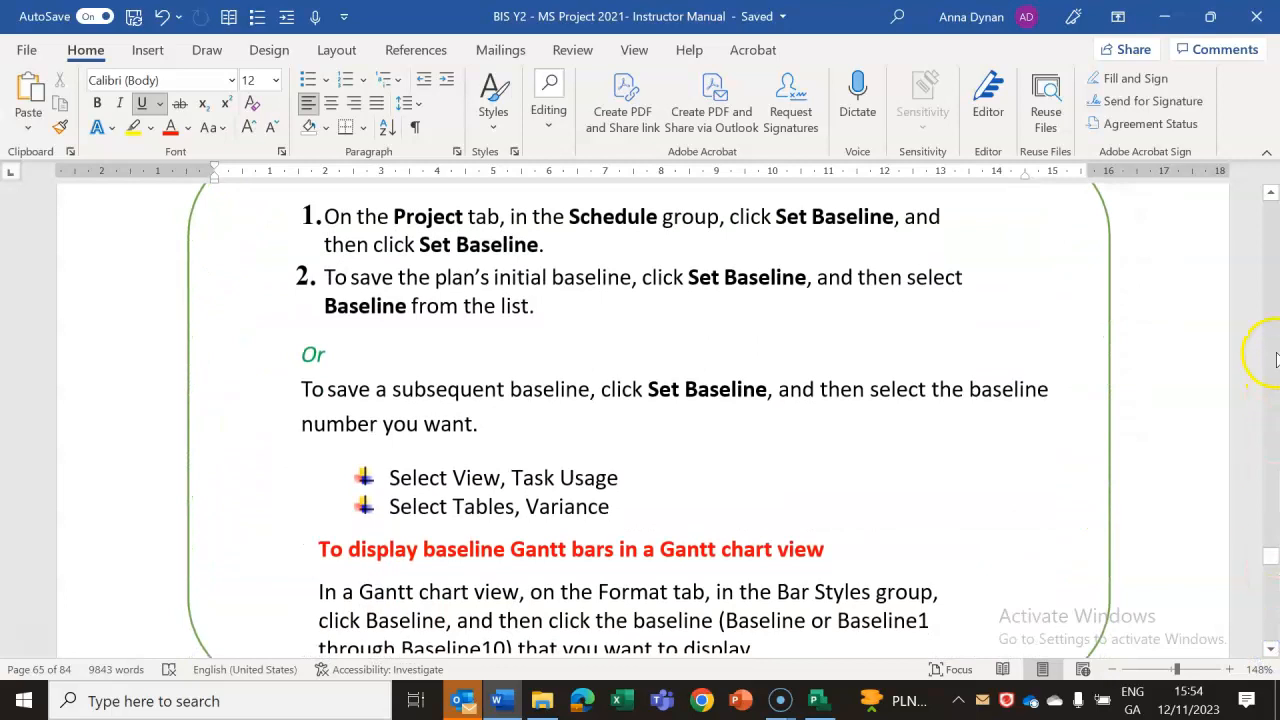
pyautogui.moveTo(1271, 196); pyautogui.dragTo(1271, 196)
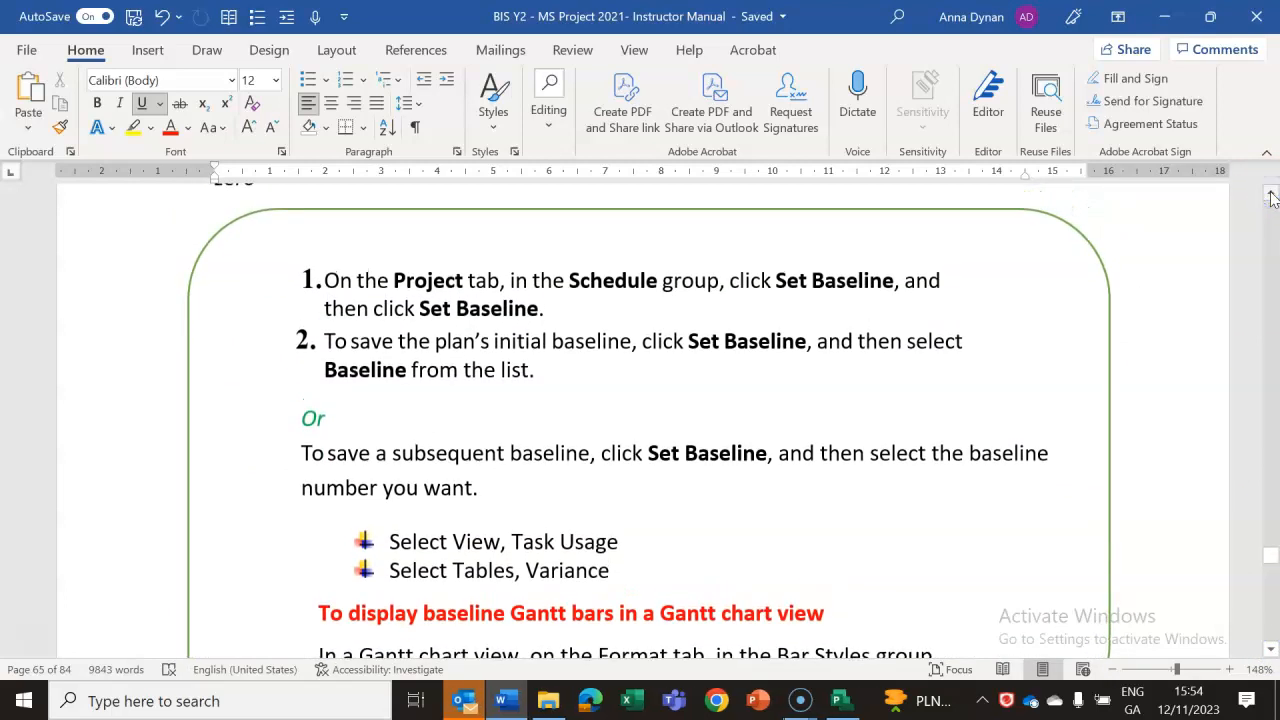
# Switch to Project and save the schedule of the entire project as Baseline 1.
pyautogui.click(839, 703)
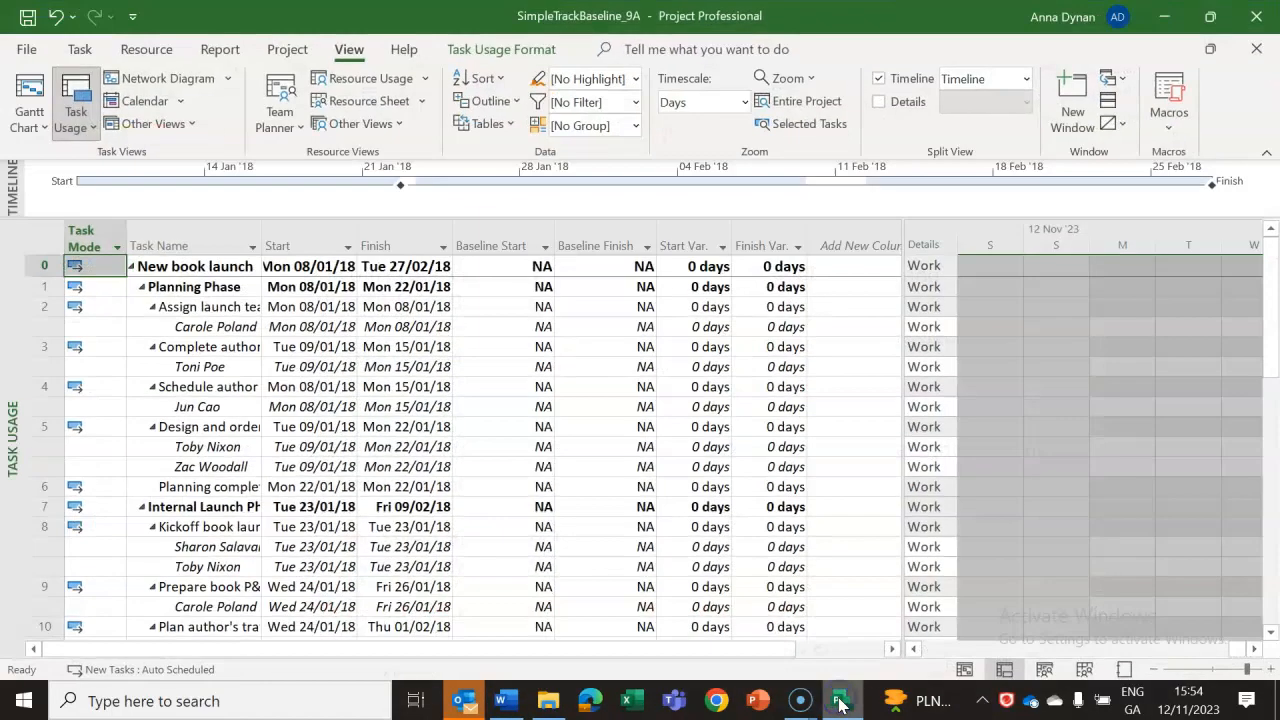
pyautogui.click(289, 50)
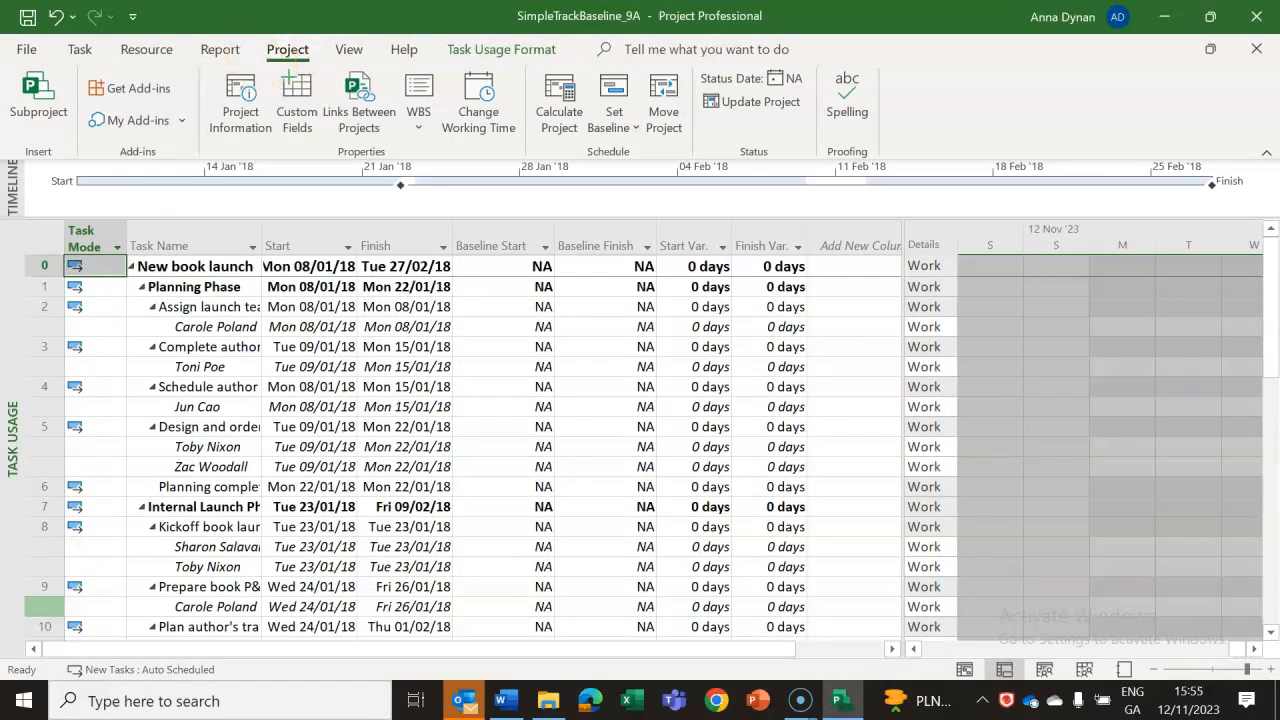
pyautogui.click(621, 134)
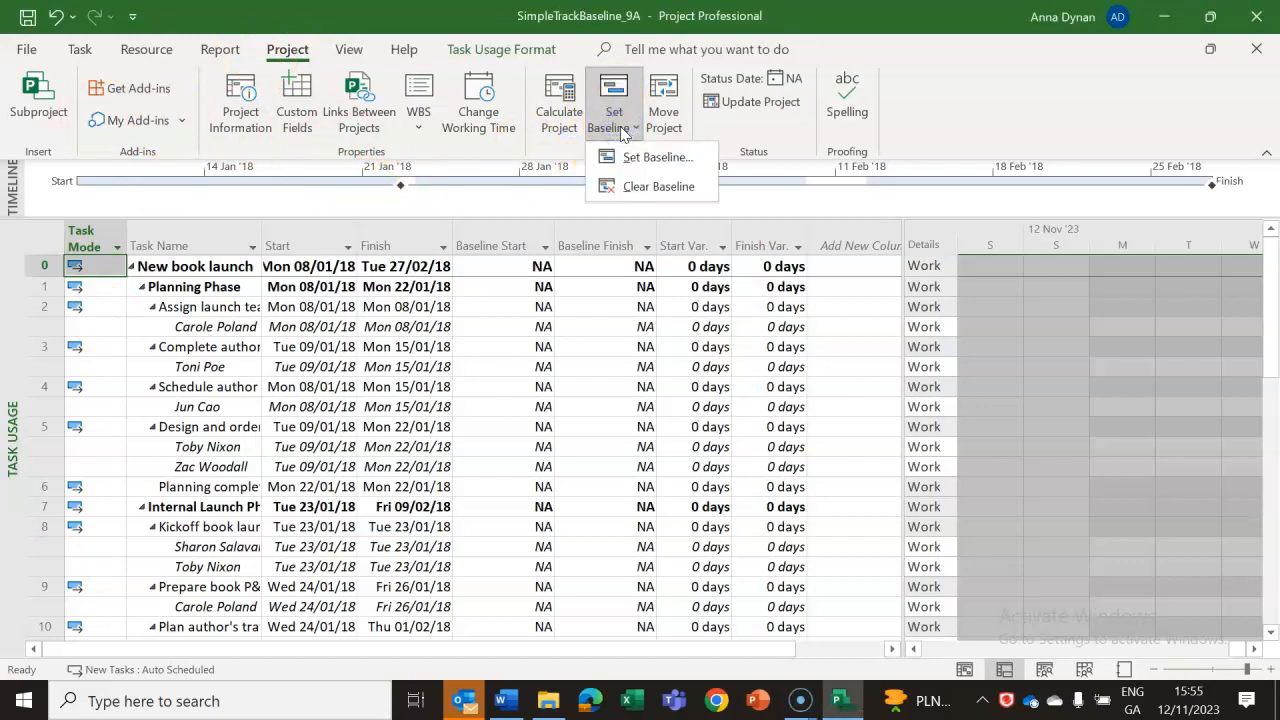
pyautogui.click(623, 163)
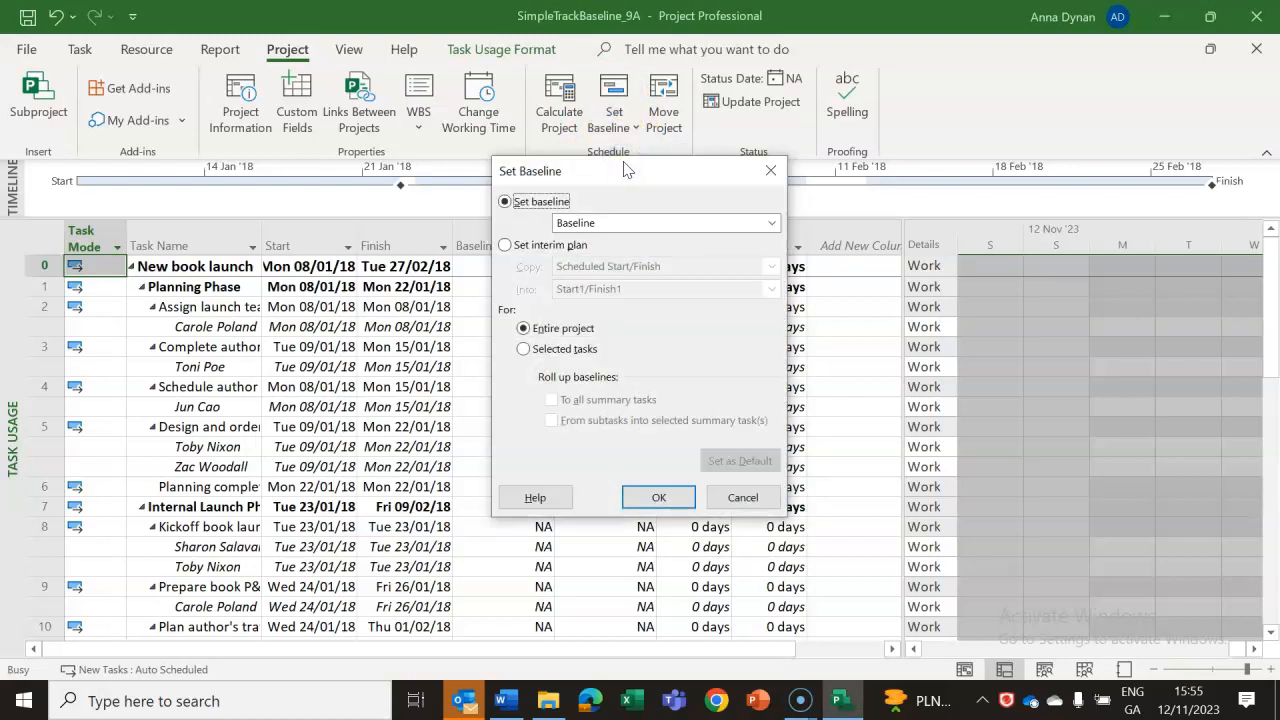
pyautogui.click(615, 228)
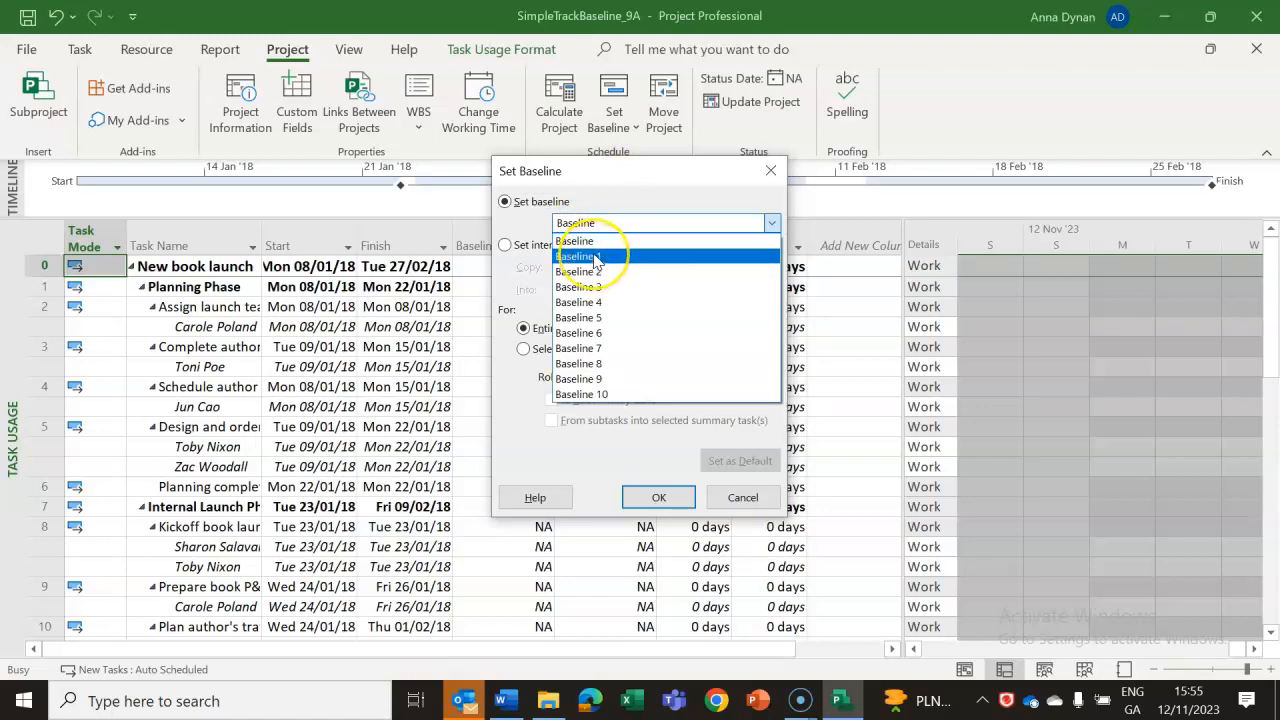
pyautogui.click(597, 257)
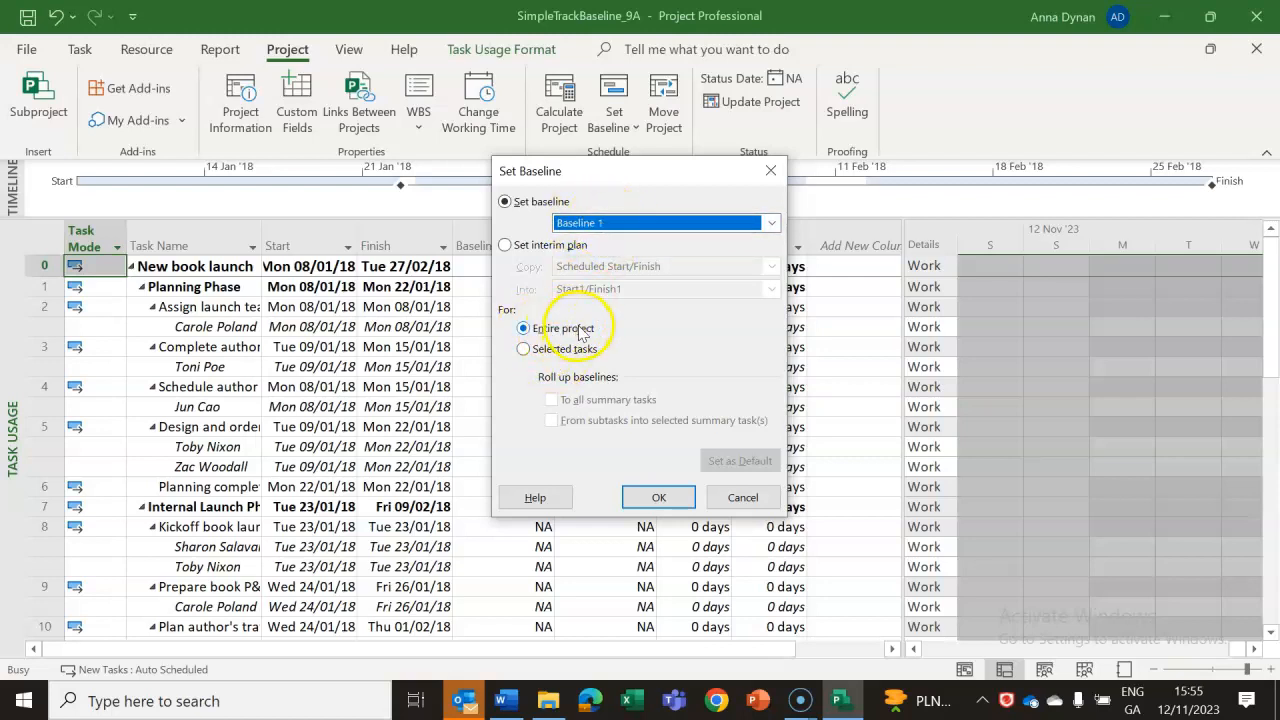
pyautogui.click(668, 502)
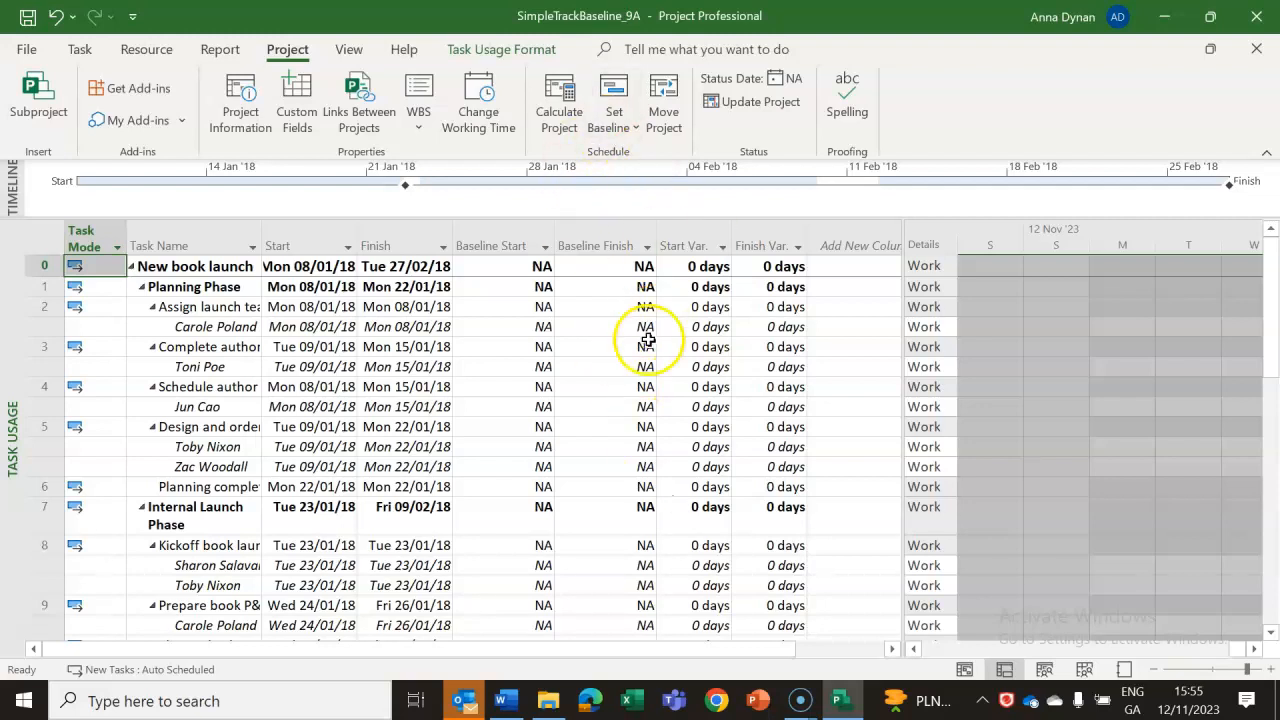
# Display the Gantt Chart view and save the schedule of the entire project as the initial Baseline.
pyautogui.click(965, 668)
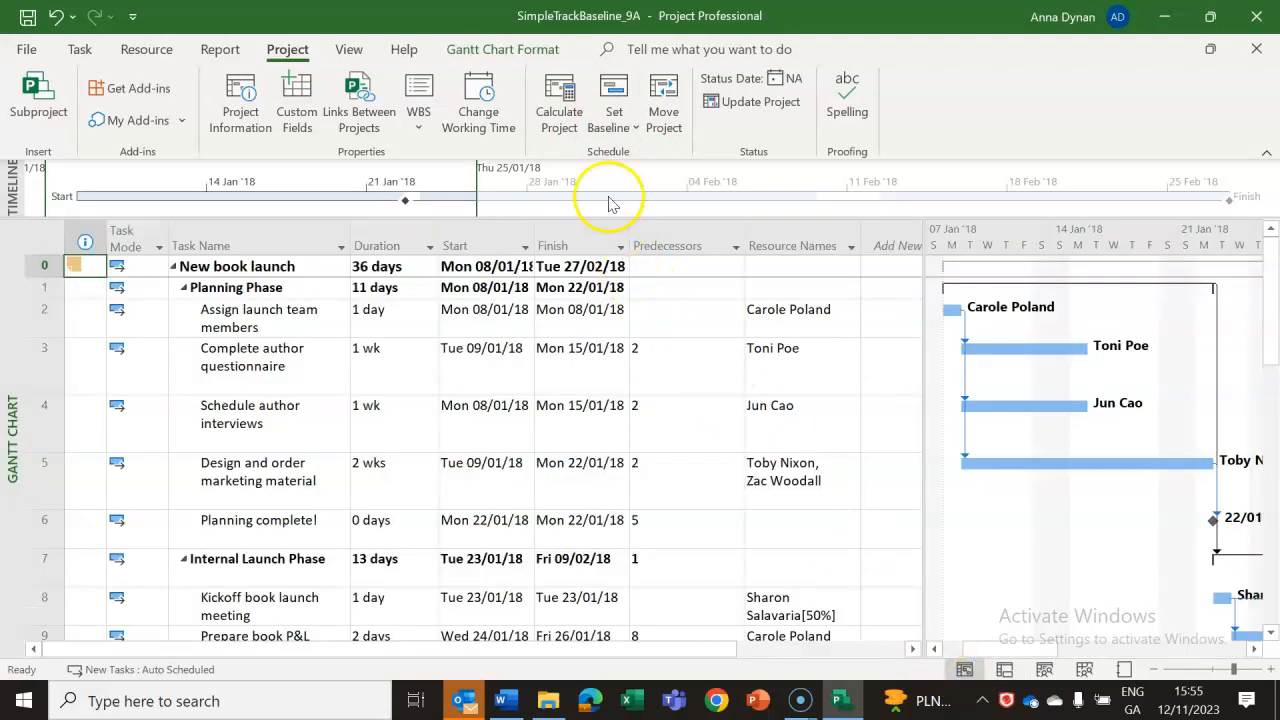
pyautogui.click(617, 130)
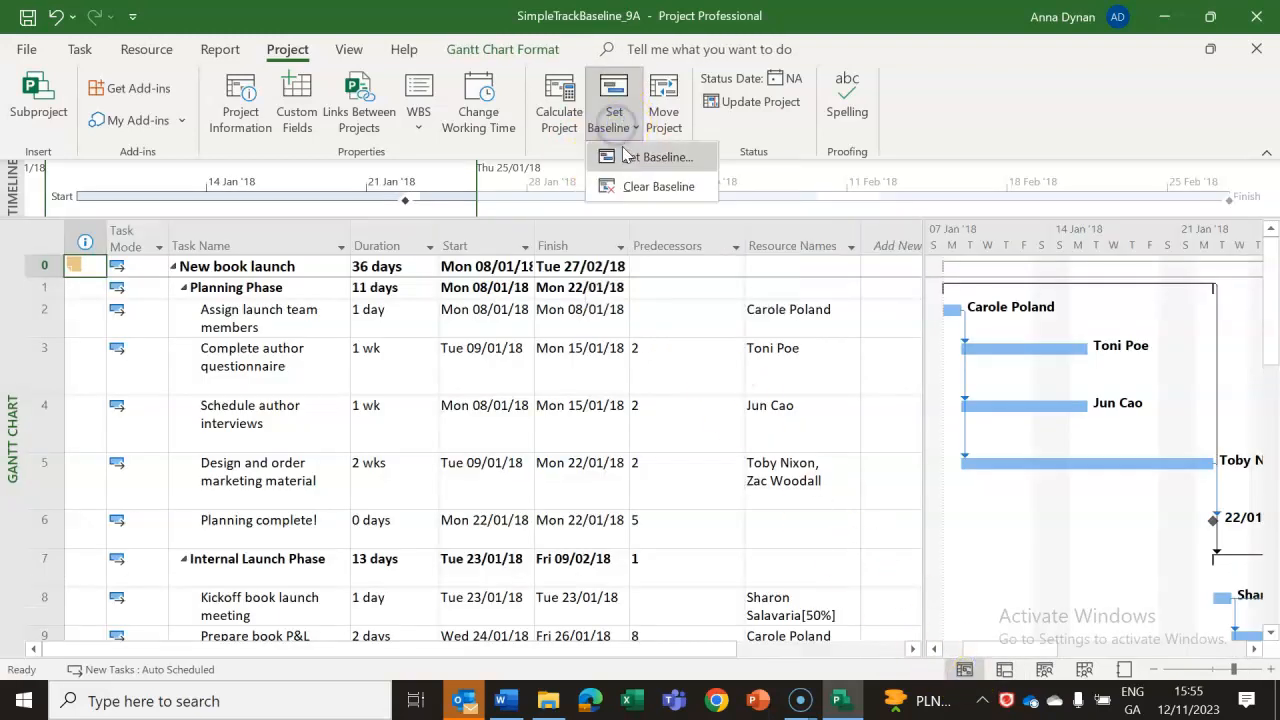
pyautogui.click(626, 158)
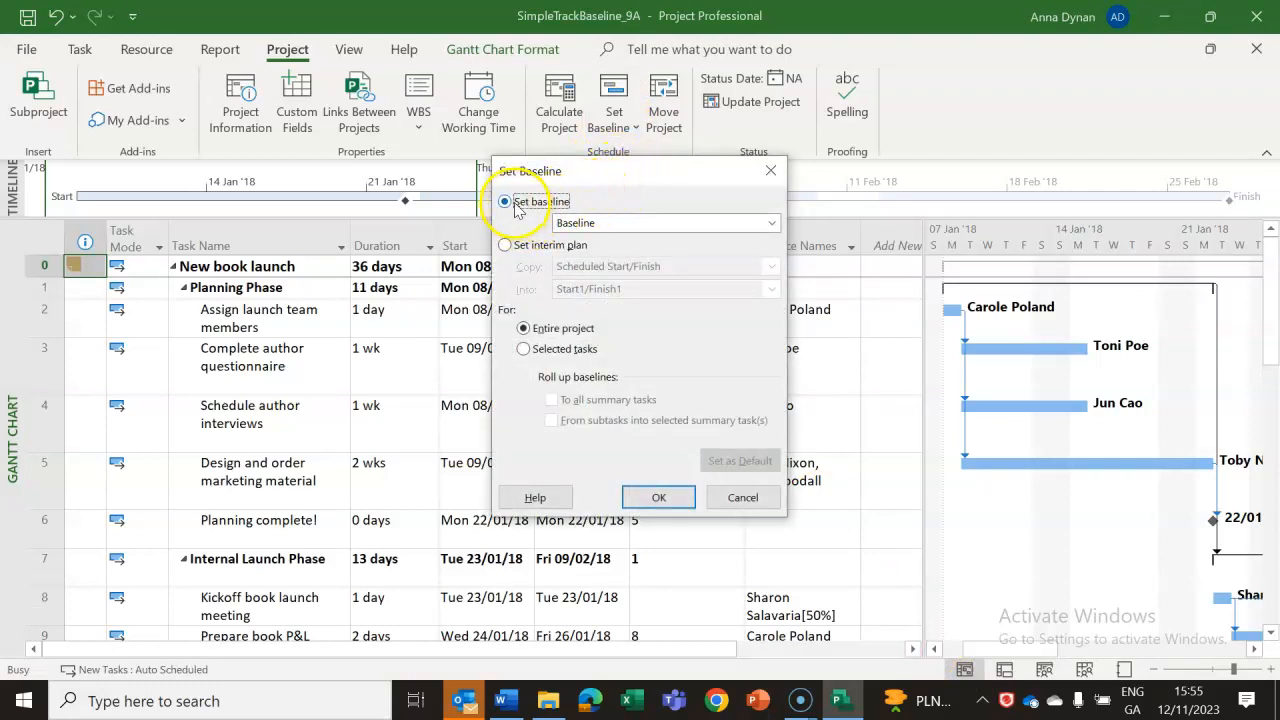
pyautogui.click(660, 499)
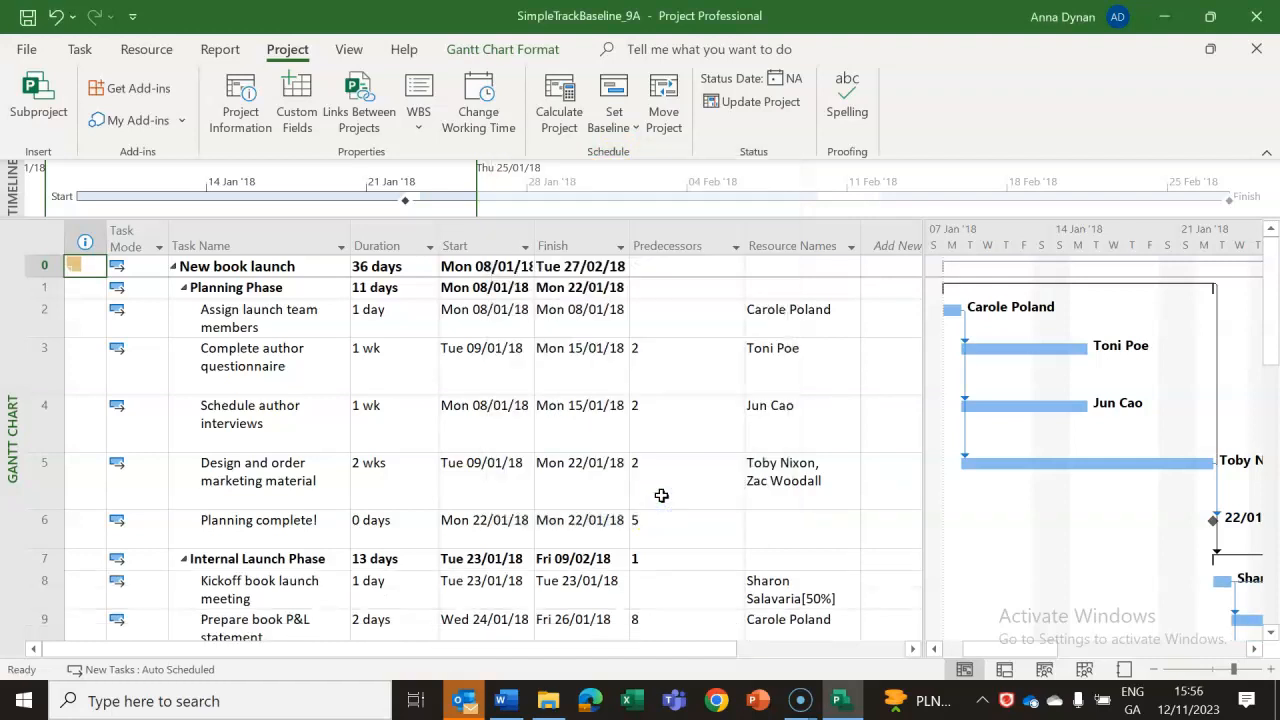
pyautogui.rightClick(630, 95)
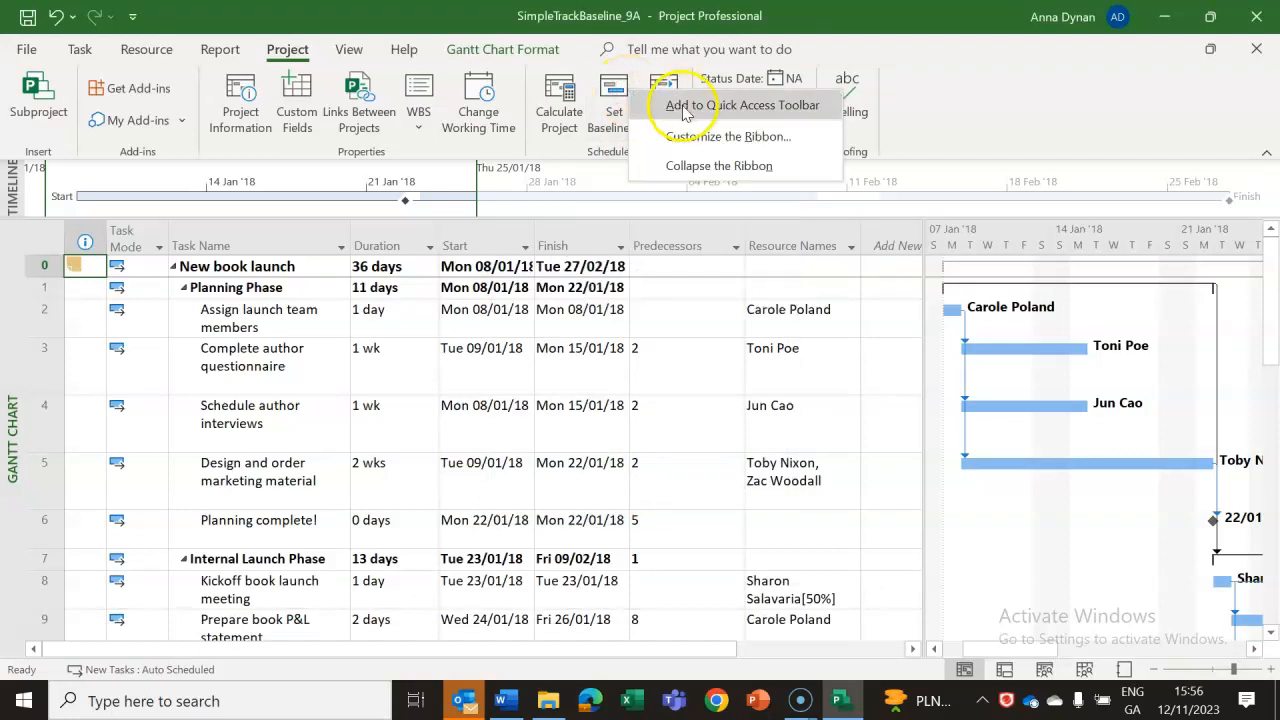
pyautogui.click(584, 333)
pyautogui.click(762, 499)
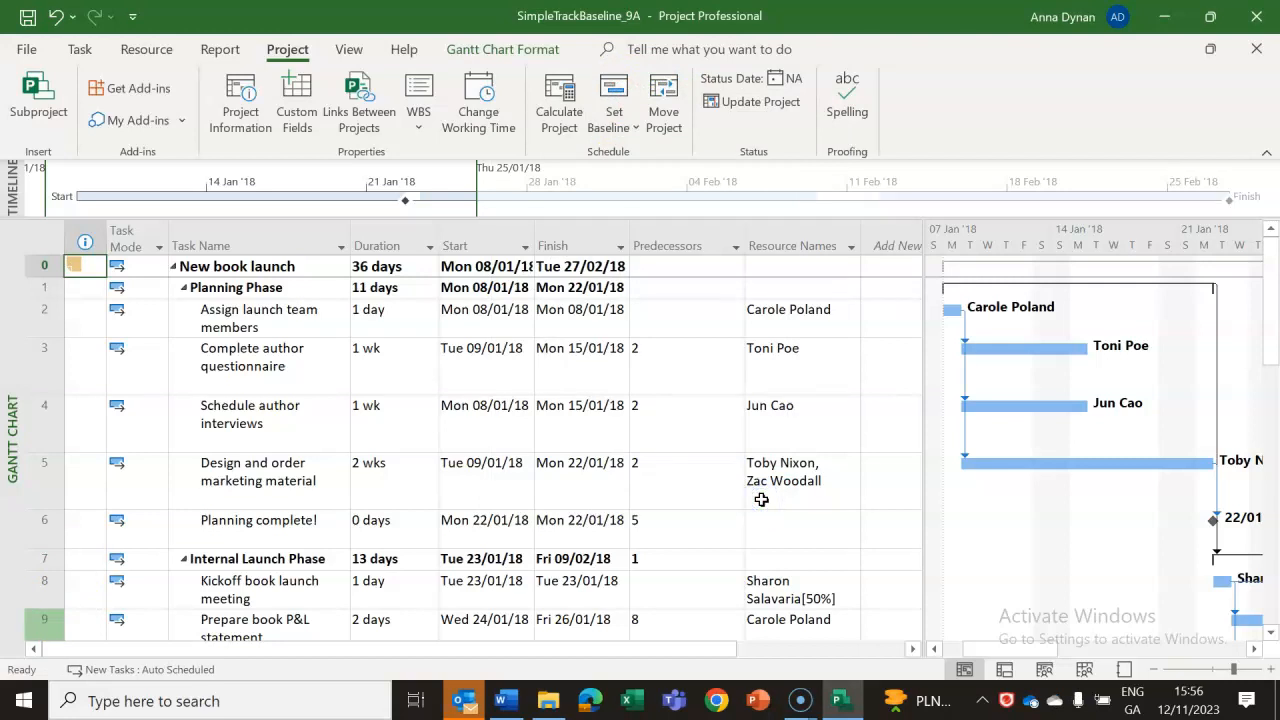
# Try to set the already saved initial Baseline again for the entire project, declining to overwrite its data.
pyautogui.click(620, 121)
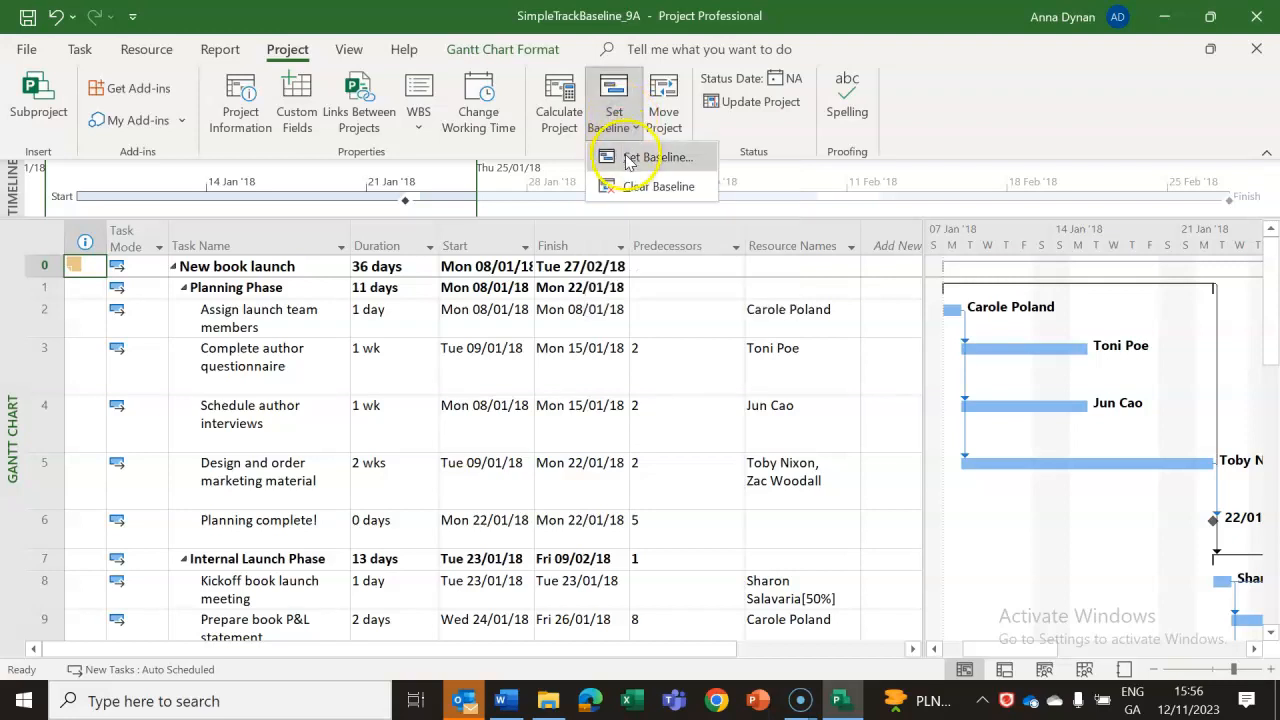
pyautogui.click(627, 160)
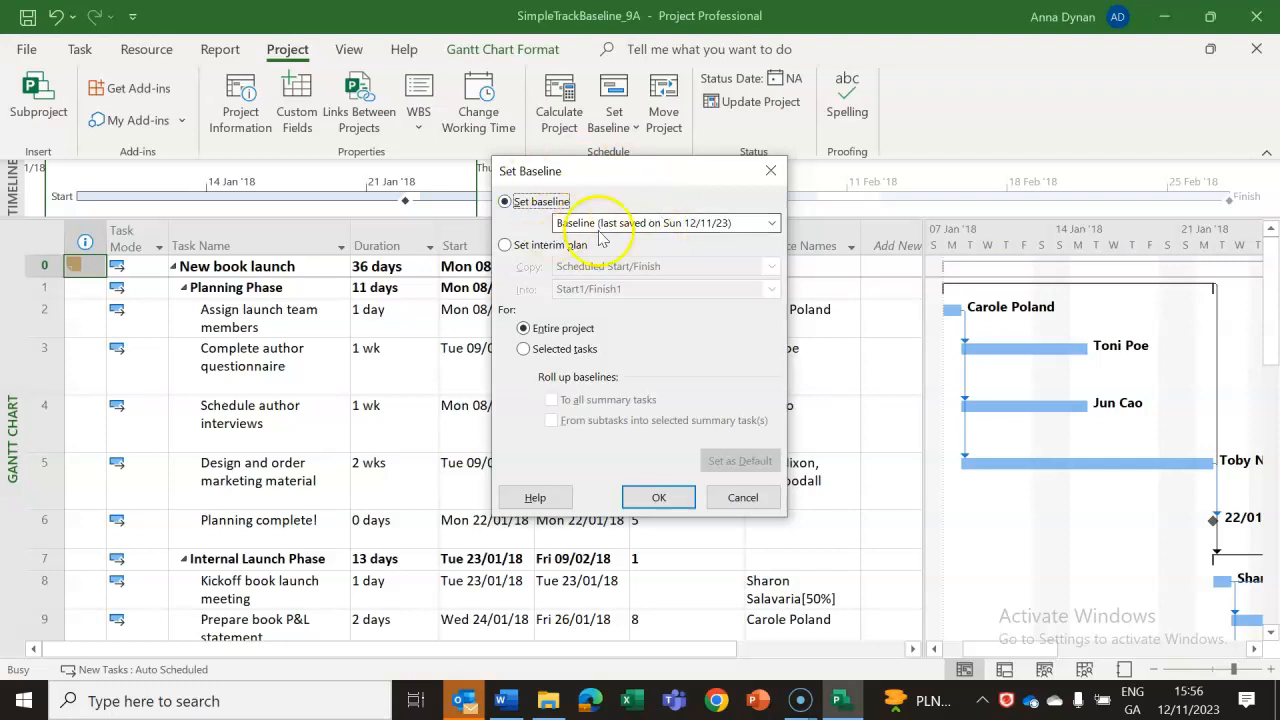
pyautogui.click(672, 499)
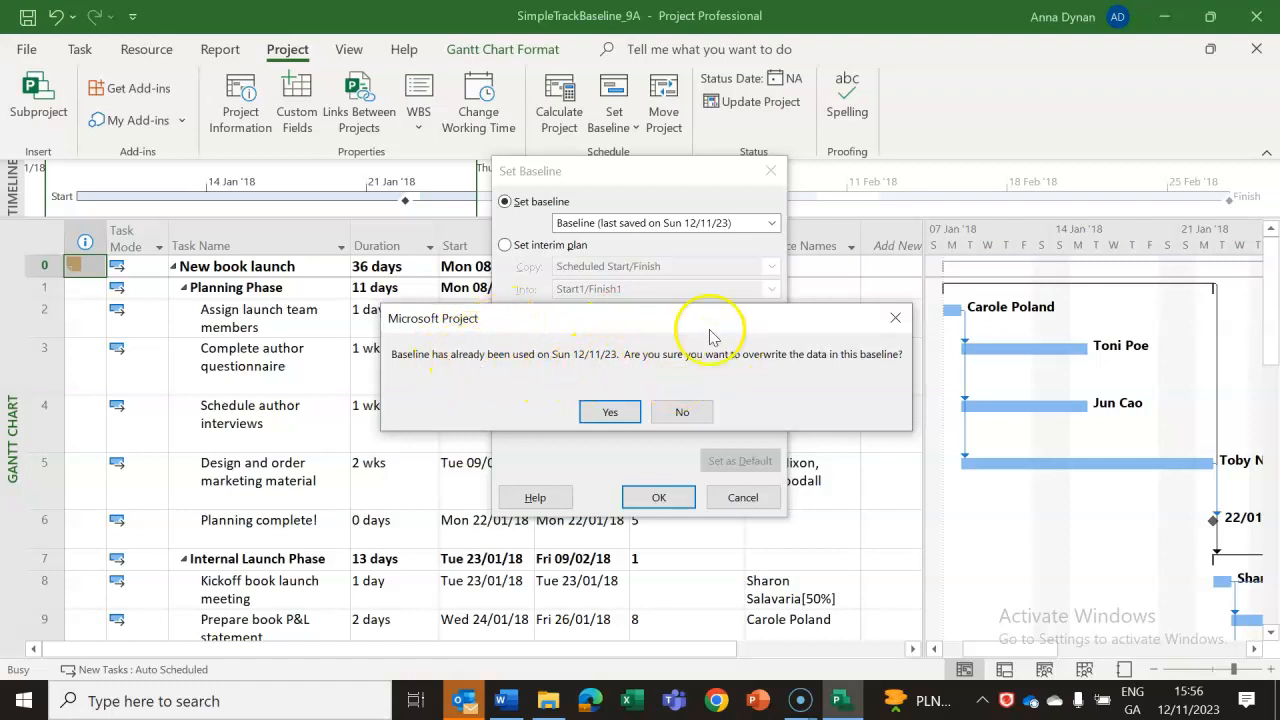
pyautogui.click(683, 413)
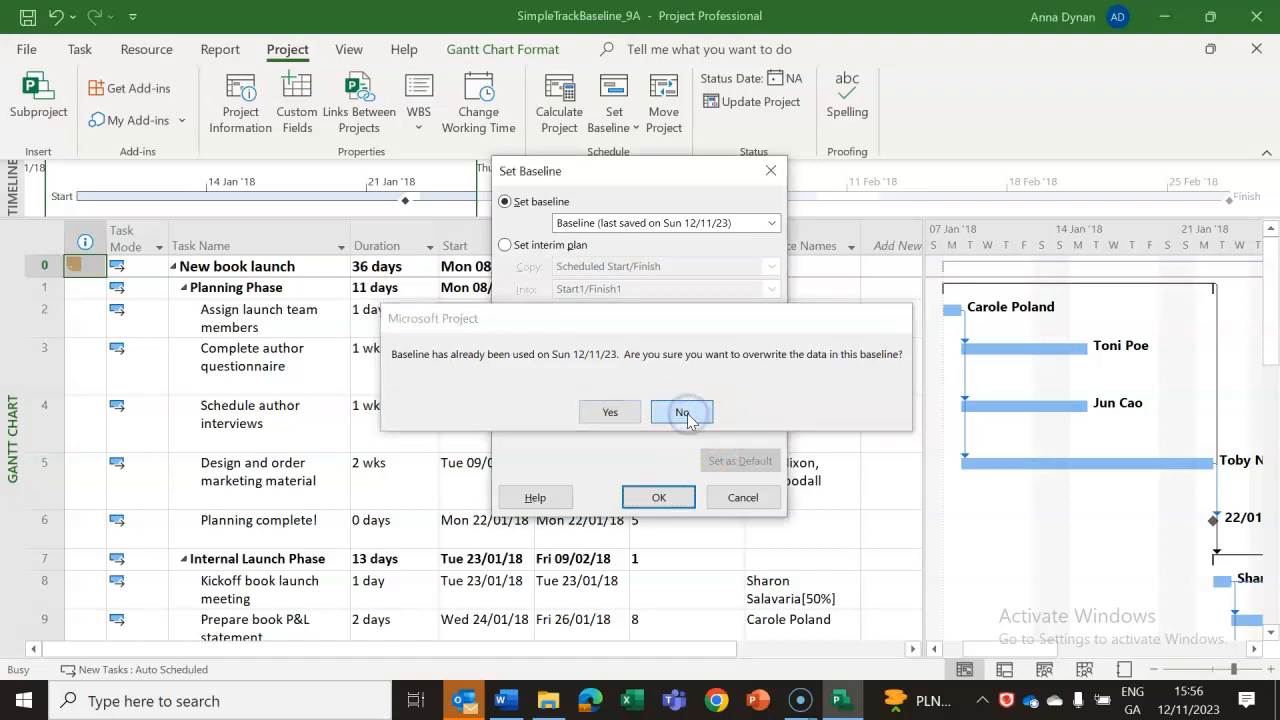
pyautogui.click(772, 172)
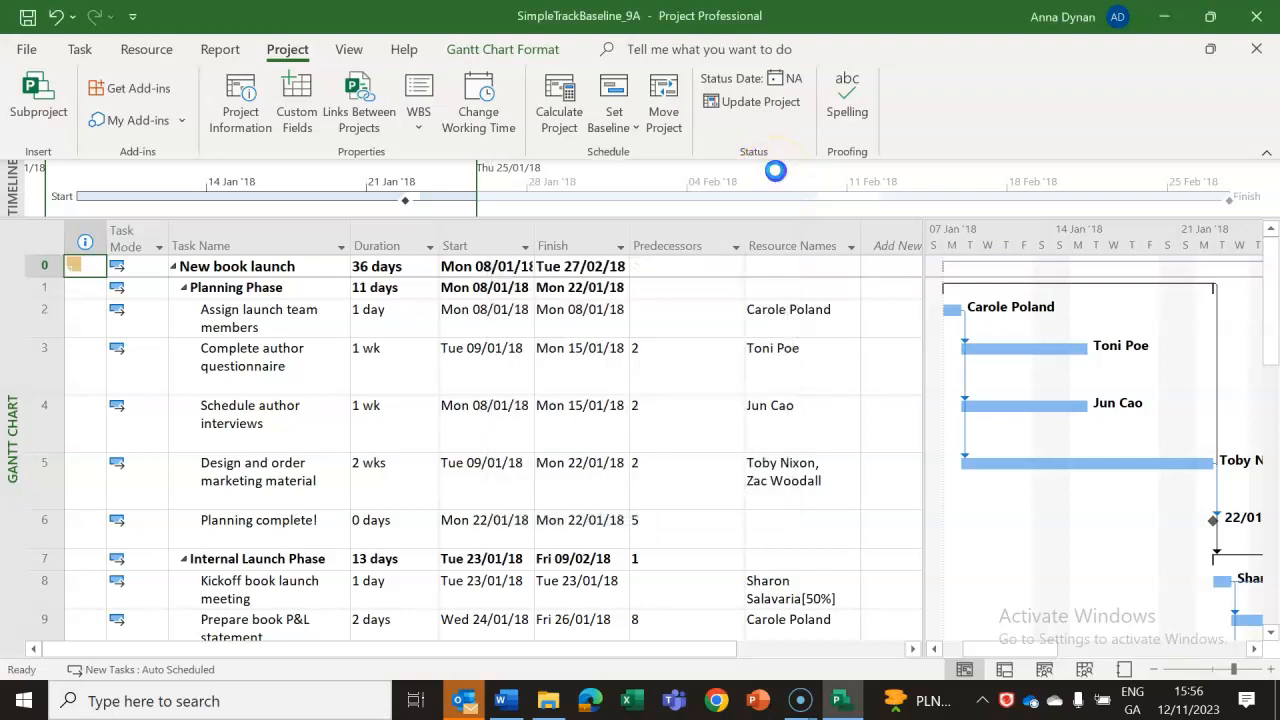
# Switch to the Word lab notes and read the instructions for displaying baseline Gantt bars in a Gantt chart view.
pyautogui.hotkey('alt', 'Tab')
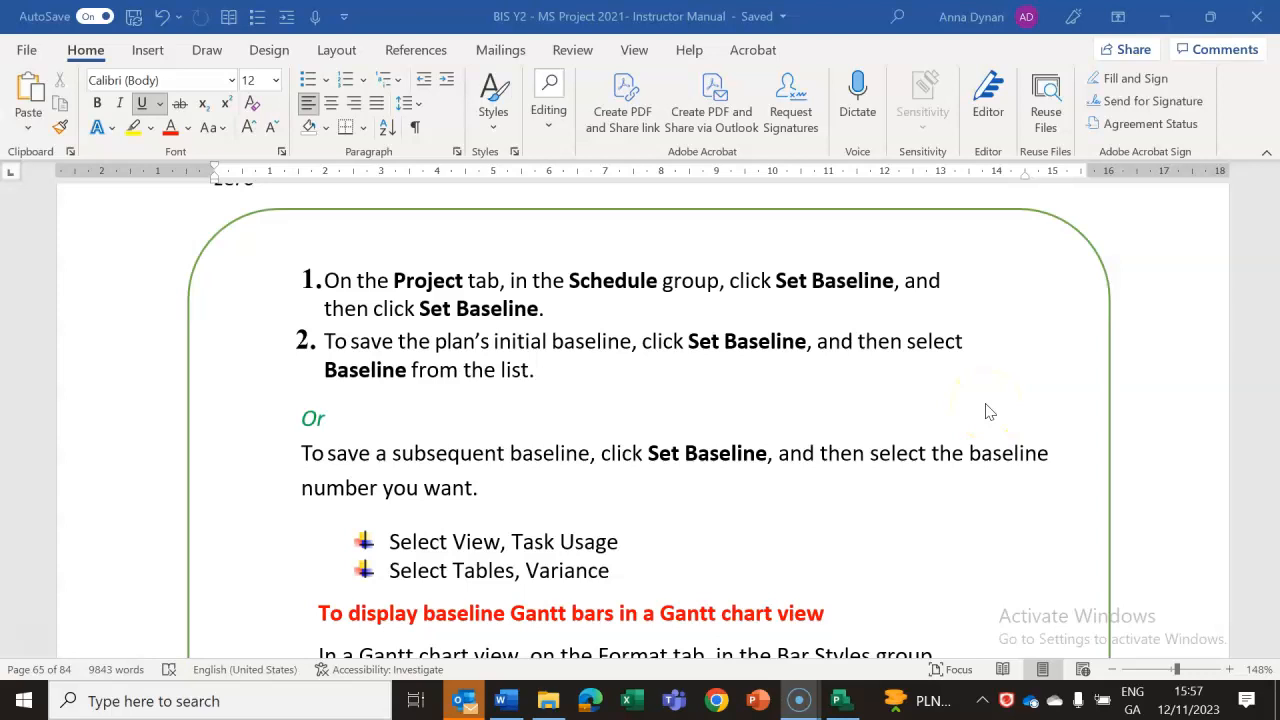
pyautogui.click(650, 452)
pyautogui.scroll(-5, 652, 453)
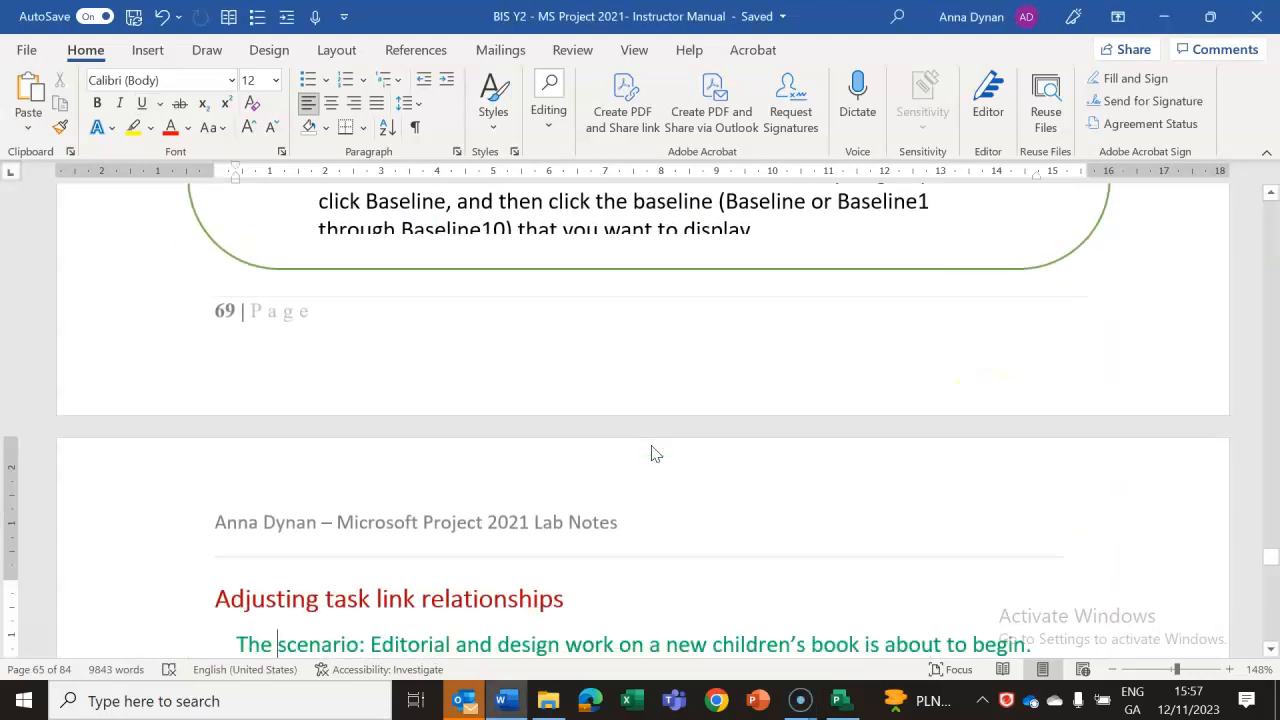
pyautogui.click(1271, 197)
pyautogui.click(1271, 197)
pyautogui.click(1271, 197)
pyautogui.click(1271, 197)
pyautogui.click(1271, 197)
pyautogui.click(1271, 197)
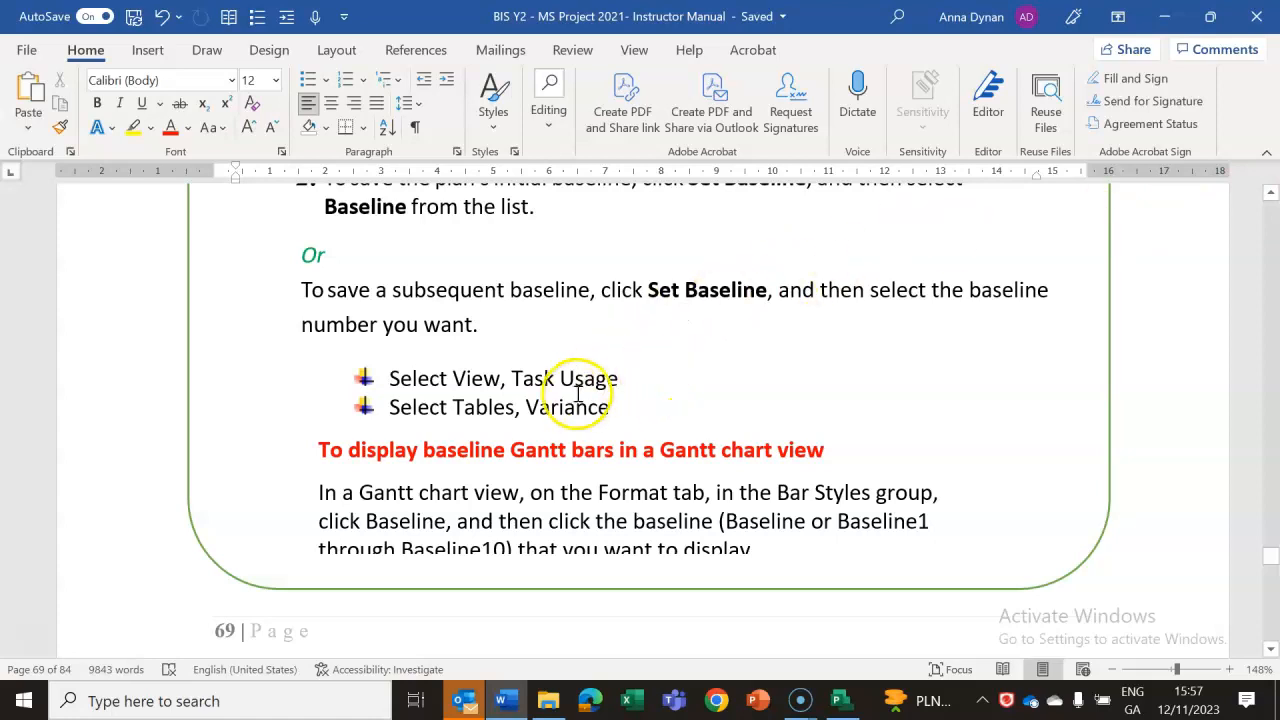
# Switch to Project, check the Baseline Start and Baseline Finish dates in the Task Usage view, and return to the Gantt Chart view.
pyautogui.click(840, 700)
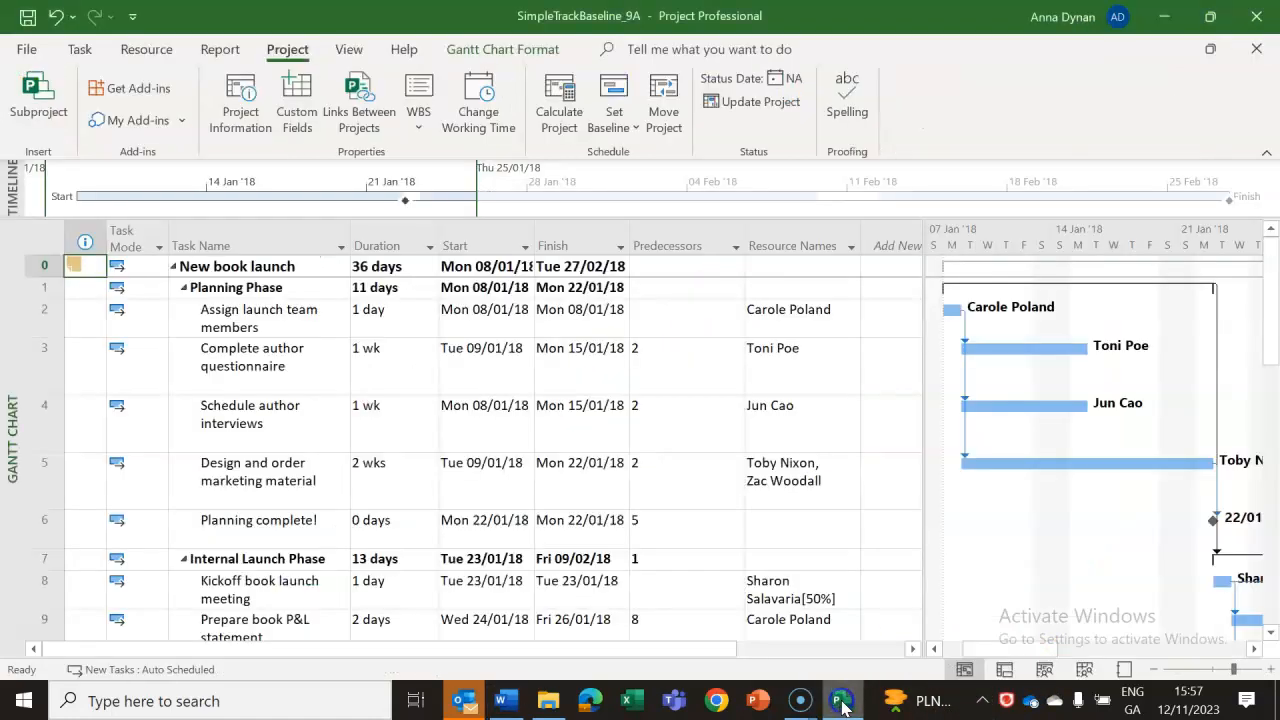
pyautogui.click(1005, 670)
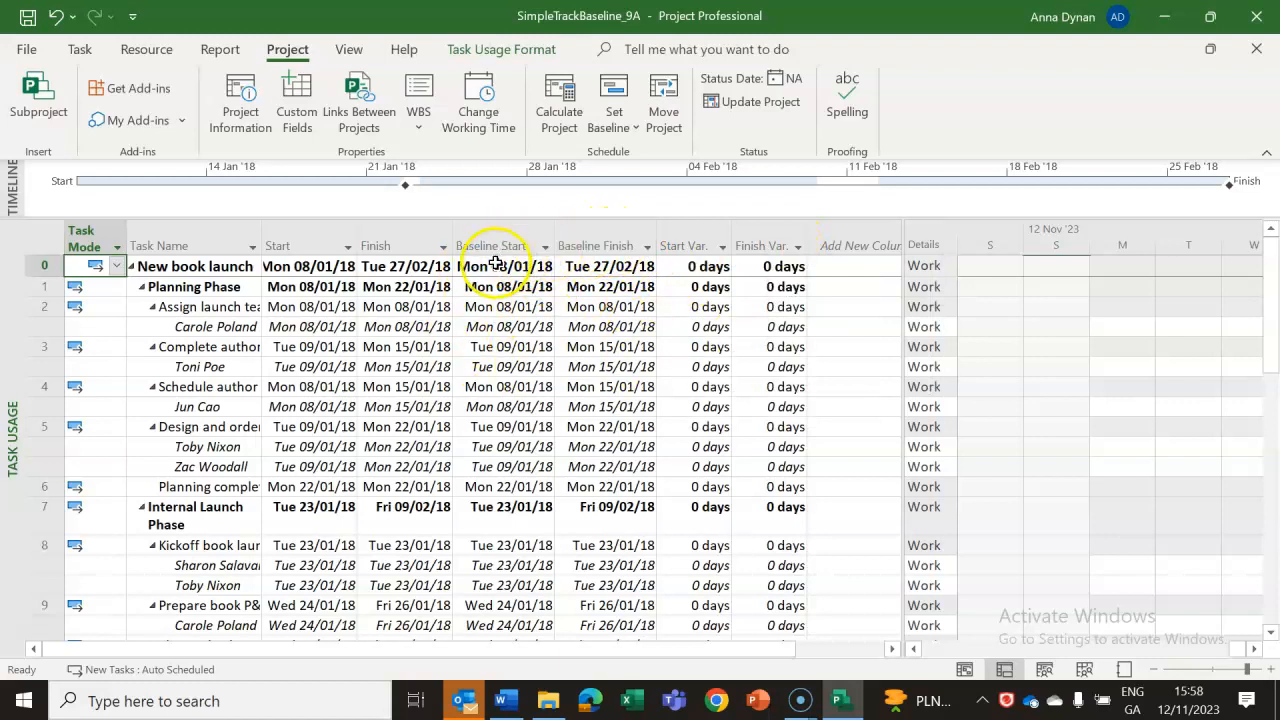
pyautogui.click(966, 669)
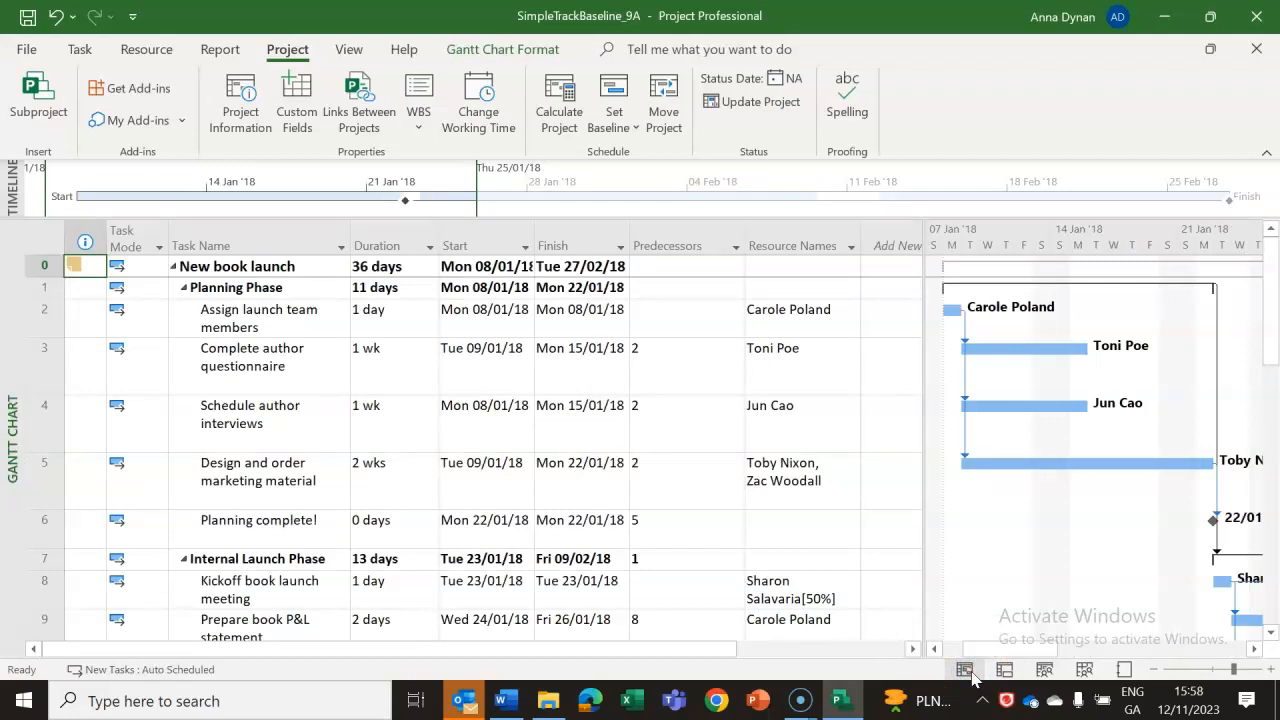
pyautogui.click(845, 704)
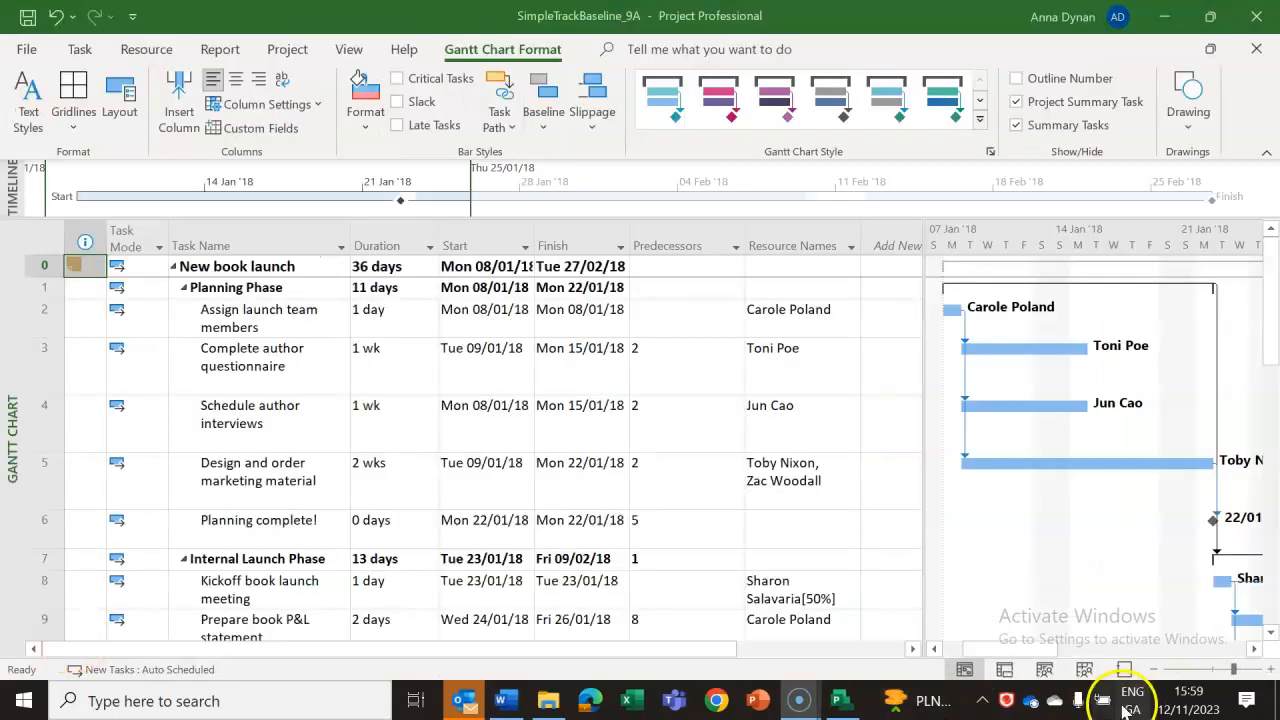
pyautogui.click(1008, 671)
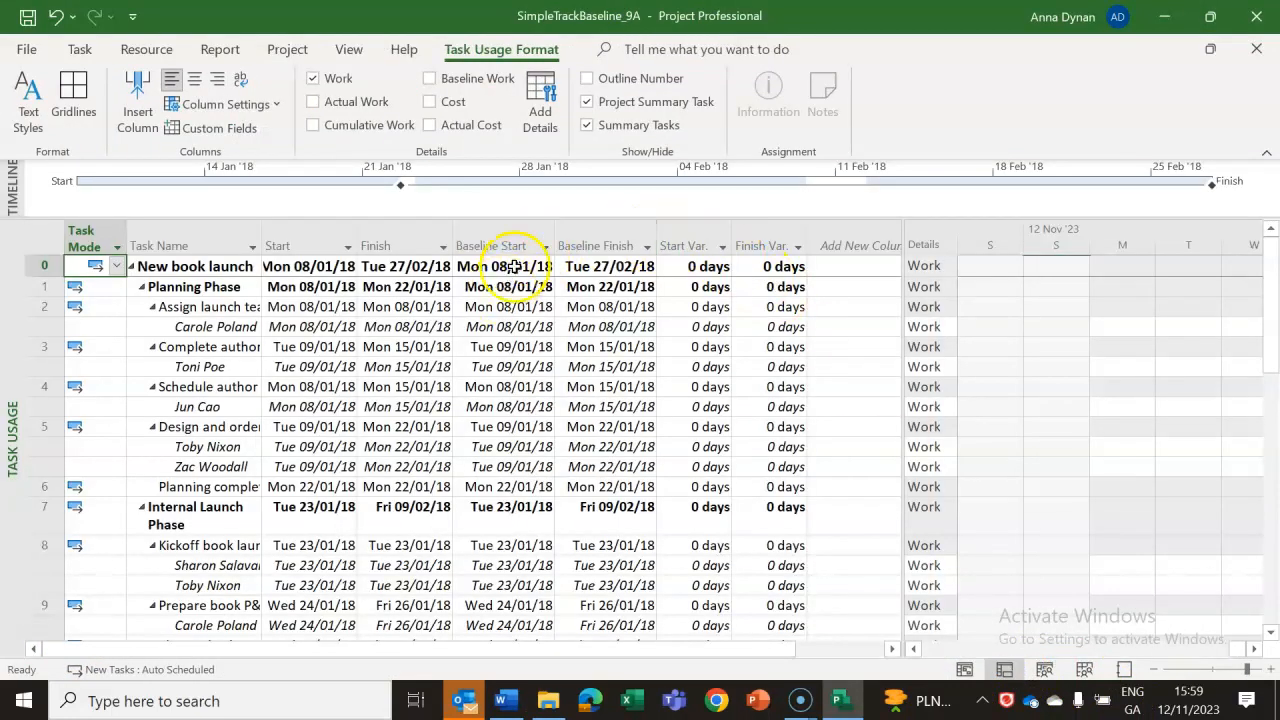
pyautogui.click(964, 669)
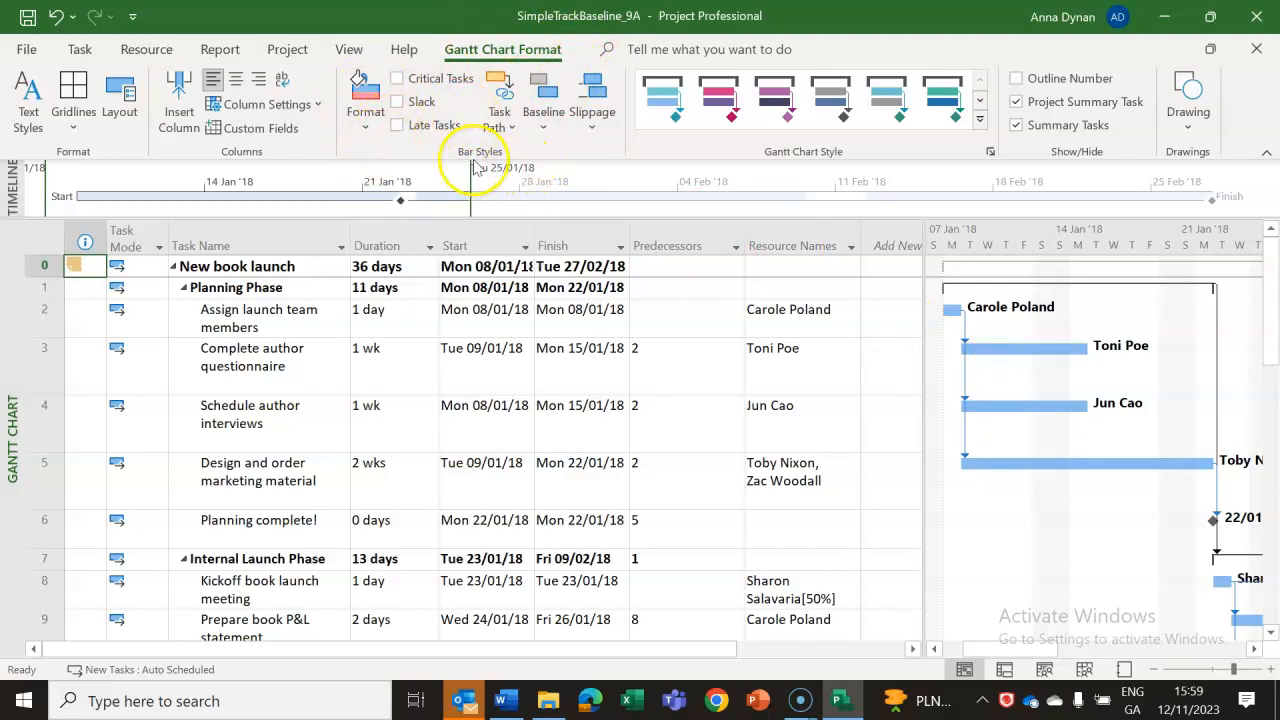
# Display the Baseline 1 bars on the Gantt chart and inspect the bar of the Complete author questionnaire task.
pyautogui.click(545, 123)
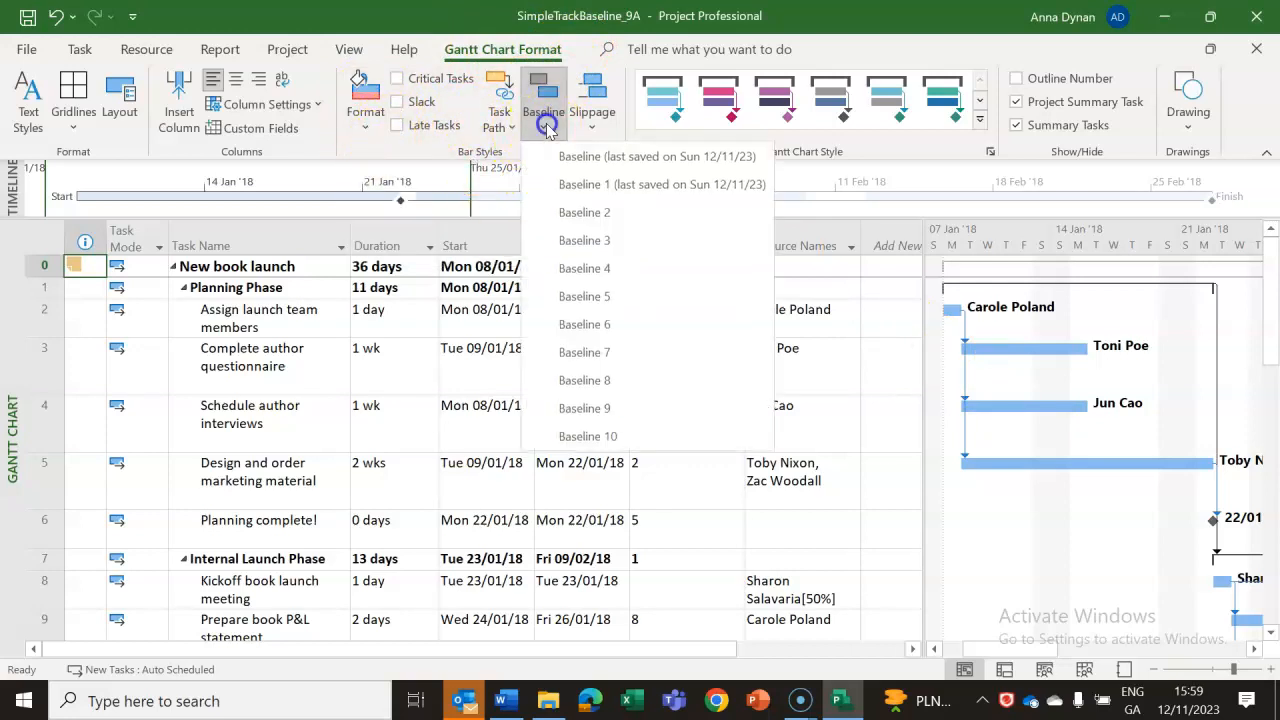
pyautogui.click(590, 192)
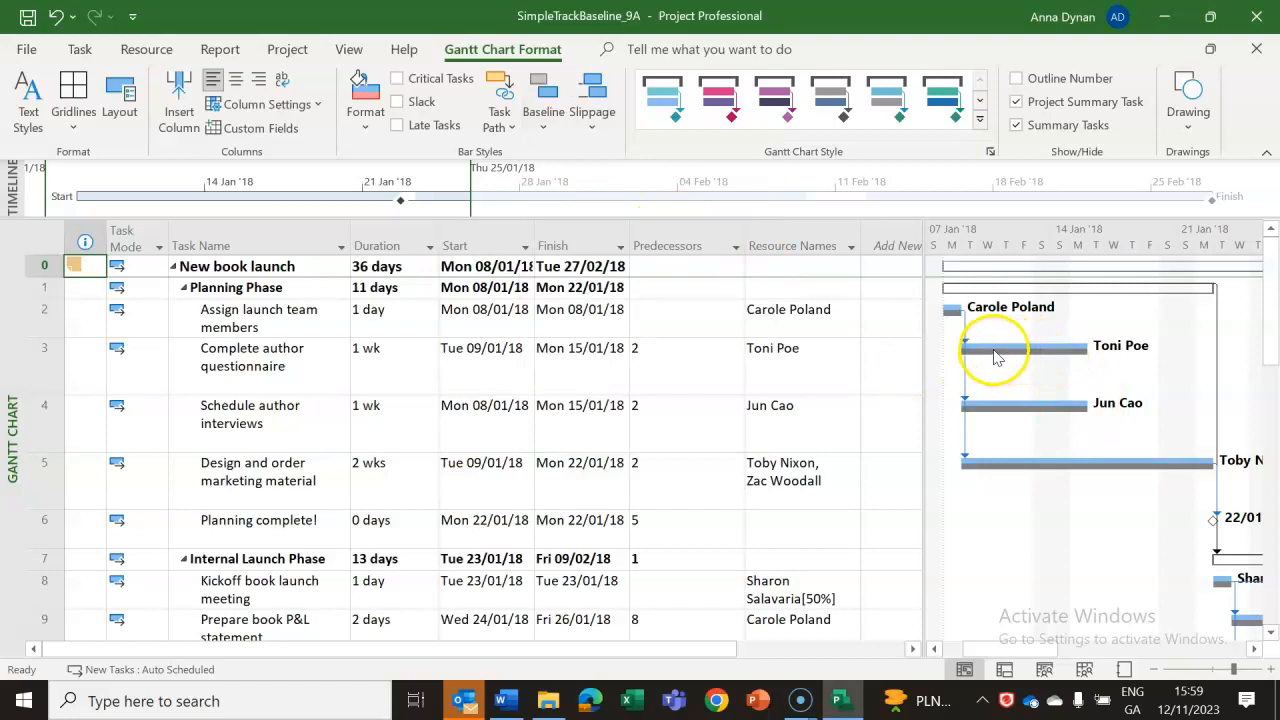
pyautogui.moveTo(1017, 343)
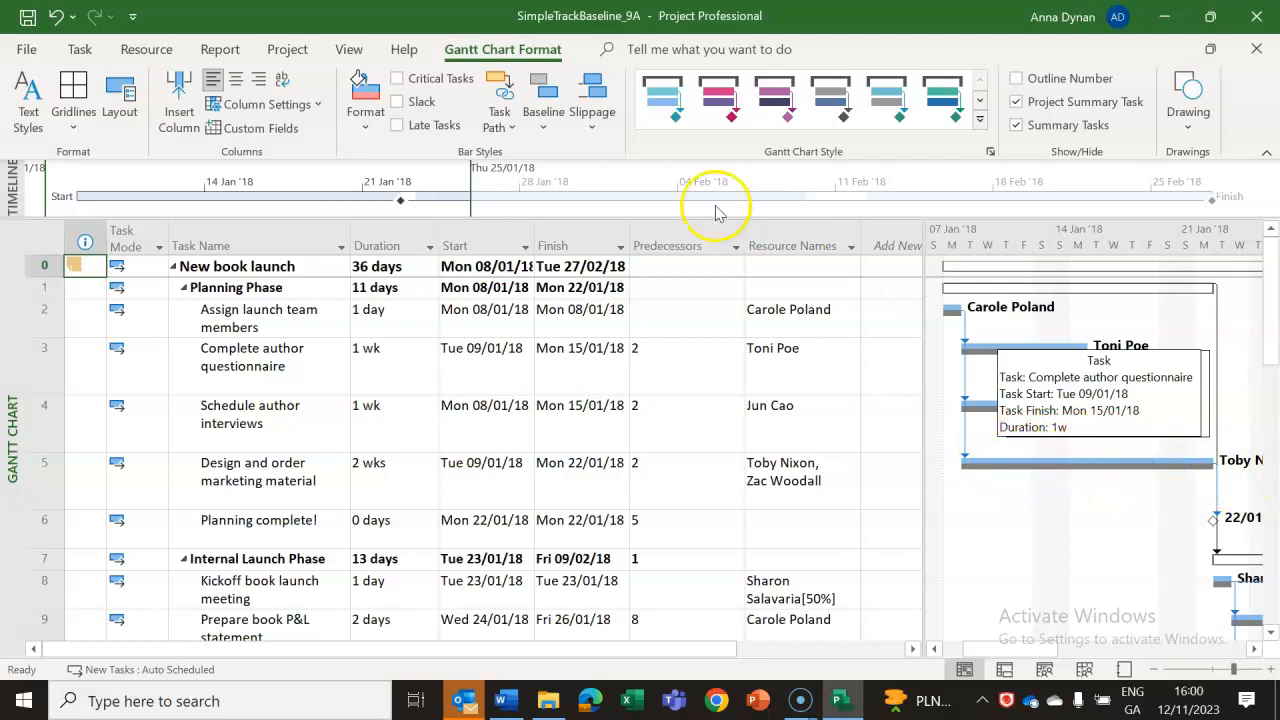
# Switch the displayed baseline to Baseline 4, change it back to Baseline 1, and turn the baseline bars off.
pyautogui.click(543, 120)
pyautogui.click(567, 270)
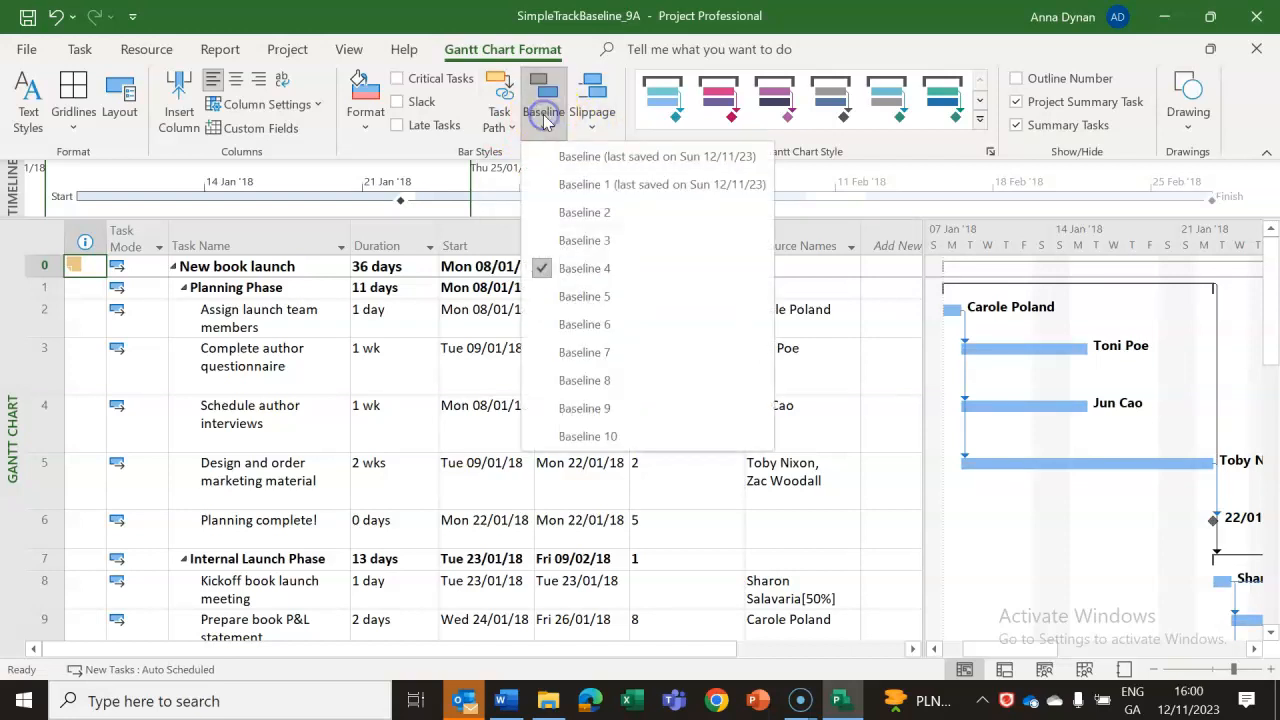
pyautogui.click(563, 186)
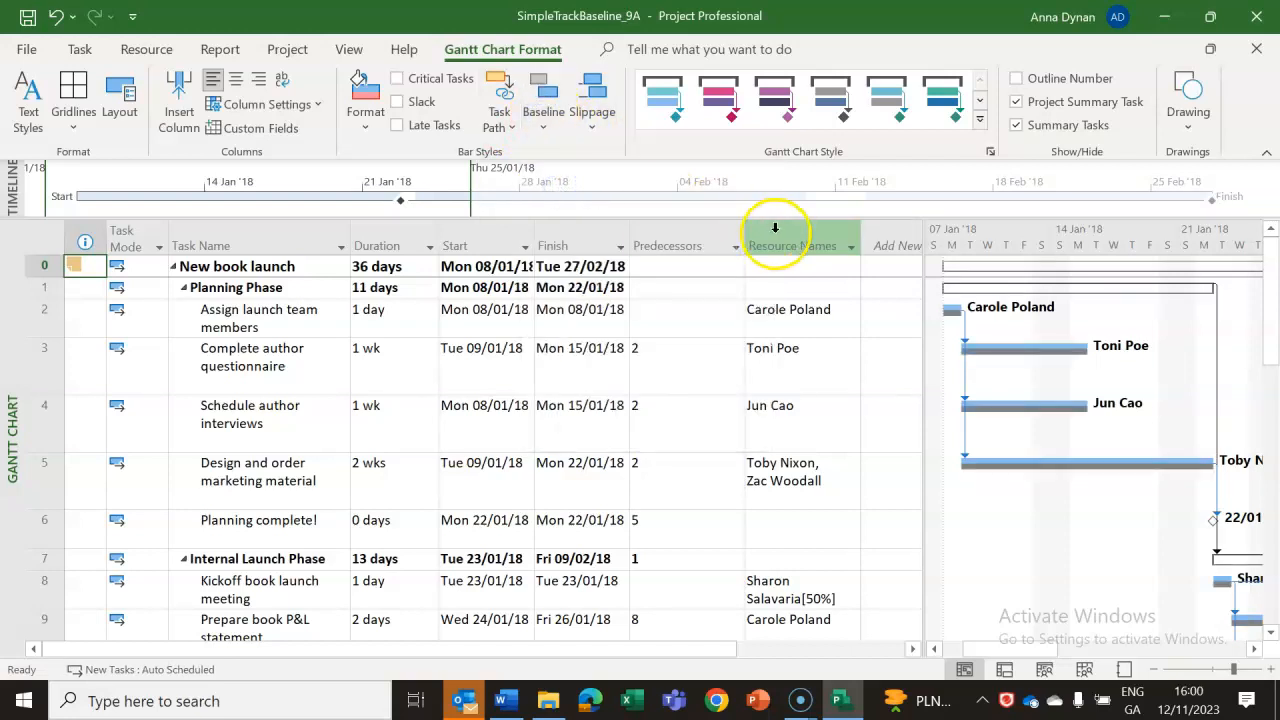
pyautogui.click(545, 130)
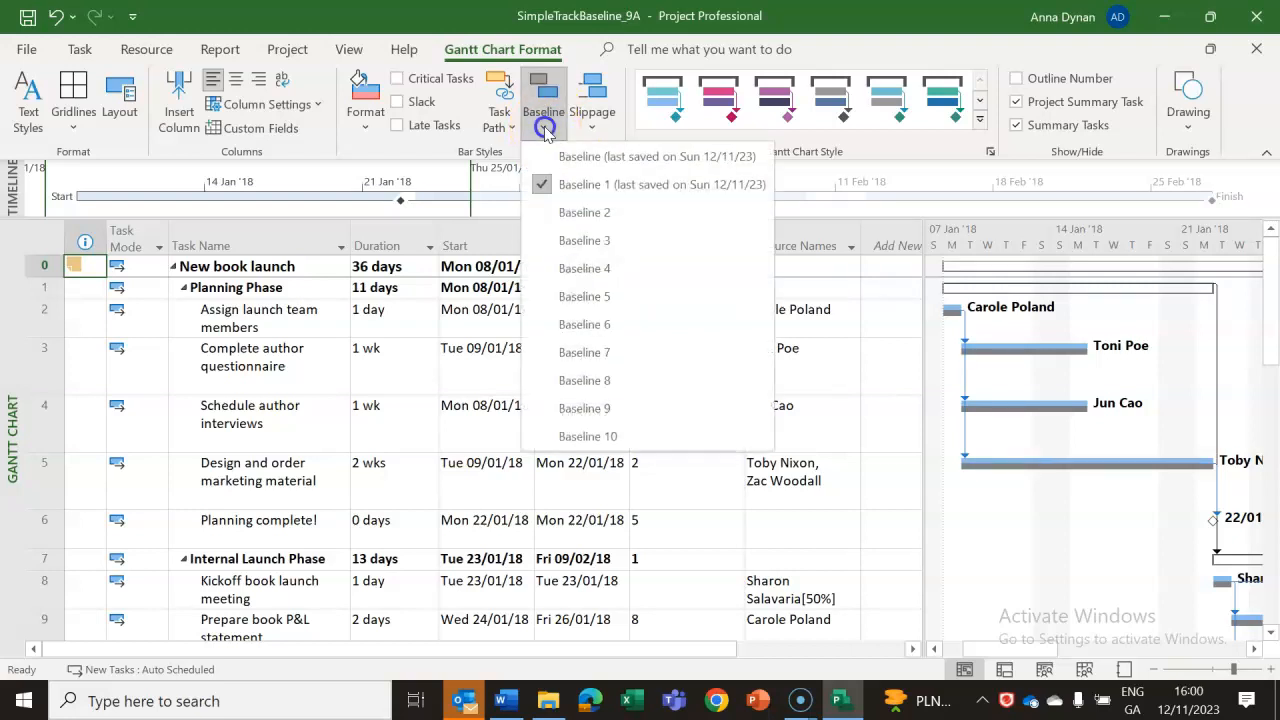
pyautogui.click(543, 186)
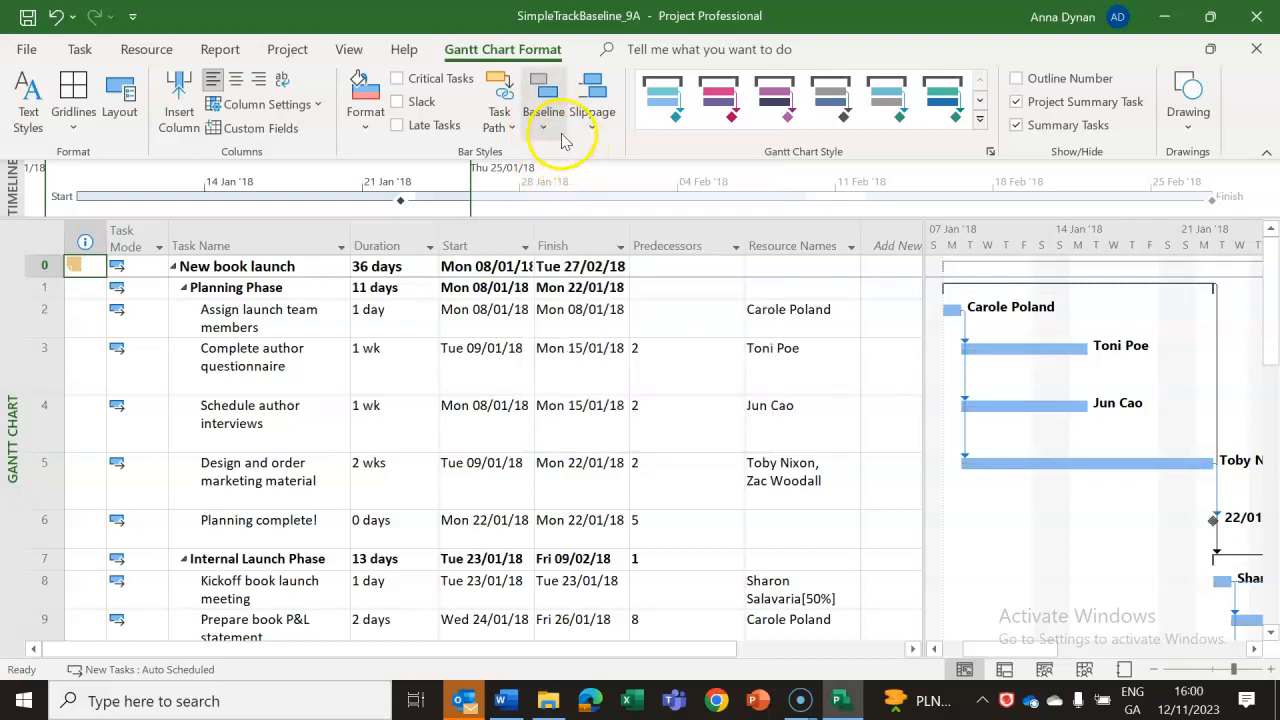
# Try several Gantt chart styles, keep the one with dark blue task bars, and display the Baseline 1 bars.
pyautogui.click(778, 97)
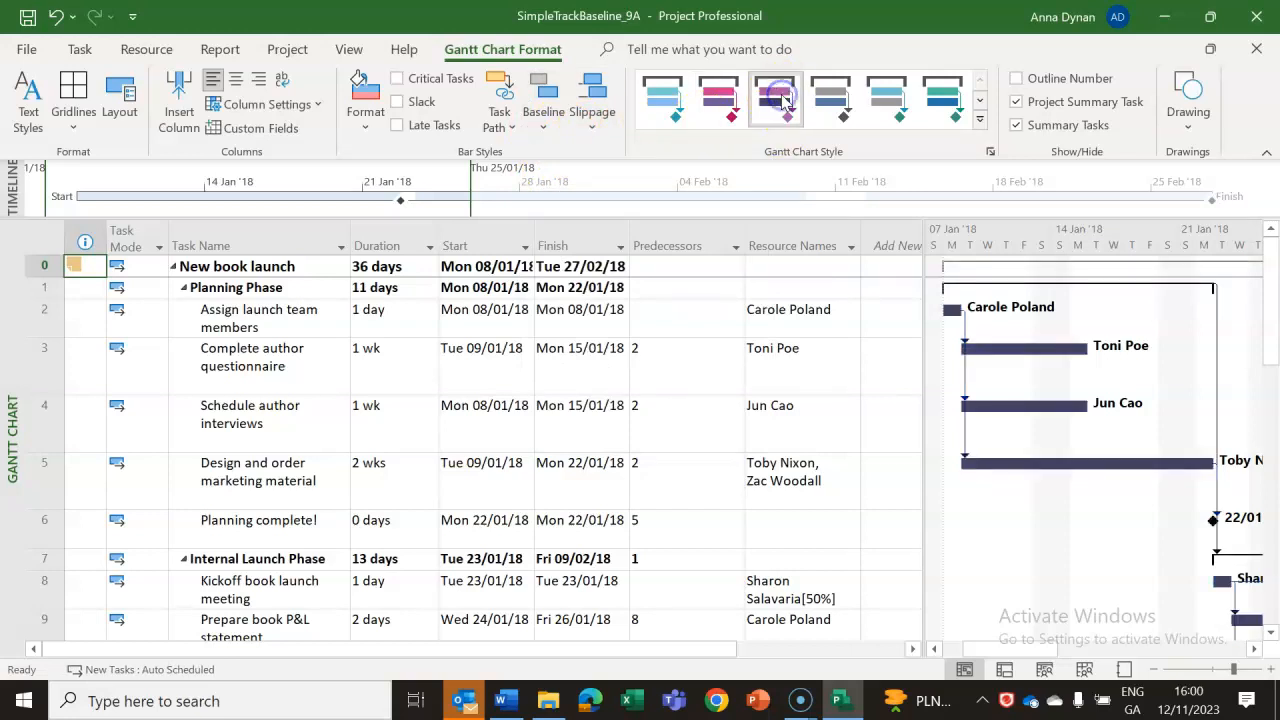
pyautogui.click(848, 118)
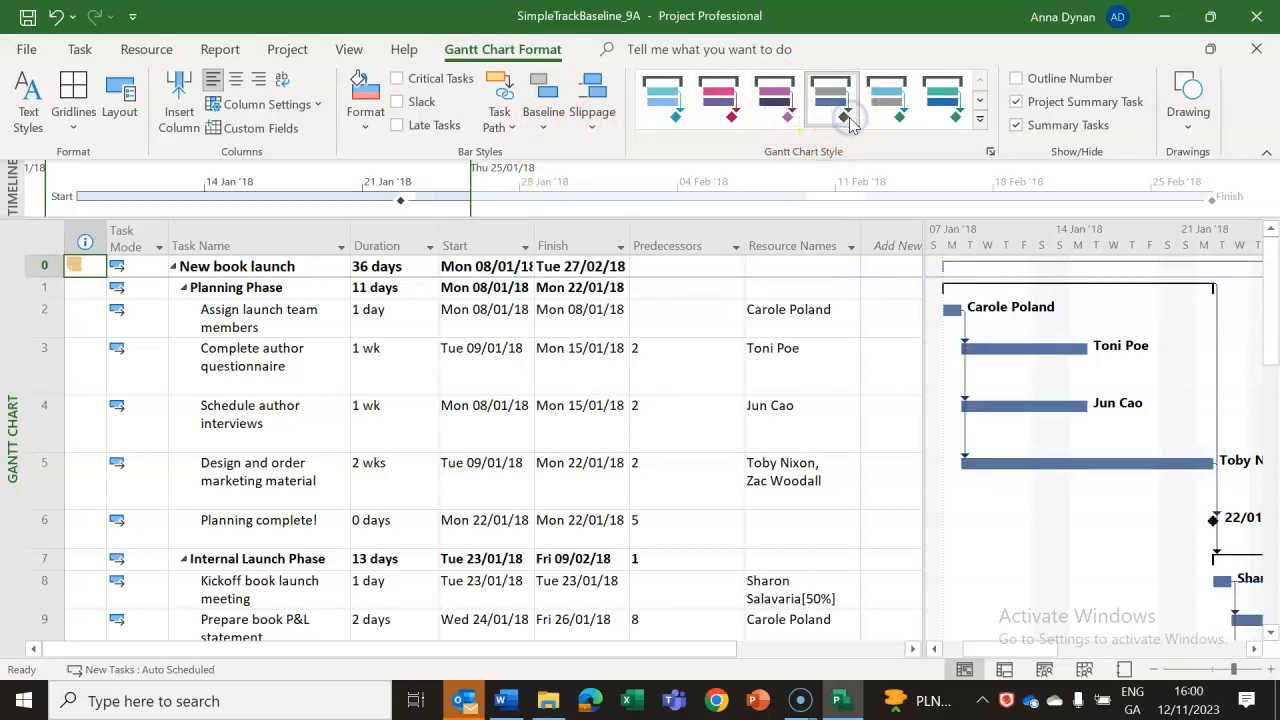
pyautogui.click(950, 115)
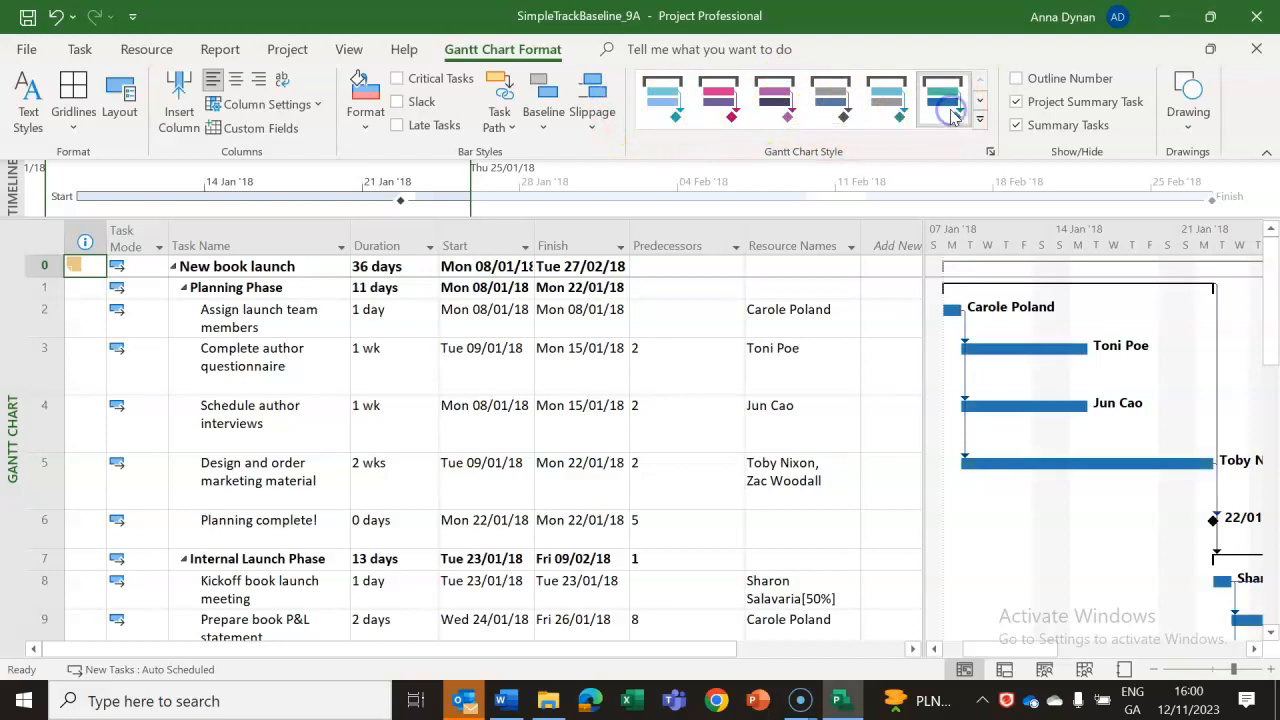
pyautogui.click(543, 125)
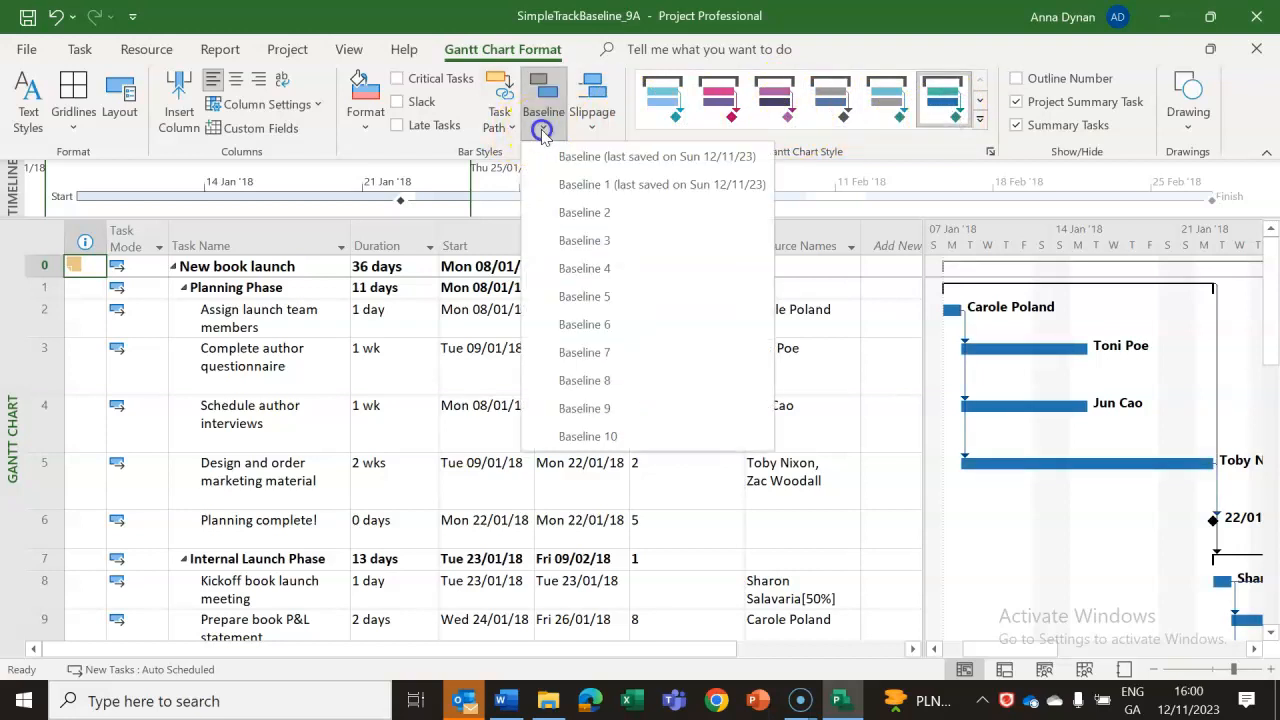
pyautogui.click(565, 188)
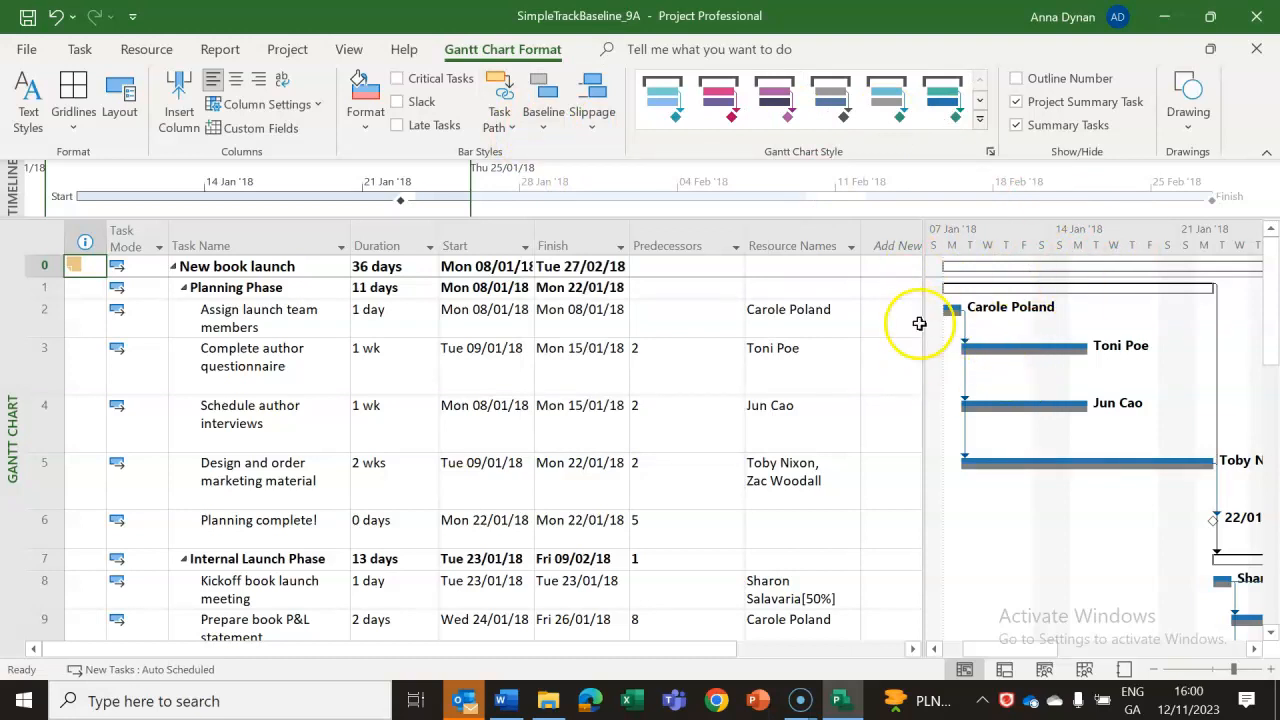
# Review the Gantt bar definitions in the Bar Styles dialog and close it without changes.
pyautogui.click(365, 115)
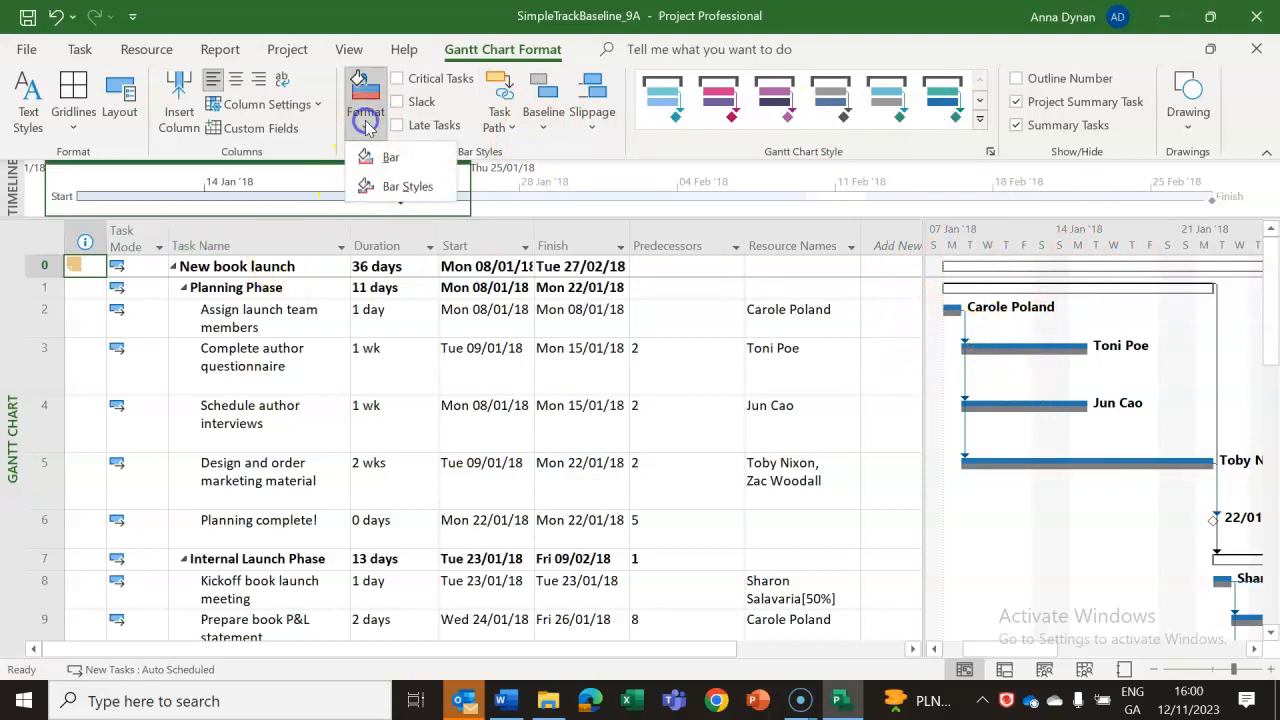
pyautogui.click(386, 189)
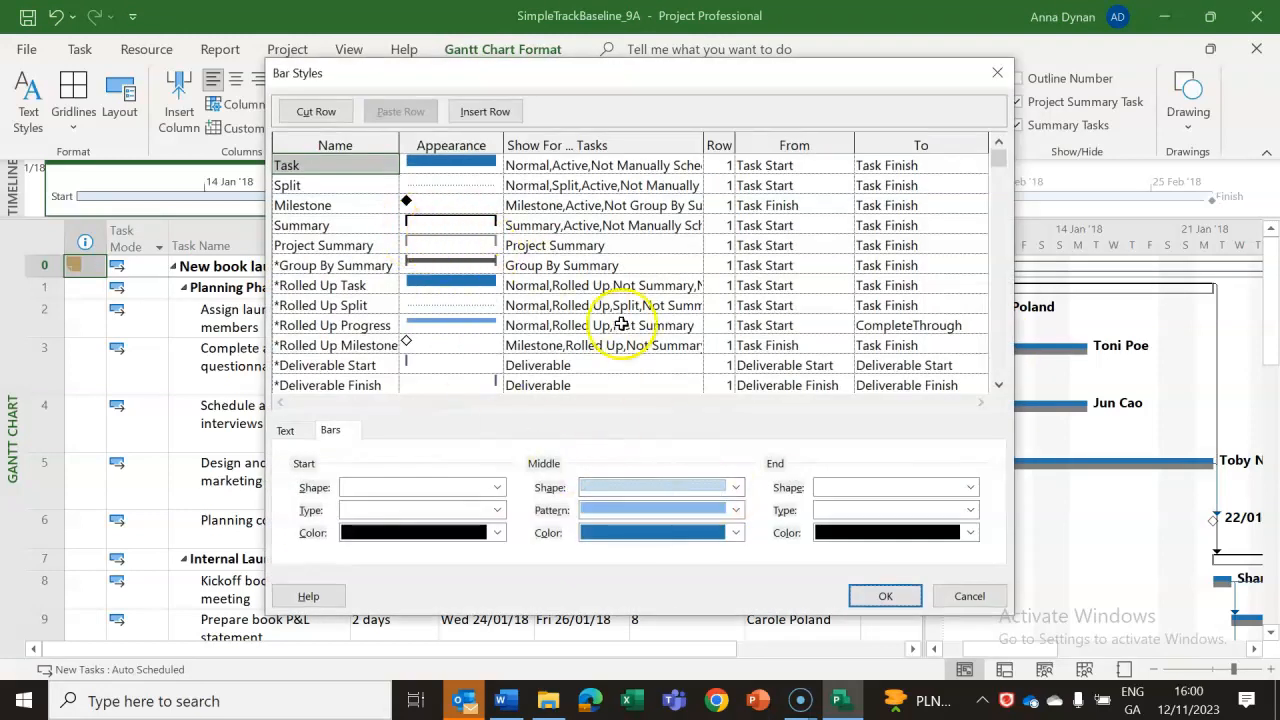
pyautogui.click(966, 596)
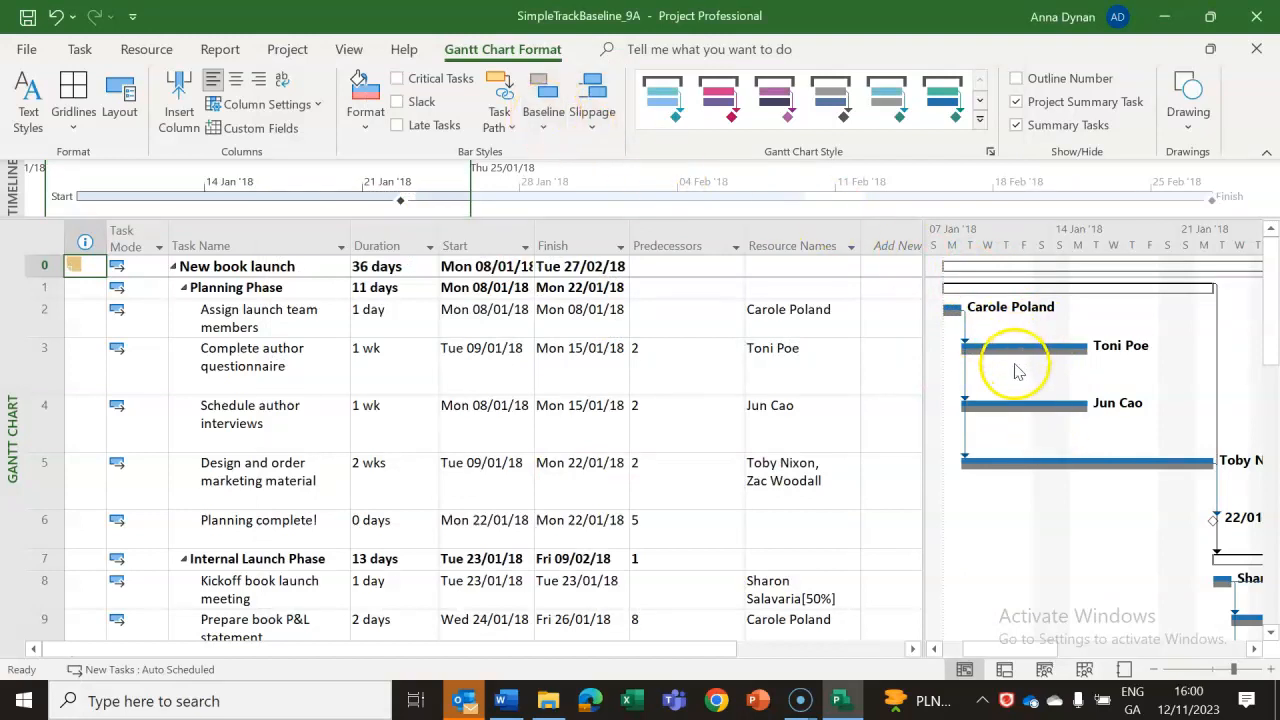
# Turn off the Baseline 1 bars on the Gantt chart.
pyautogui.click(540, 120)
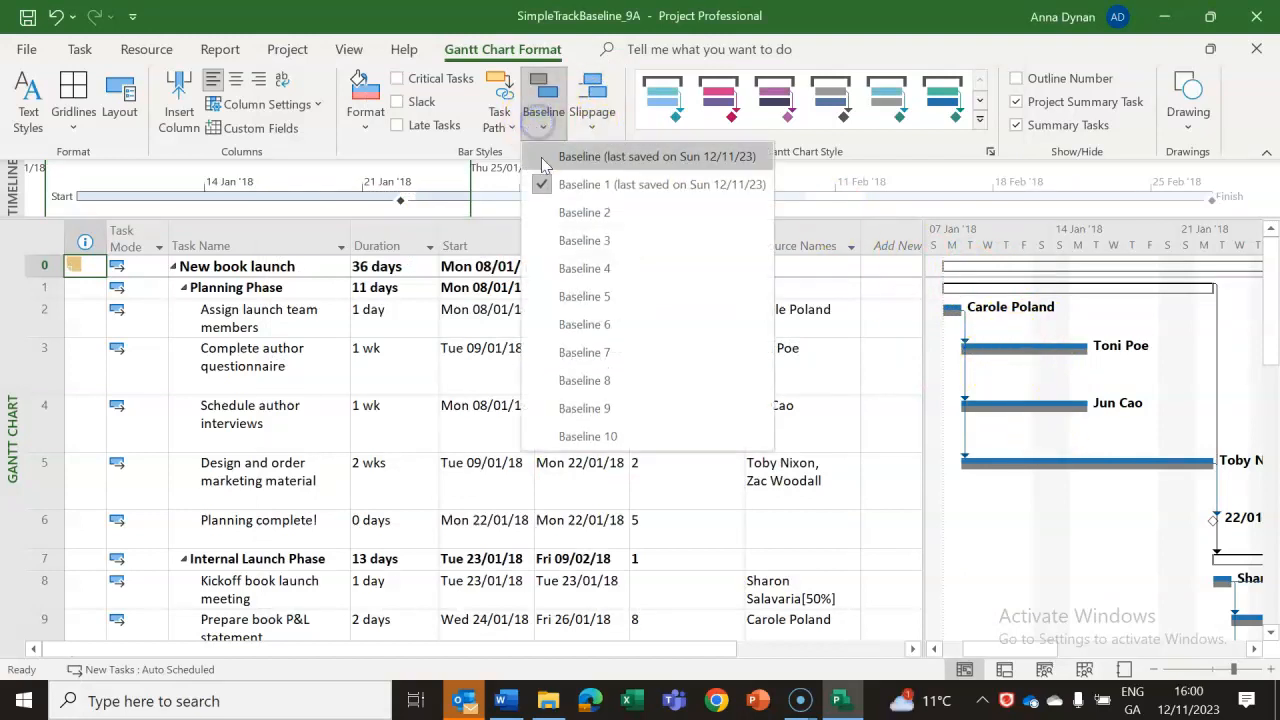
pyautogui.click(538, 193)
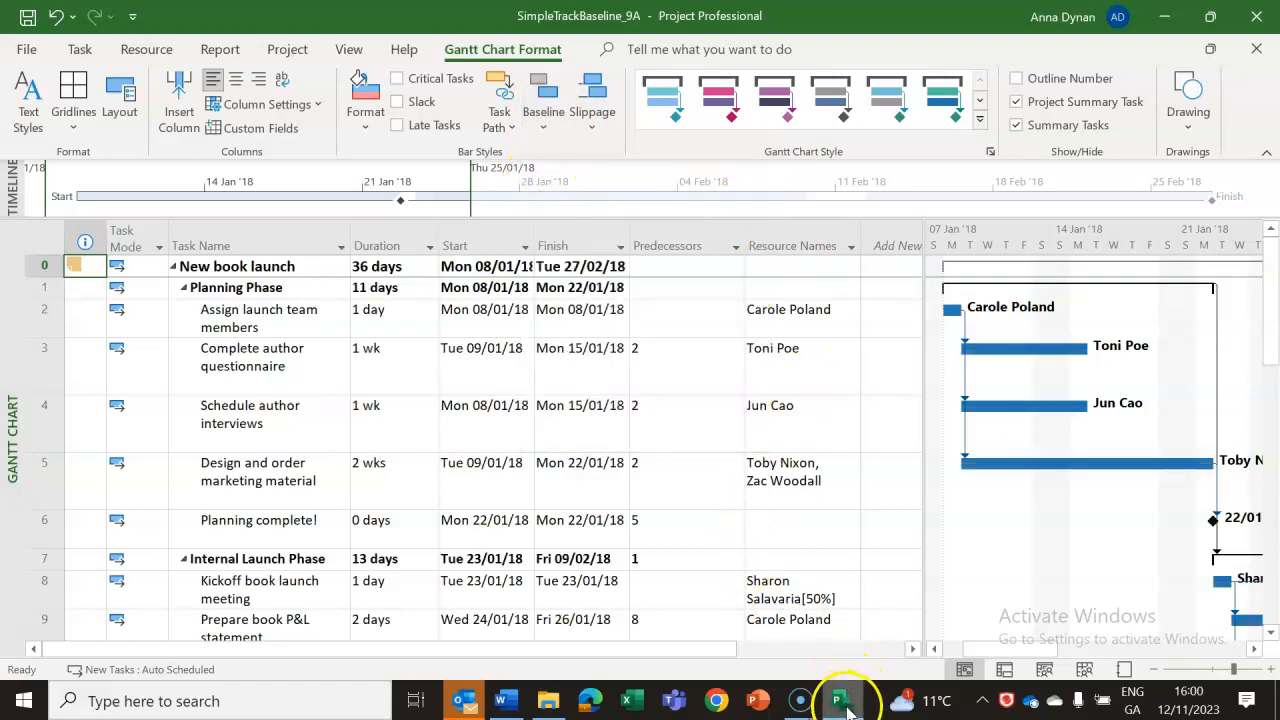
pyautogui.moveTo(850, 698)
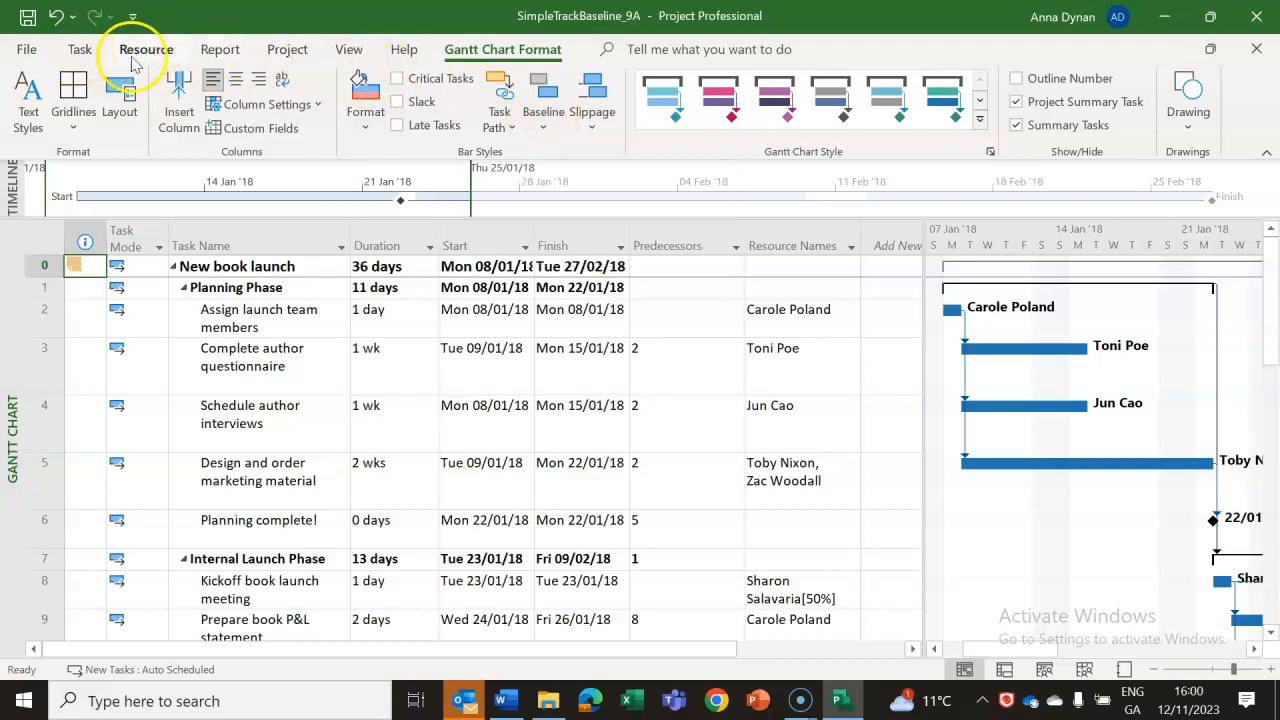
pyautogui.click(965, 669)
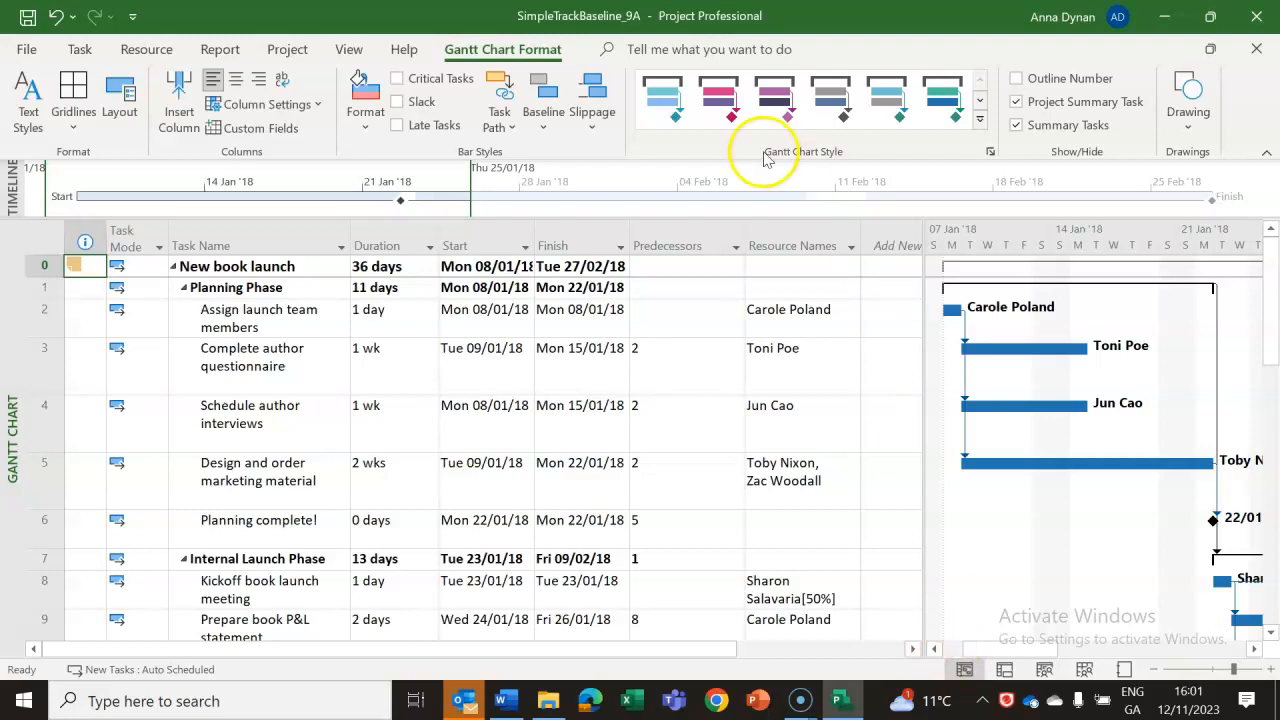
# Look through the task, resource and project commands, then open the Set Baseline dialog and close it without changes.
pyautogui.click(82, 52)
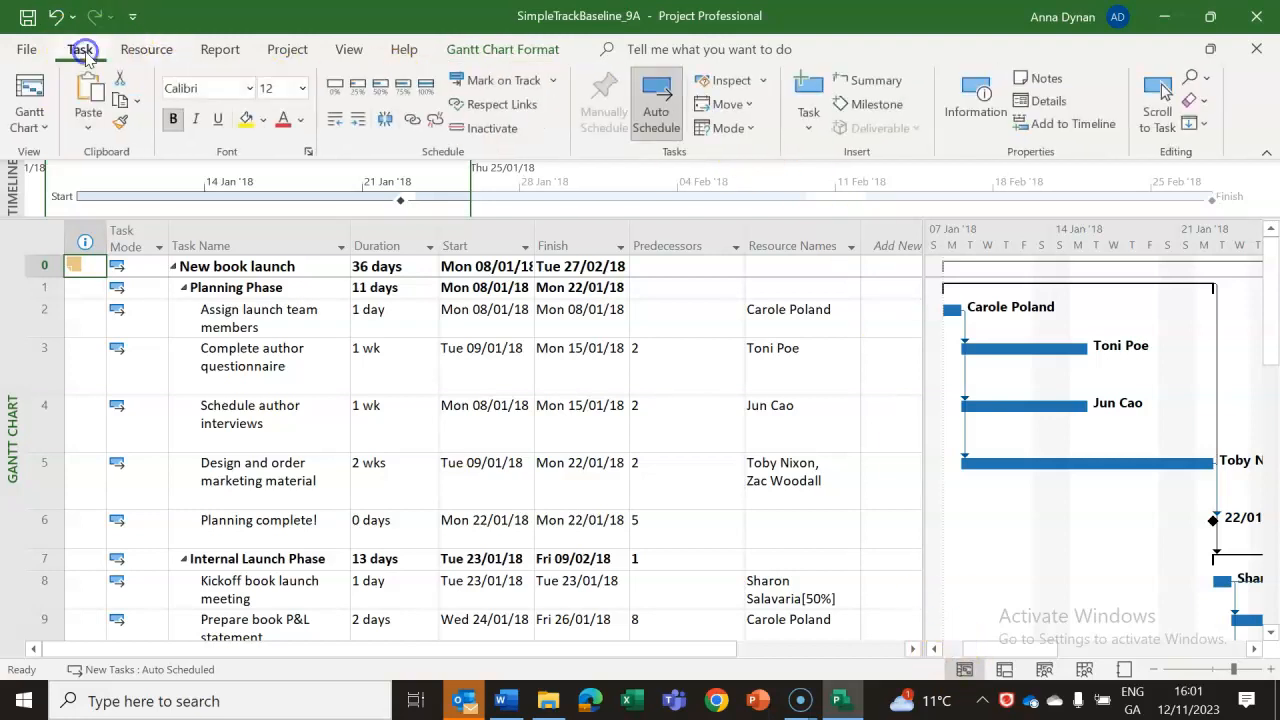
pyautogui.click(146, 52)
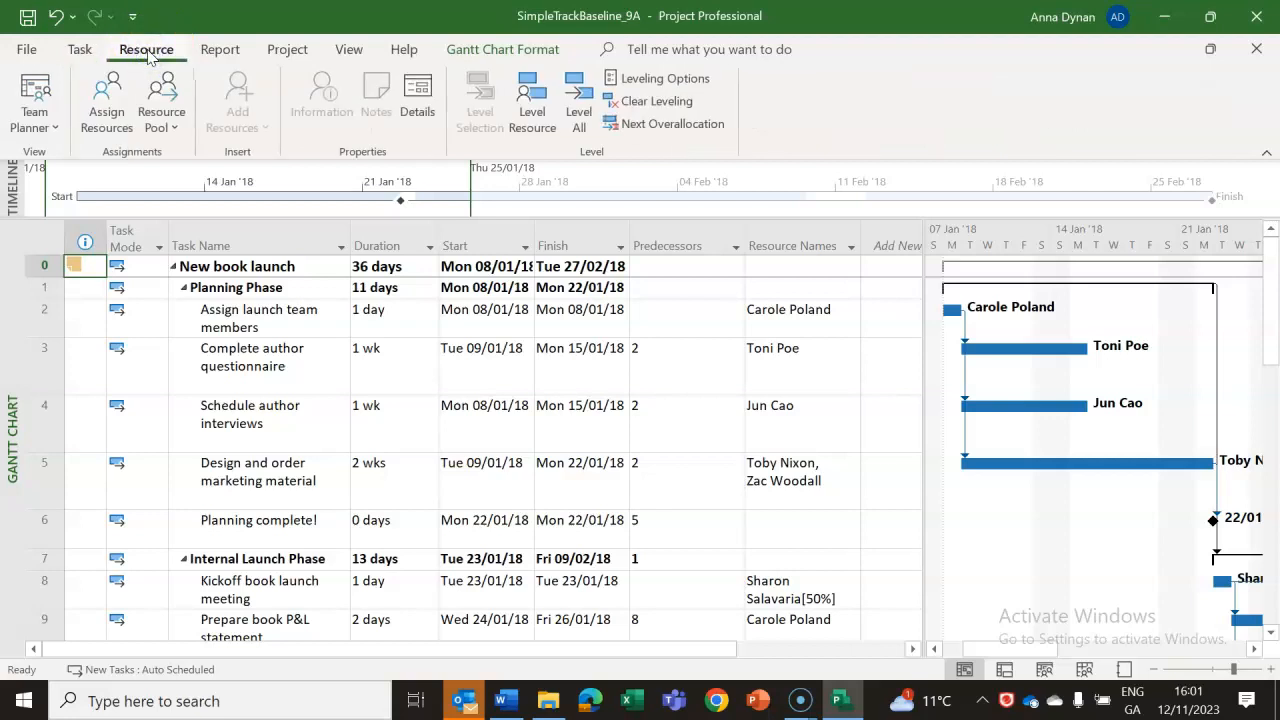
pyautogui.click(285, 52)
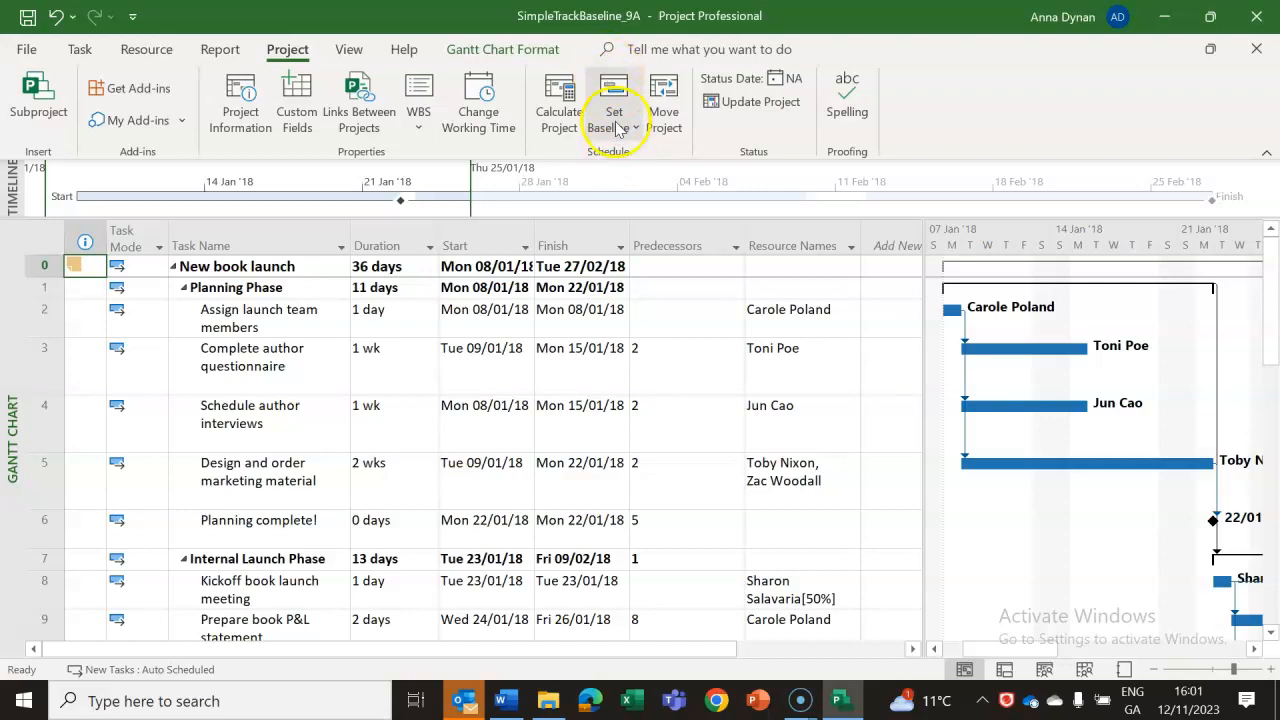
pyautogui.click(503, 49)
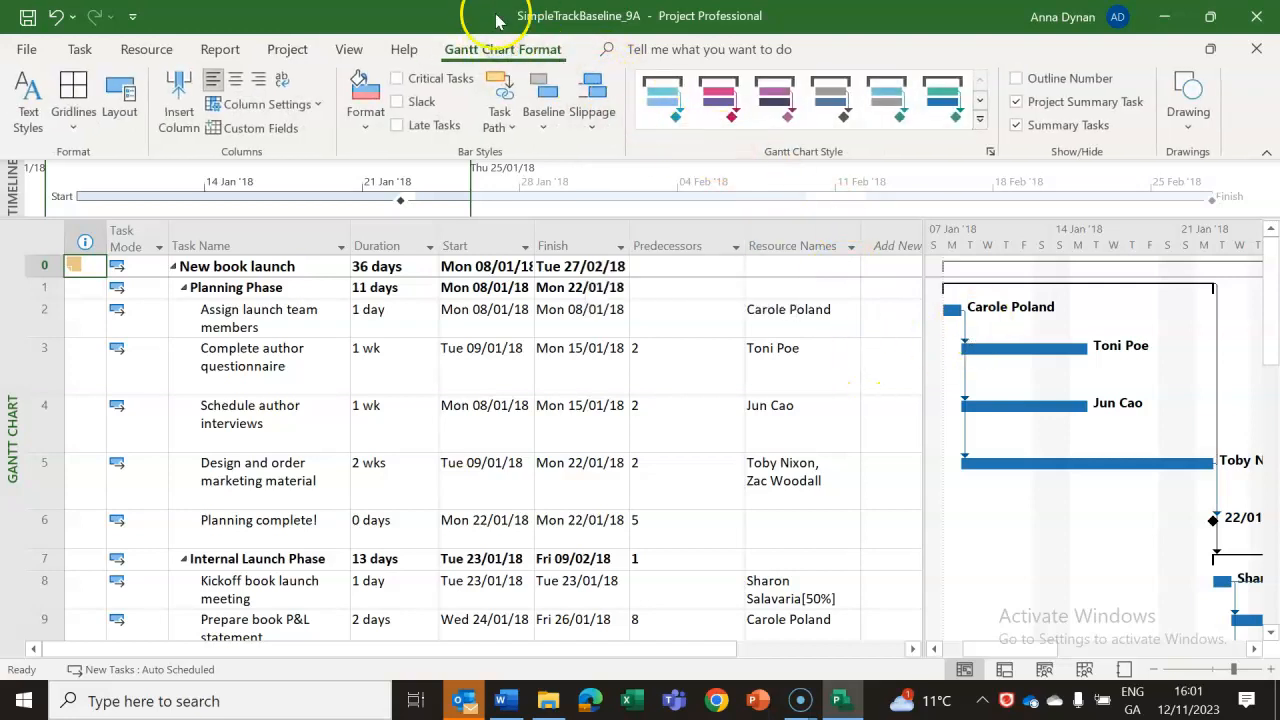
pyautogui.click(287, 49)
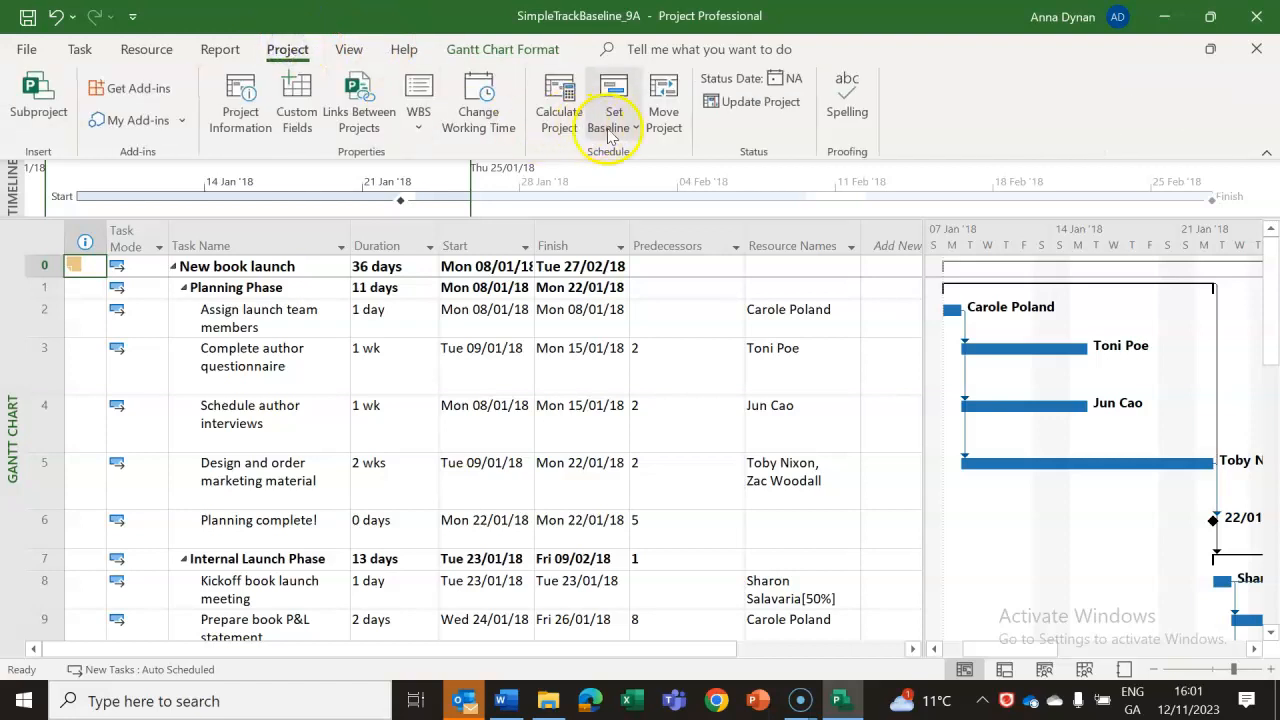
pyautogui.click(614, 127)
pyautogui.click(620, 157)
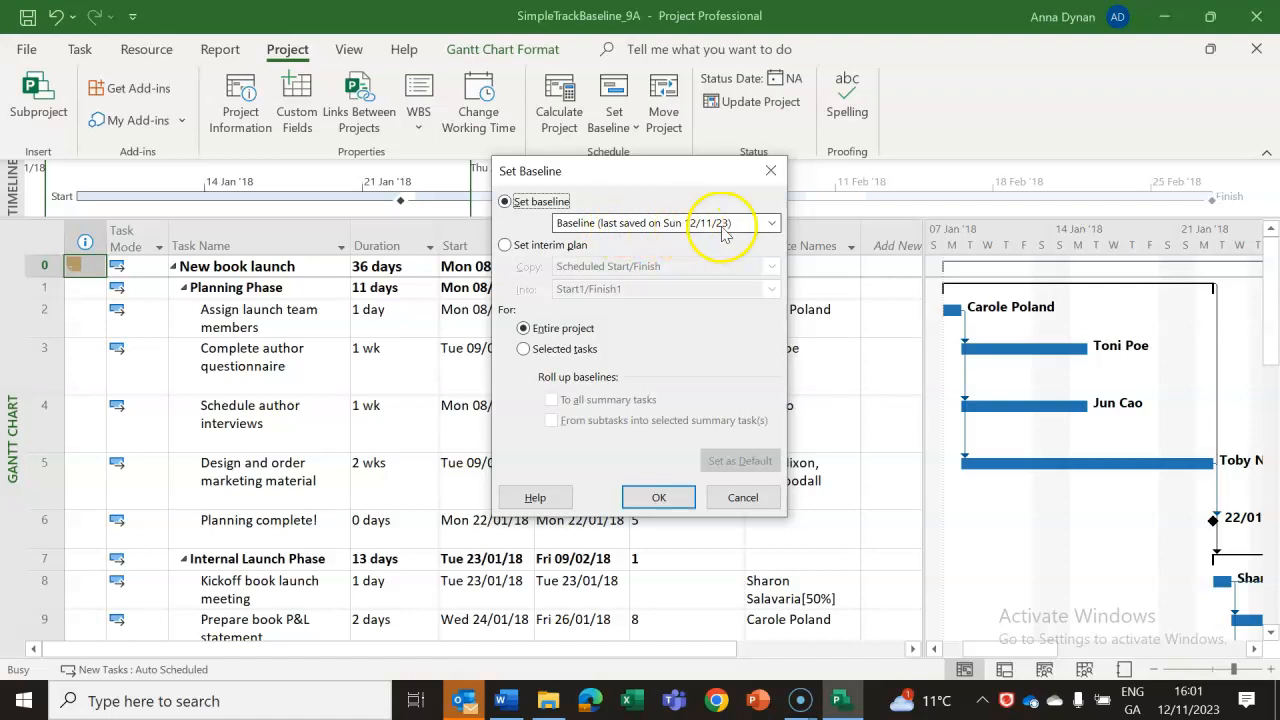
pyautogui.click(745, 497)
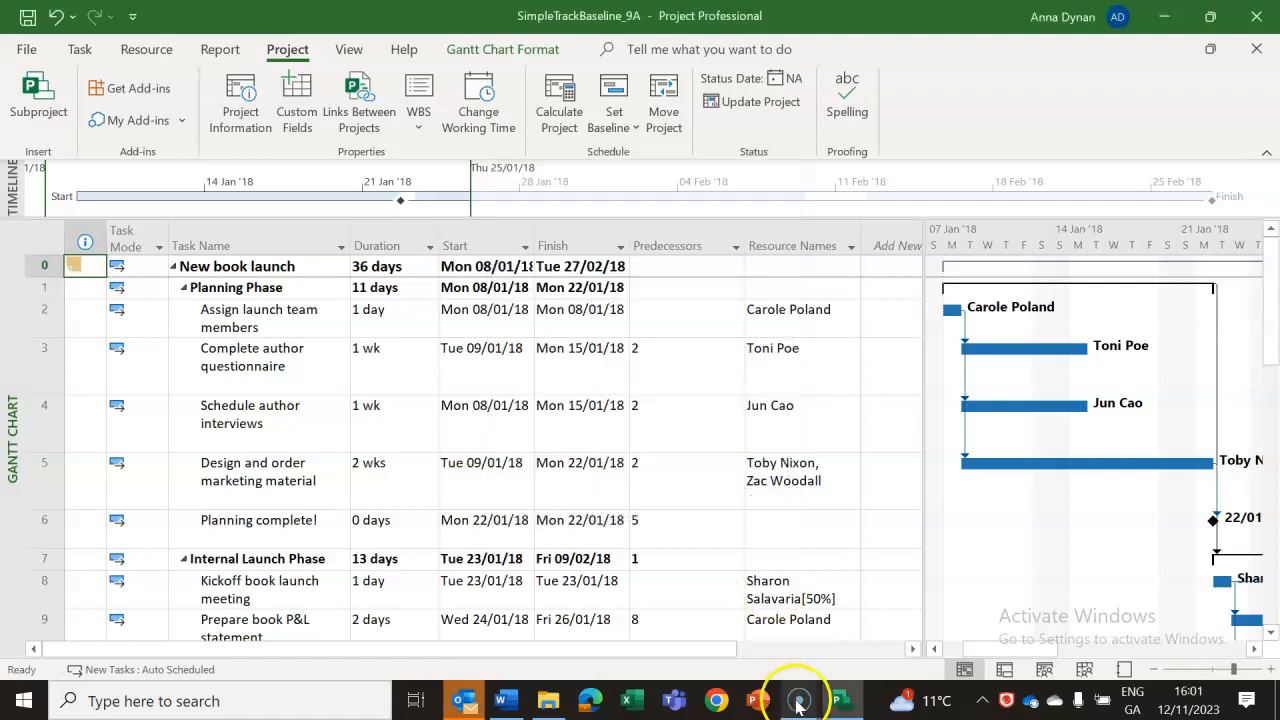
# Switch to the Word lab notes and read the scenario and first task under Adjusting task link relationships.
pyautogui.click(512, 705)
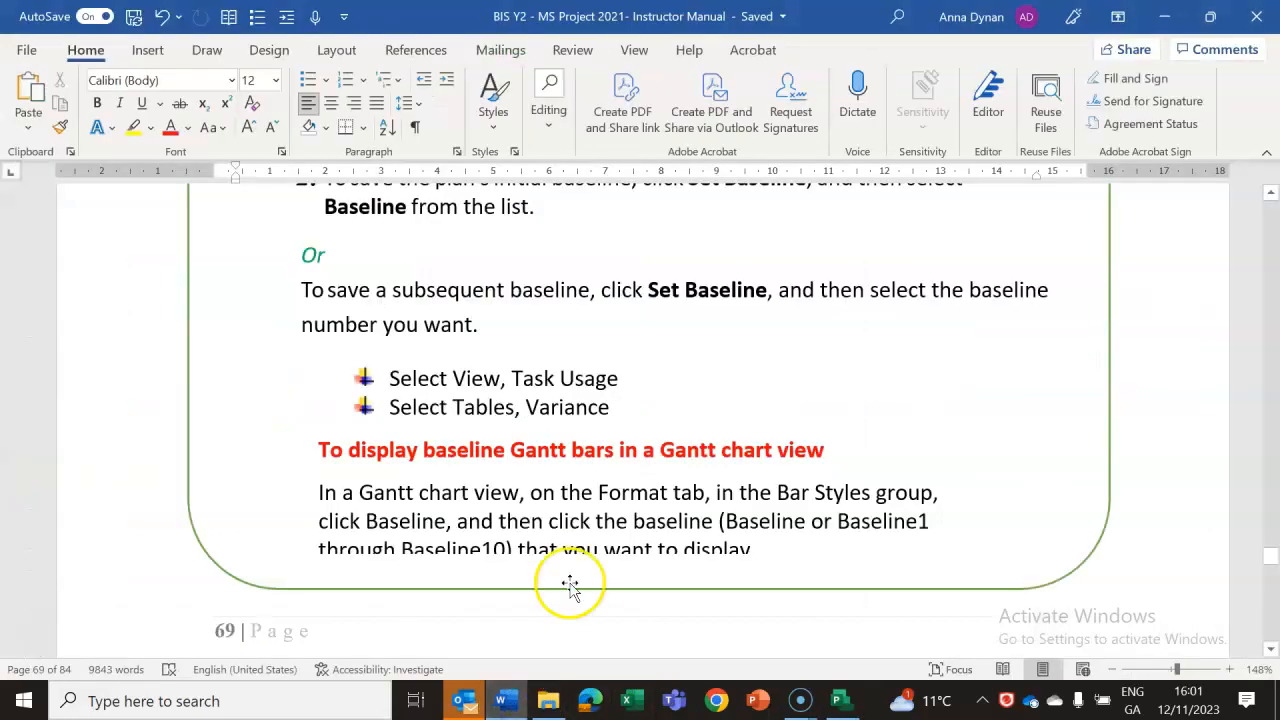
pyautogui.click(1272, 652)
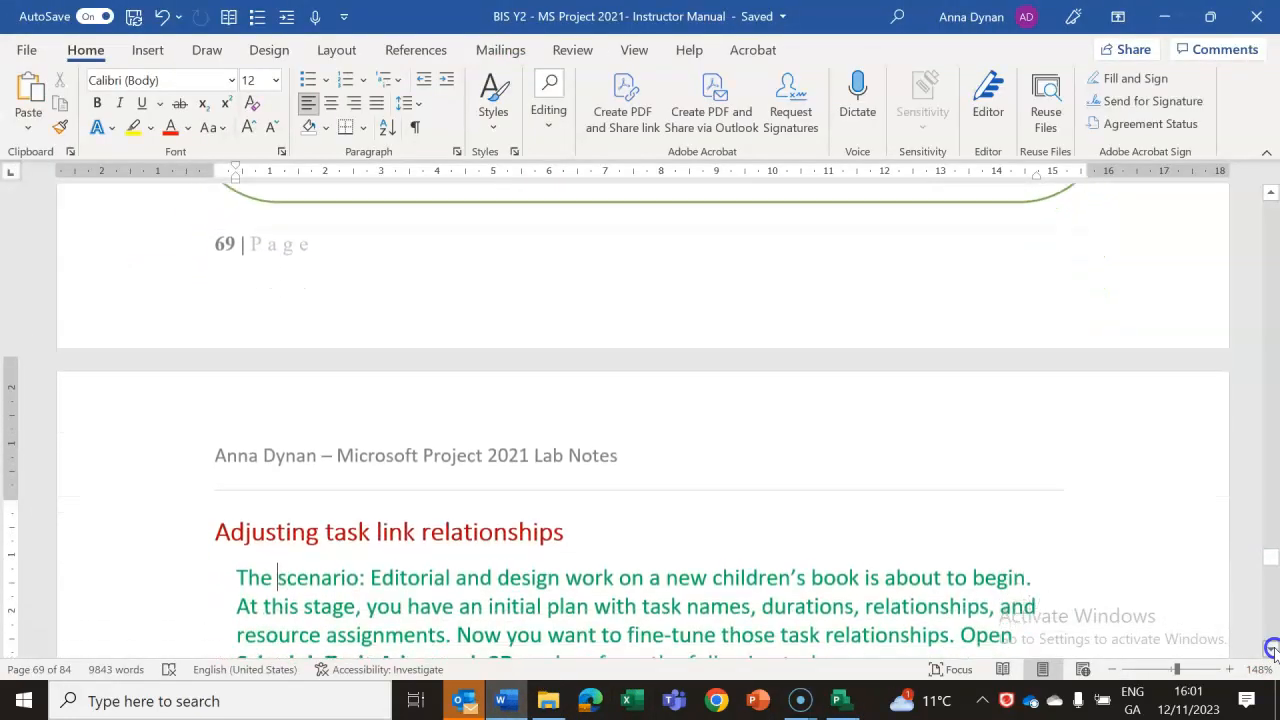
pyautogui.click(1272, 652)
pyautogui.click(1272, 652)
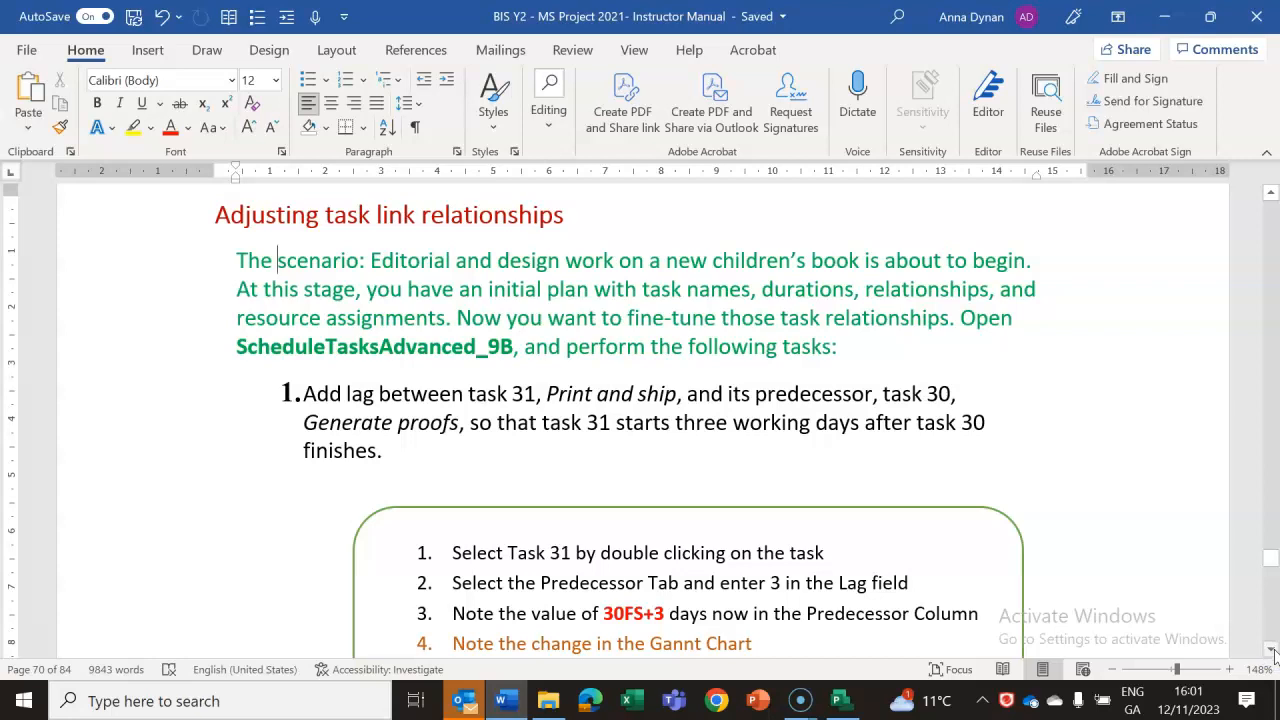
pyautogui.click(1272, 652)
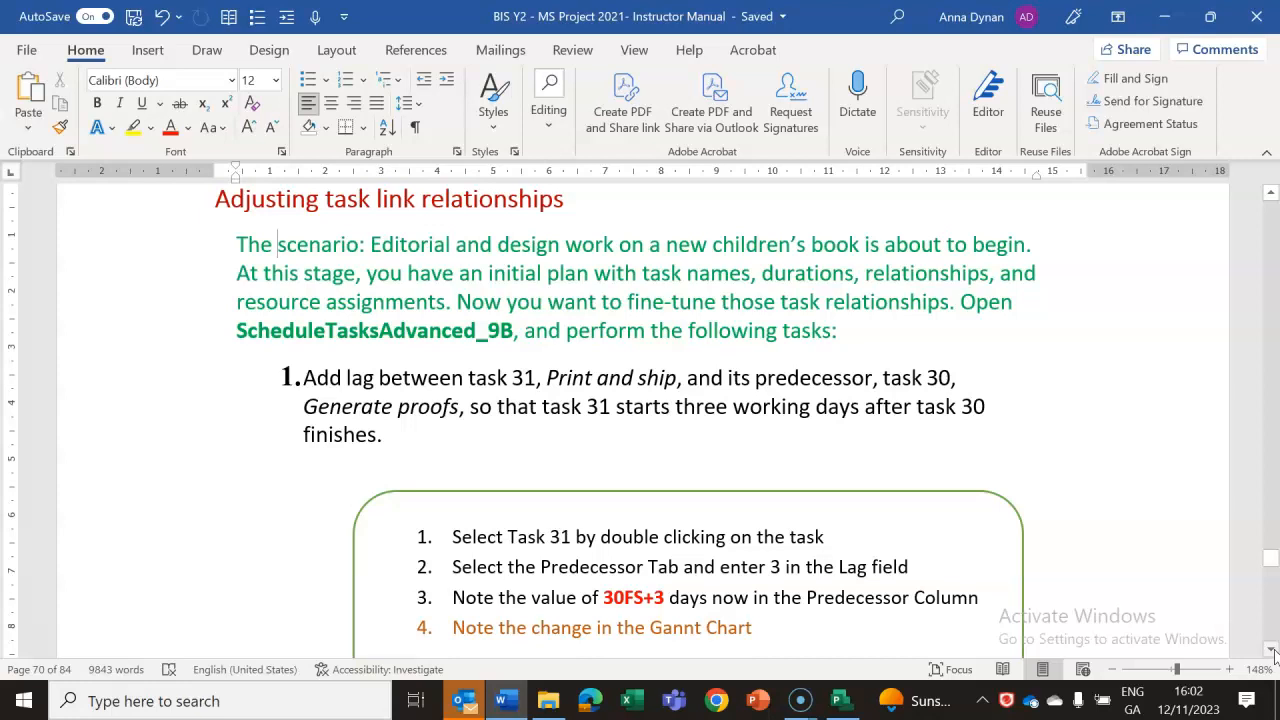
pyautogui.click(840, 701)
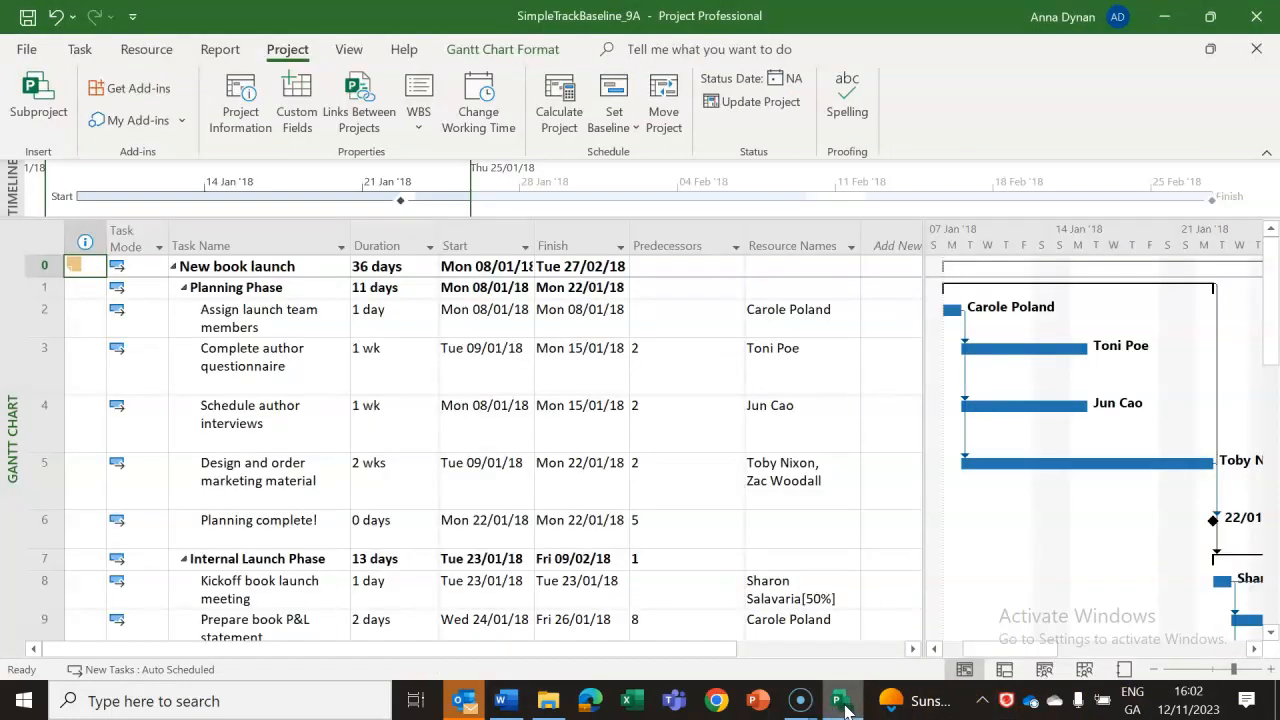
pyautogui.click(508, 703)
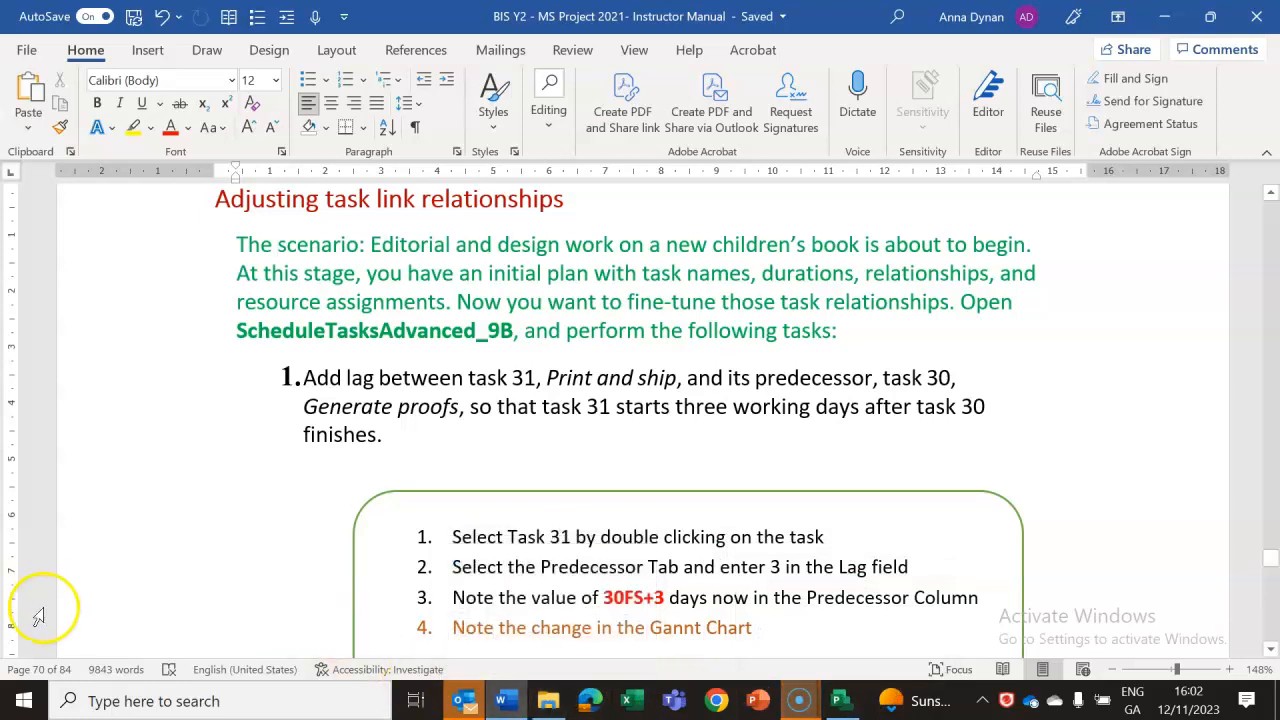
# Switch to the ScheduleTasksAdvanced_9B plan in Project, check its Resource Sheet, and return to the Gantt Chart view.
pyautogui.hotkey('alt', 'Tab')
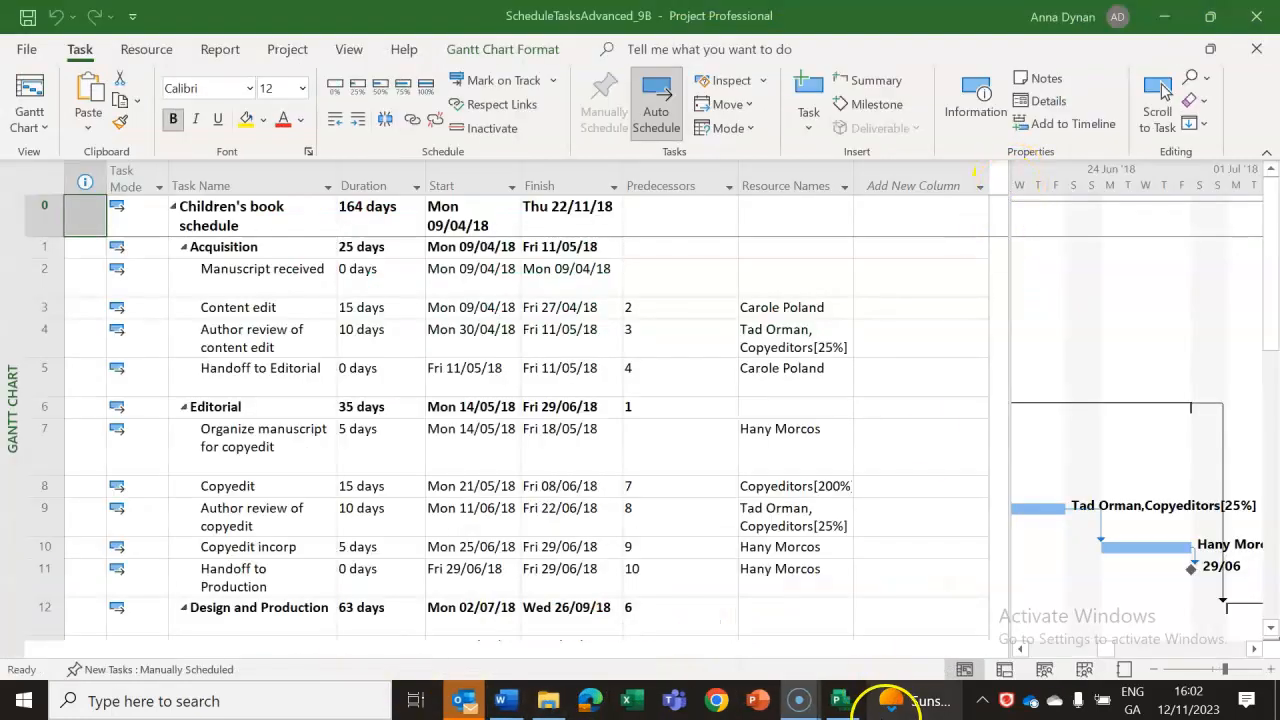
pyautogui.click(966, 670)
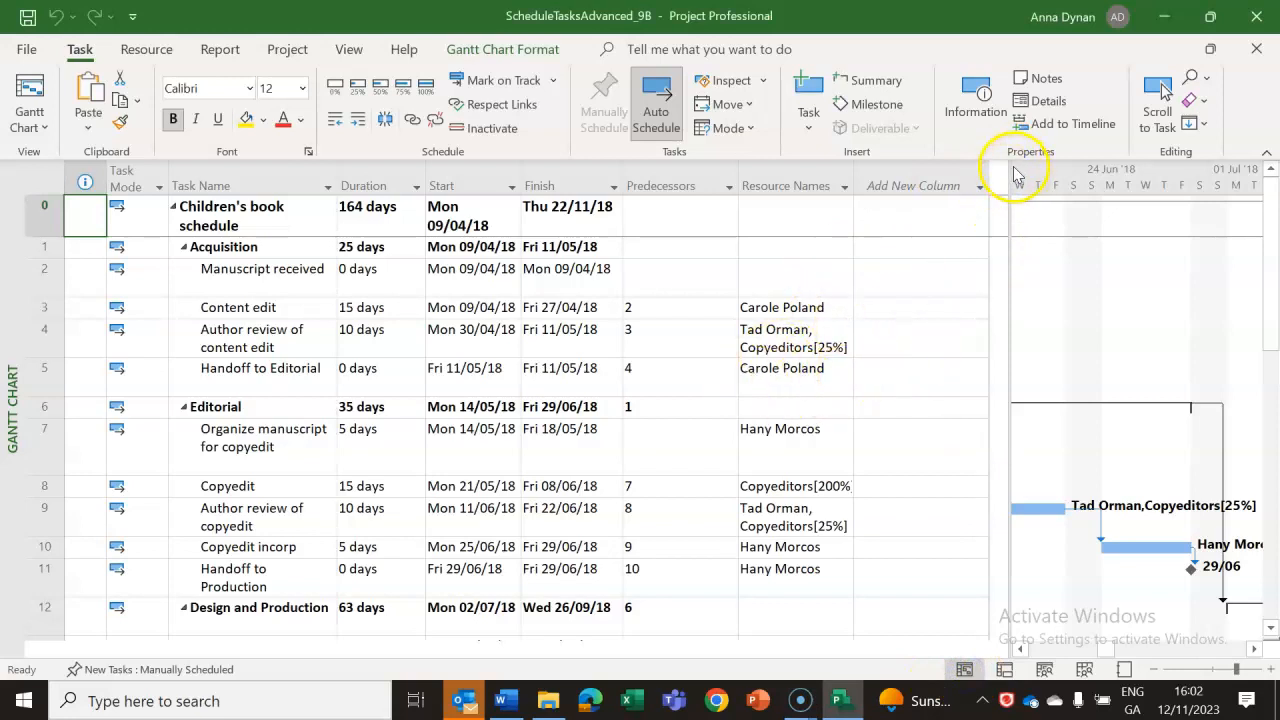
pyautogui.moveTo(1008, 171); pyautogui.dragTo(1034, 172)
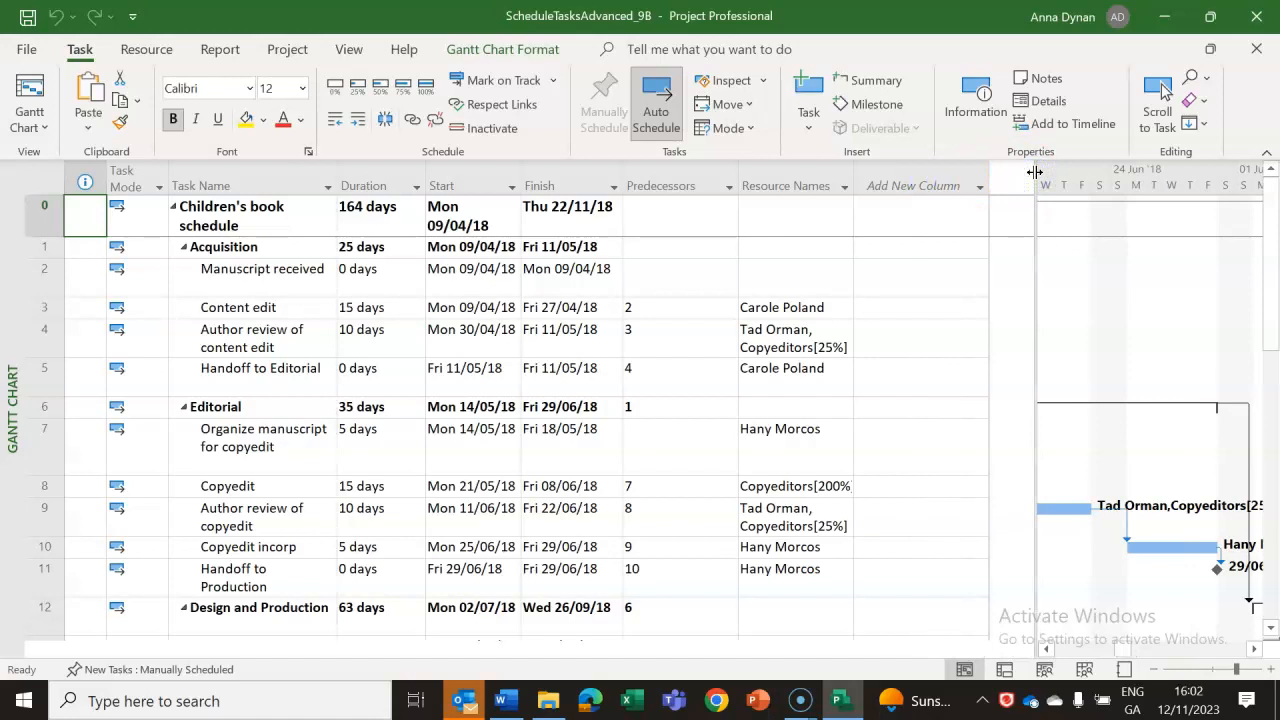
pyautogui.click(1084, 670)
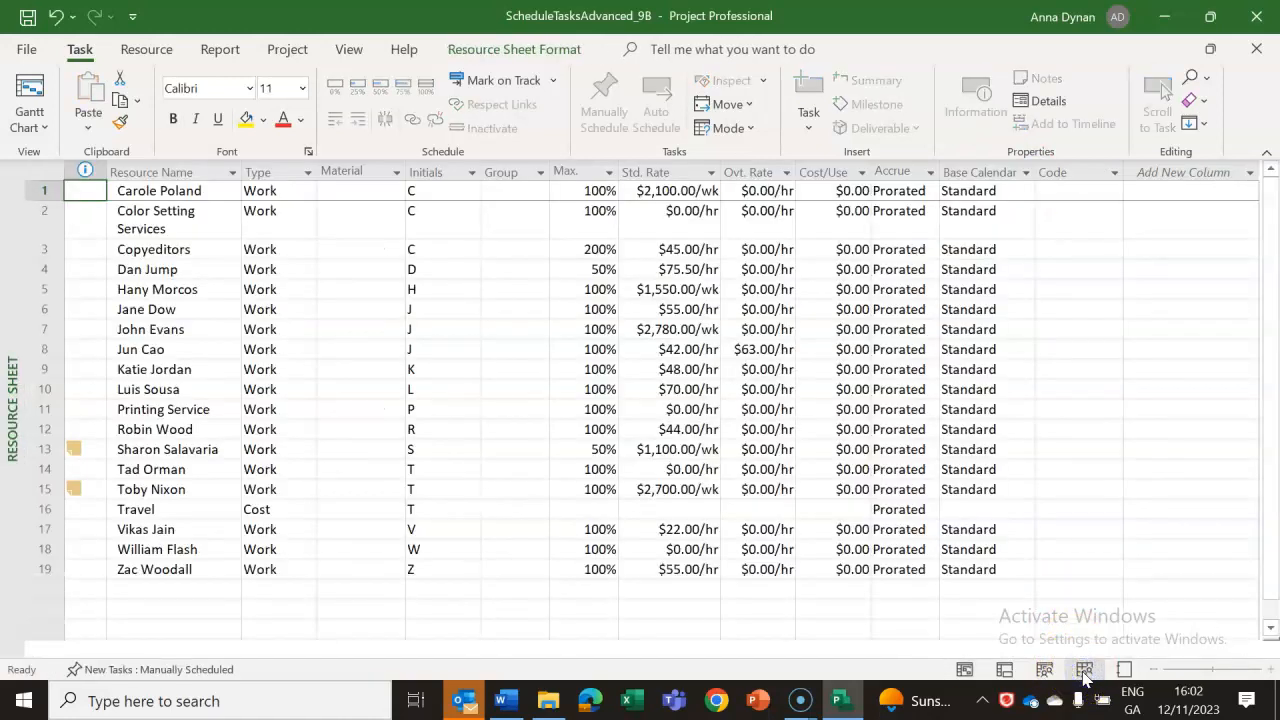
pyautogui.click(966, 670)
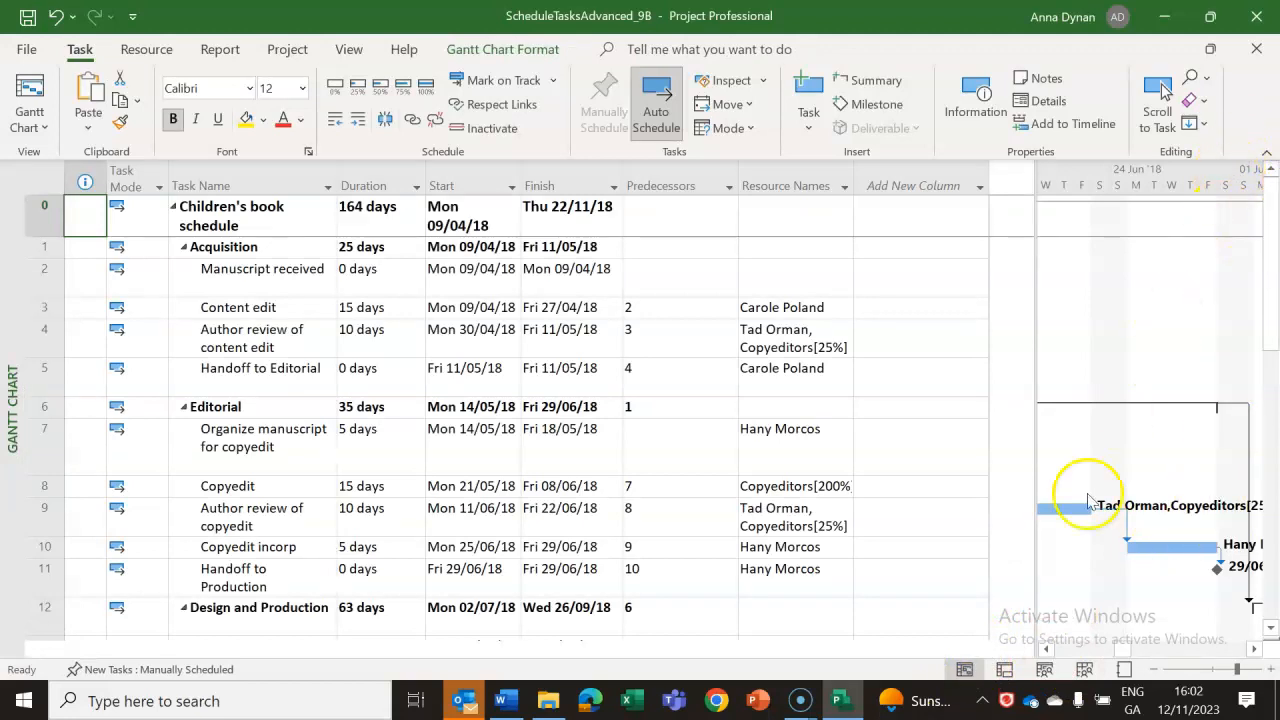
pyautogui.click(965, 670)
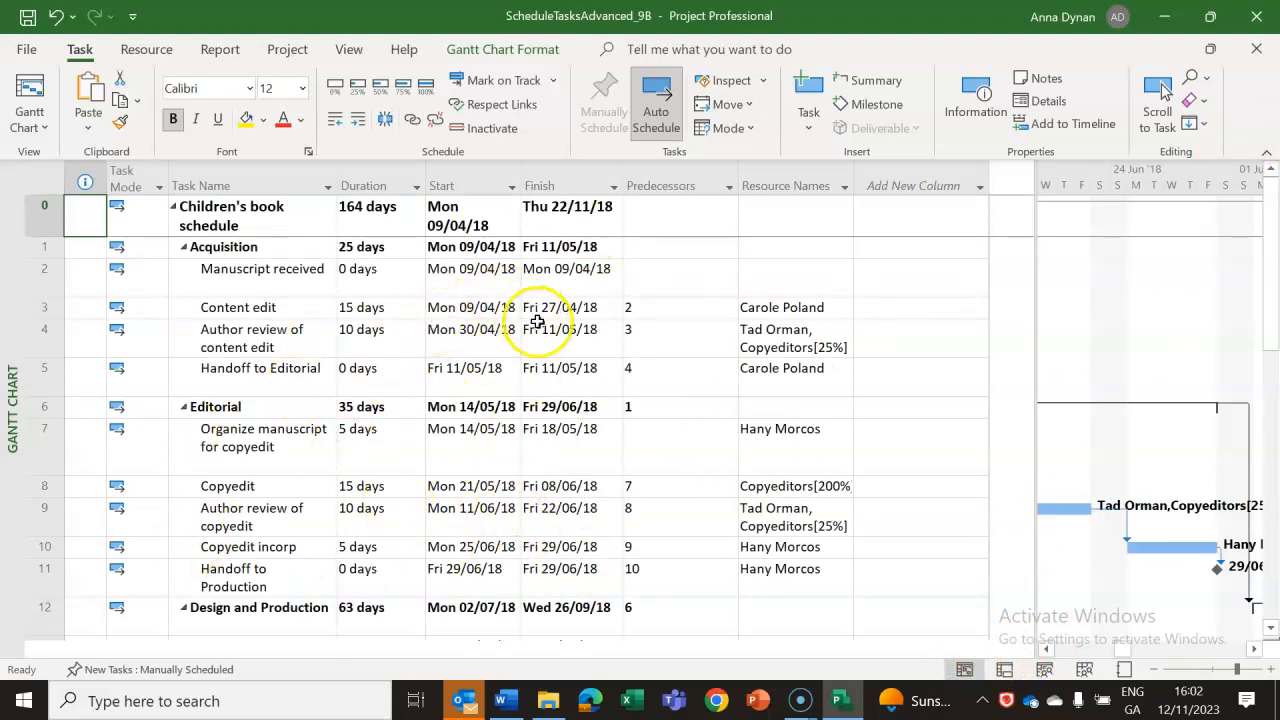
# Switch to the Word lab notes and read the instructions for adding lag between task 31 and task 30.
pyautogui.click(510, 705)
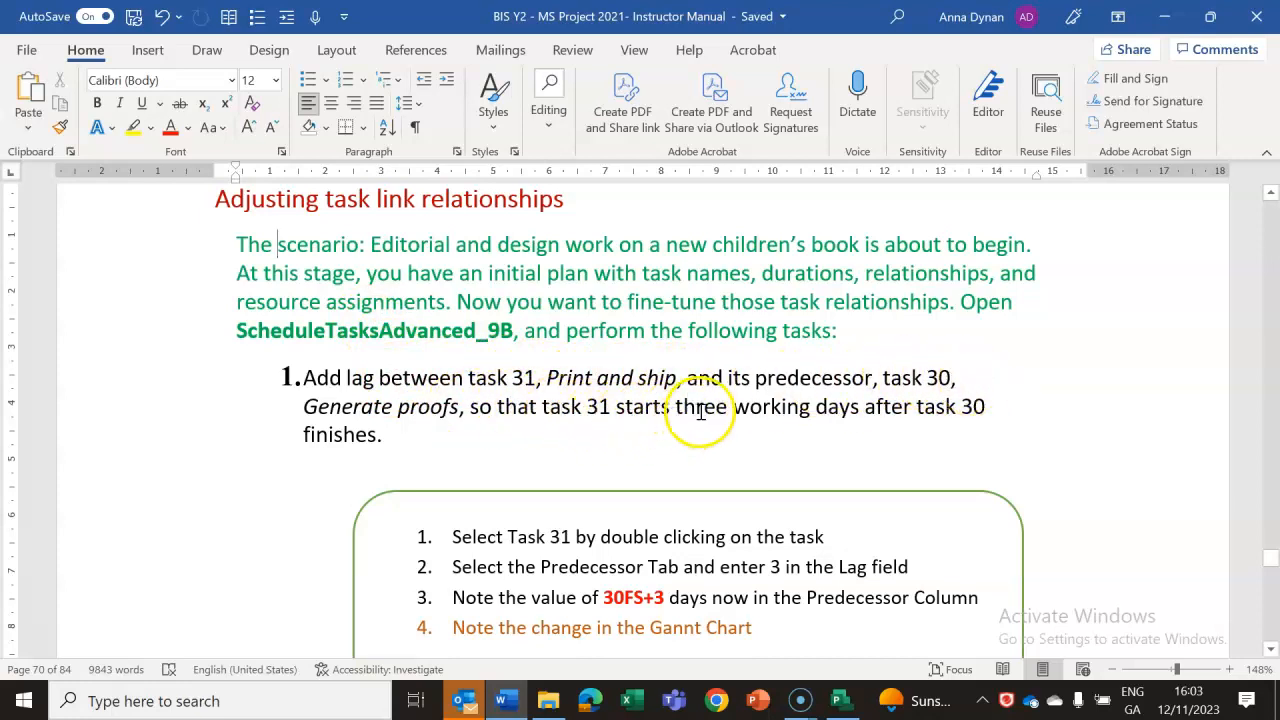
pyautogui.click(1272, 650)
pyautogui.click(1272, 650)
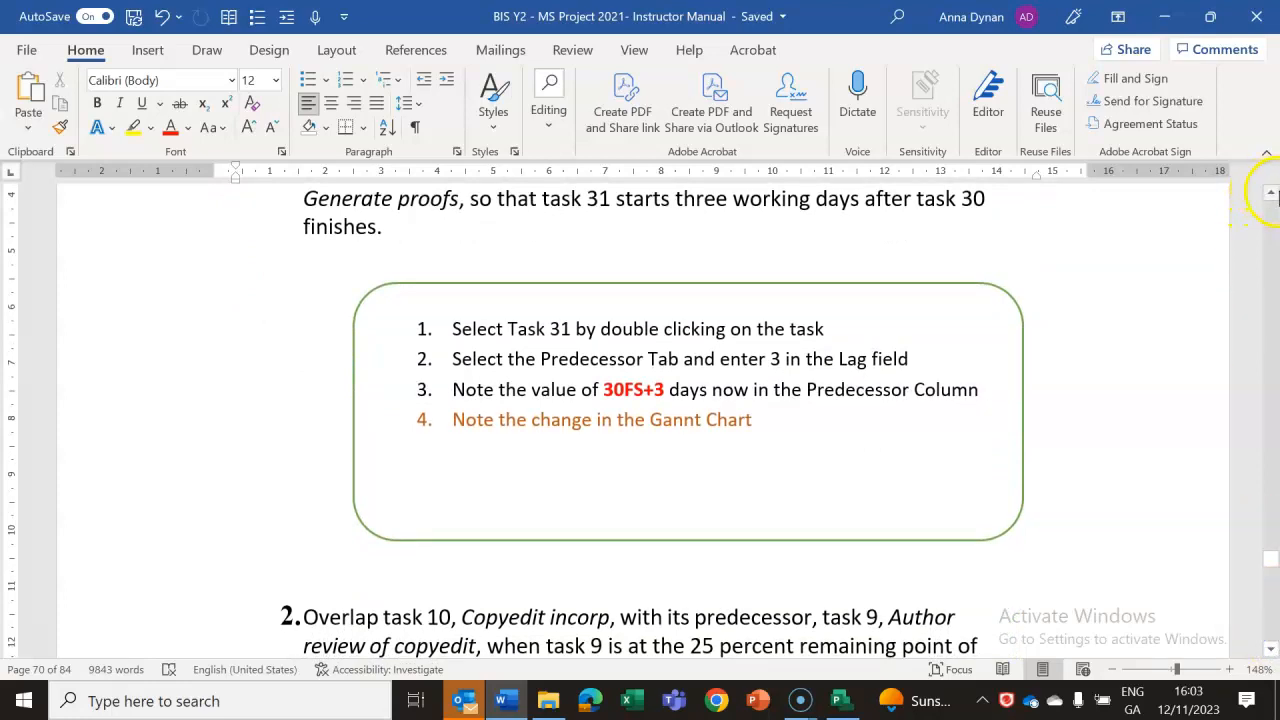
pyautogui.click(1272, 194)
# Return to the Project plan, check the predecessors of tasks 30 and 31, and show their bars in a wider Gantt chart area.
pyautogui.click(843, 703)
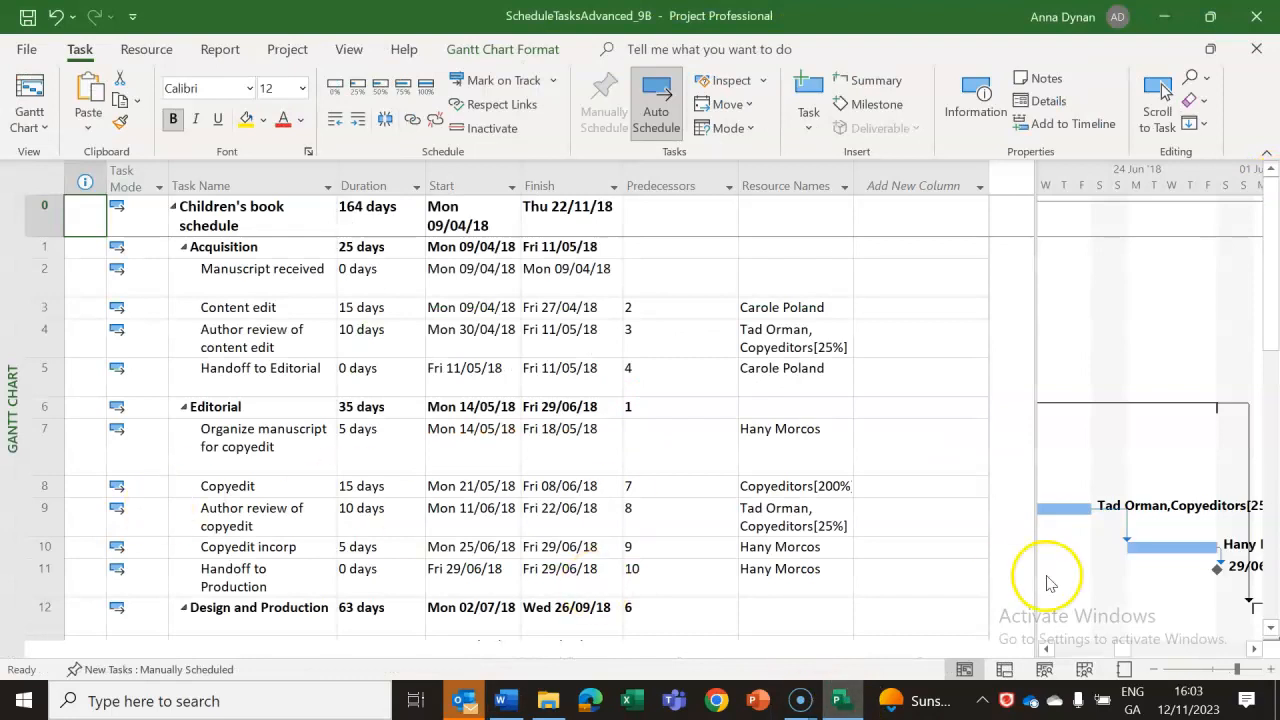
pyautogui.click(1273, 405)
pyautogui.moveTo(1273, 405); pyautogui.dragTo(1273, 558)
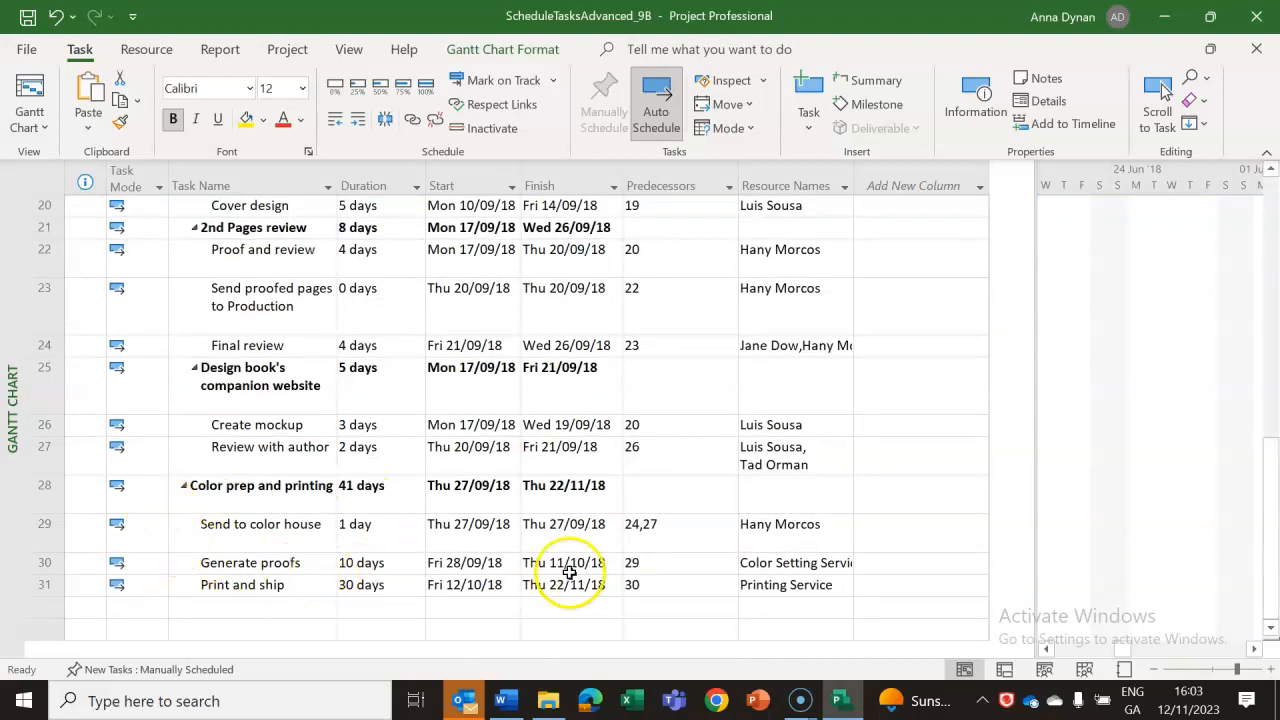
pyautogui.click(655, 563)
pyautogui.click(655, 587)
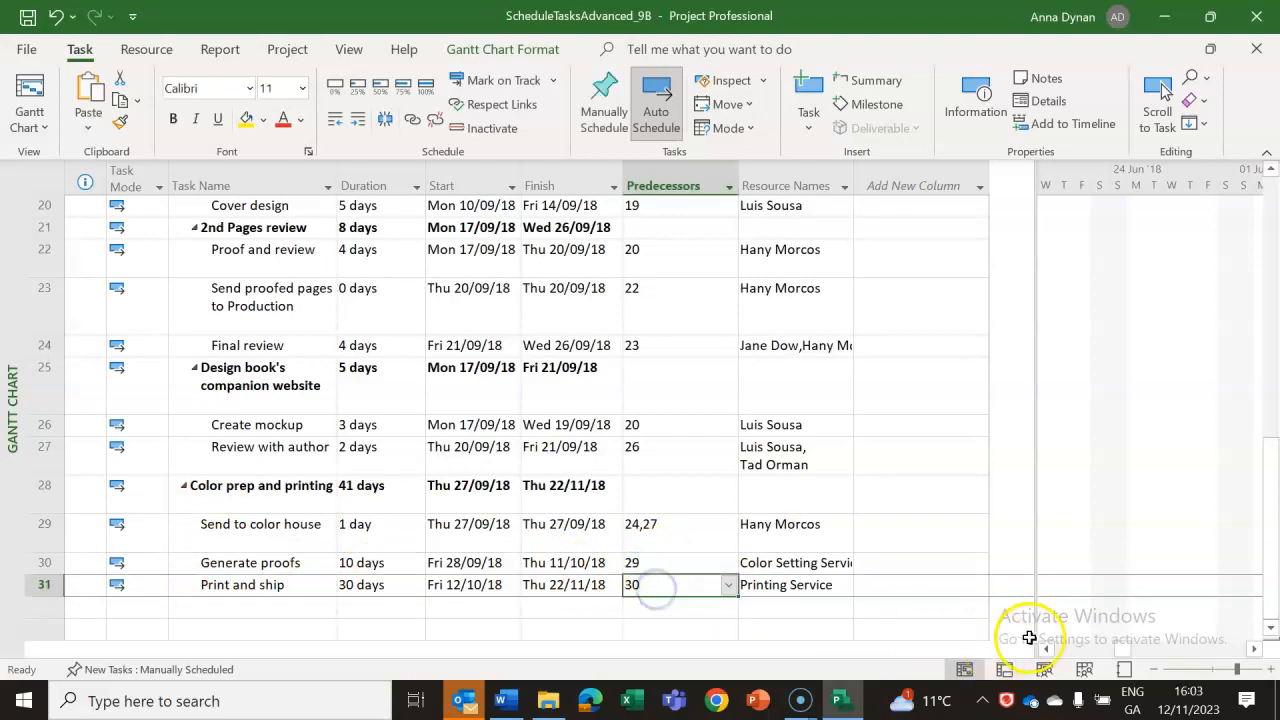
pyautogui.moveTo(1128, 650); pyautogui.dragTo(1218, 648)
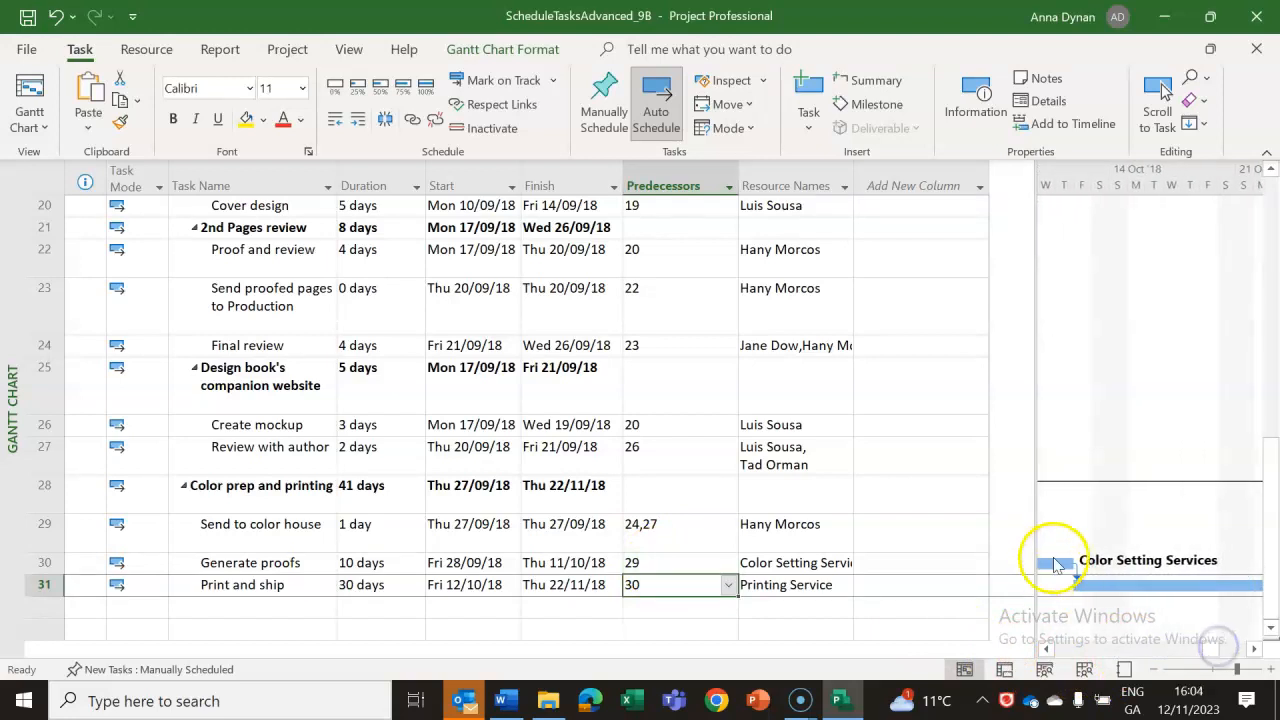
pyautogui.moveTo(1035, 180); pyautogui.dragTo(893, 180)
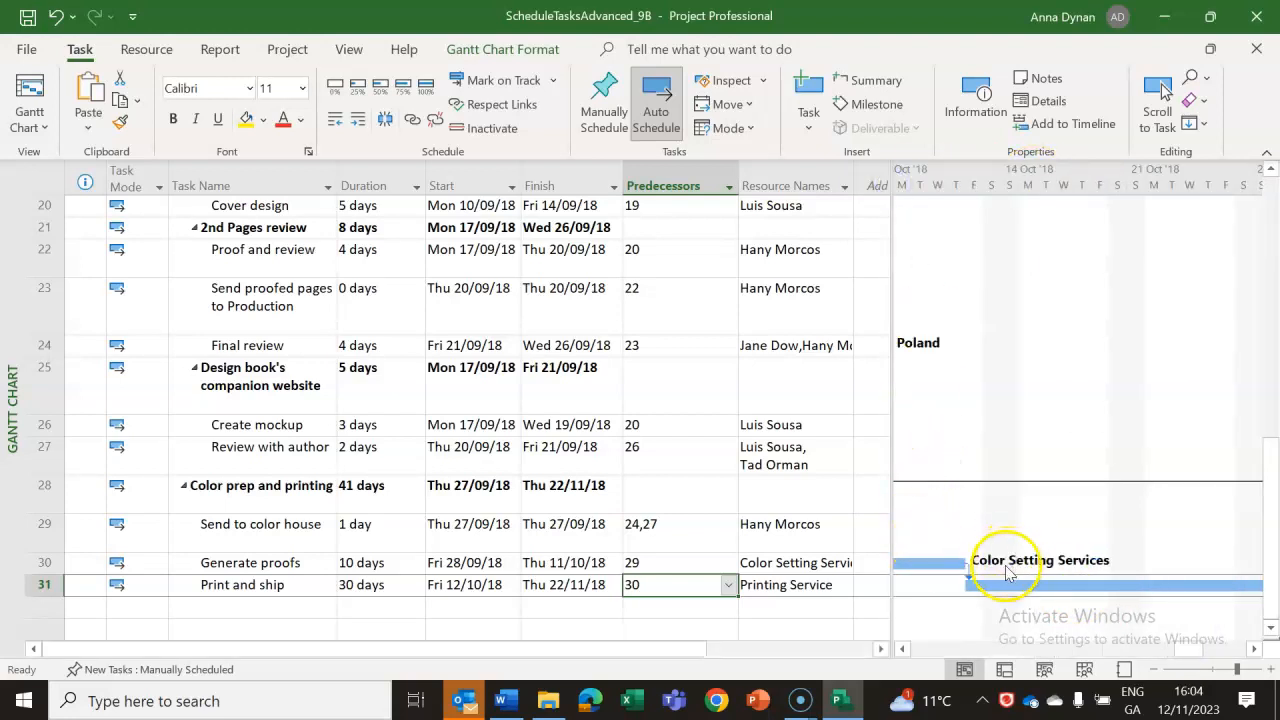
# Set a 3-day lag on the link from task 30 to task 31, Print and ship, and check it in the Gantt chart.
pyautogui.doubleClick(211, 586)
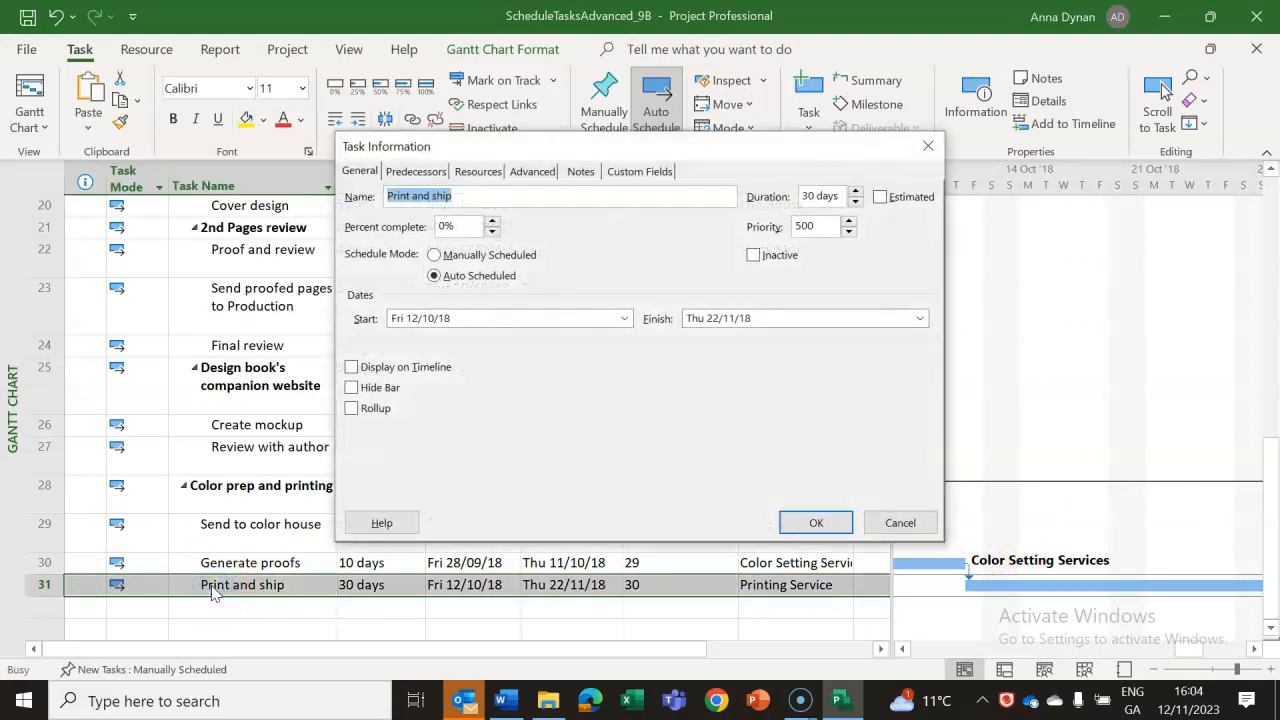
pyautogui.click(478, 173)
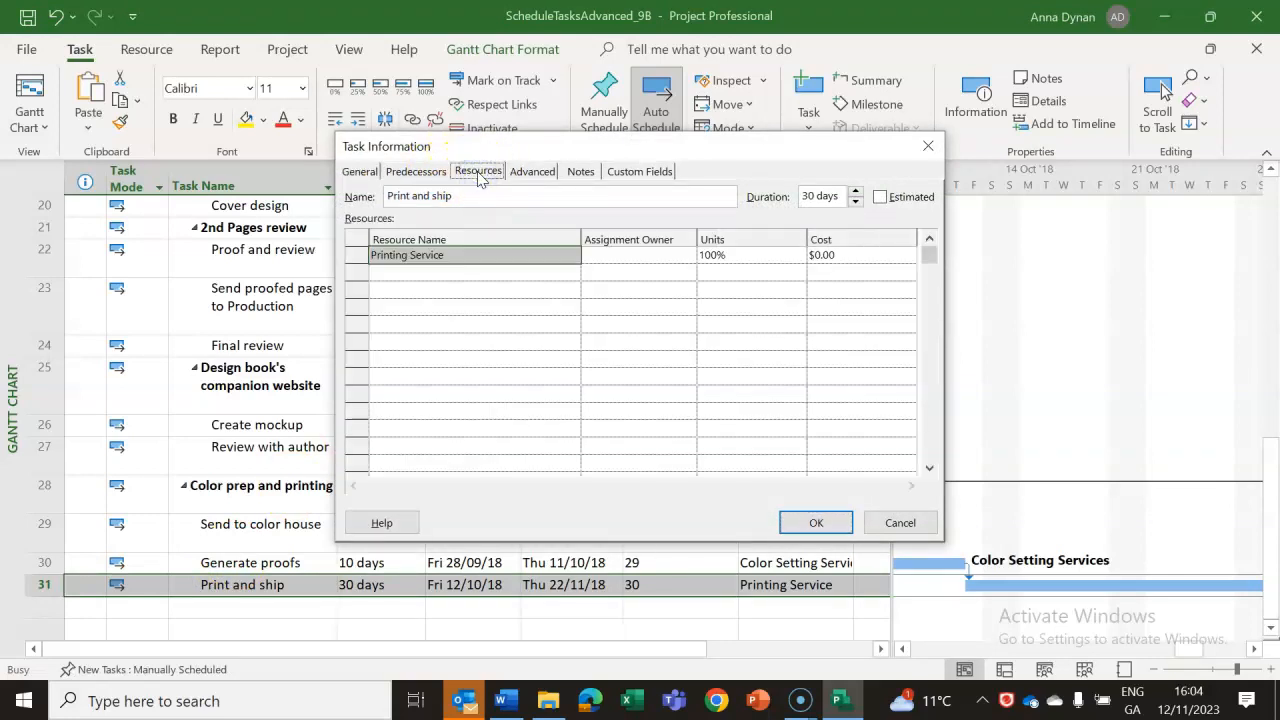
pyautogui.click(532, 171)
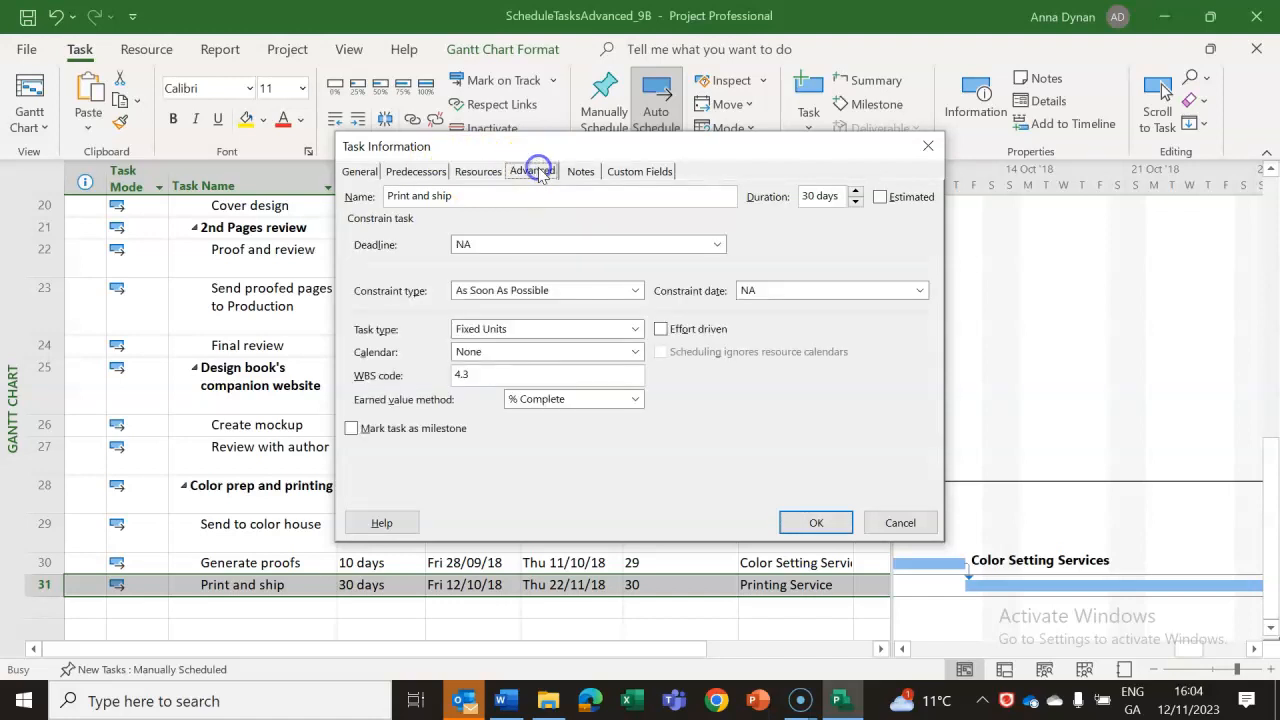
pyautogui.click(581, 171)
pyautogui.click(417, 177)
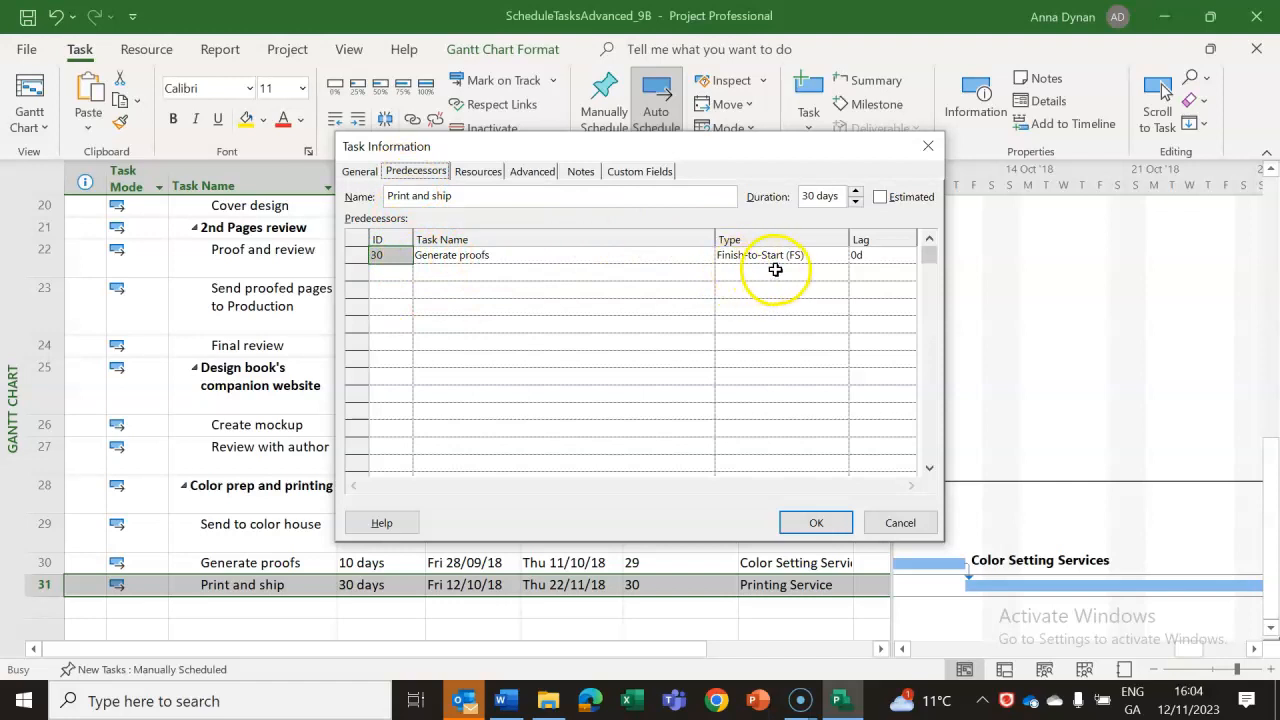
pyautogui.click(875, 257)
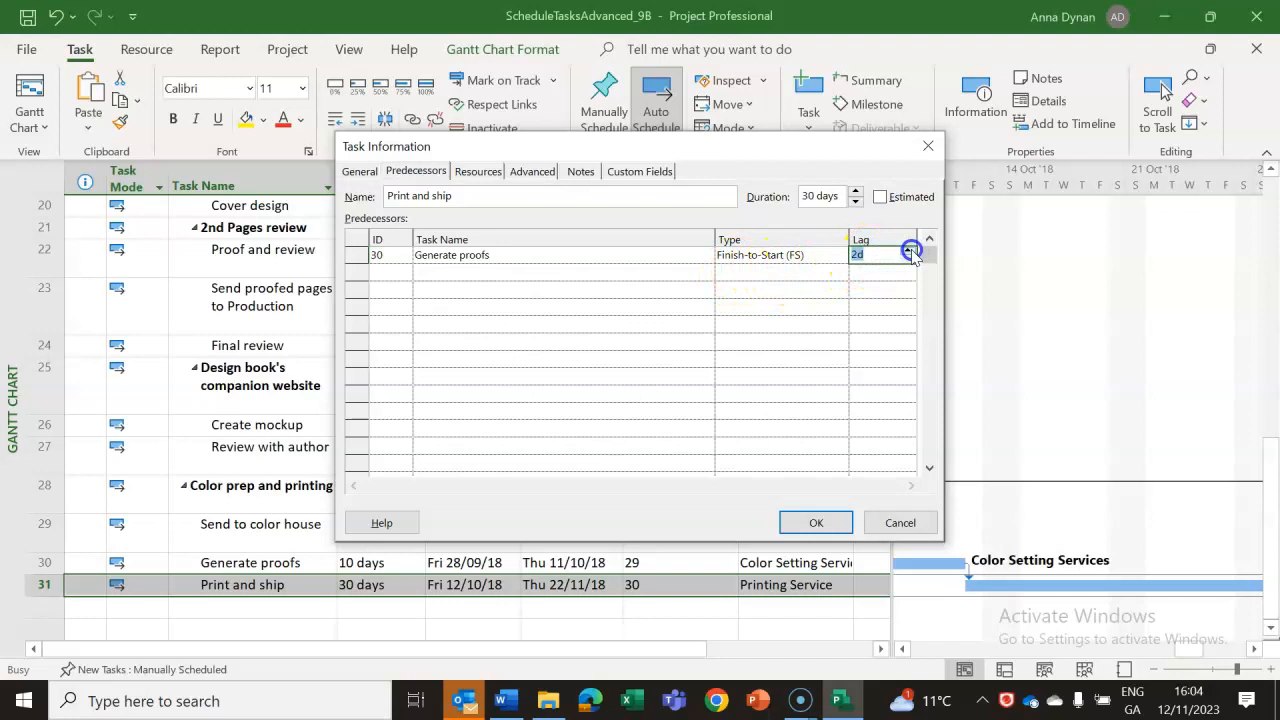
pyautogui.click(818, 524)
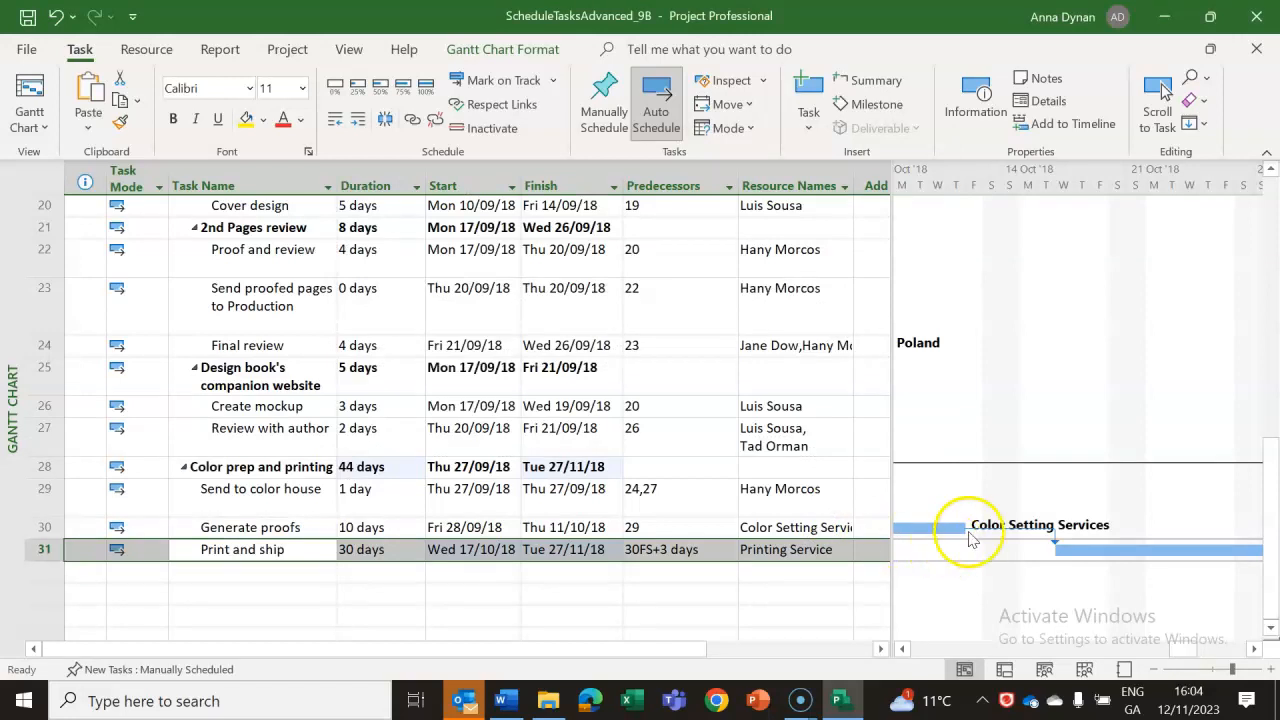
pyautogui.moveTo(968, 537)
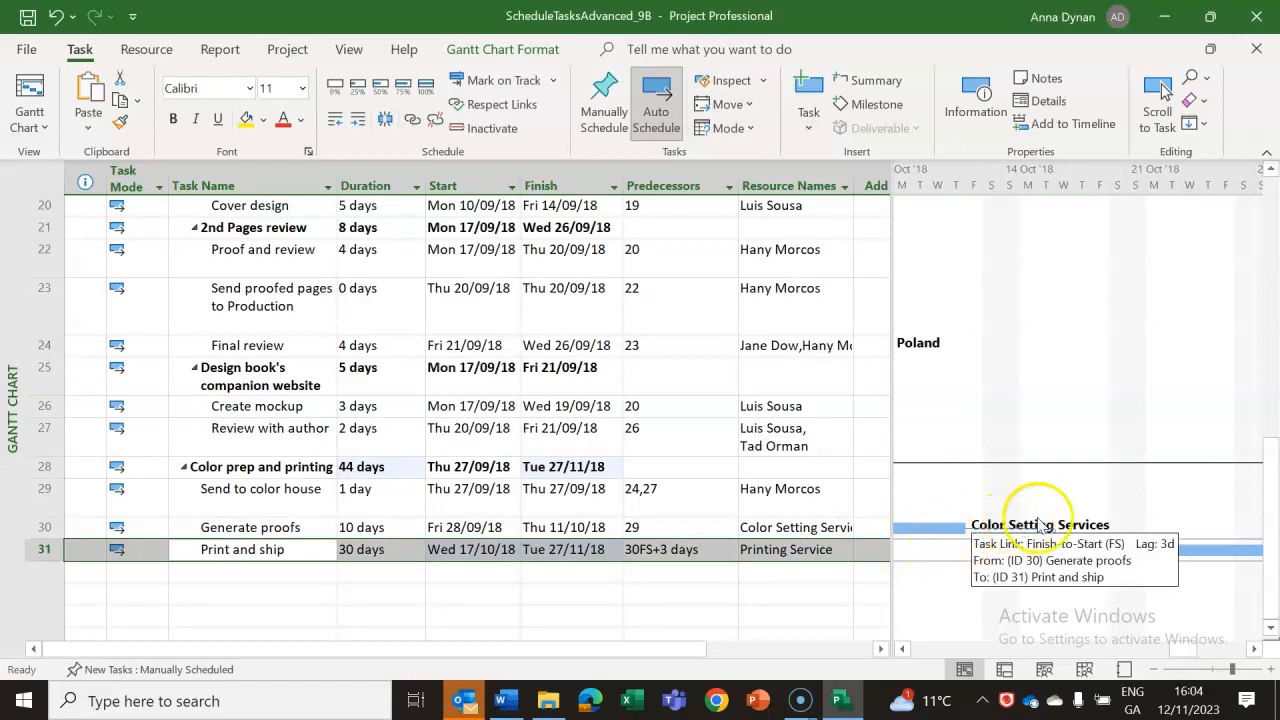
pyautogui.click(960, 468)
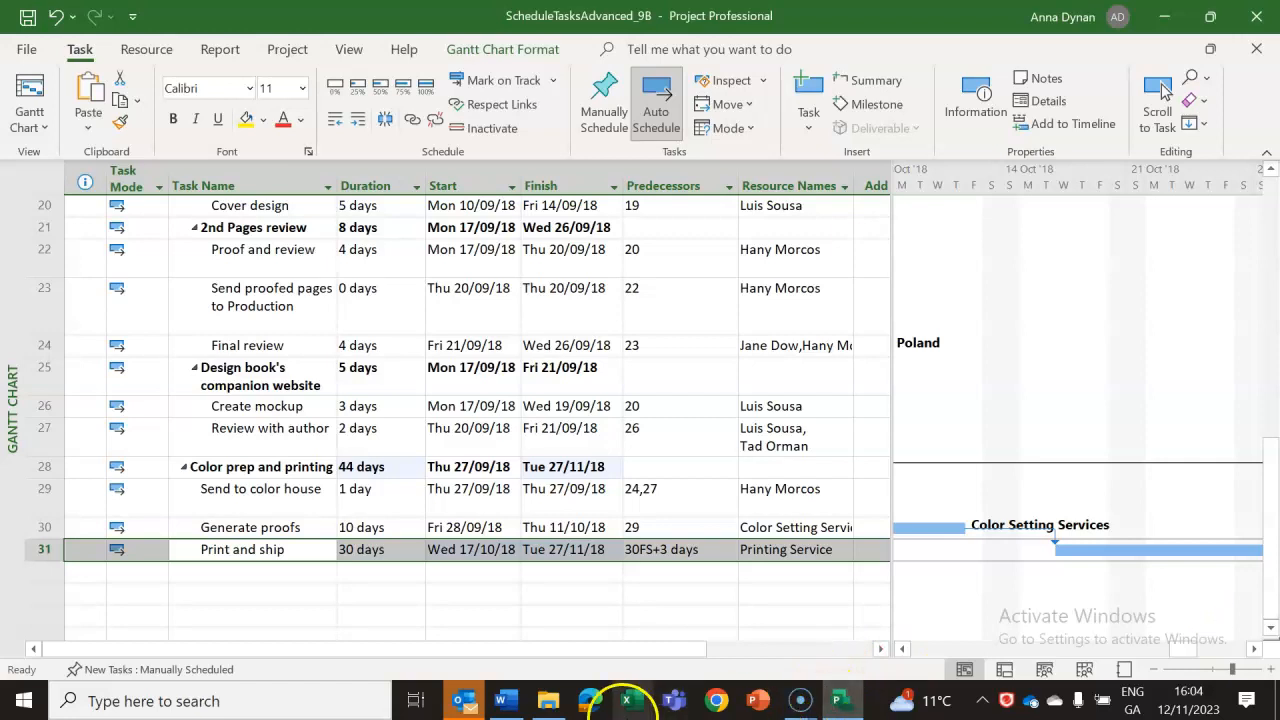
# Reread the task 31 lag steps in the Word lab notes and check them against its Predecessors entry and Gantt link in Project.
pyautogui.click(502, 700)
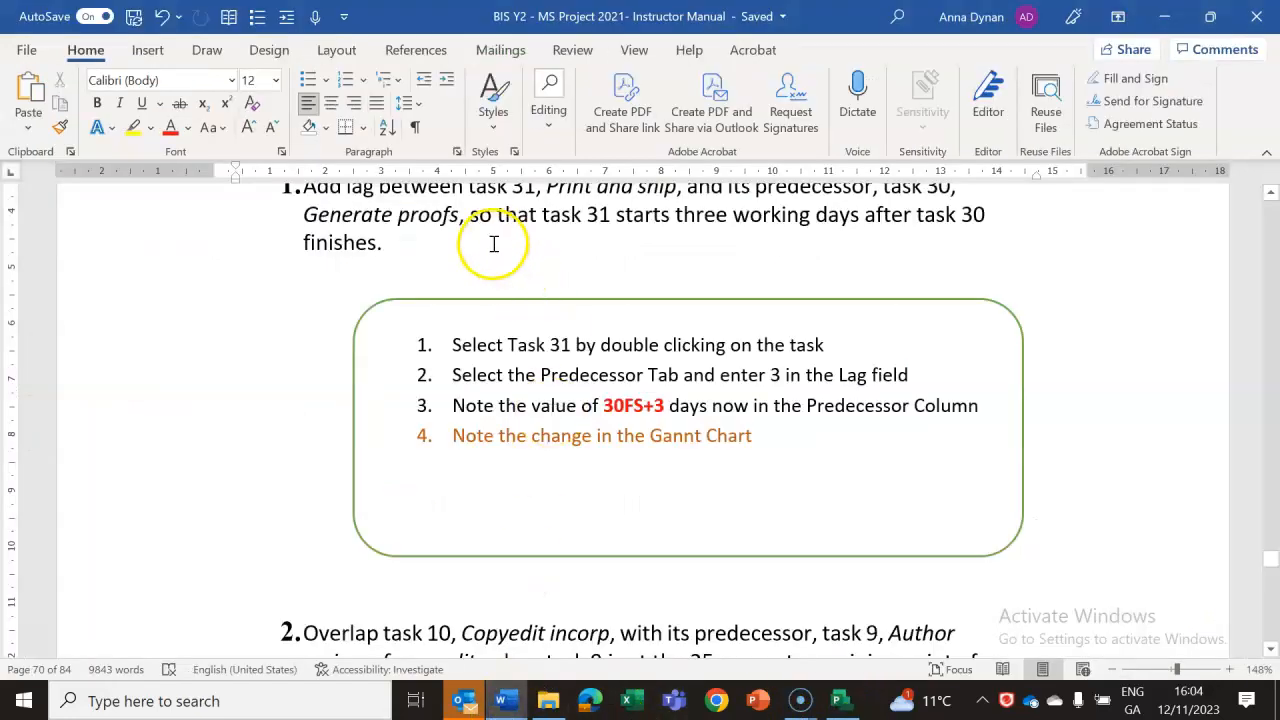
pyautogui.click(1271, 193)
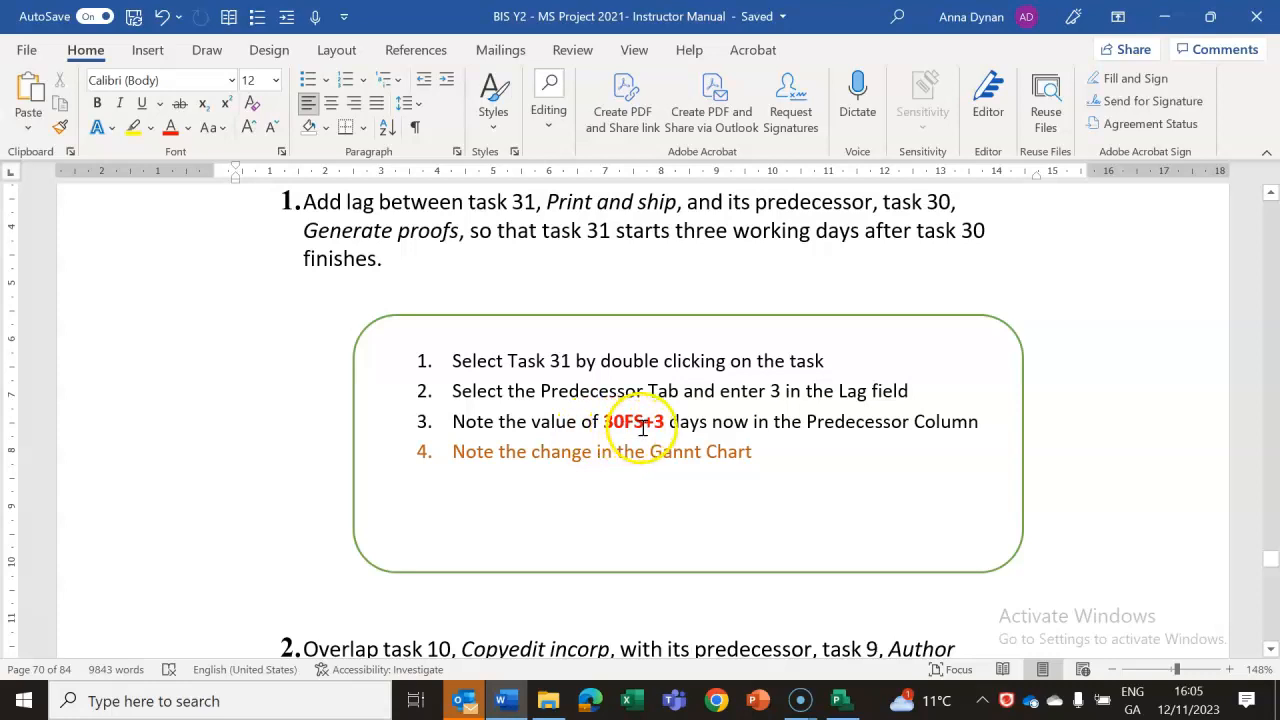
pyautogui.click(839, 700)
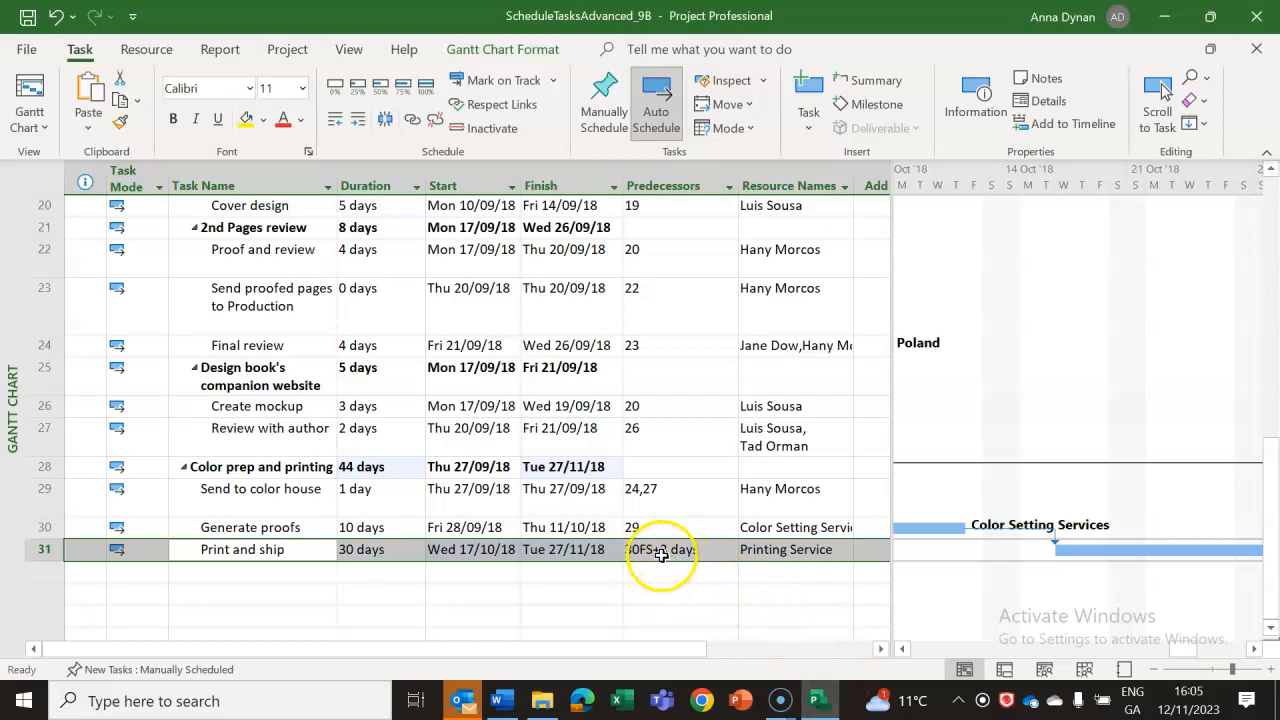
pyautogui.click(648, 590)
pyautogui.click(655, 549)
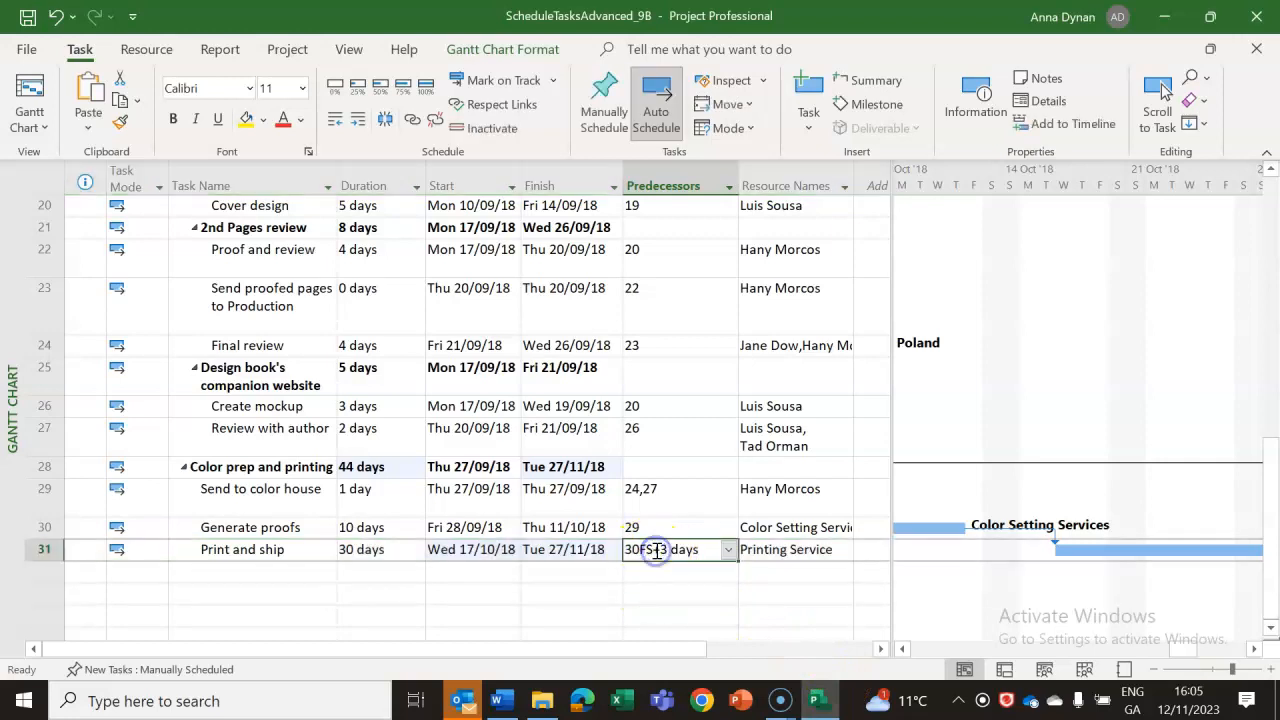
pyautogui.click(657, 570)
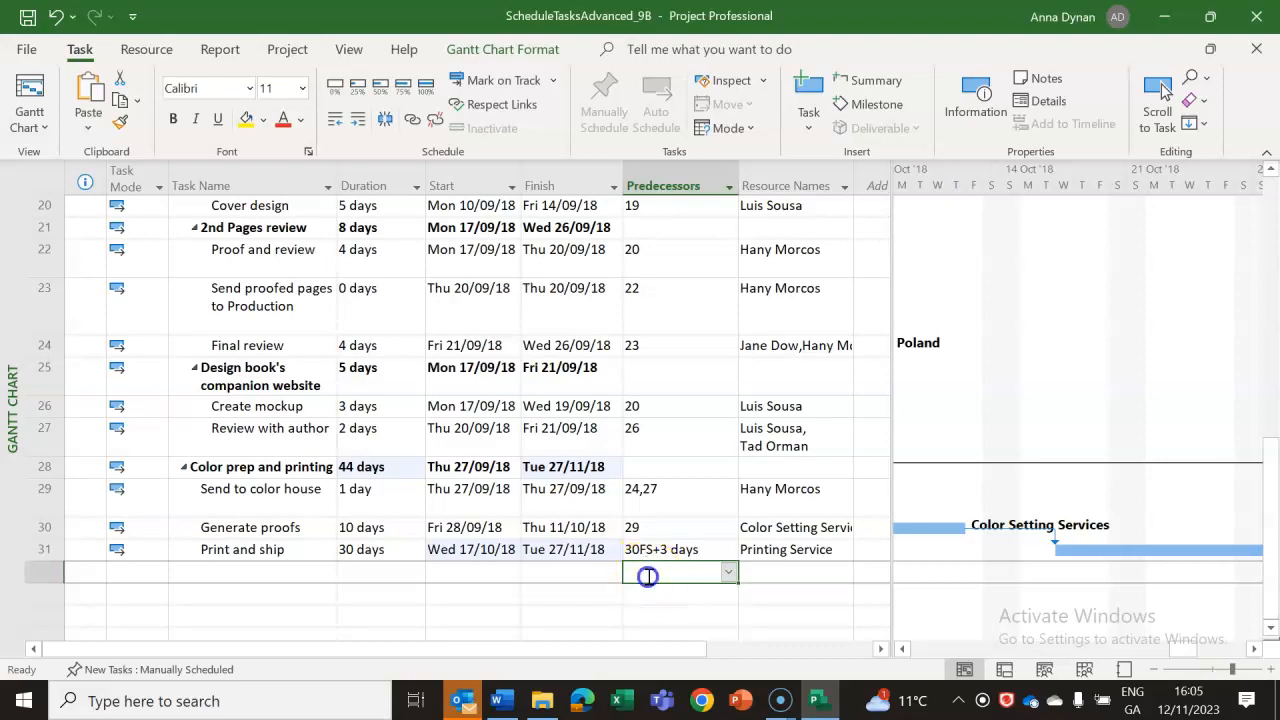
pyautogui.click(656, 547)
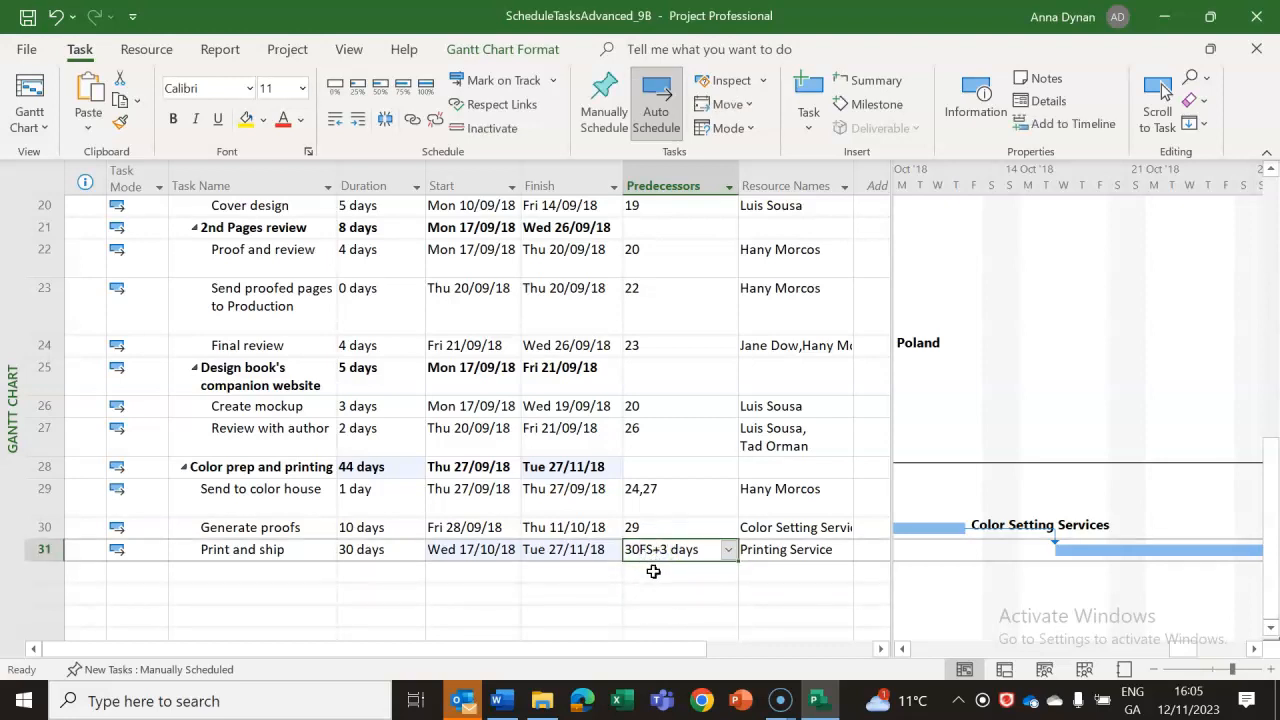
pyautogui.click(654, 572)
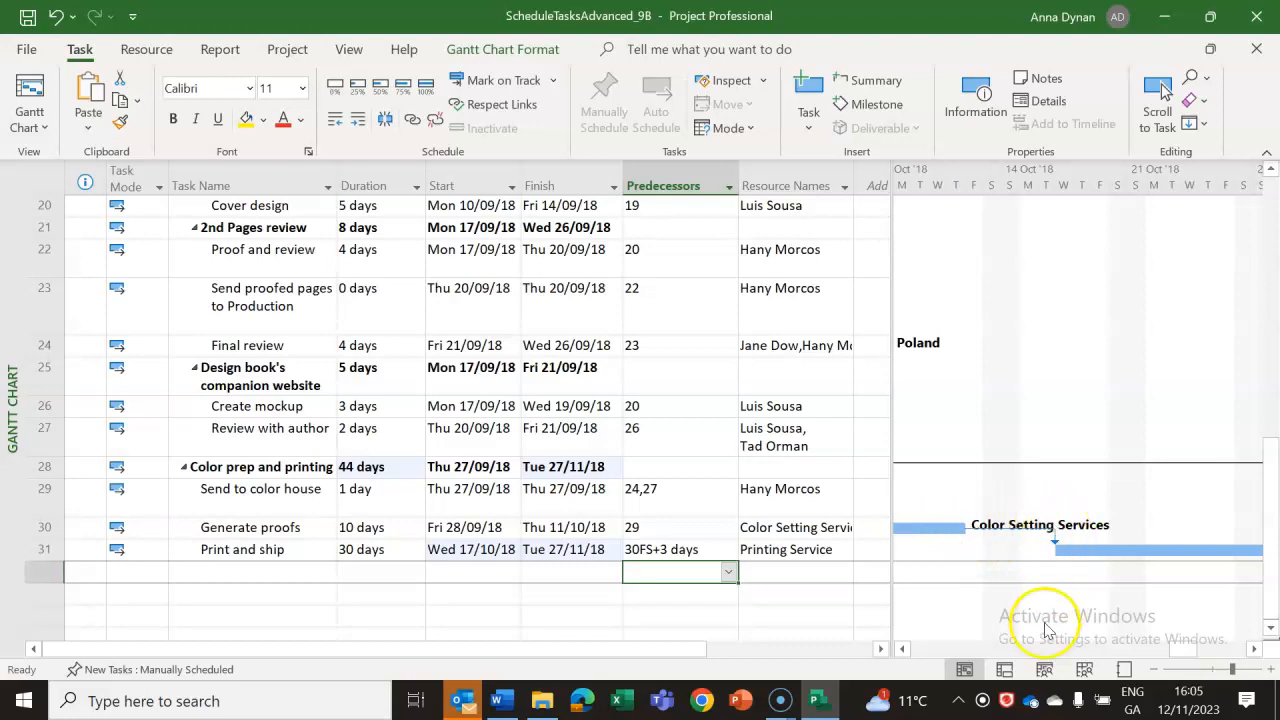
pyautogui.moveTo(1182, 648)
pyautogui.mouseDown()
pyautogui.moveTo(1252, 648)
pyautogui.moveTo(1145, 643)
pyautogui.moveTo(1184, 640)
pyautogui.moveTo(1172, 640)
pyautogui.mouseUp()
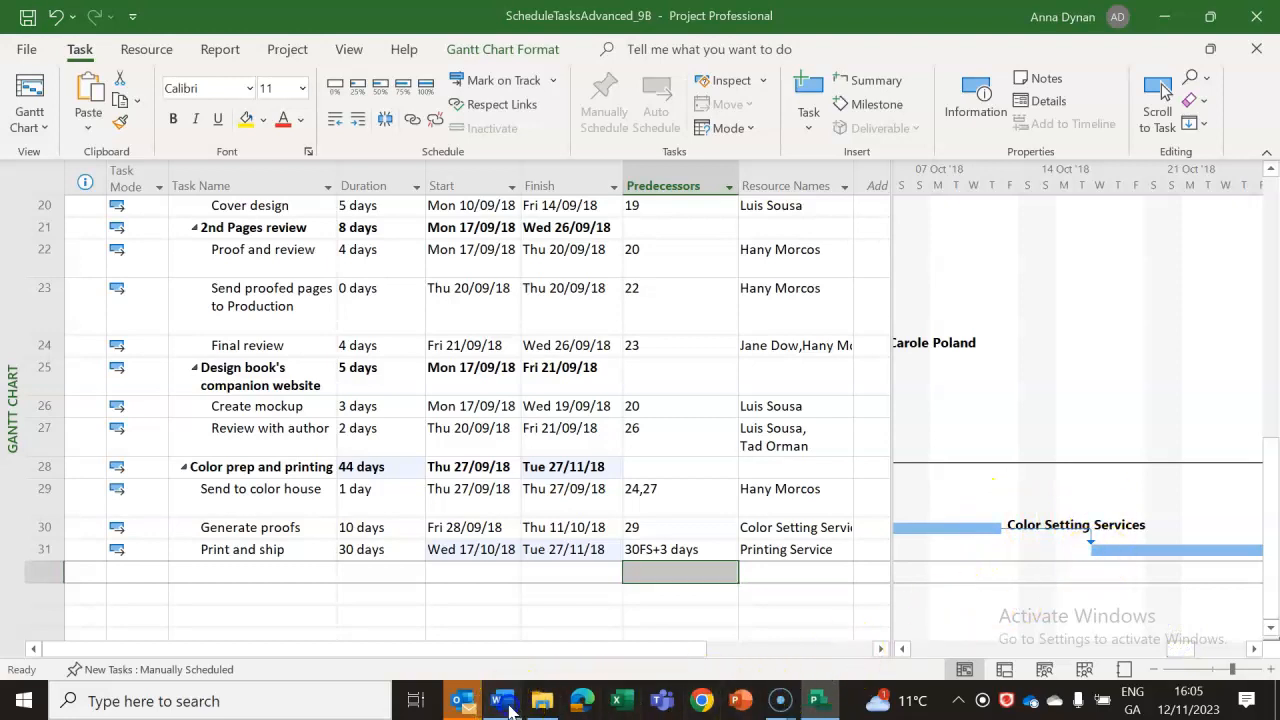
pyautogui.click(508, 705)
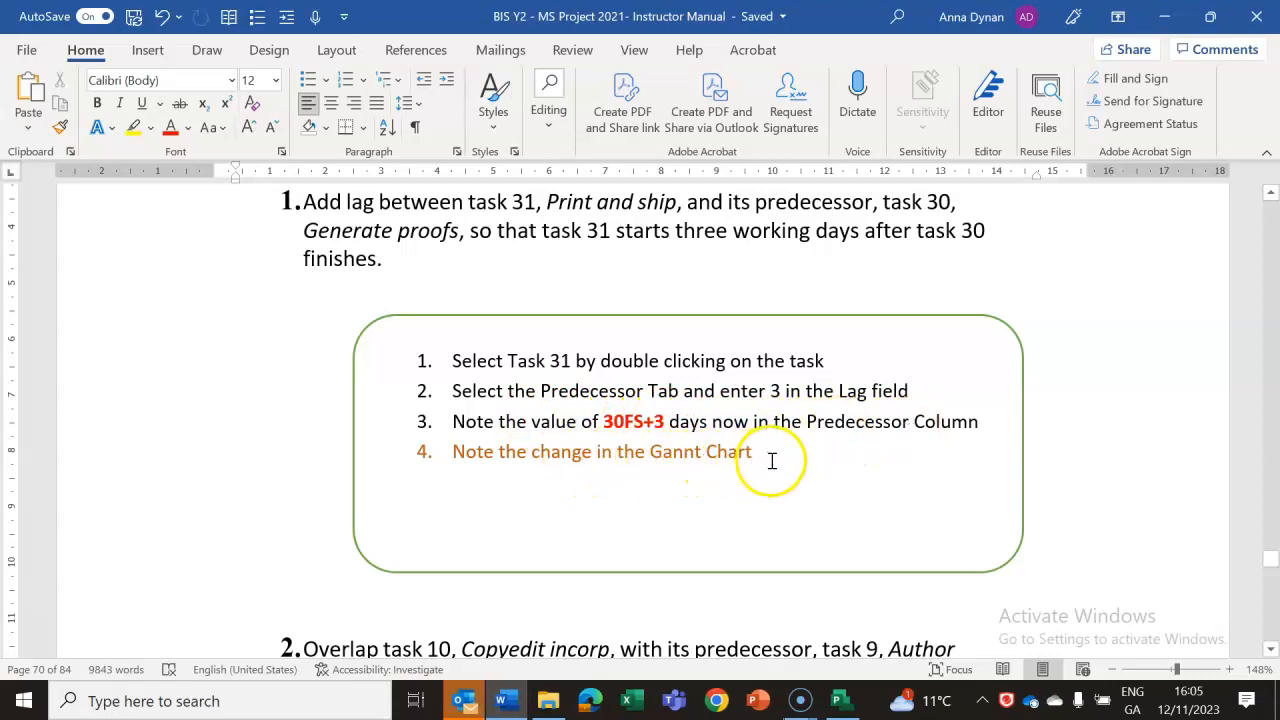
pyautogui.click(840, 702)
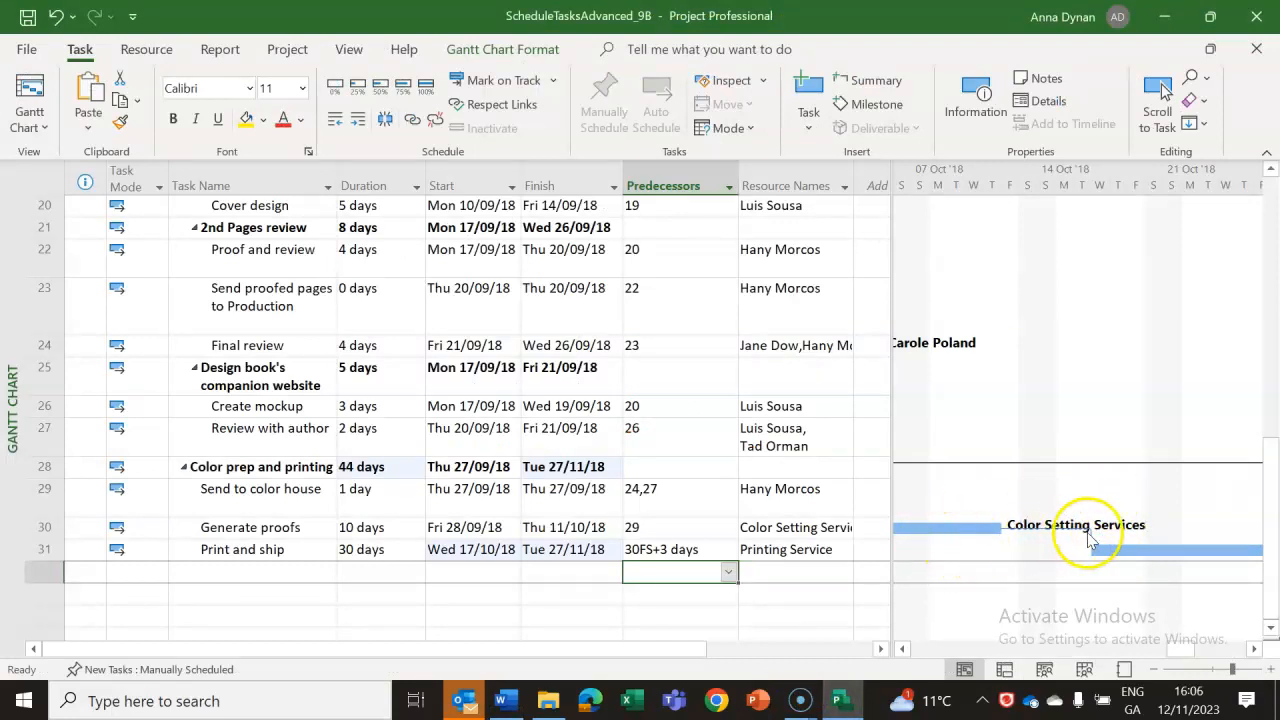
# Switch to the Word lab notes, read item 2 on overlapping task 10 with task 9, and color "negative lead time." red.
pyautogui.click(508, 702)
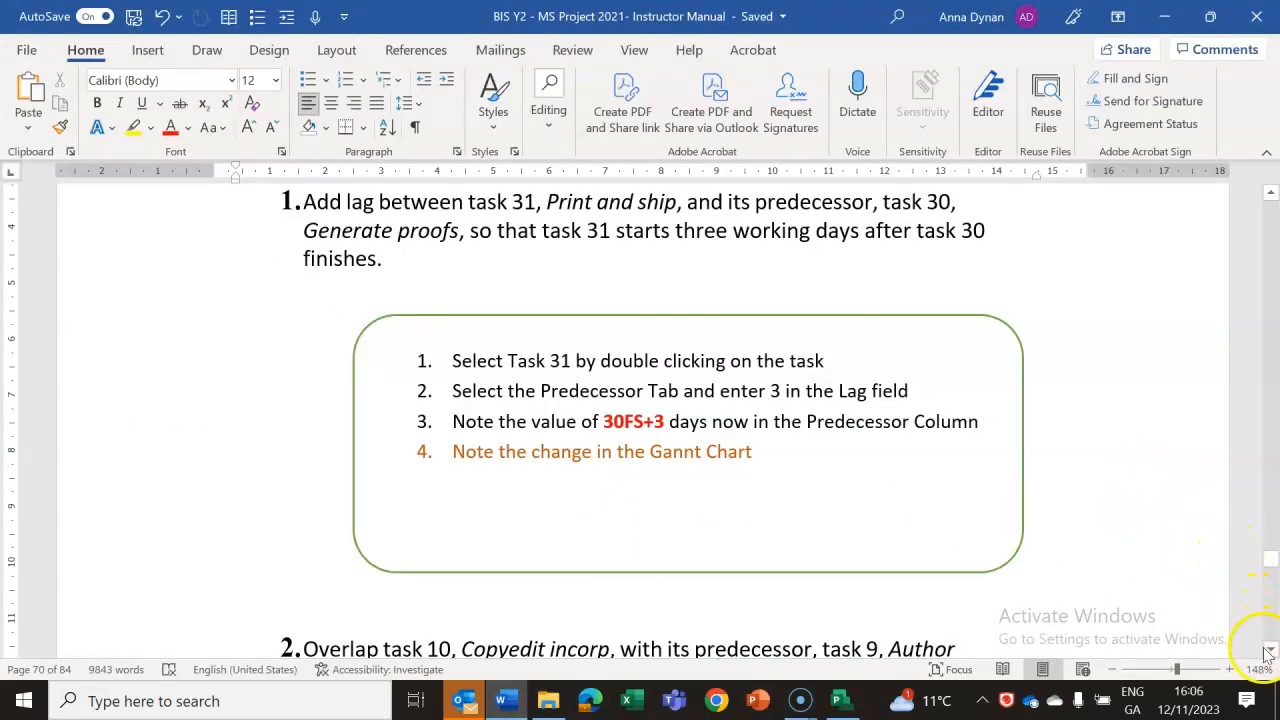
pyautogui.moveTo(1271, 651); pyautogui.dragTo(1272, 654)
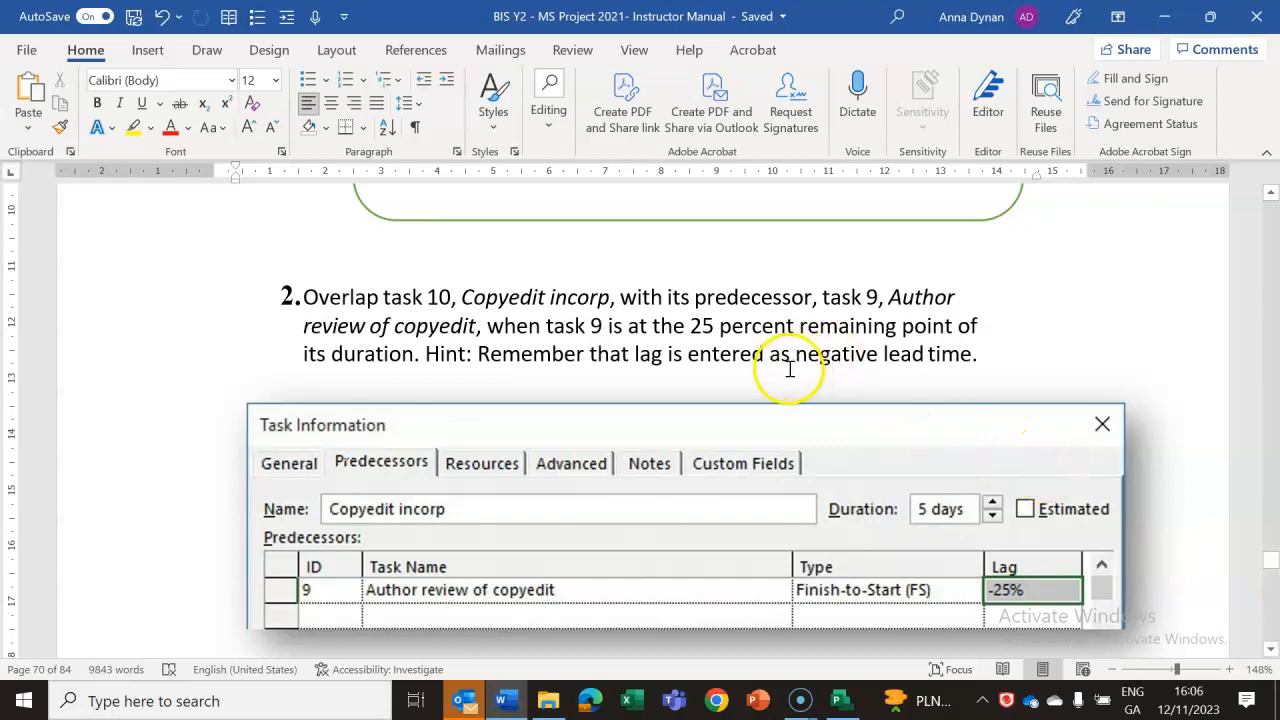
pyautogui.moveTo(811, 354); pyautogui.dragTo(979, 354)
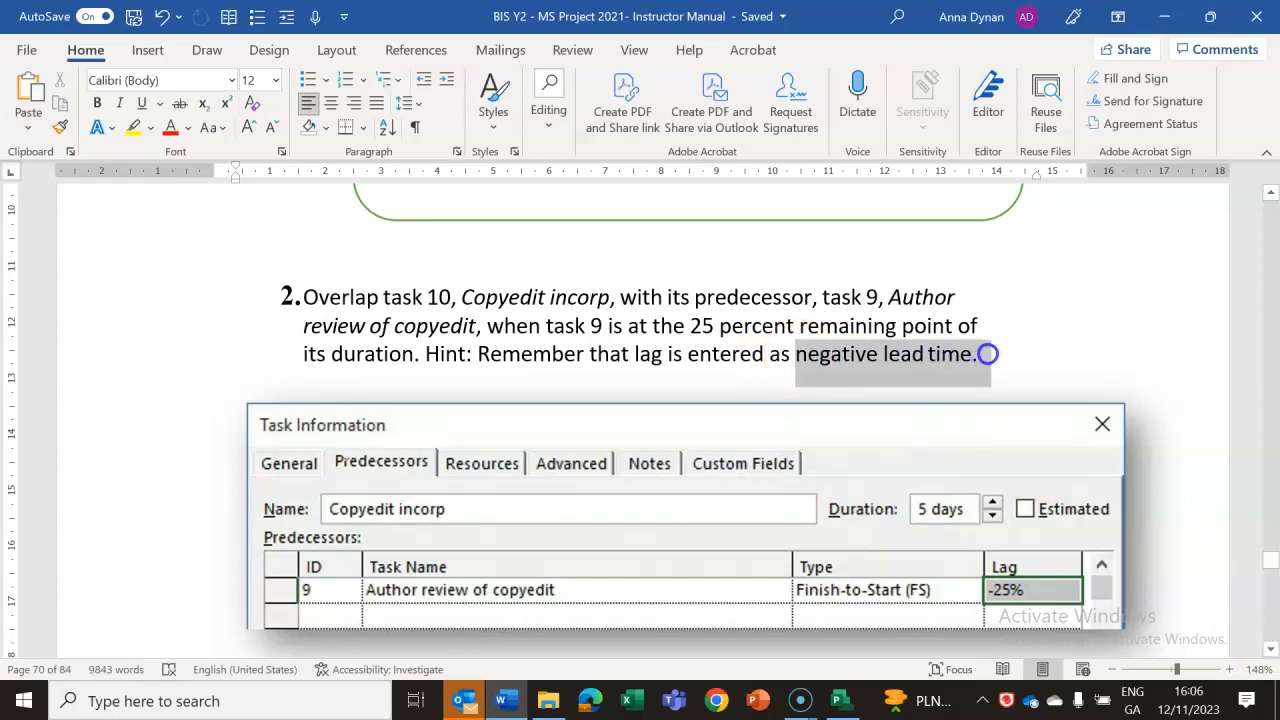
pyautogui.click(171, 128)
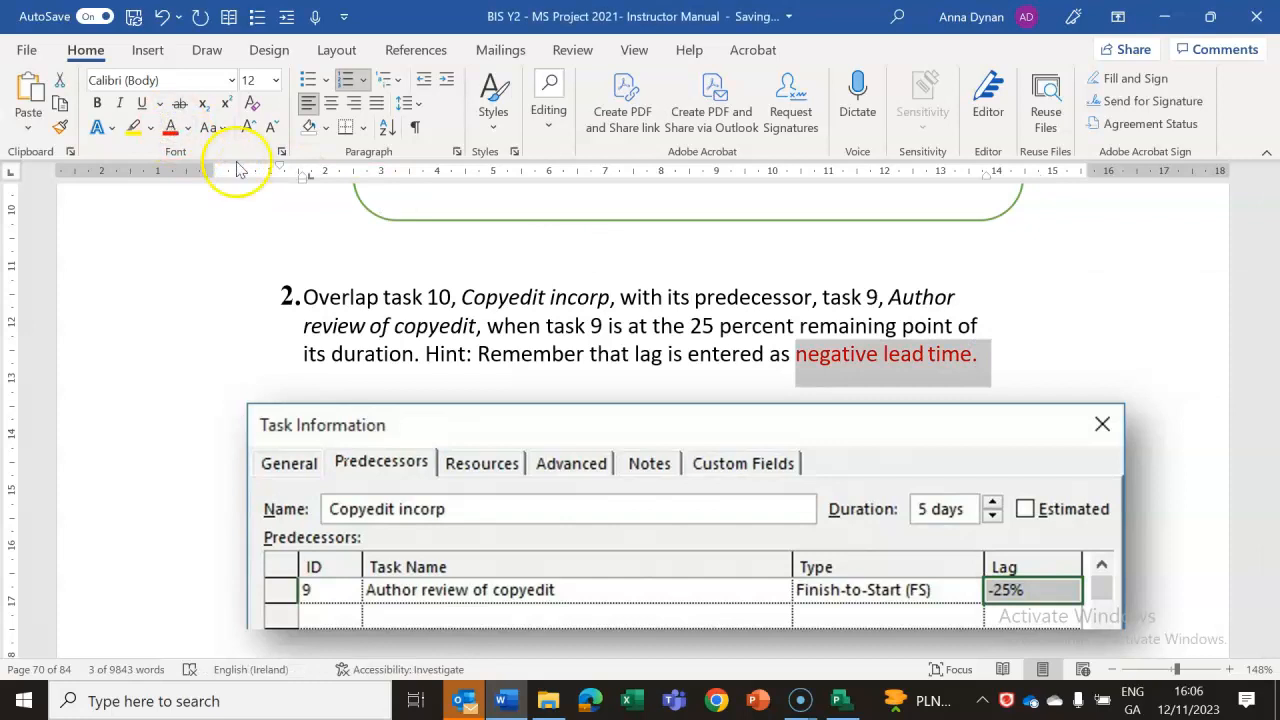
# Examine tasks 9 and 10 and their bars in the Project plan's Gantt chart, rechecking item 2 in the Word lab notes.
pyautogui.click(843, 703)
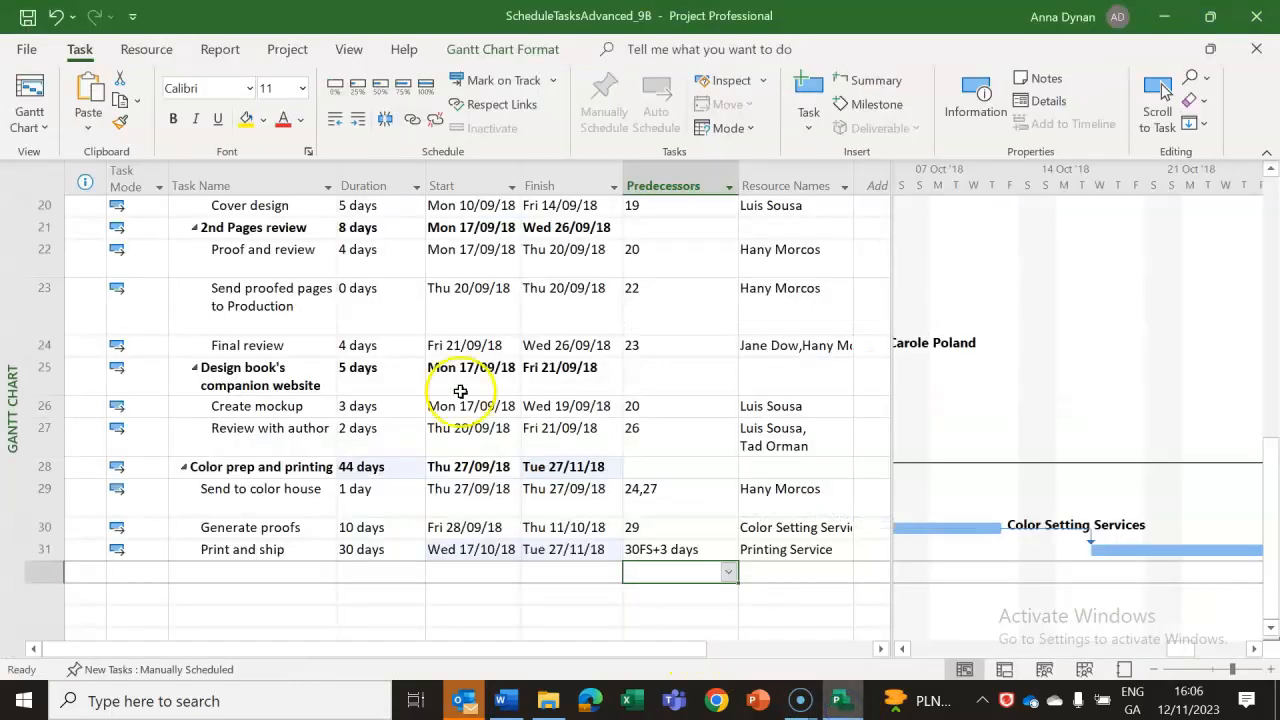
pyautogui.moveTo(1275, 480); pyautogui.dragTo(1275, 268)
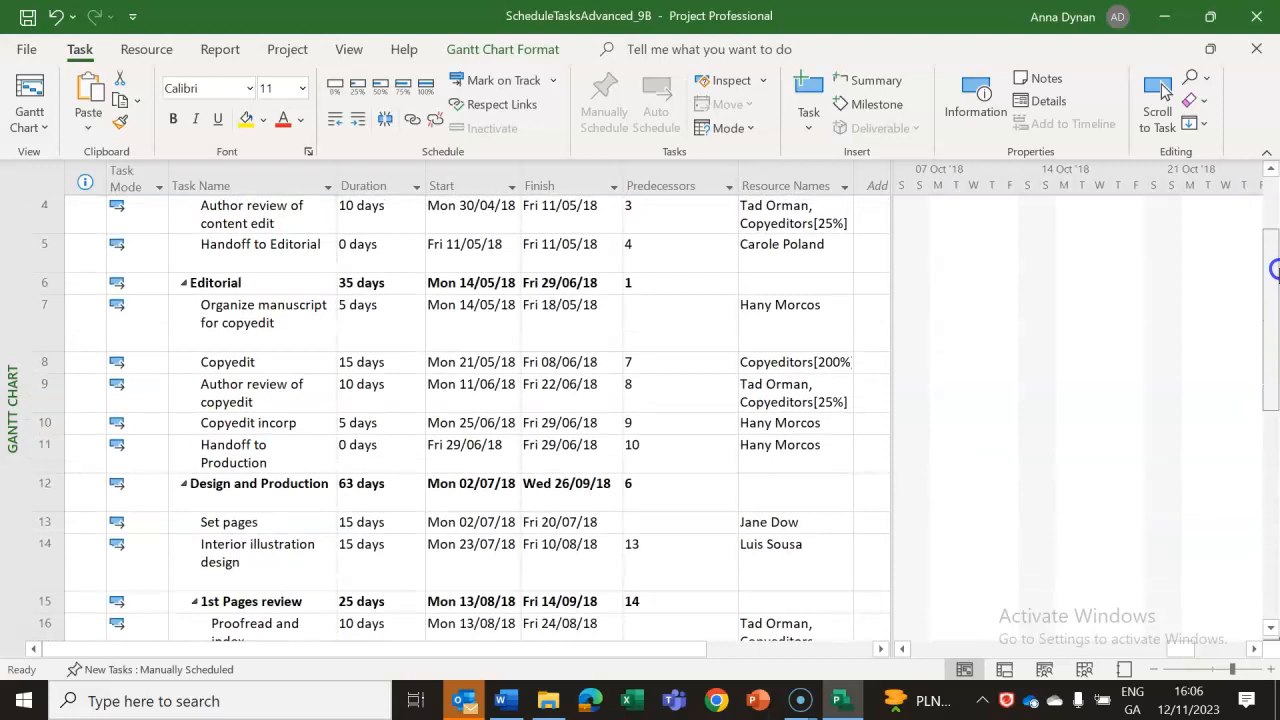
pyautogui.click(376, 398)
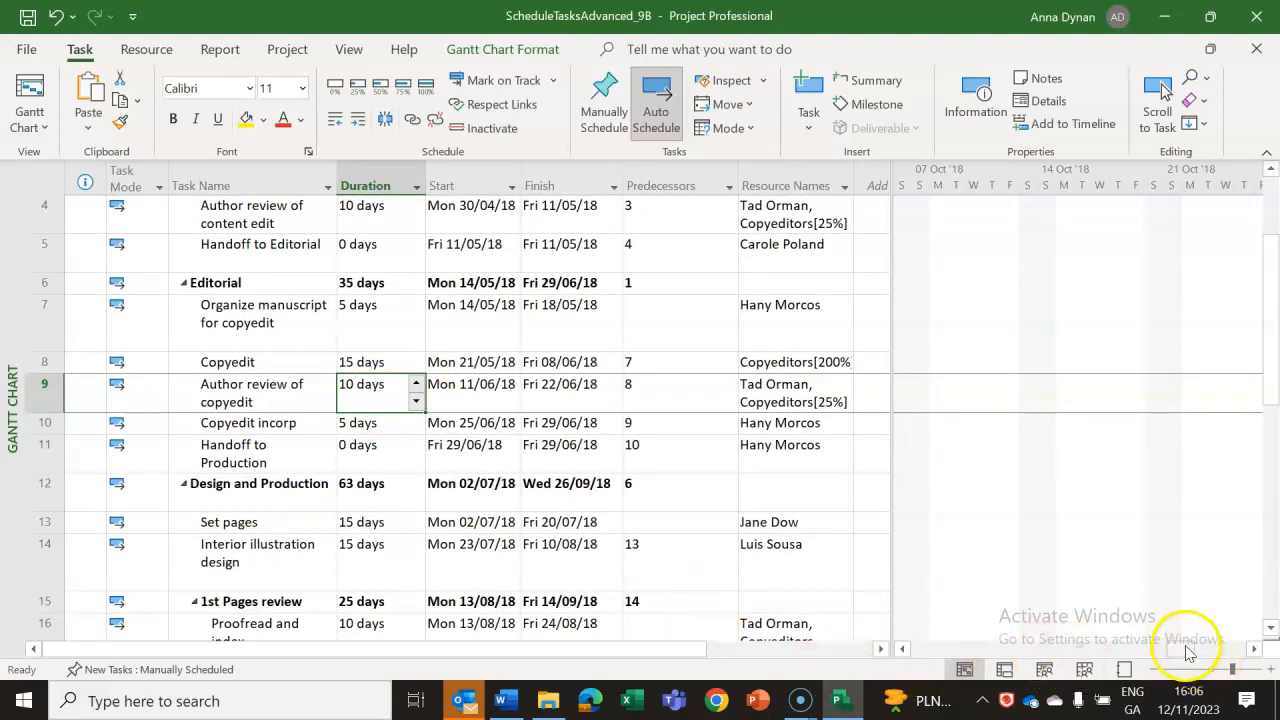
pyautogui.moveTo(1058, 641); pyautogui.dragTo(1015, 648)
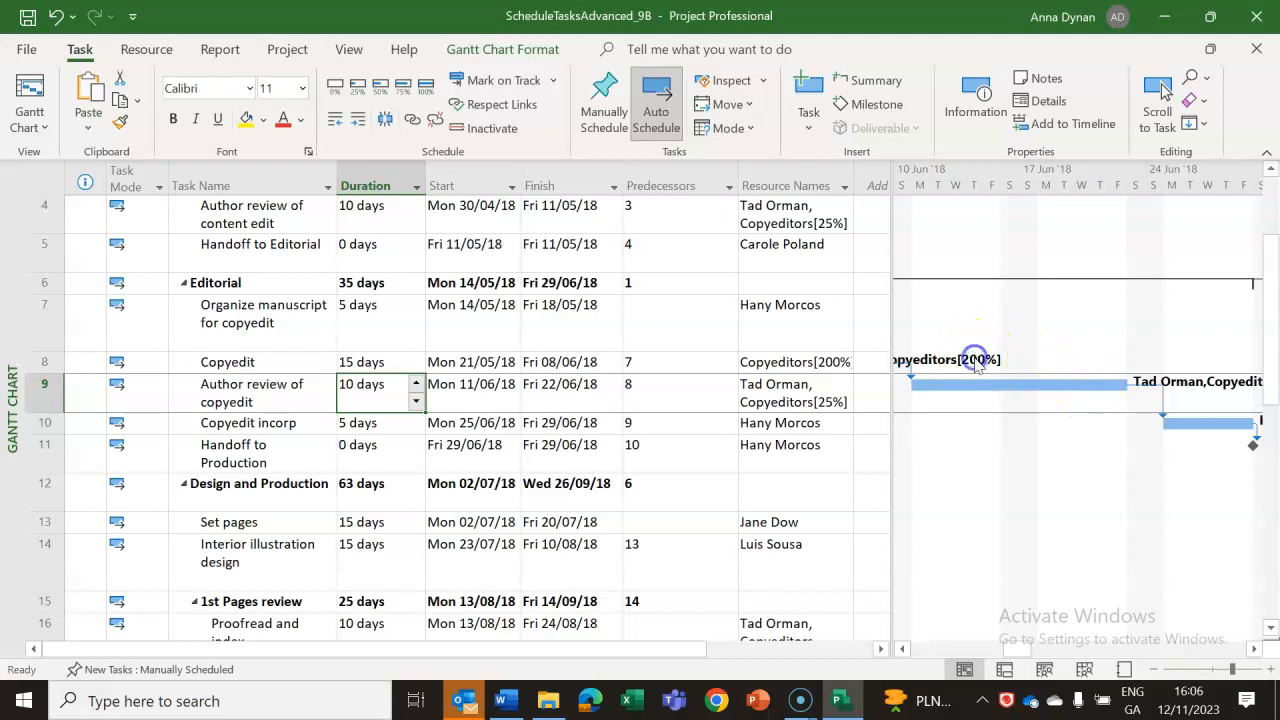
pyautogui.click(902, 649)
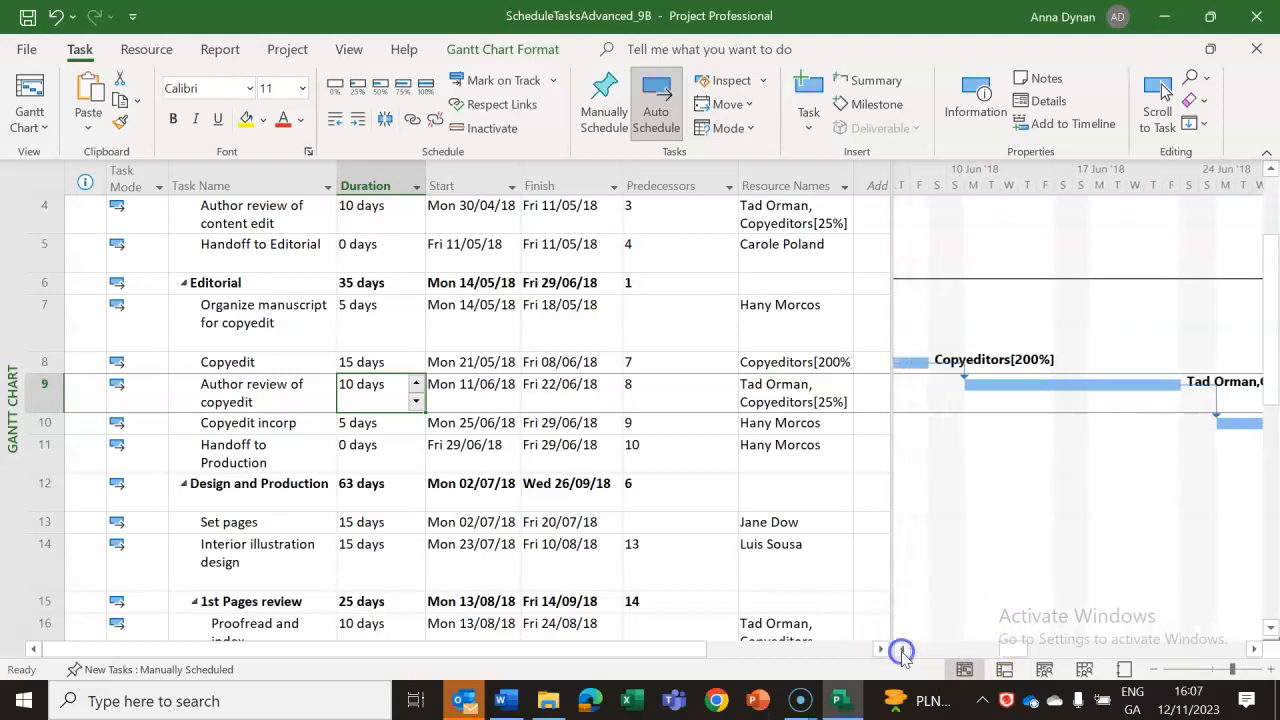
pyautogui.click(902, 650)
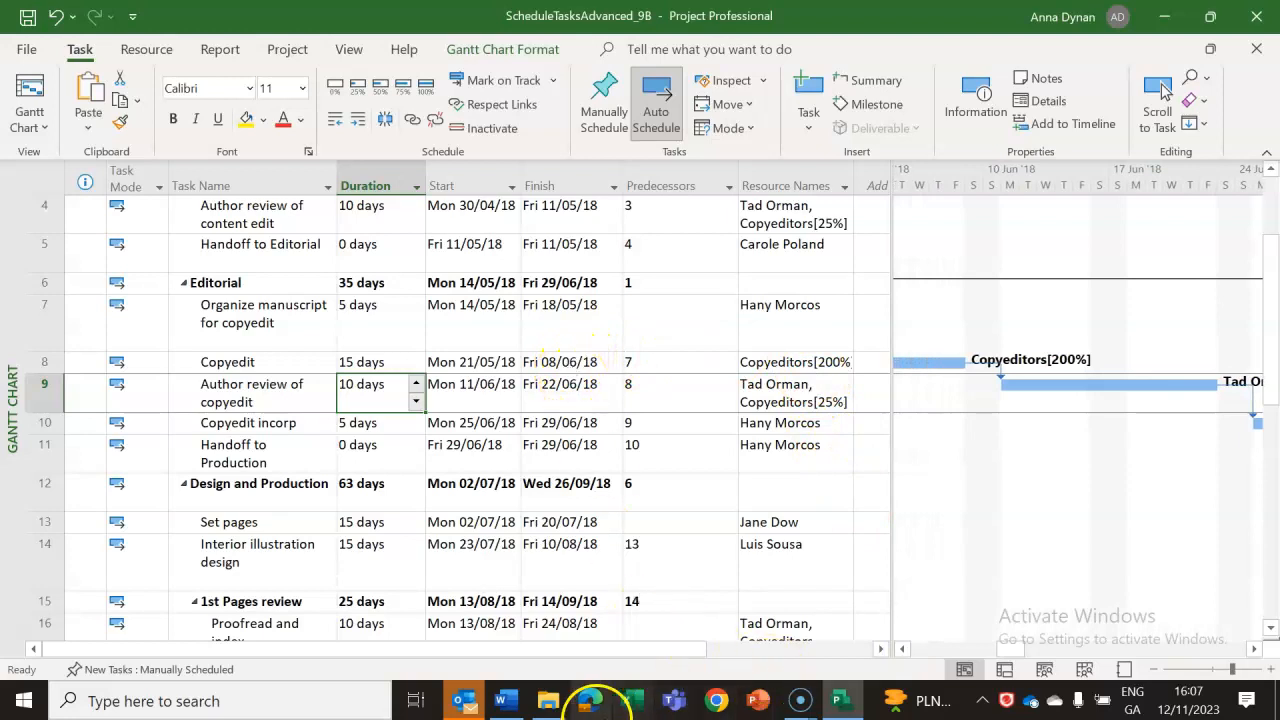
pyautogui.click(508, 698)
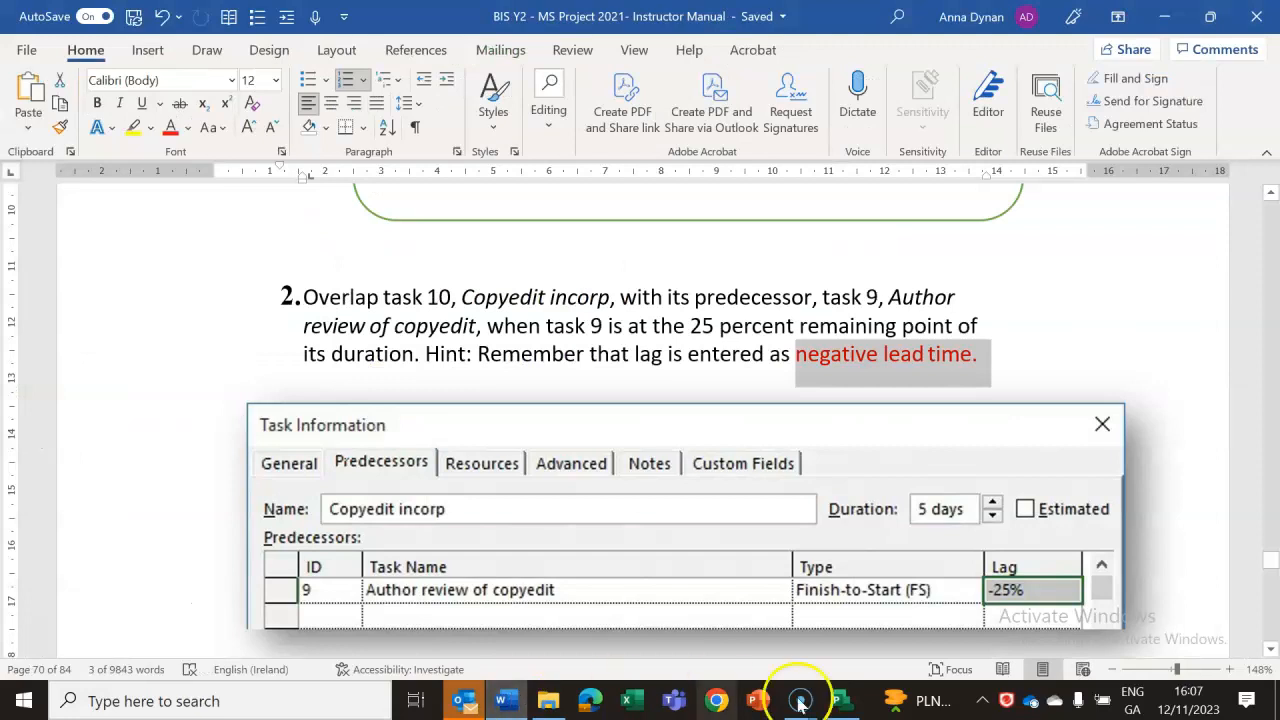
pyautogui.click(840, 702)
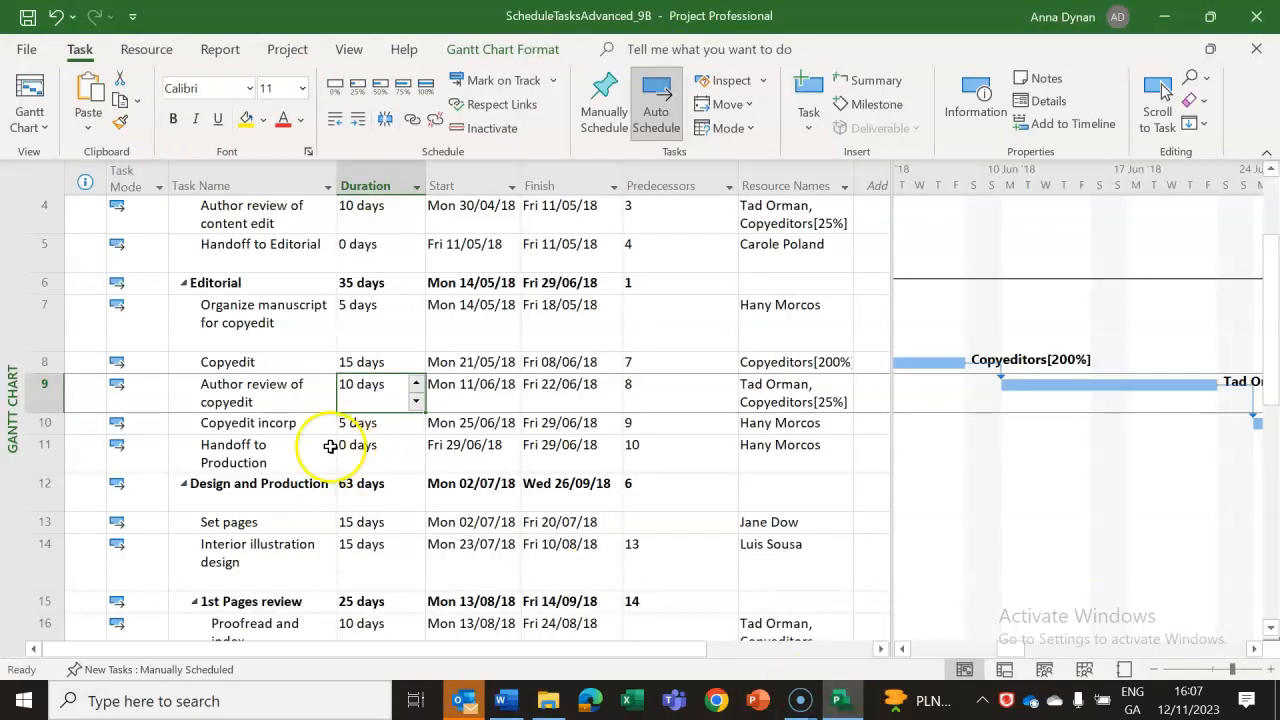
# Set the lag on task 8, Copyedit, from its predecessor, task 7, to -25%.
pyautogui.doubleClick(288, 366)
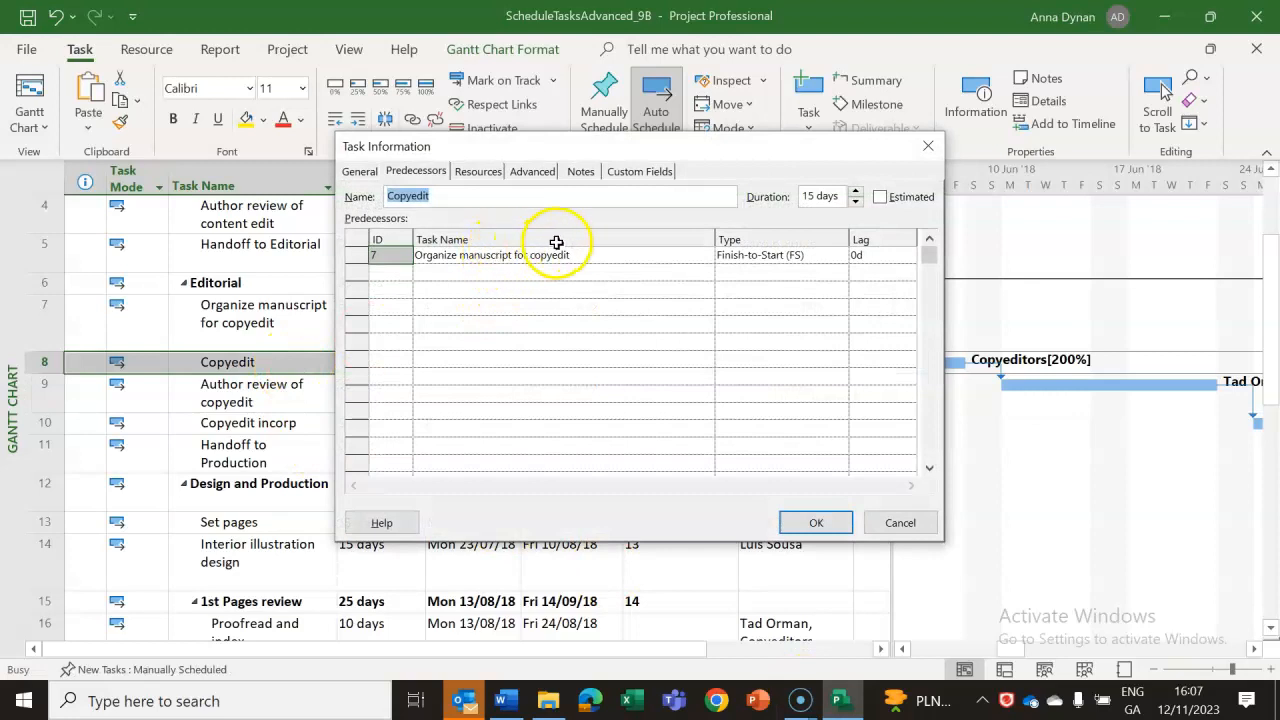
pyautogui.click(888, 258)
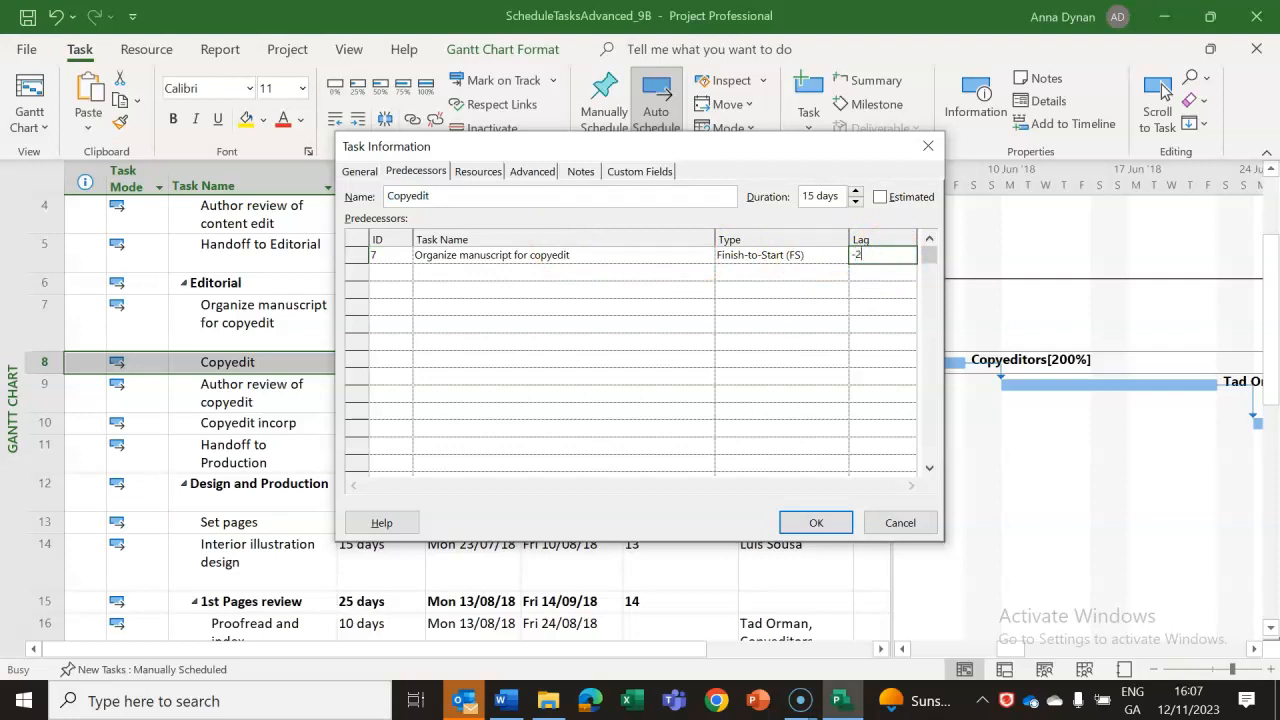
pyautogui.click(815, 523)
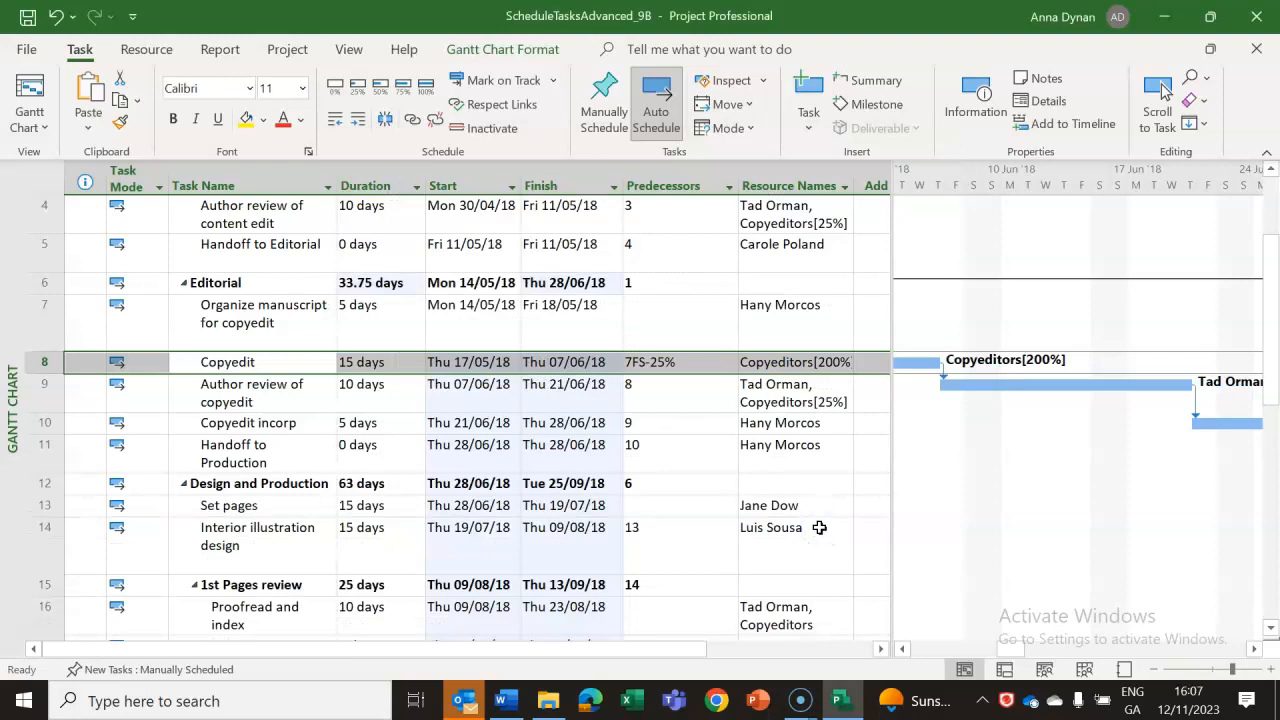
# Check the Predecessors entry of task 8, Copyedit, and its bar in the Gantt chart.
pyautogui.click(902, 648)
pyautogui.click(902, 648)
pyautogui.click(902, 648)
pyautogui.click(902, 648)
pyautogui.click(688, 427)
pyautogui.click(665, 362)
pyautogui.click(686, 362)
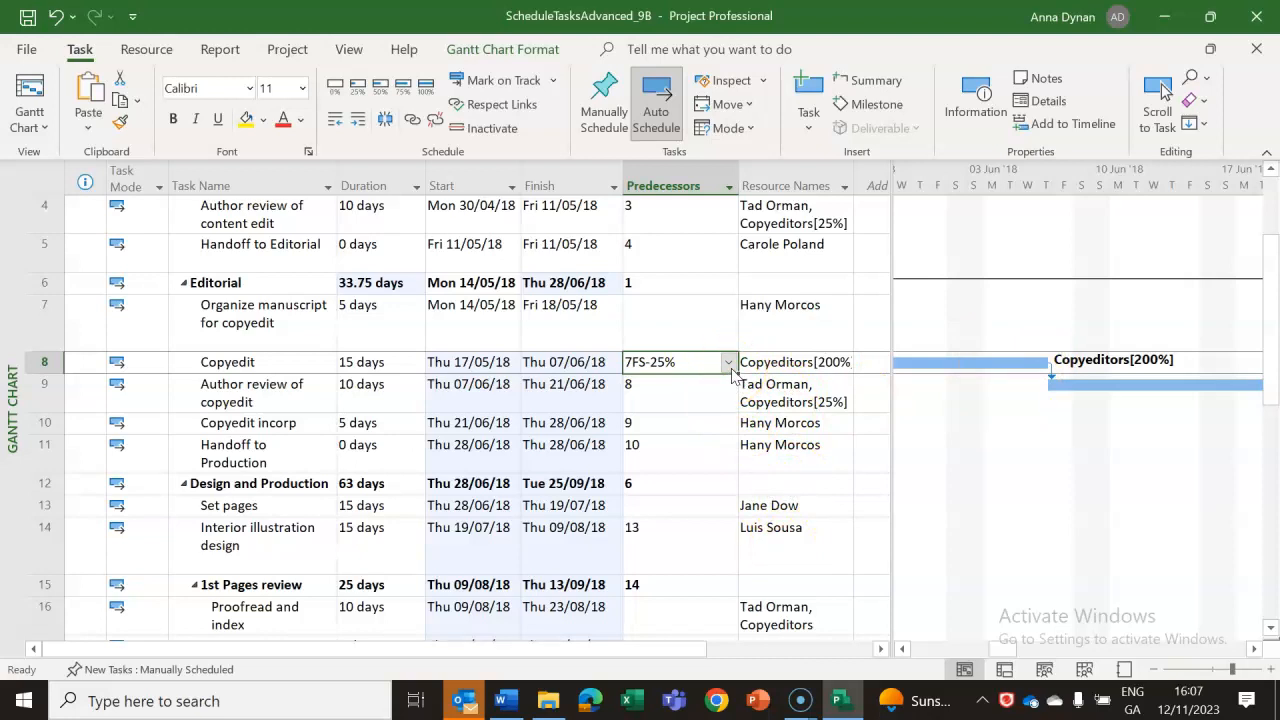
# Set the lag on task 8, Copyedit, from its predecessor, task 7, to -50% and check its Predecessors entry.
pyautogui.click(563, 364)
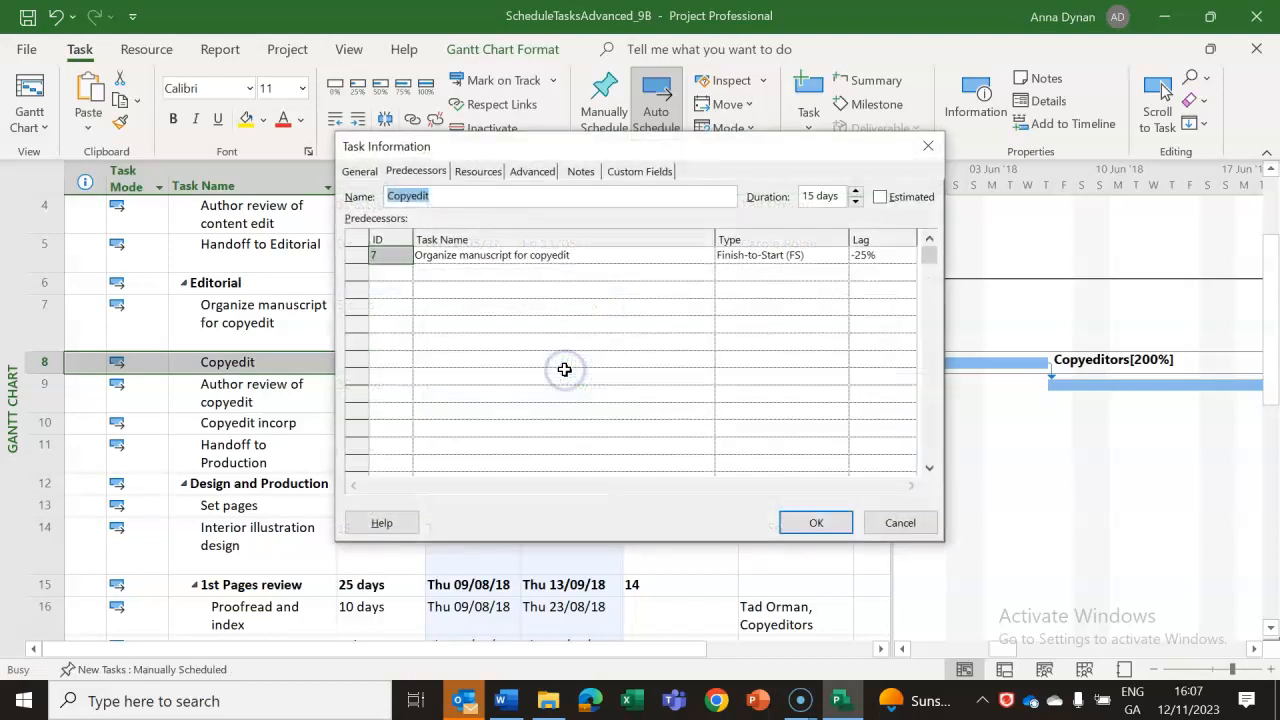
pyautogui.click(900, 256)
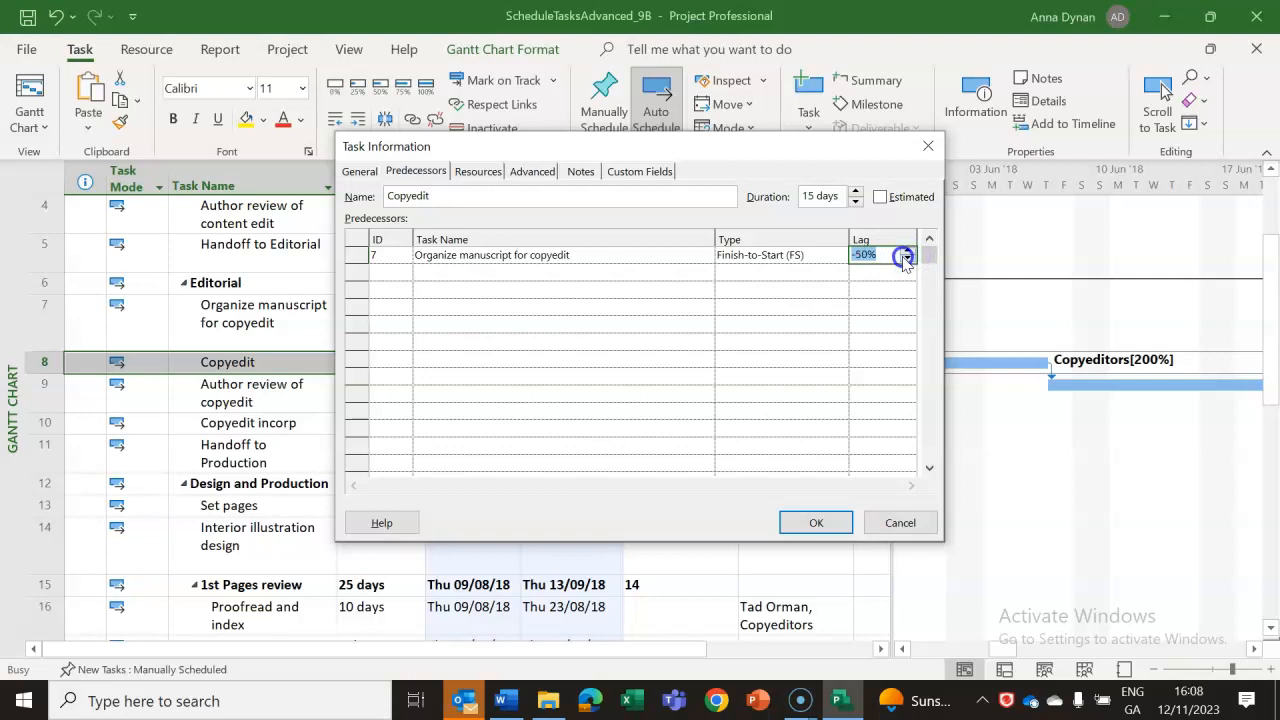
pyautogui.click(814, 523)
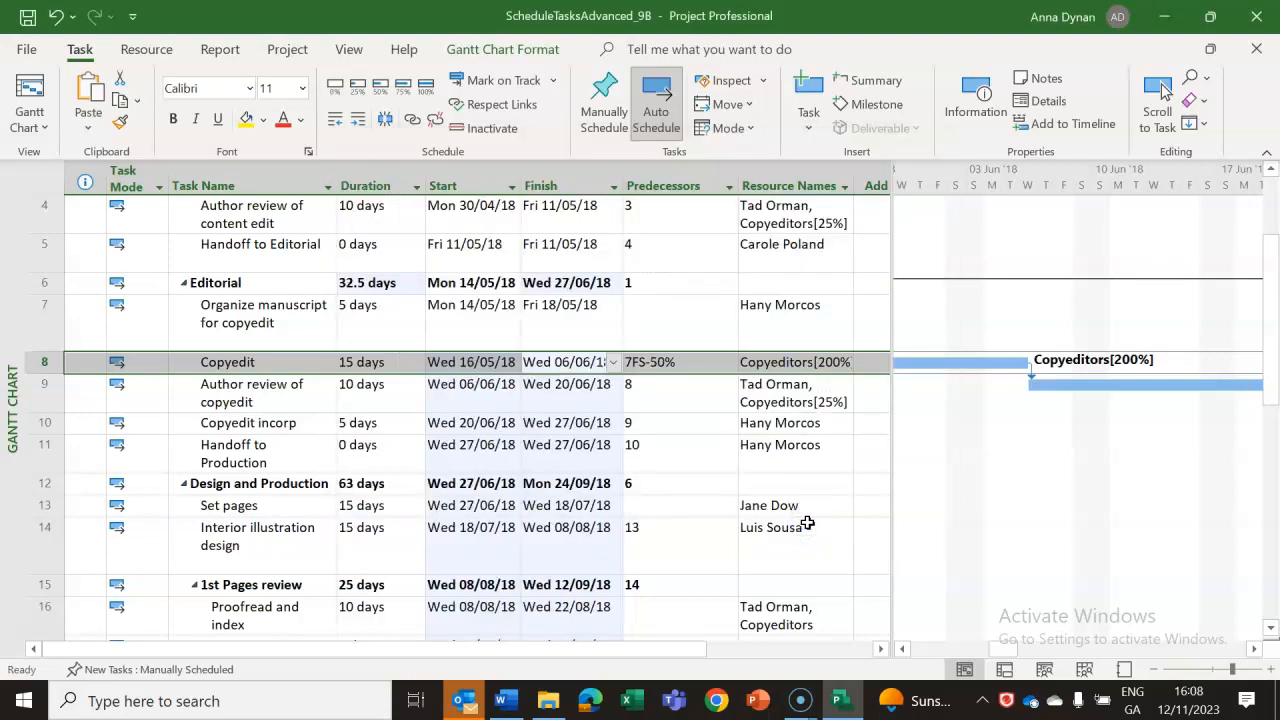
pyautogui.click(718, 322)
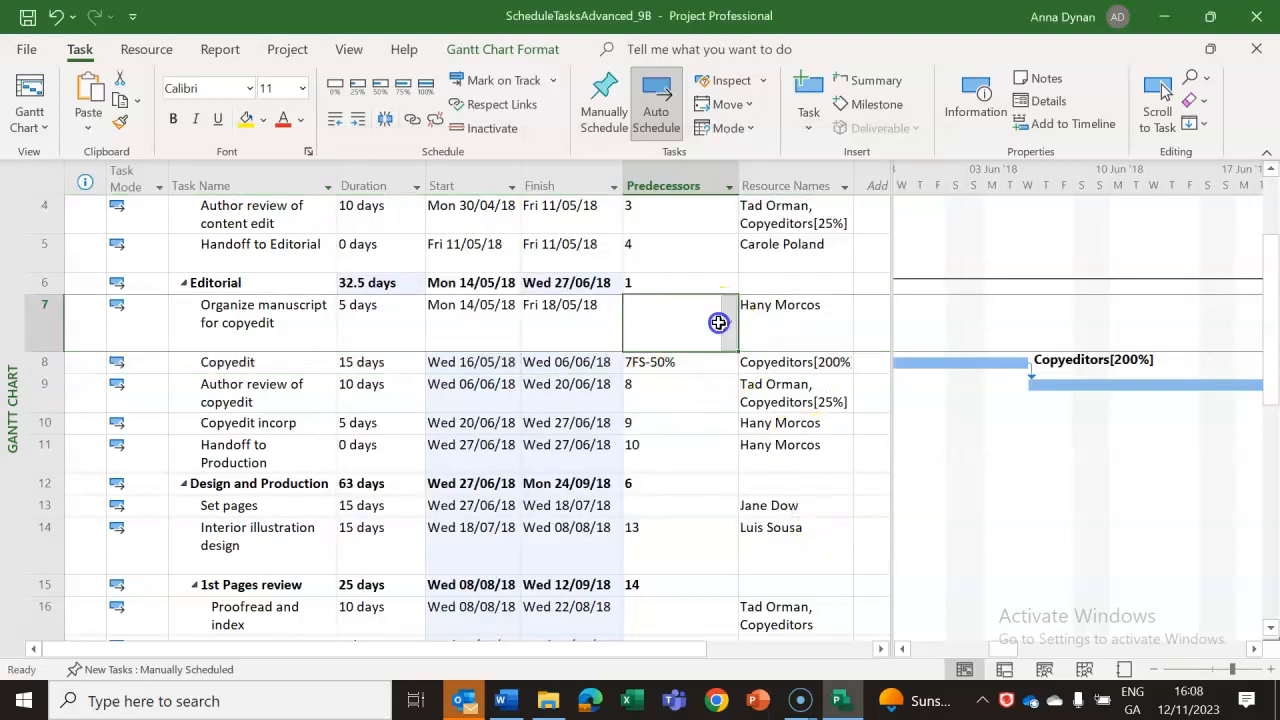
pyautogui.click(687, 365)
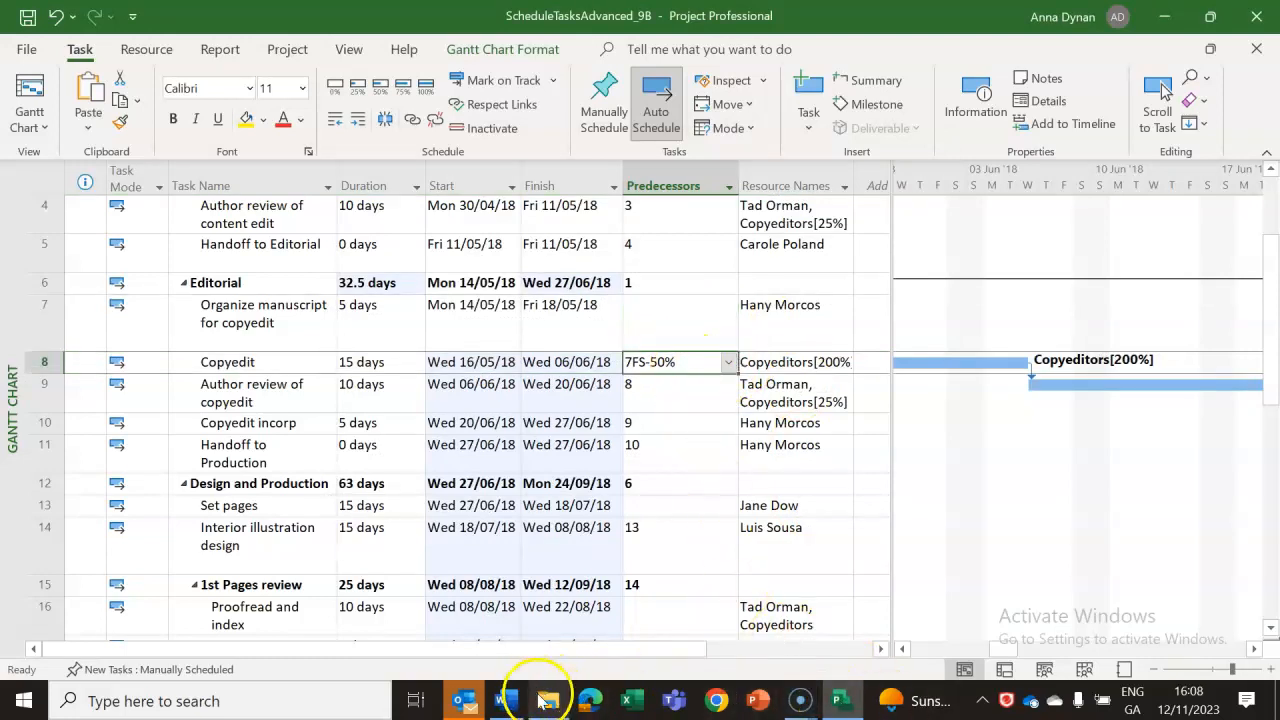
# Switch to the Word lab notes and read the instructions under item 2 on entering a negative value in the lag column.
pyautogui.click(506, 700)
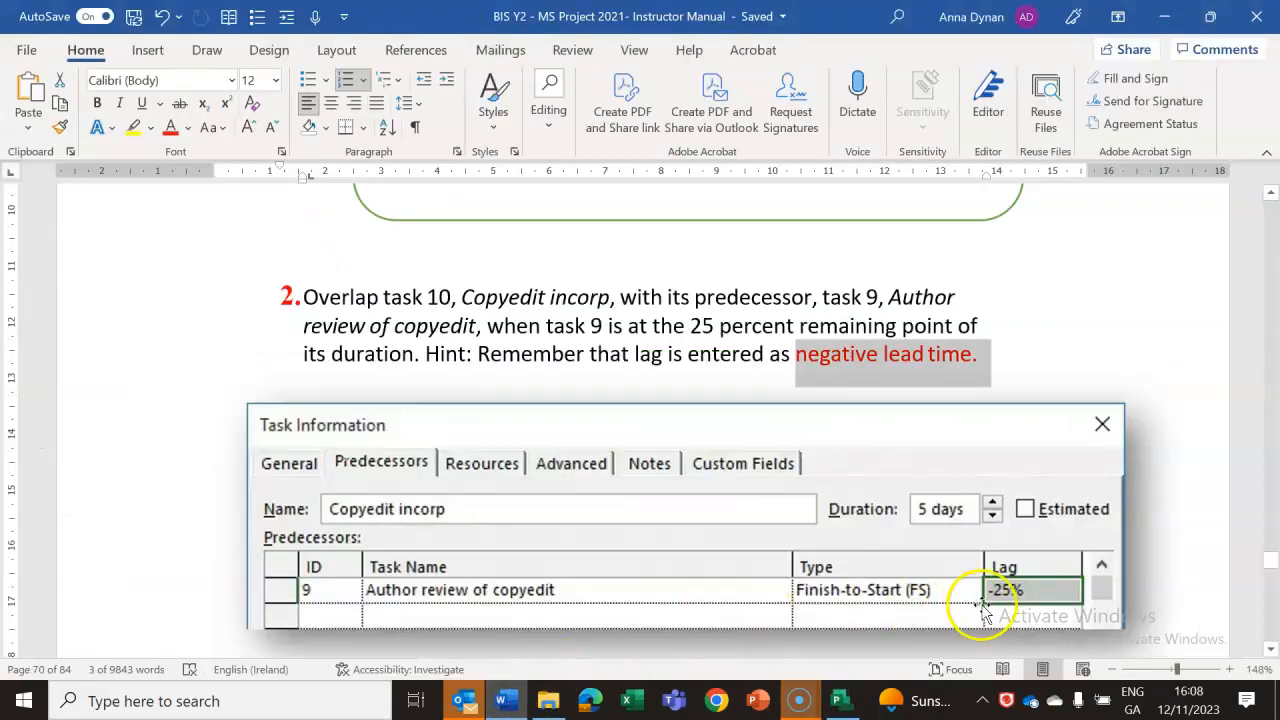
pyautogui.click(1271, 650)
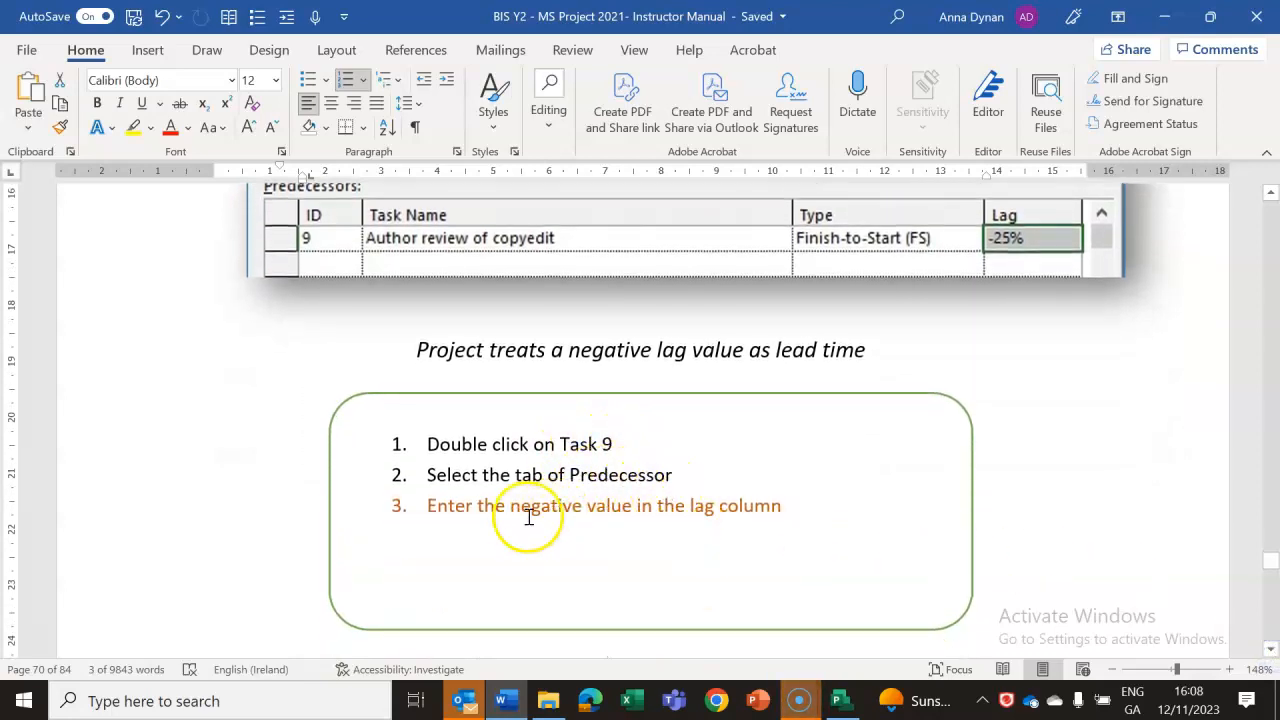
pyautogui.moveTo(510, 504); pyautogui.dragTo(637, 506)
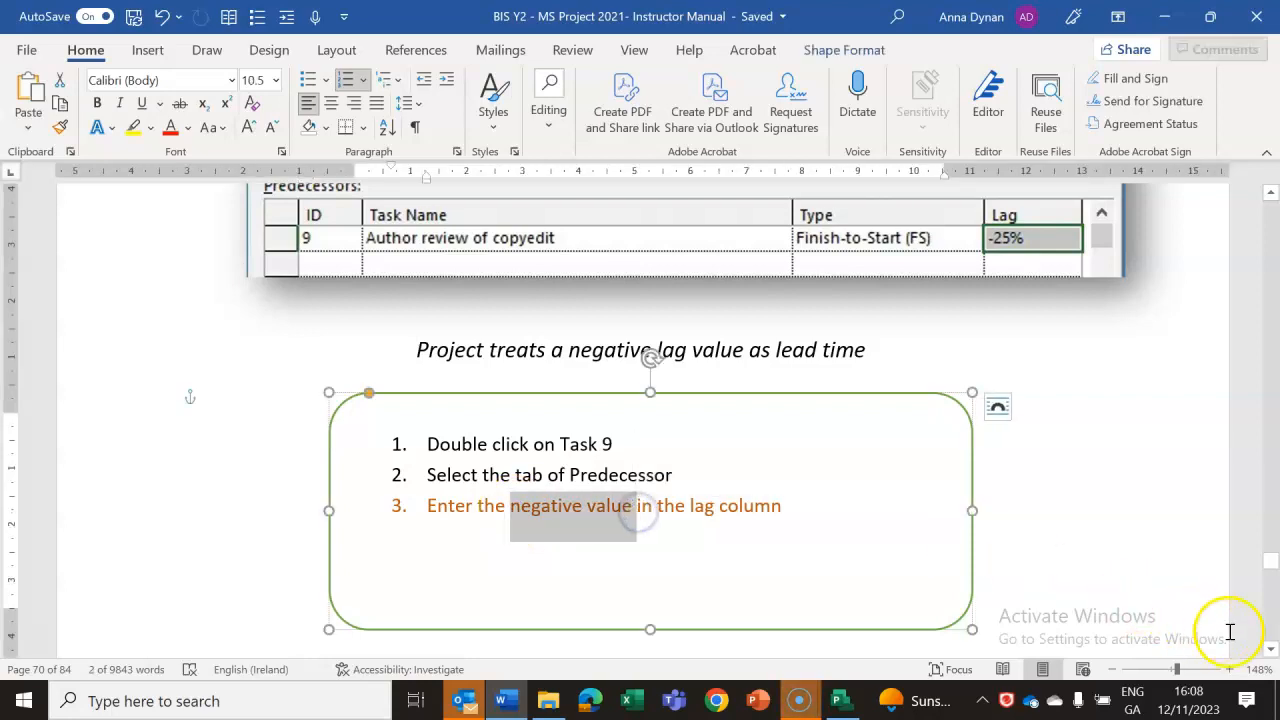
pyautogui.click(1271, 650)
pyautogui.click(1271, 652)
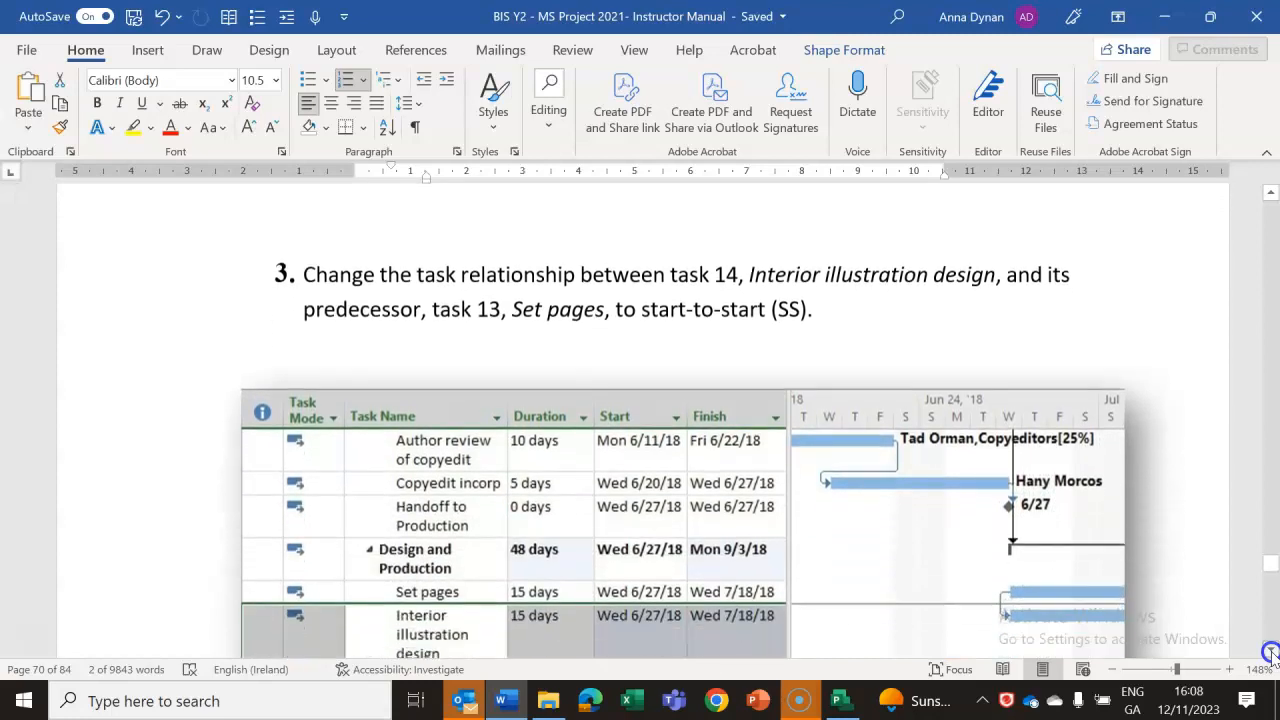
pyautogui.click(1271, 652)
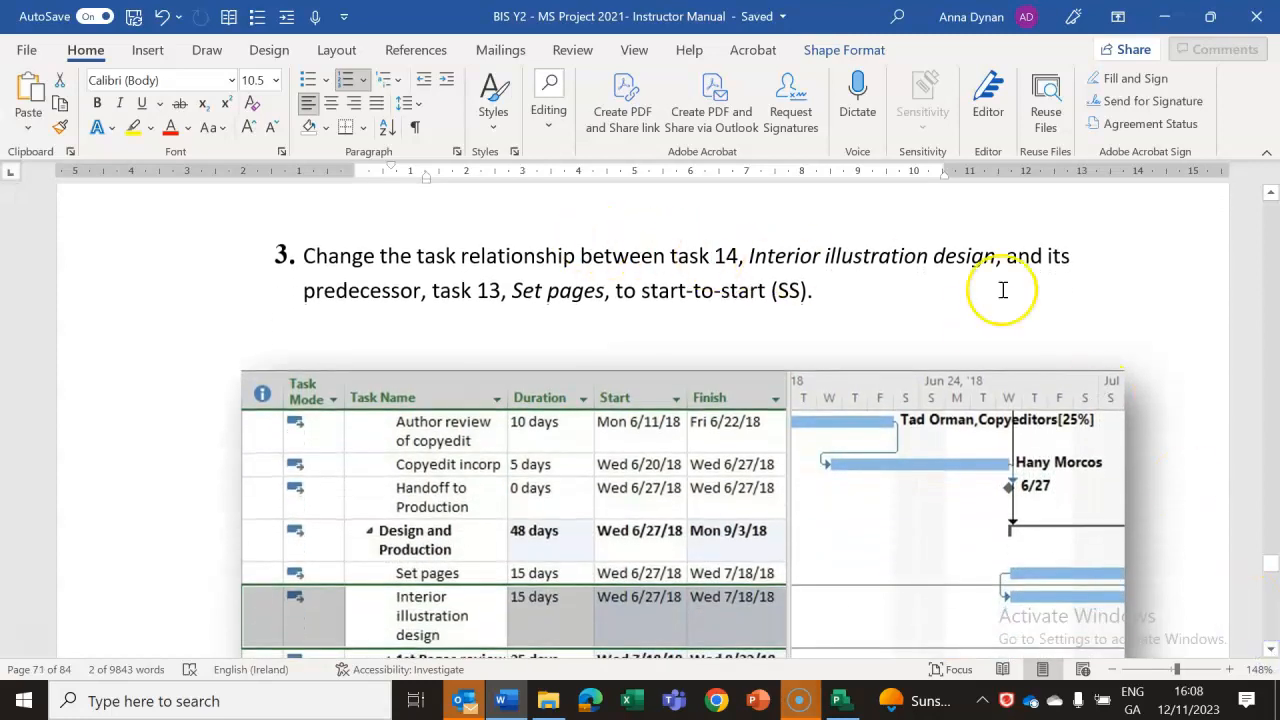
pyautogui.click(1271, 193)
pyautogui.moveTo(1268, 194); pyautogui.dragTo(1268, 196)
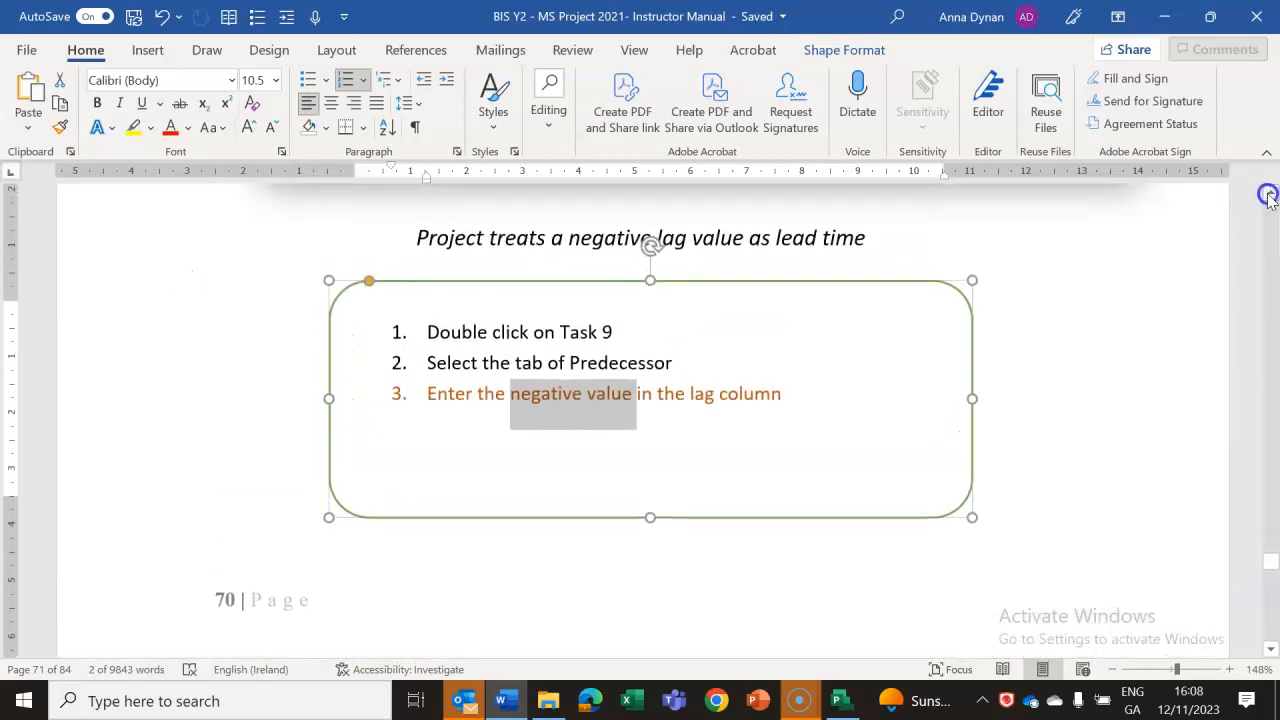
pyautogui.click(1270, 198)
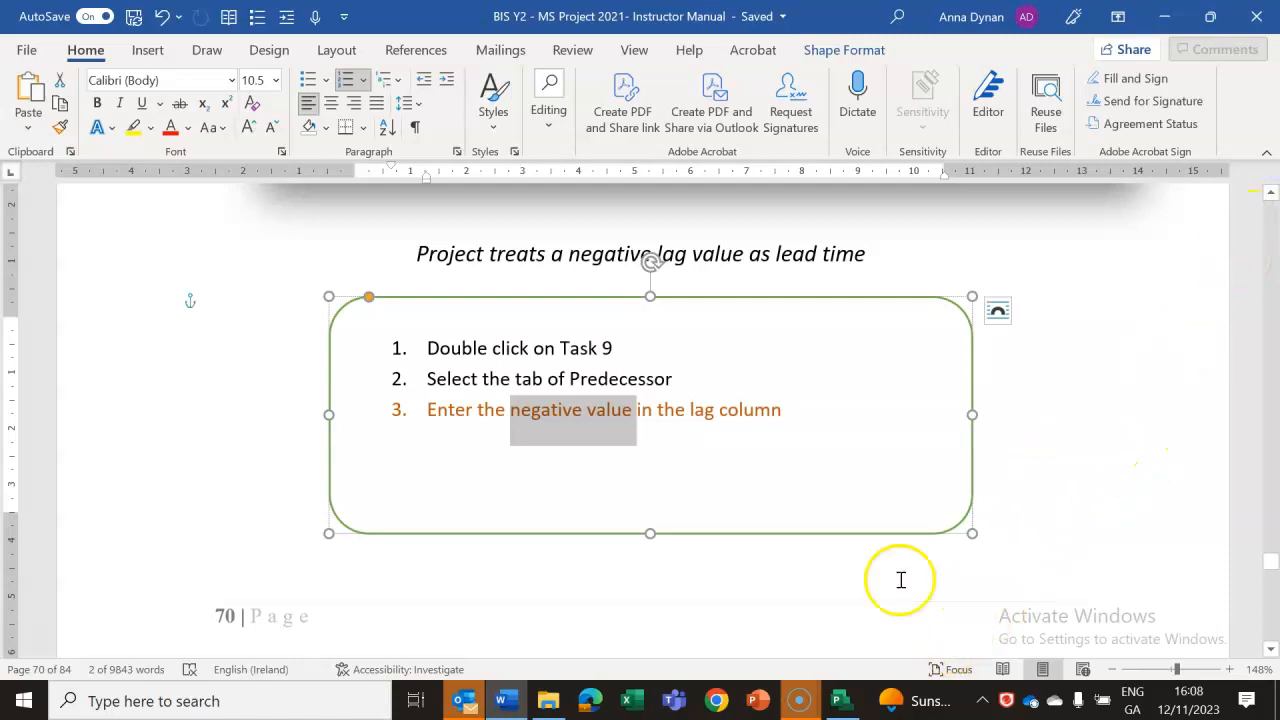
# Switch to the Project plan and compare the Predecessors entries of task 8, Copyedit, and task 31, Print and ship.
pyautogui.click(841, 701)
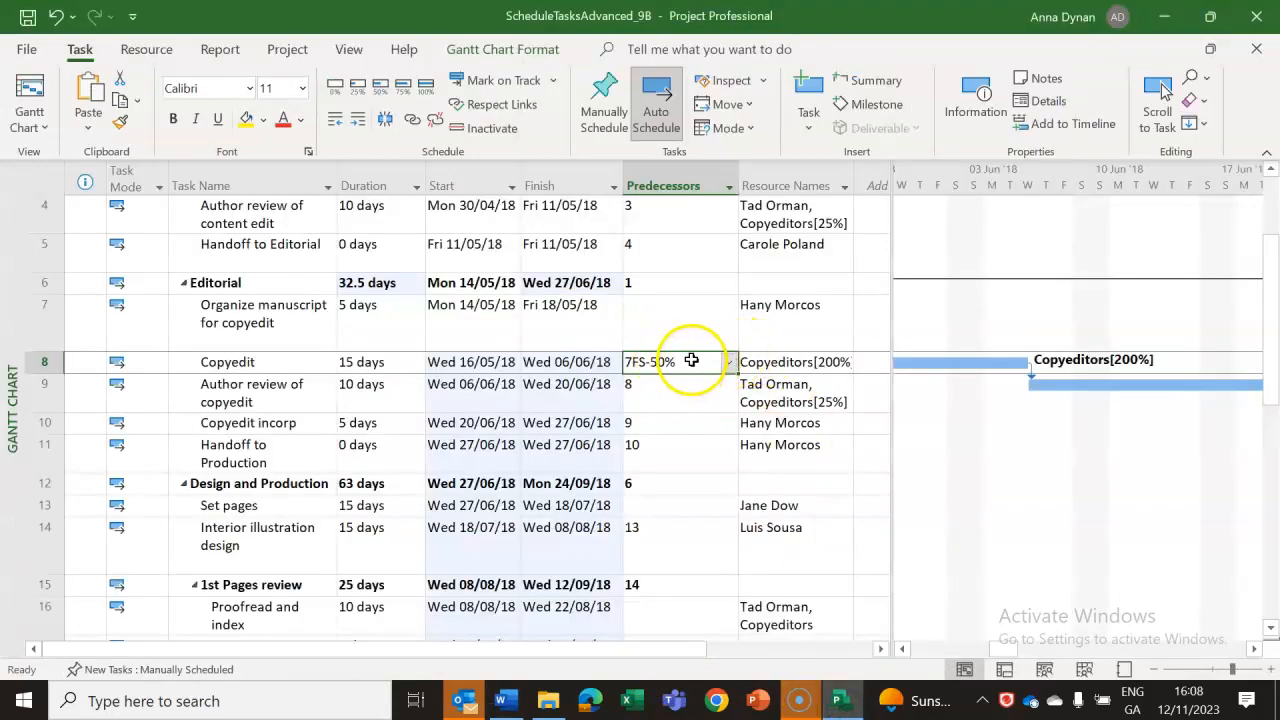
pyautogui.click(684, 398)
pyautogui.click(694, 363)
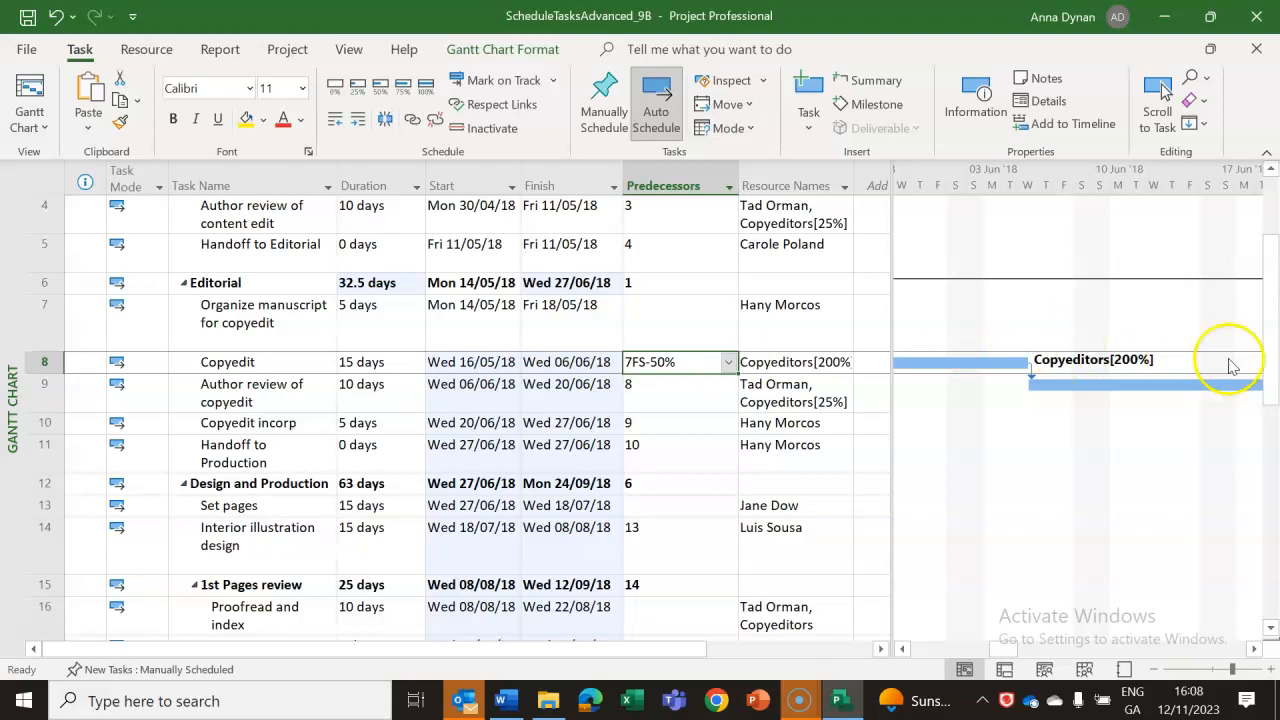
pyautogui.click(1271, 463)
pyautogui.click(1271, 470)
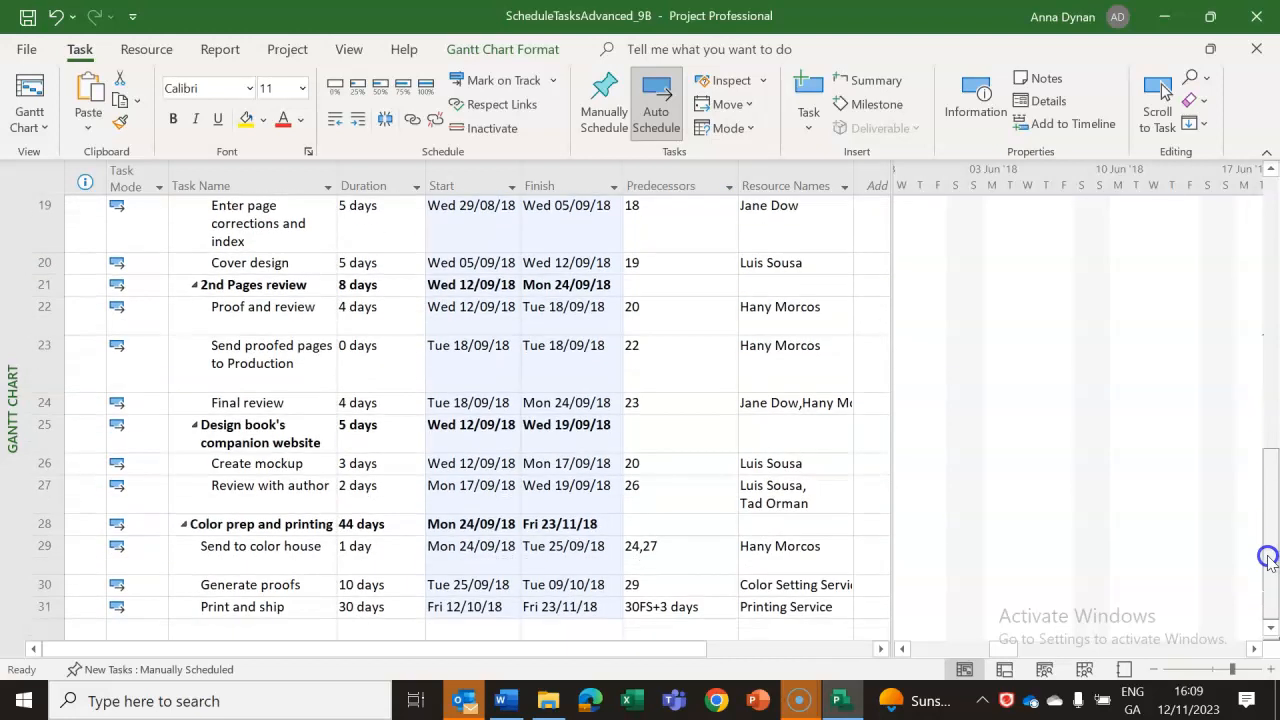
pyautogui.click(702, 606)
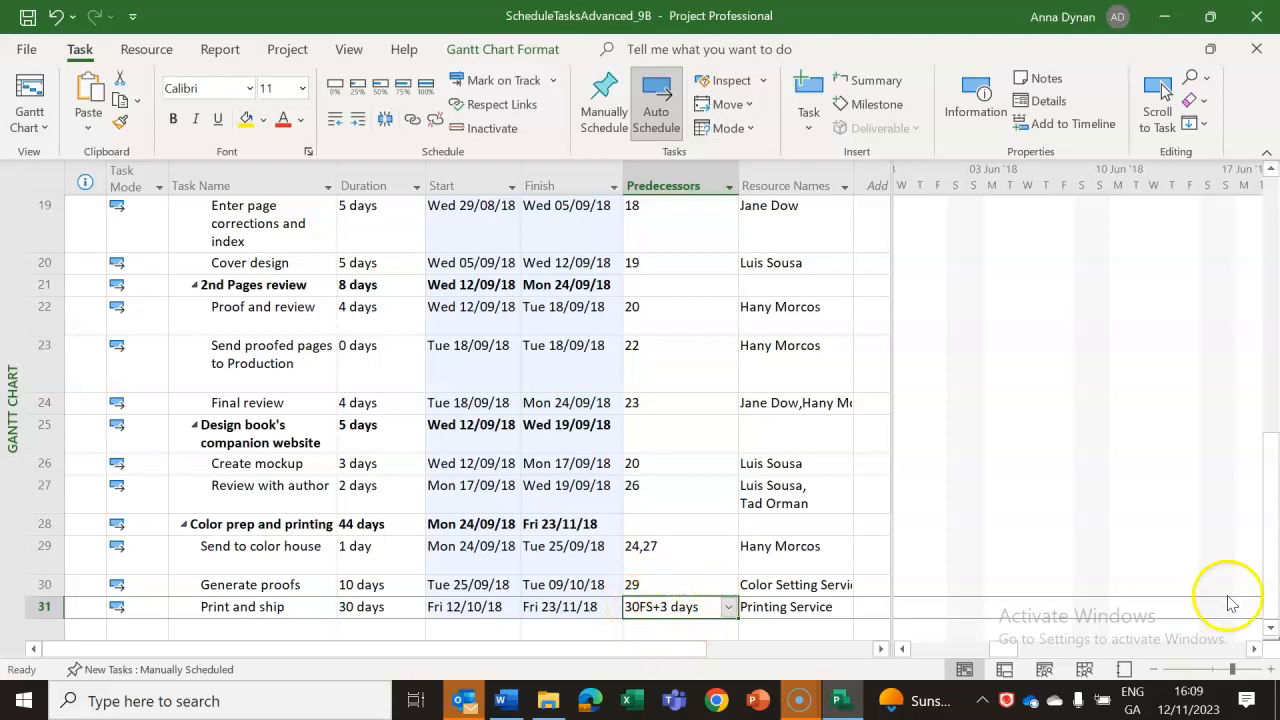
pyautogui.moveTo(1271, 537); pyautogui.dragTo(1271, 282)
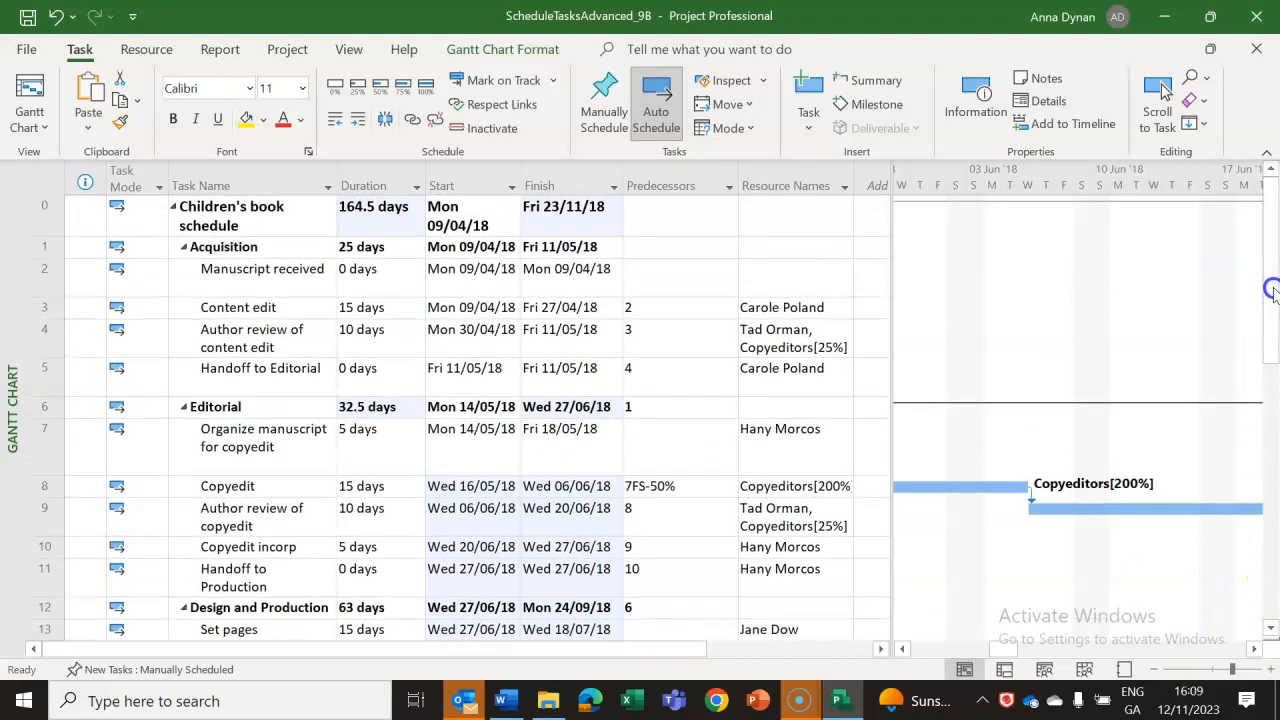
pyautogui.click(682, 486)
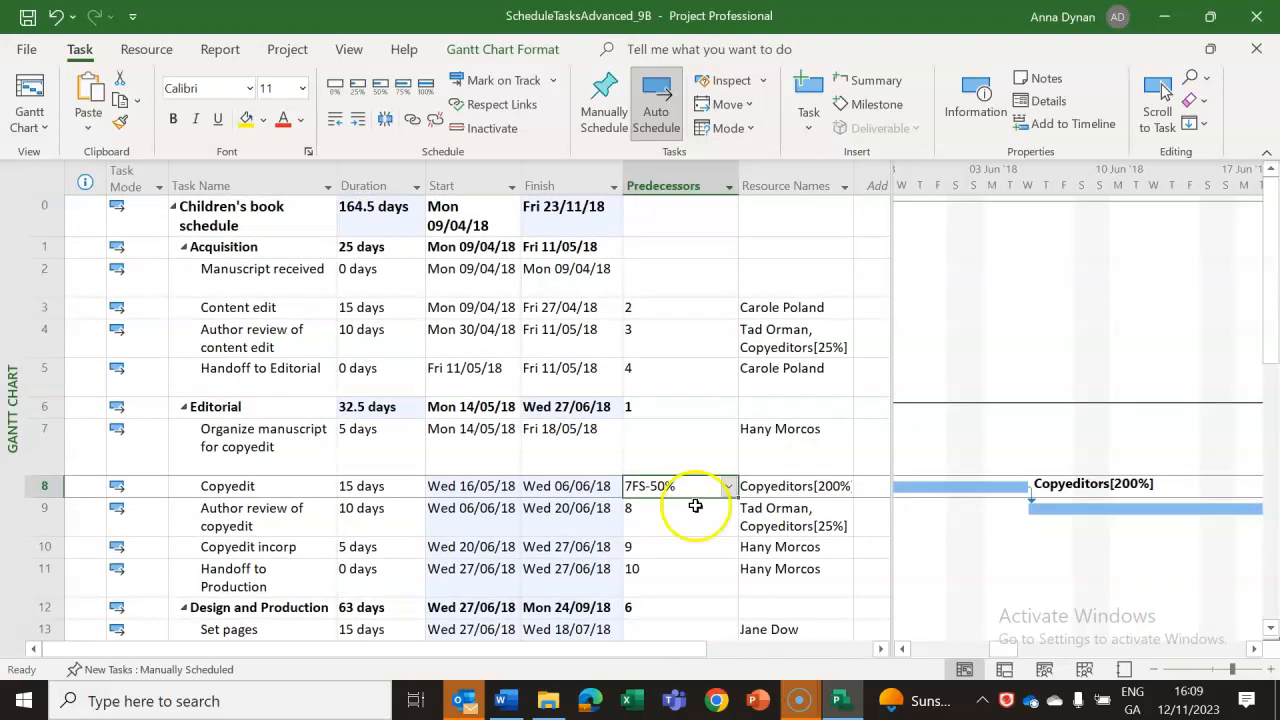
# Return to the Word lab notes and move on from the item 2 instructions.
pyautogui.click(850, 710)
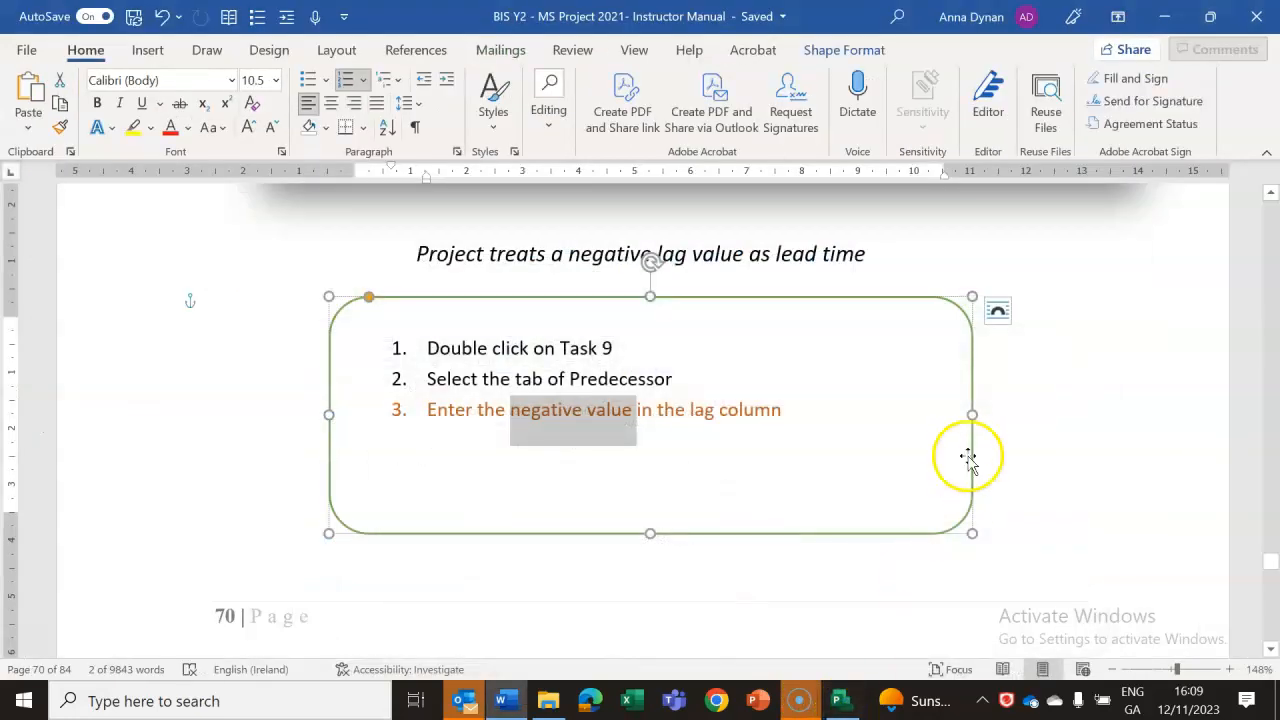
pyautogui.click(1004, 456)
pyautogui.moveTo(1275, 570); pyautogui.dragTo(1275, 573)
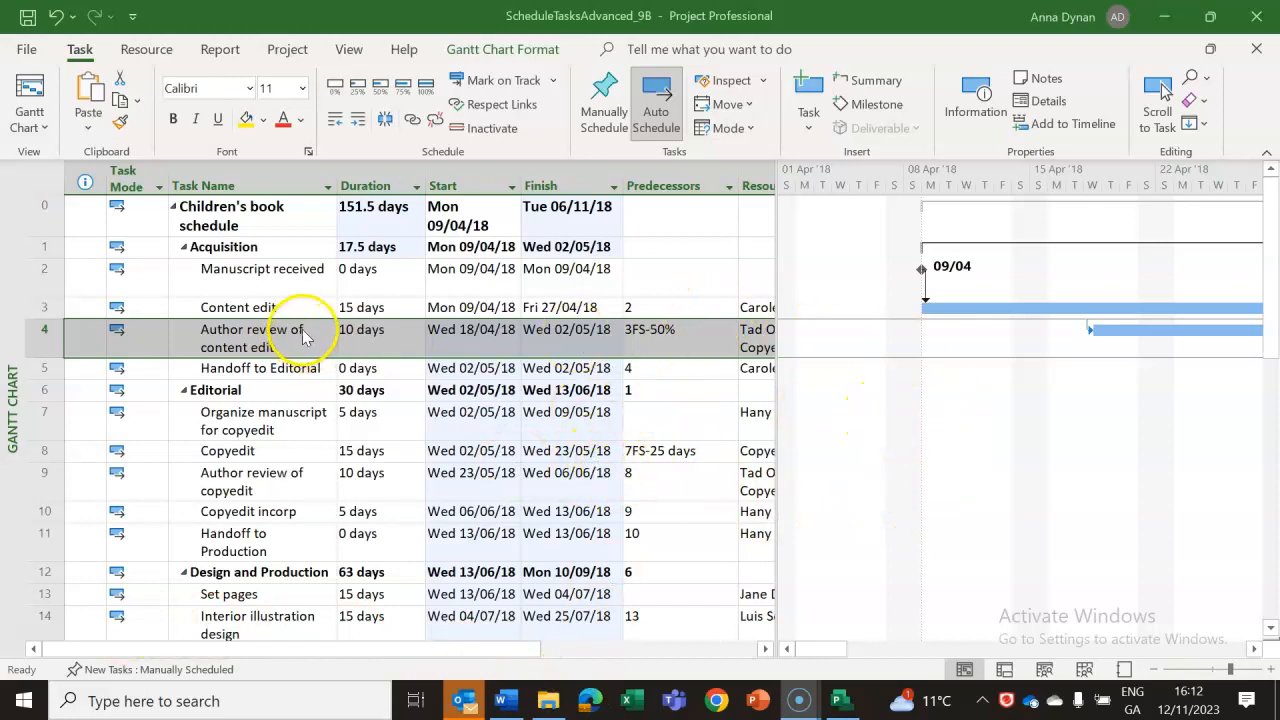
# Undo the -50% lag on task 4, Author review of content edit, in the Project plan.
pyautogui.click(58, 16)
pyautogui.click(58, 16)
pyautogui.click(58, 15)
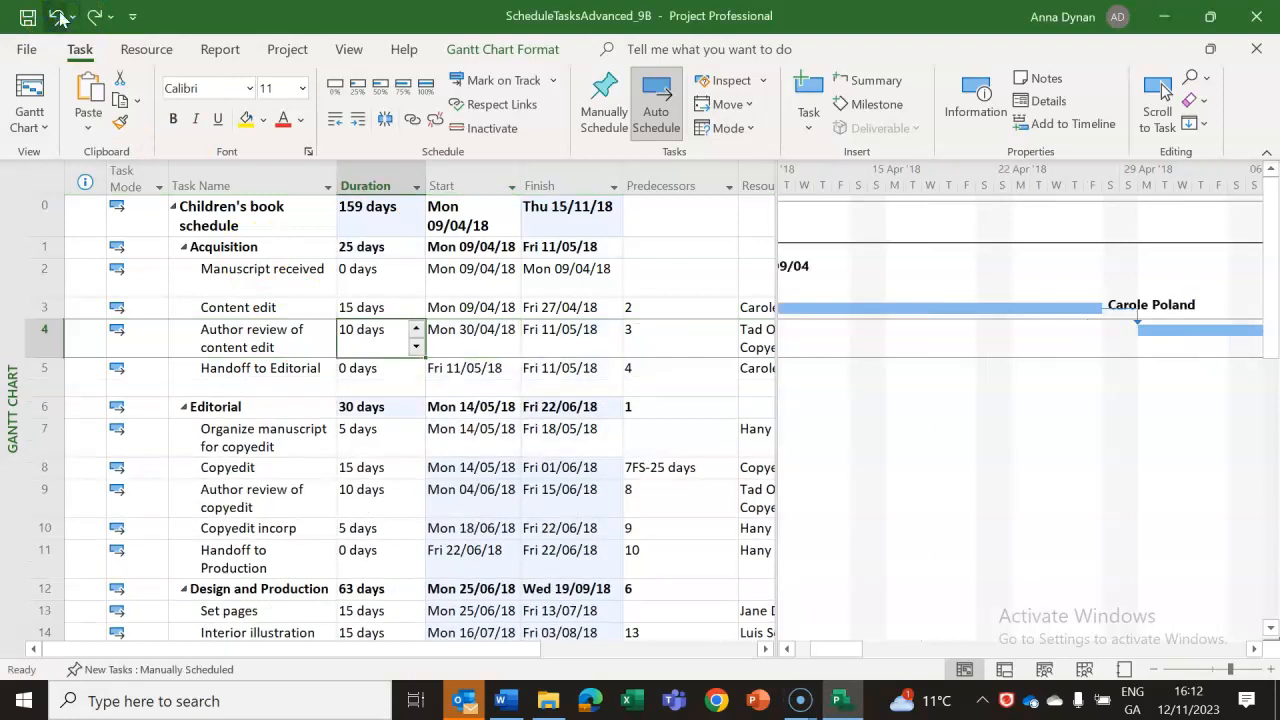
# Set the lag on task 4, Author review of content edit, from its predecessor, task 3, Content edit, to -30%.
pyautogui.click(280, 306)
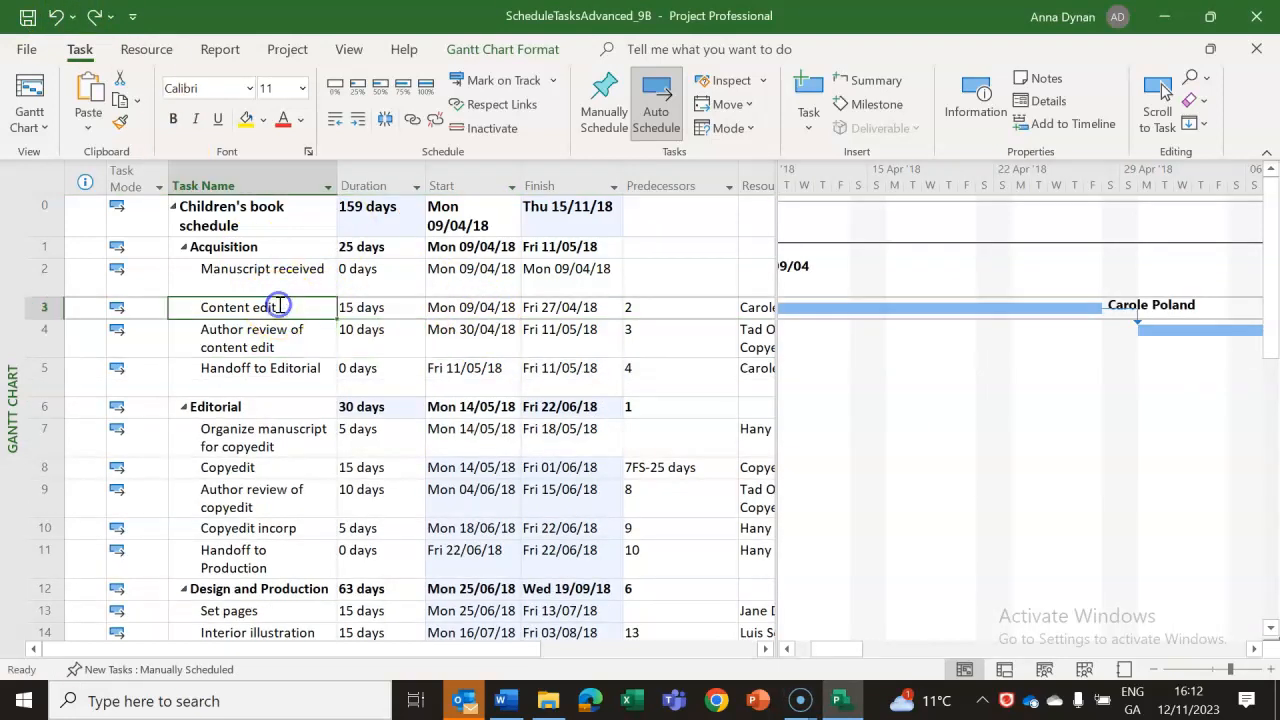
pyautogui.click(273, 340)
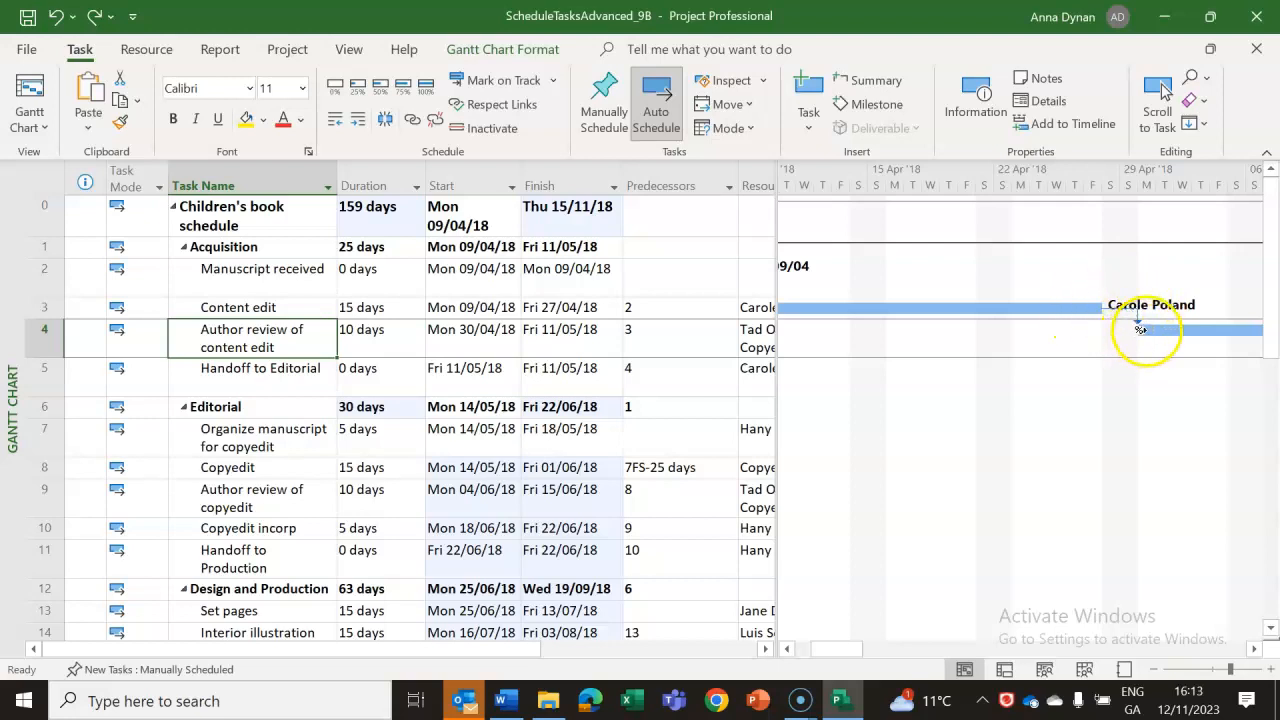
pyautogui.doubleClick(278, 341)
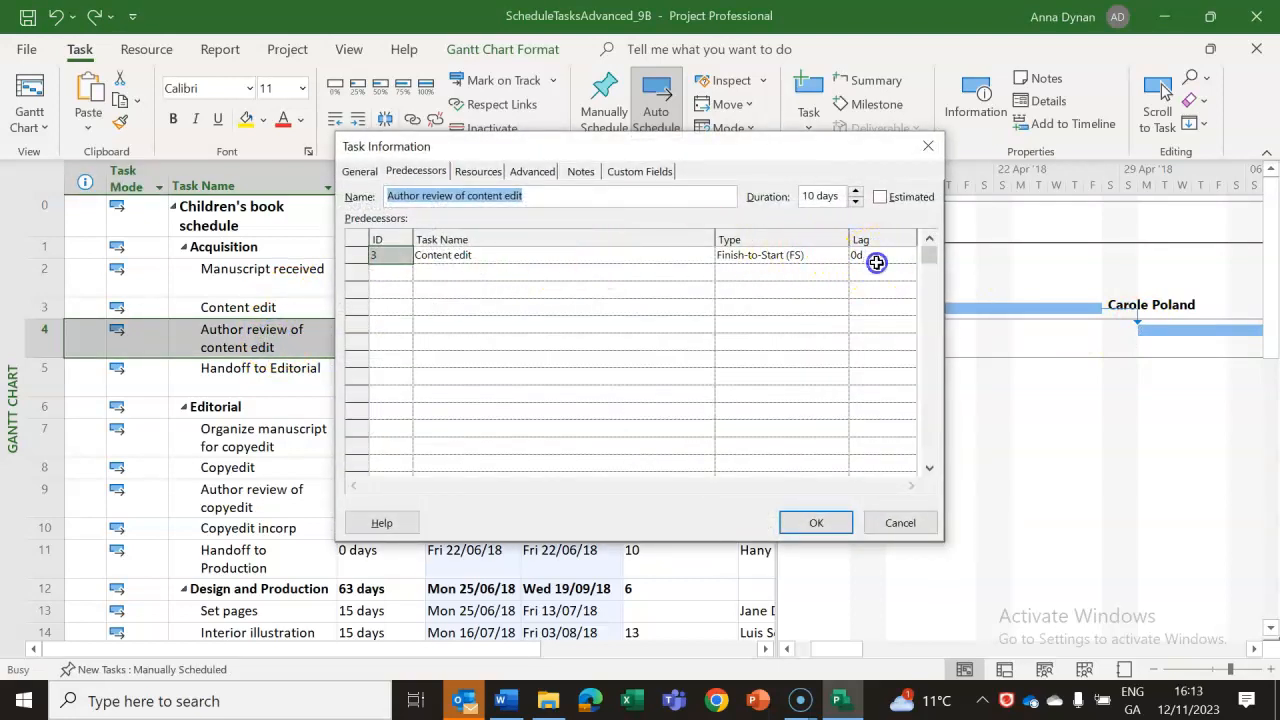
pyautogui.click(876, 259)
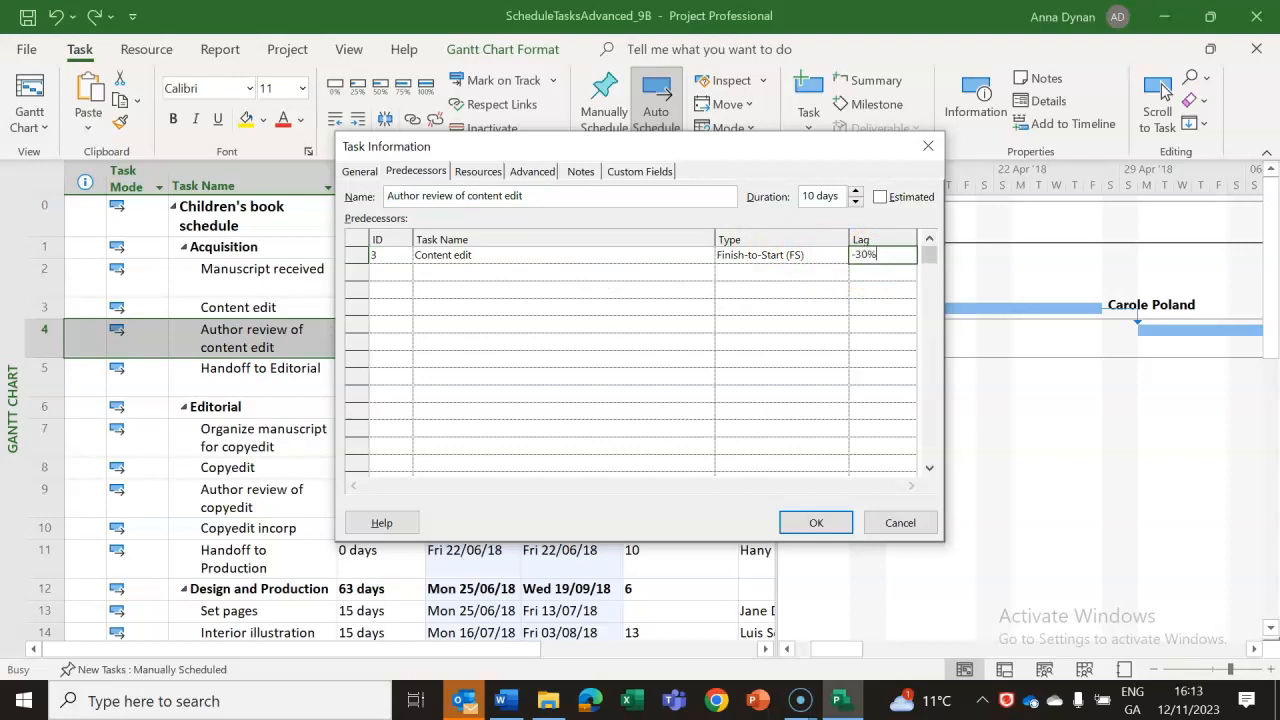
pyautogui.click(814, 522)
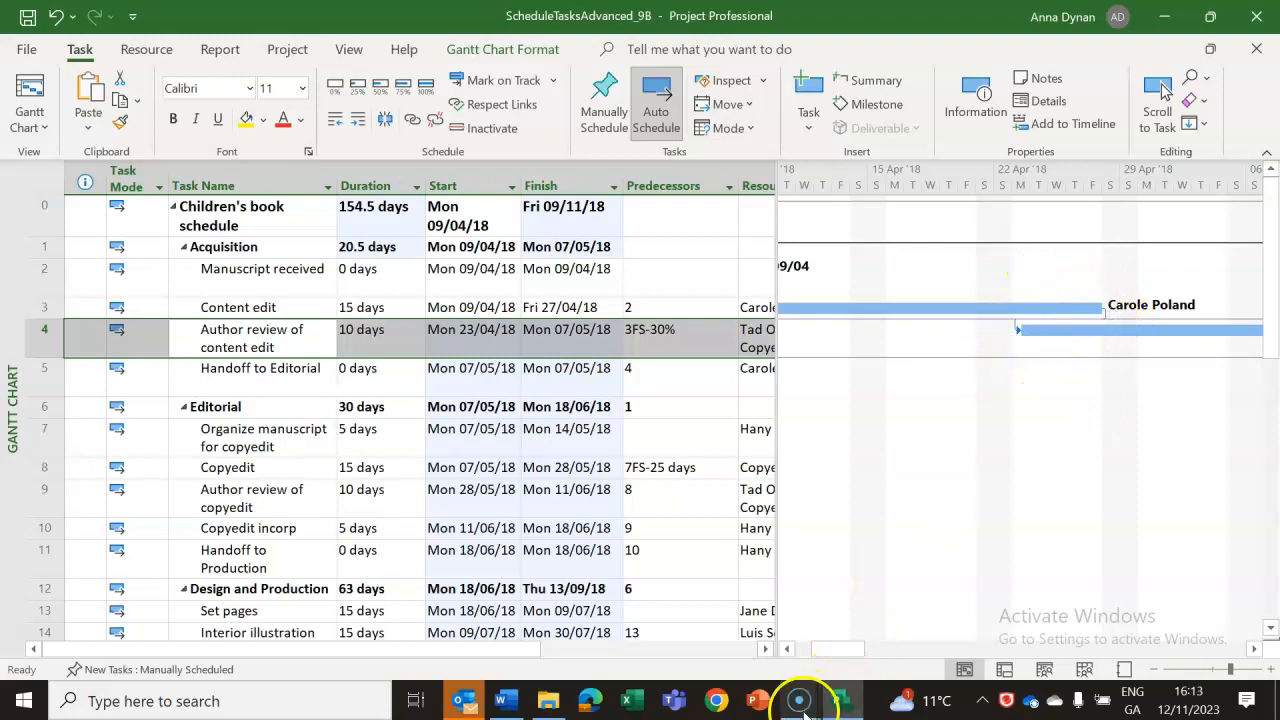
# Switch to the Word lab notes, review the item 2 instructions and read item 3 on the relationship between tasks 13 and 14.
pyautogui.click(510, 702)
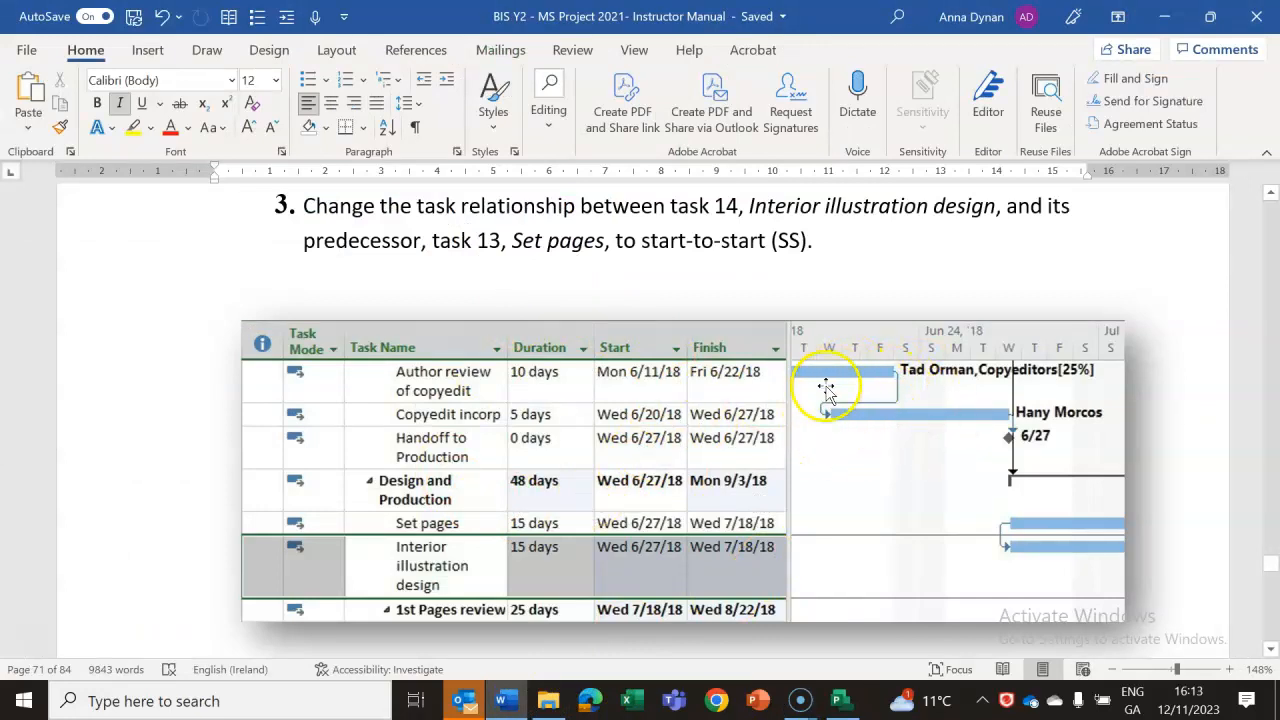
pyautogui.click(845, 704)
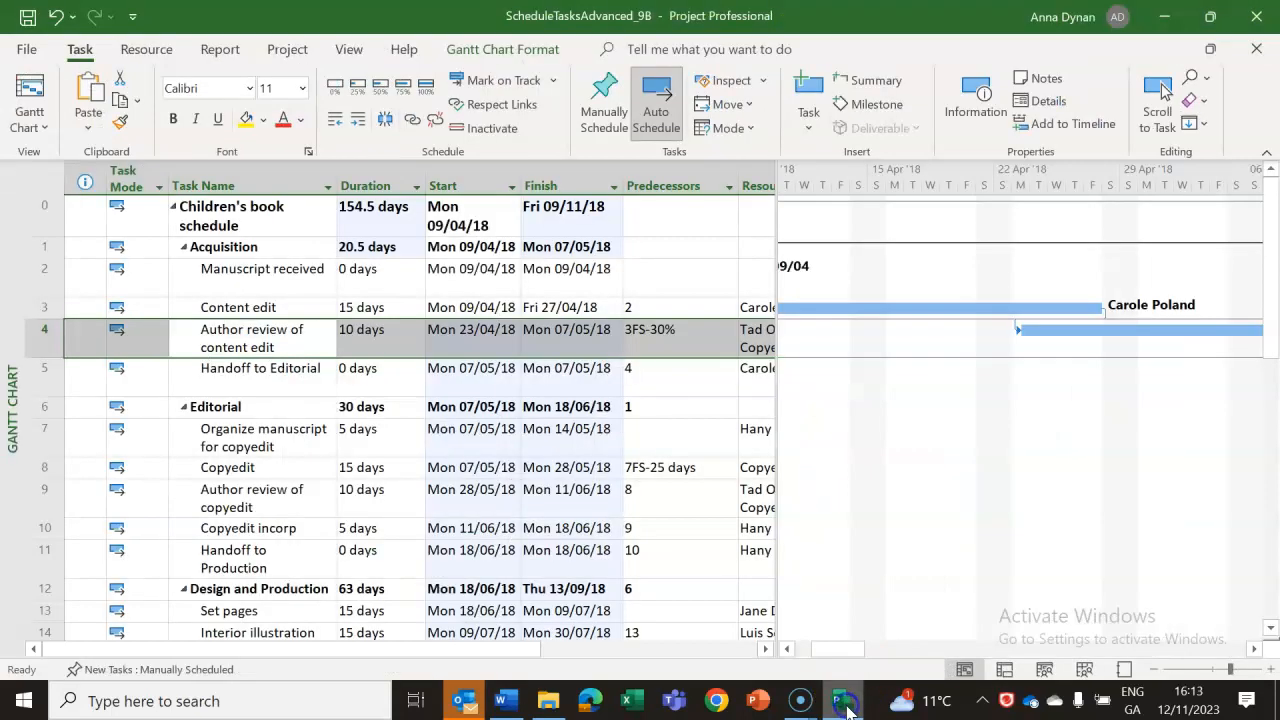
pyautogui.click(508, 706)
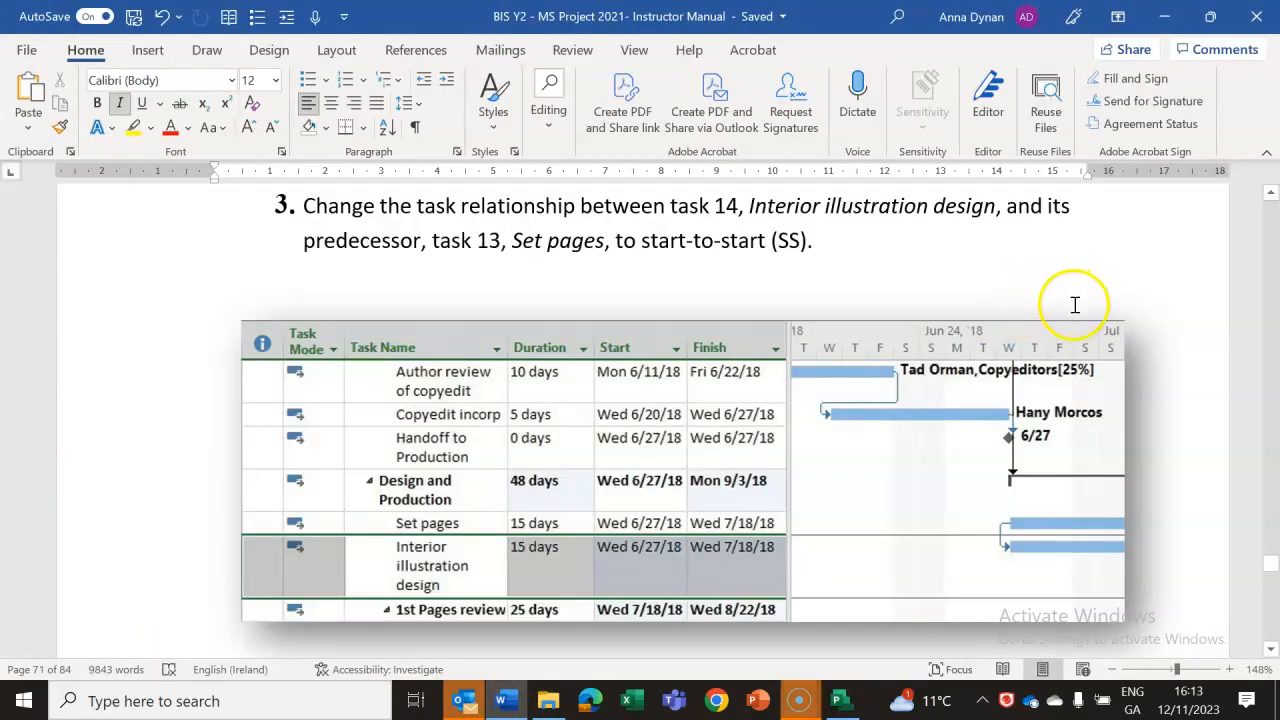
pyautogui.moveTo(1274, 572); pyautogui.dragTo(1273, 567)
pyautogui.click(1271, 193)
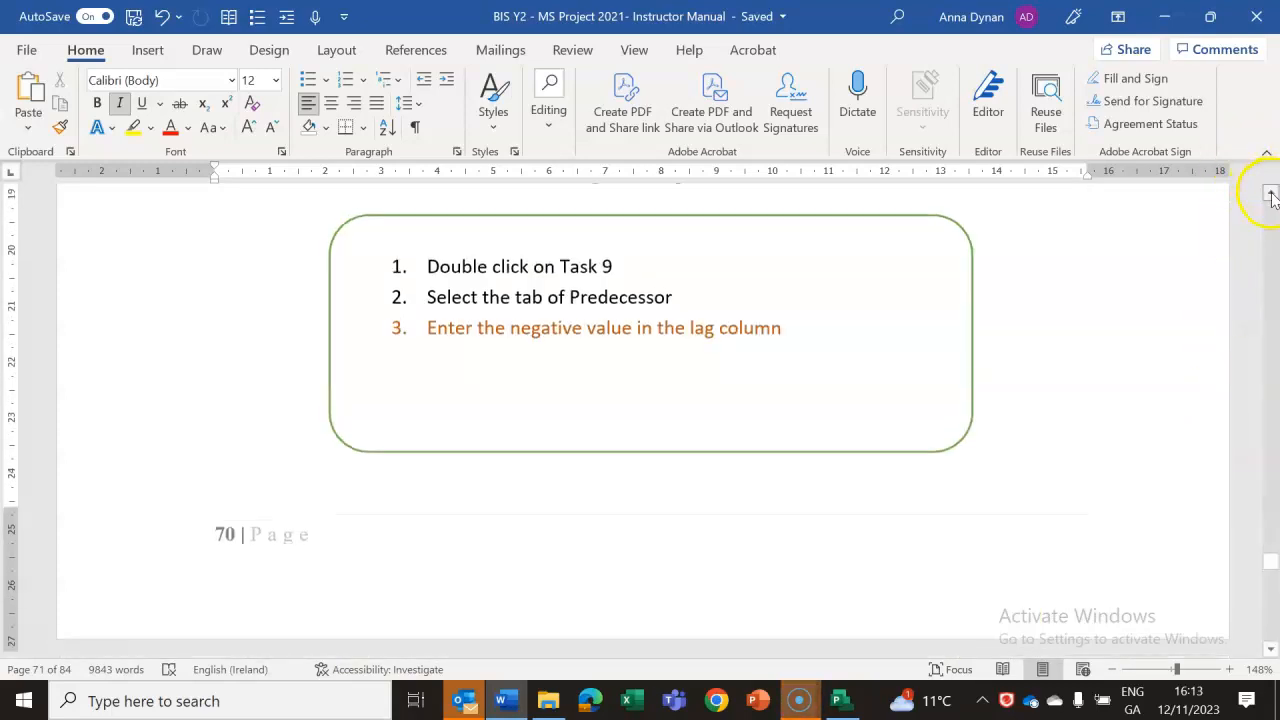
pyautogui.click(1271, 194)
pyautogui.click(1271, 194)
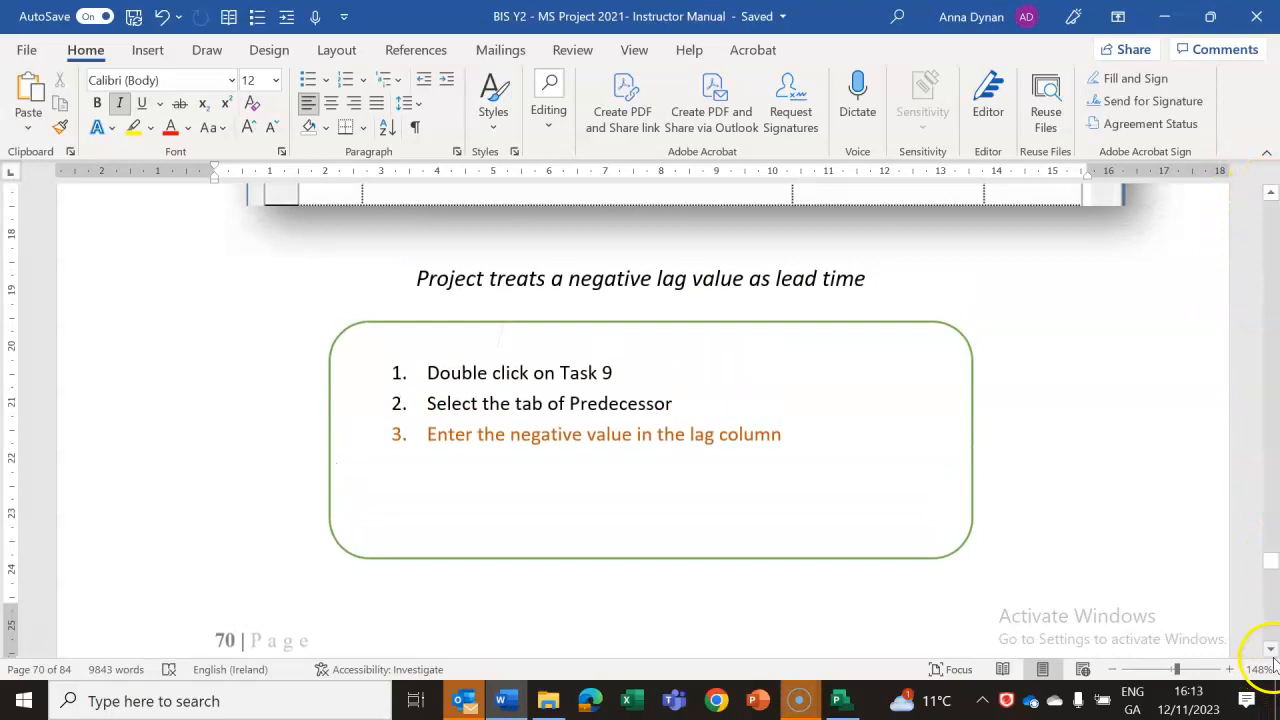
pyautogui.click(1271, 648)
pyautogui.moveTo(1271, 648); pyautogui.dragTo(1272, 650)
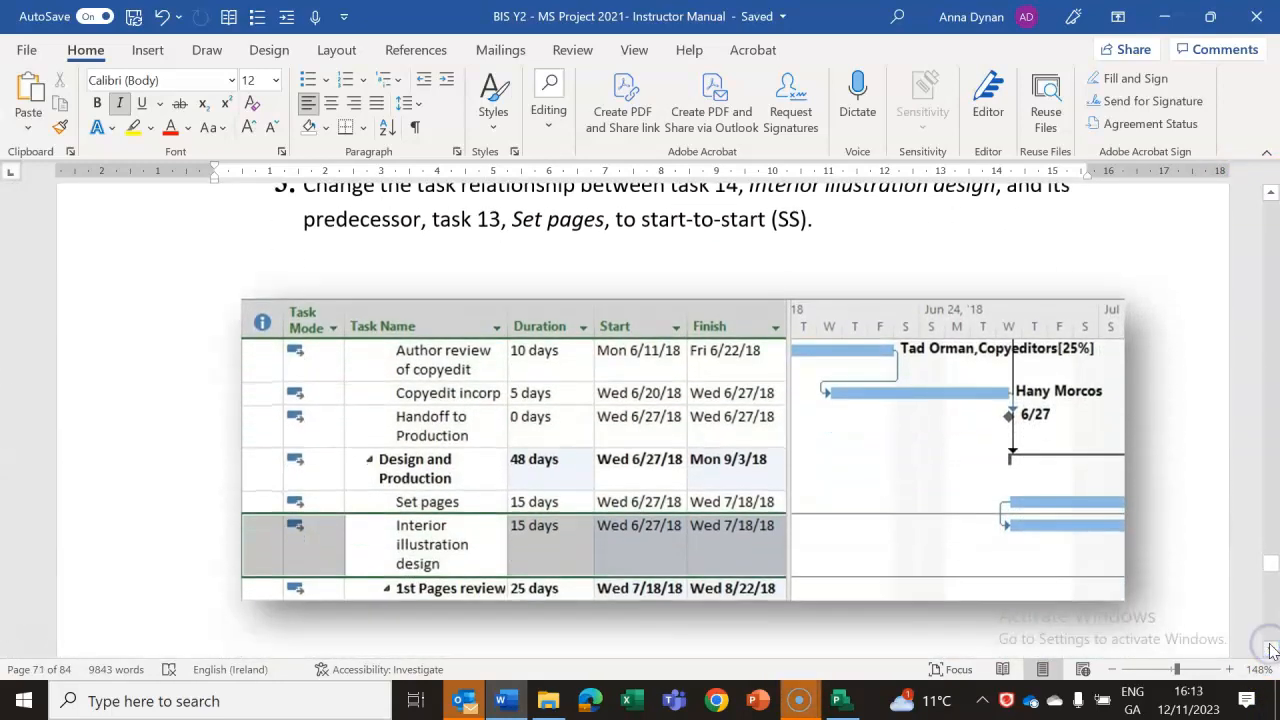
pyautogui.click(1272, 198)
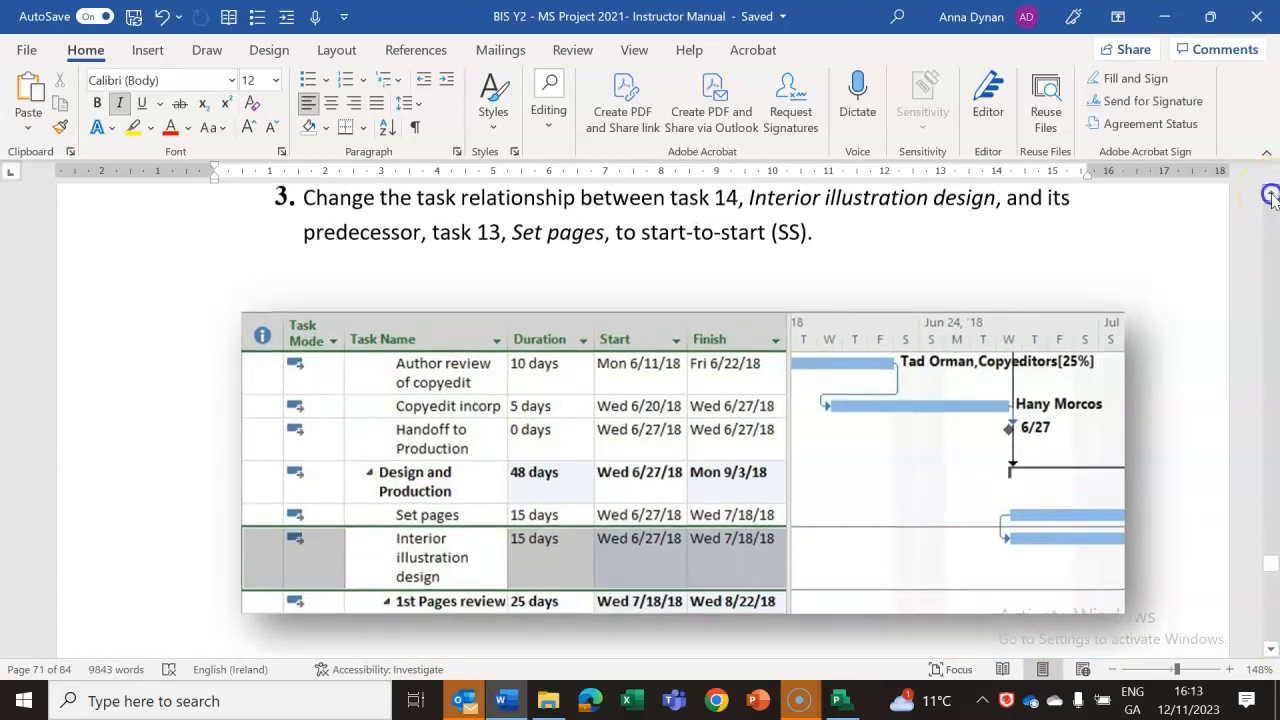
# Switch to the Project plan and set task 14, Interior illustration design, to a Start-to-Start (SS) relationship with its predecessor, task 13, Set pages.
pyautogui.click(841, 702)
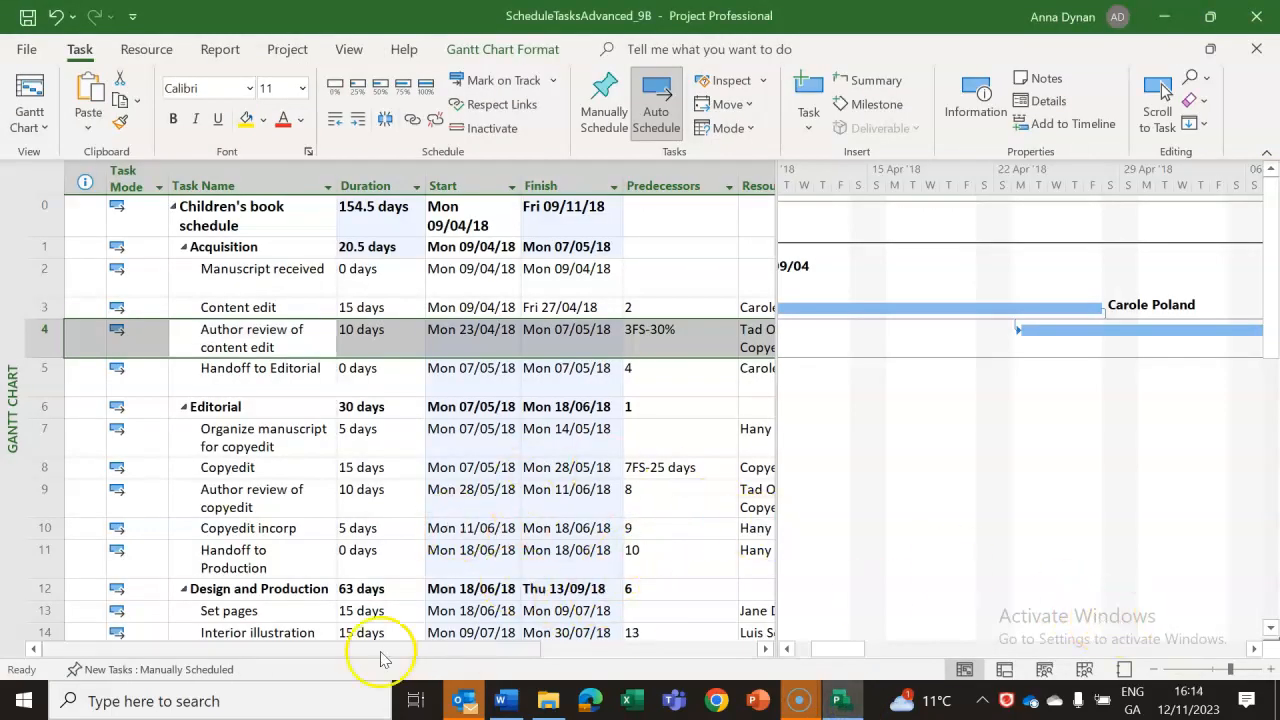
pyautogui.click(263, 610)
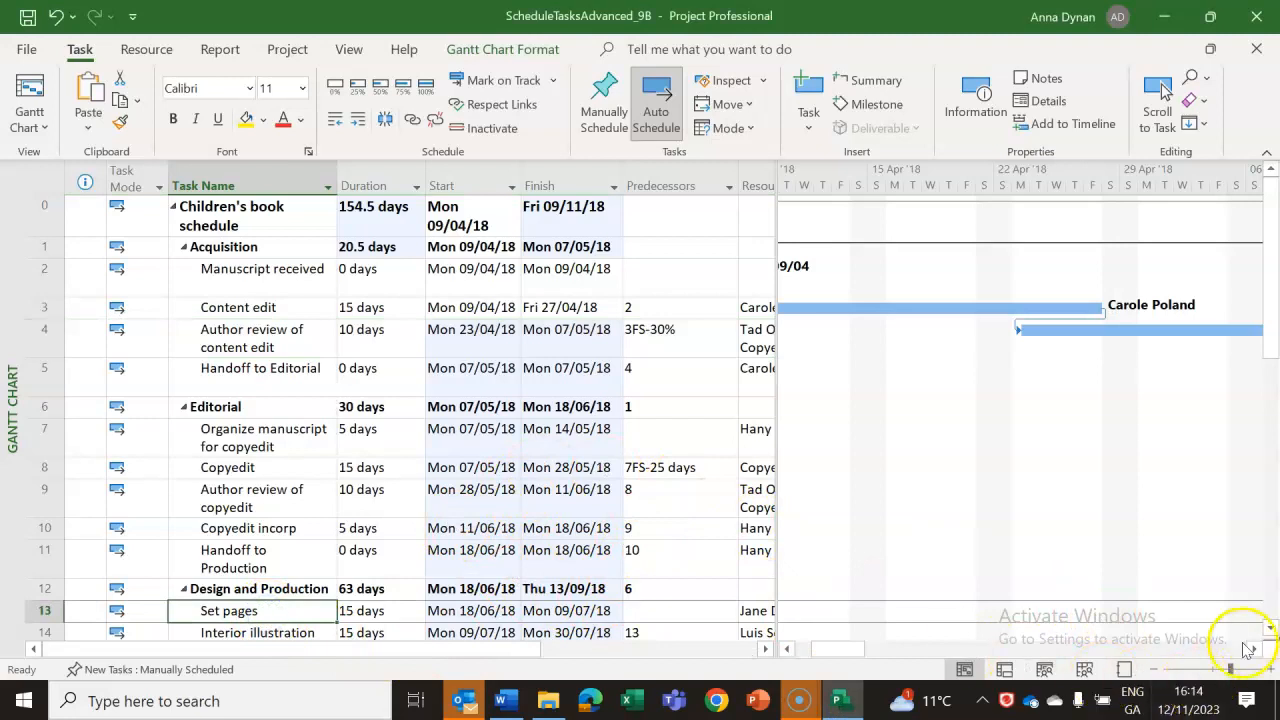
pyautogui.scroll(-3, 1268, 625)
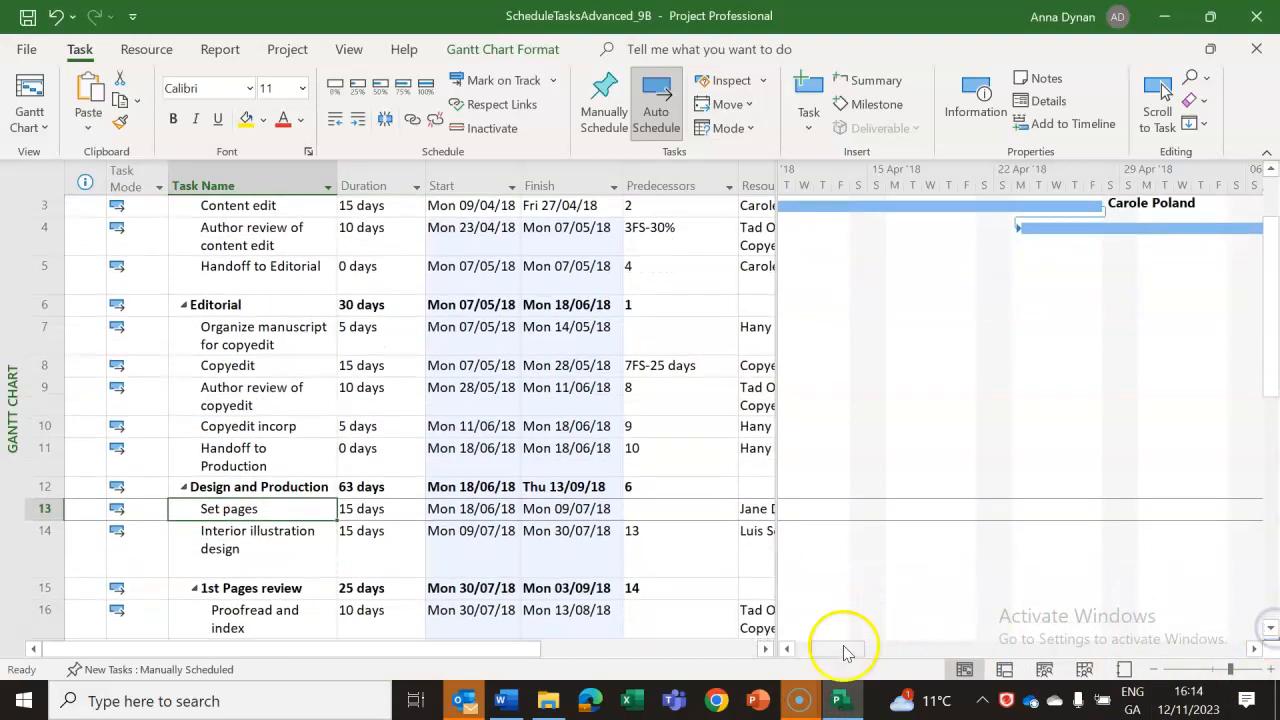
pyautogui.moveTo(831, 653); pyautogui.dragTo(966, 651)
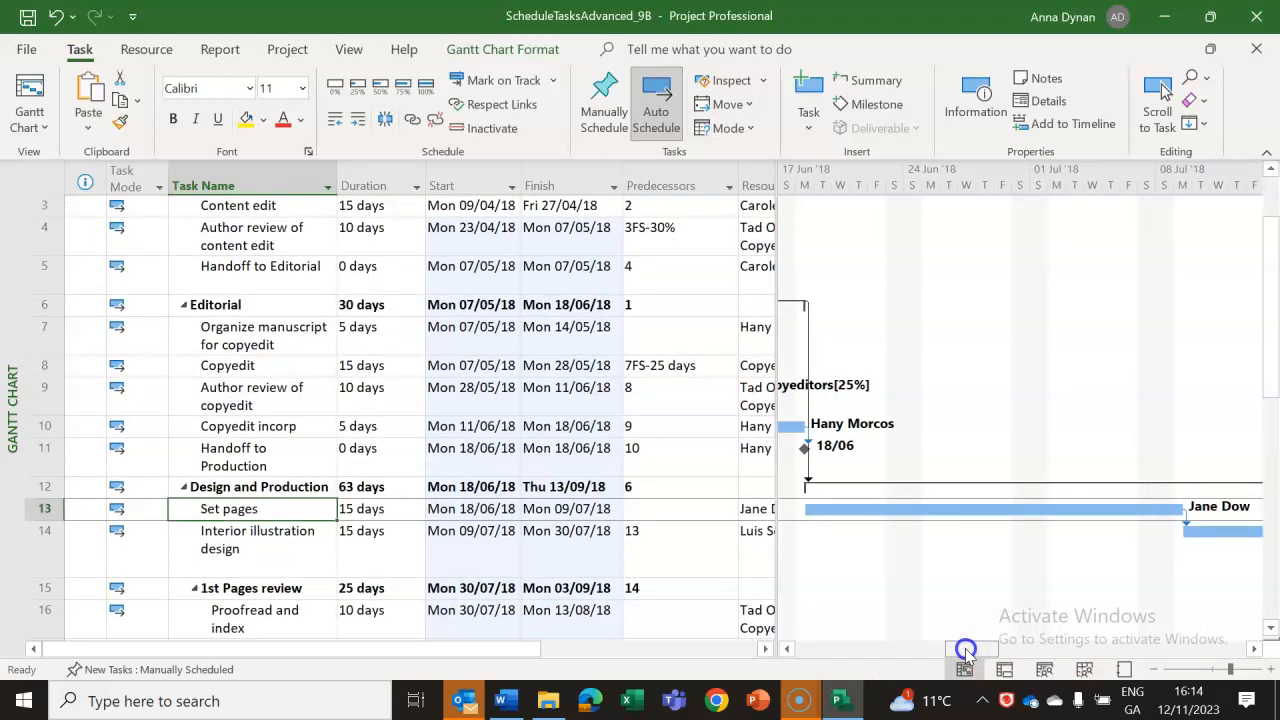
pyautogui.click(257, 540)
pyautogui.doubleClick(257, 540)
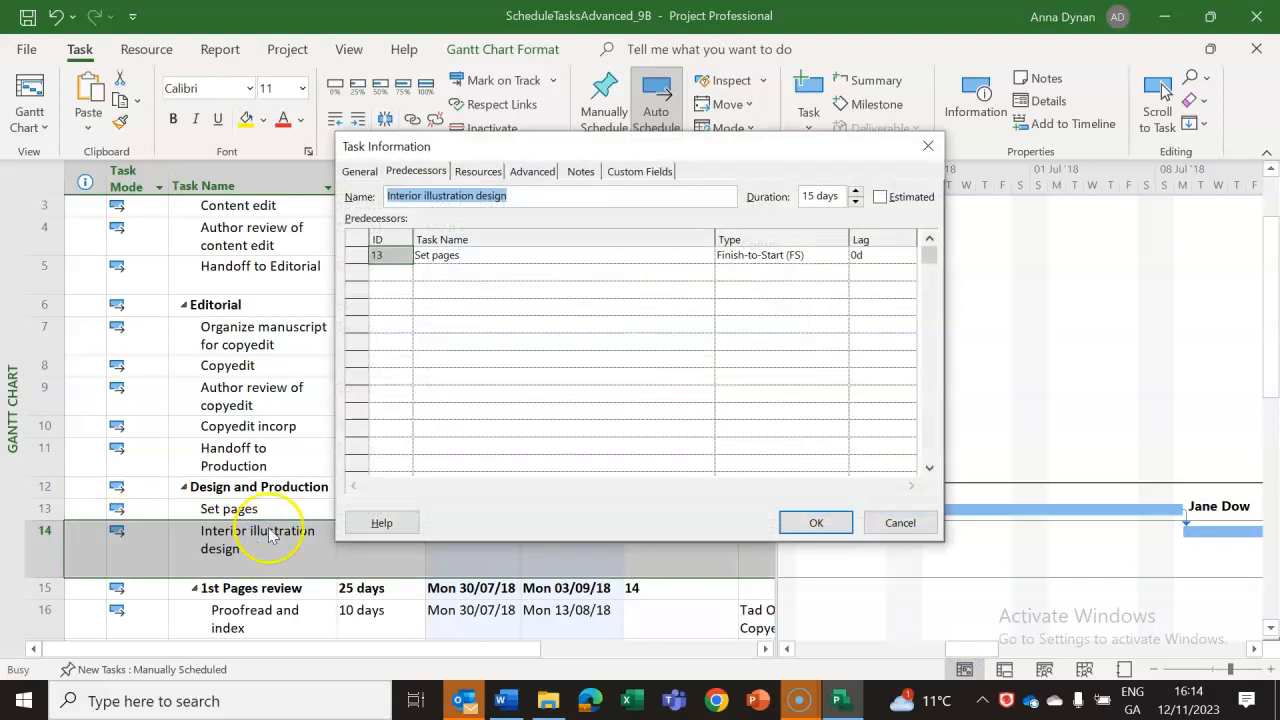
pyautogui.click(819, 261)
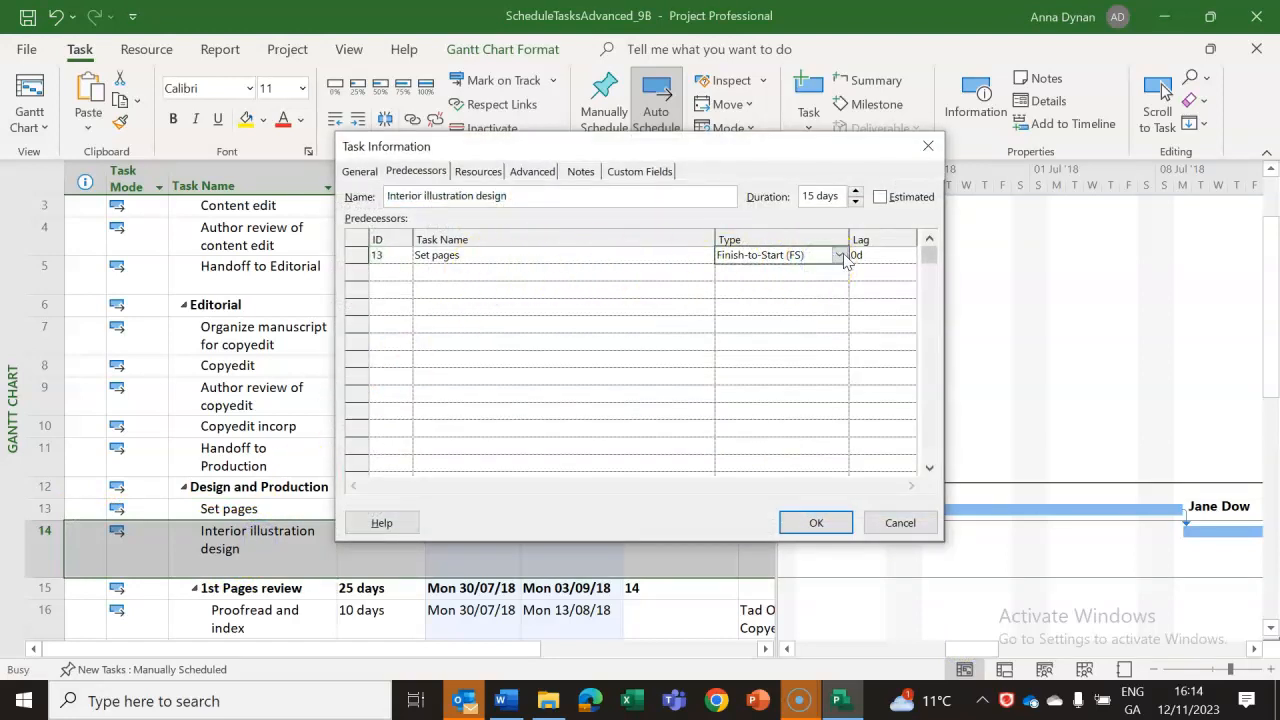
pyautogui.click(840, 255)
pyautogui.click(748, 287)
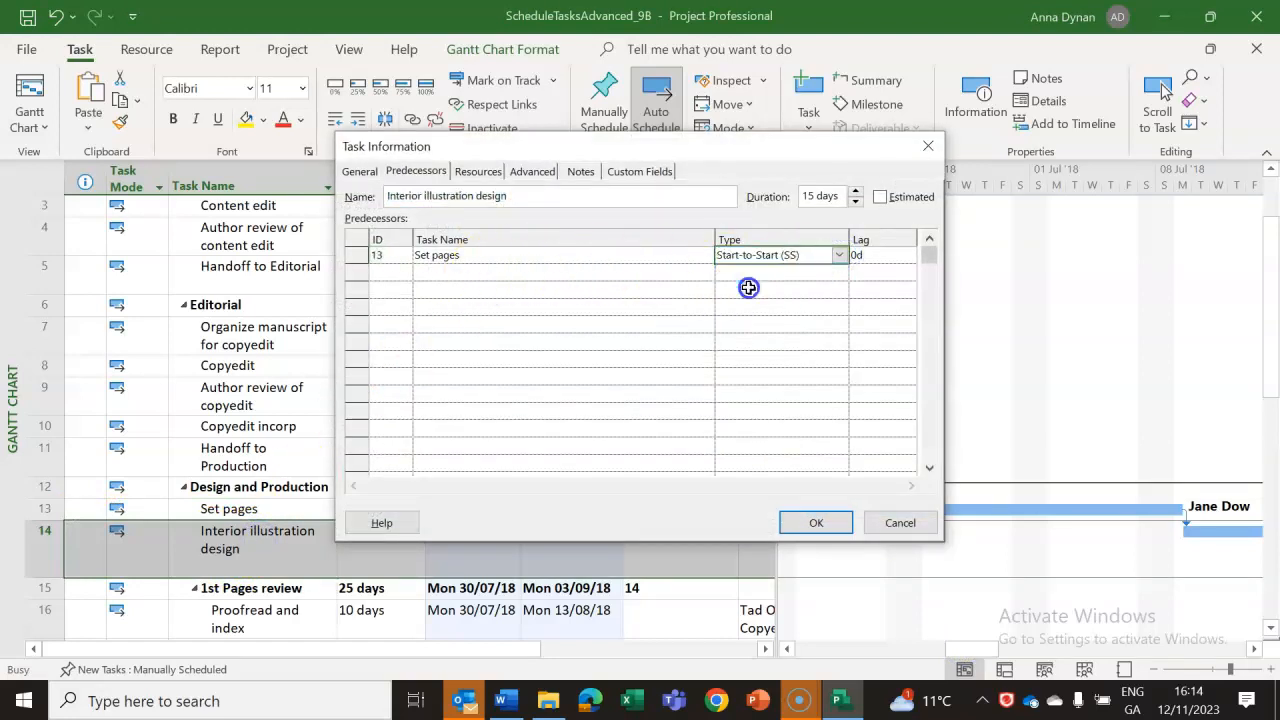
pyautogui.click(828, 529)
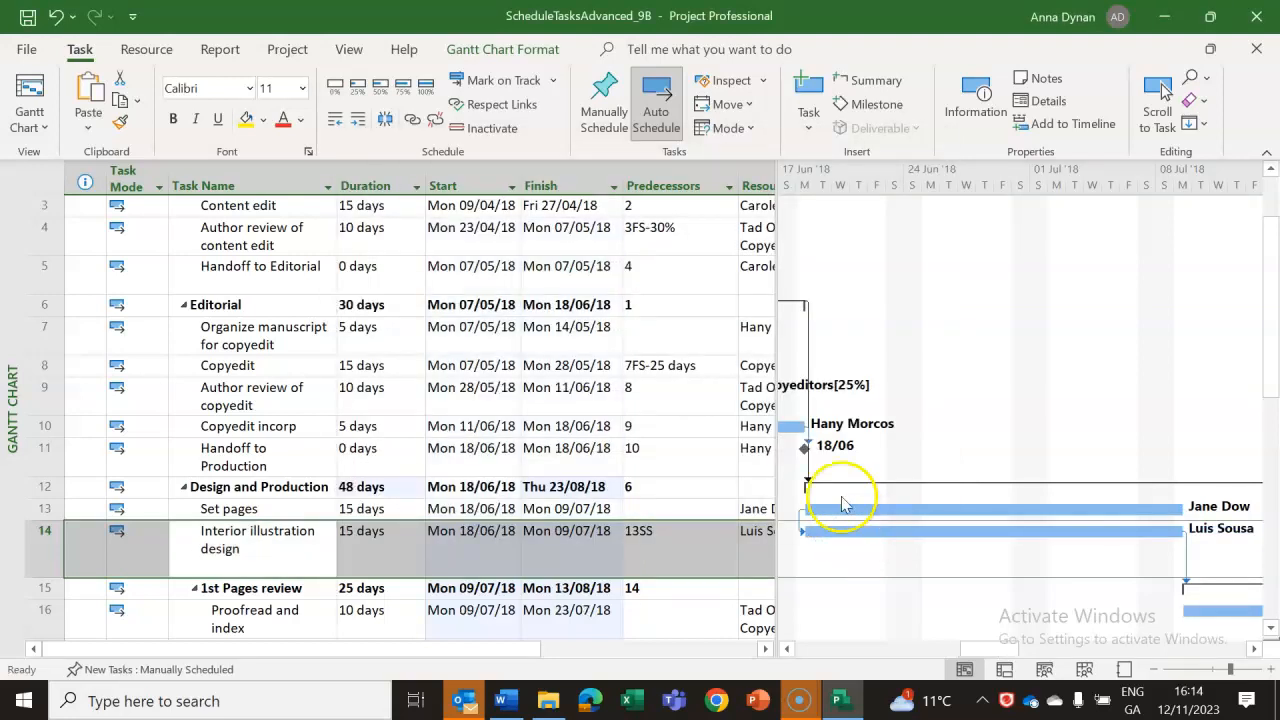
# Review the relationship types and lag for task 14's predecessor in its task information, leaving the dialog without saving changes.
pyautogui.click(767, 650)
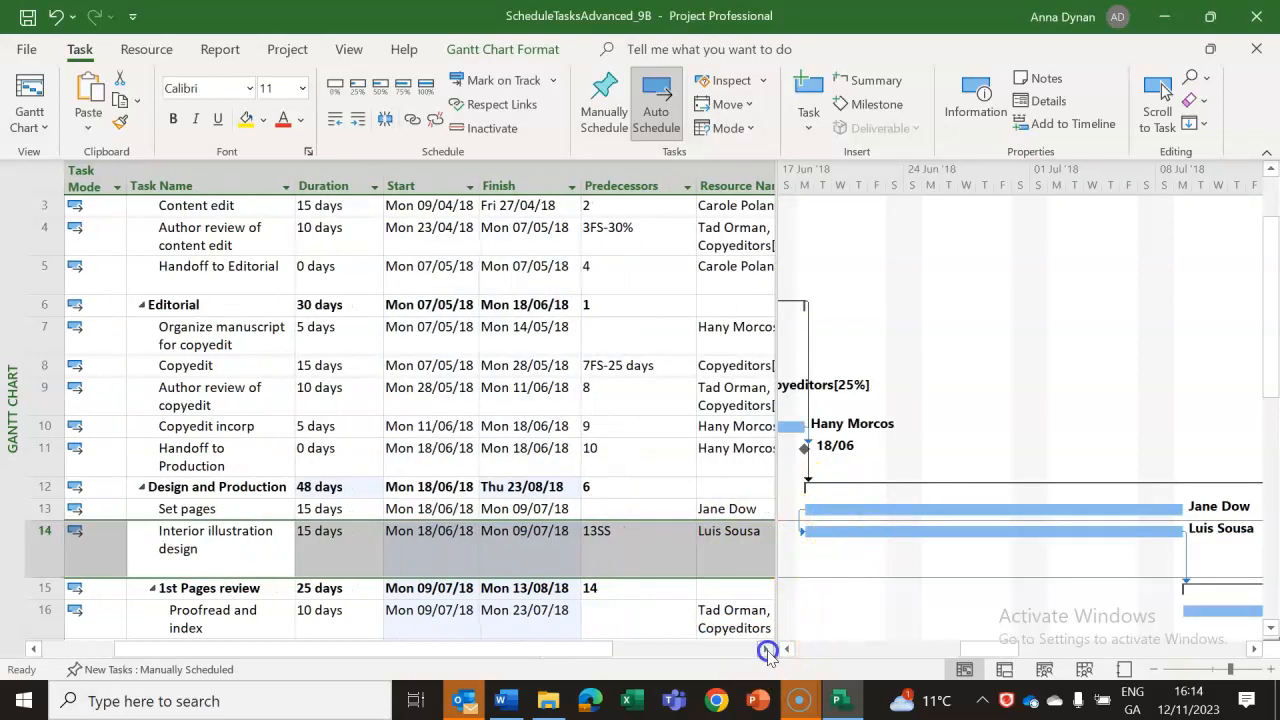
pyautogui.click(812, 256)
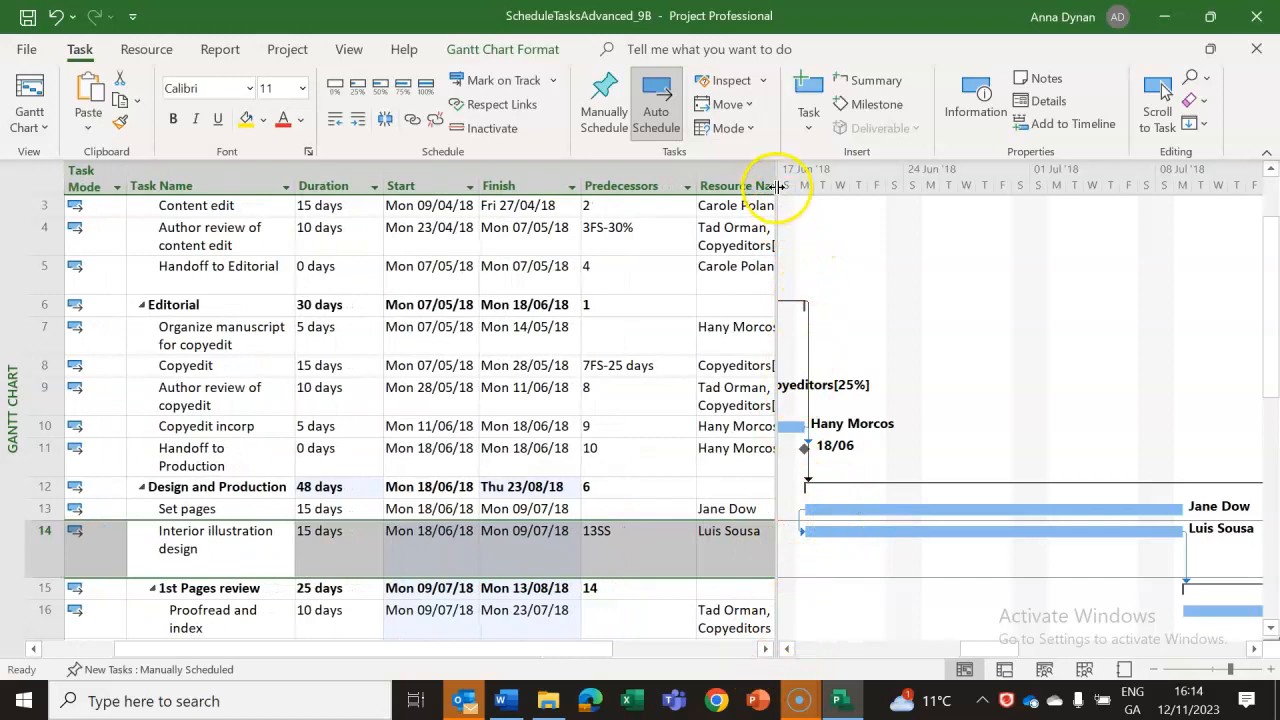
pyautogui.write('SS')
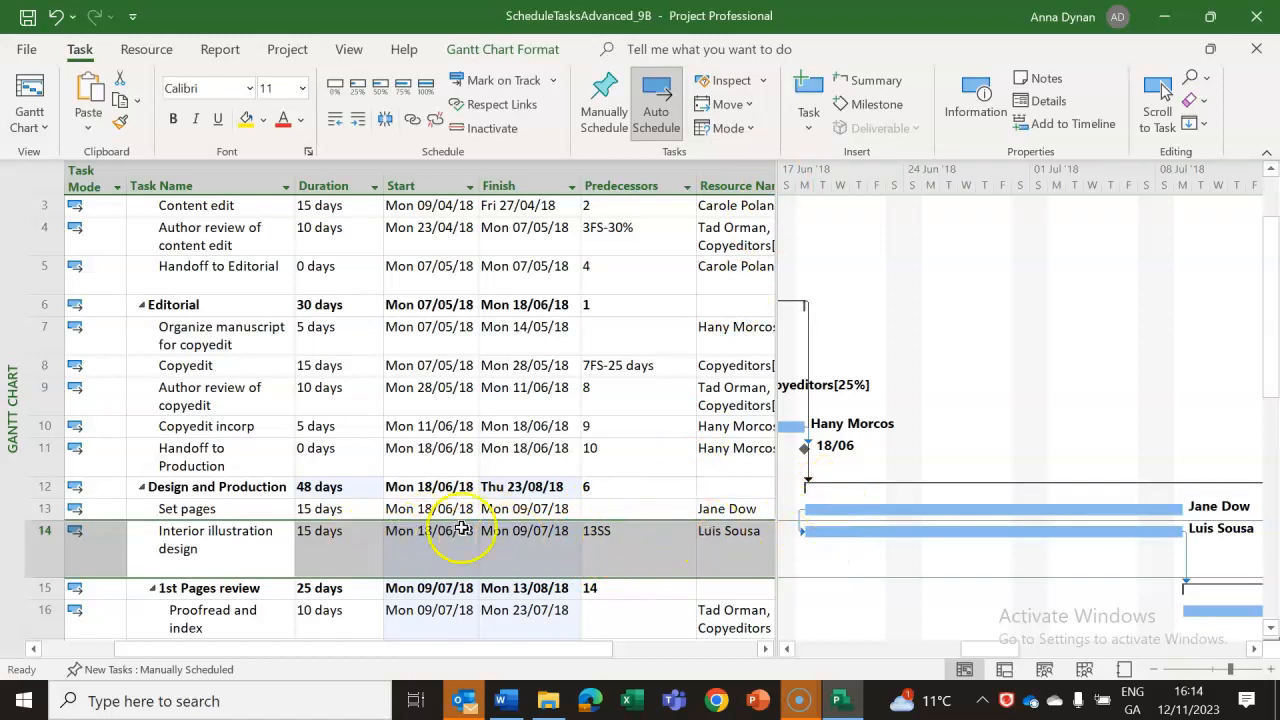
pyautogui.doubleClick(251, 537)
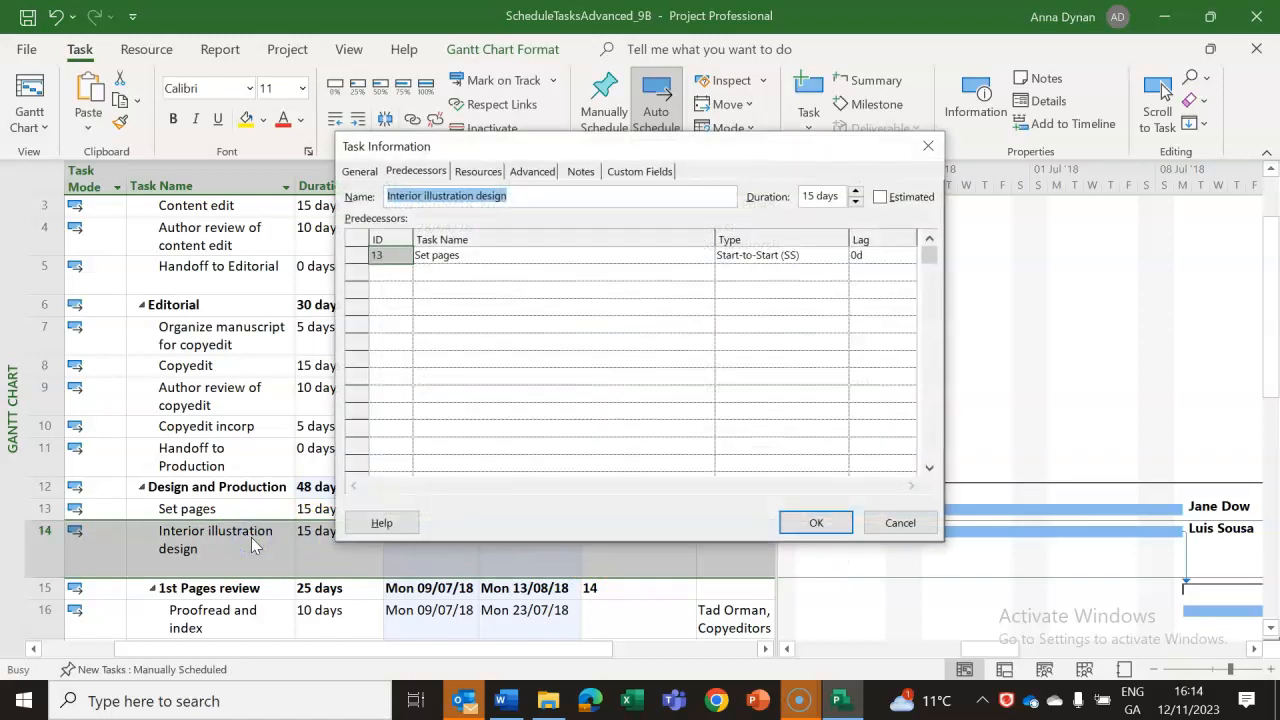
pyautogui.click(755, 255)
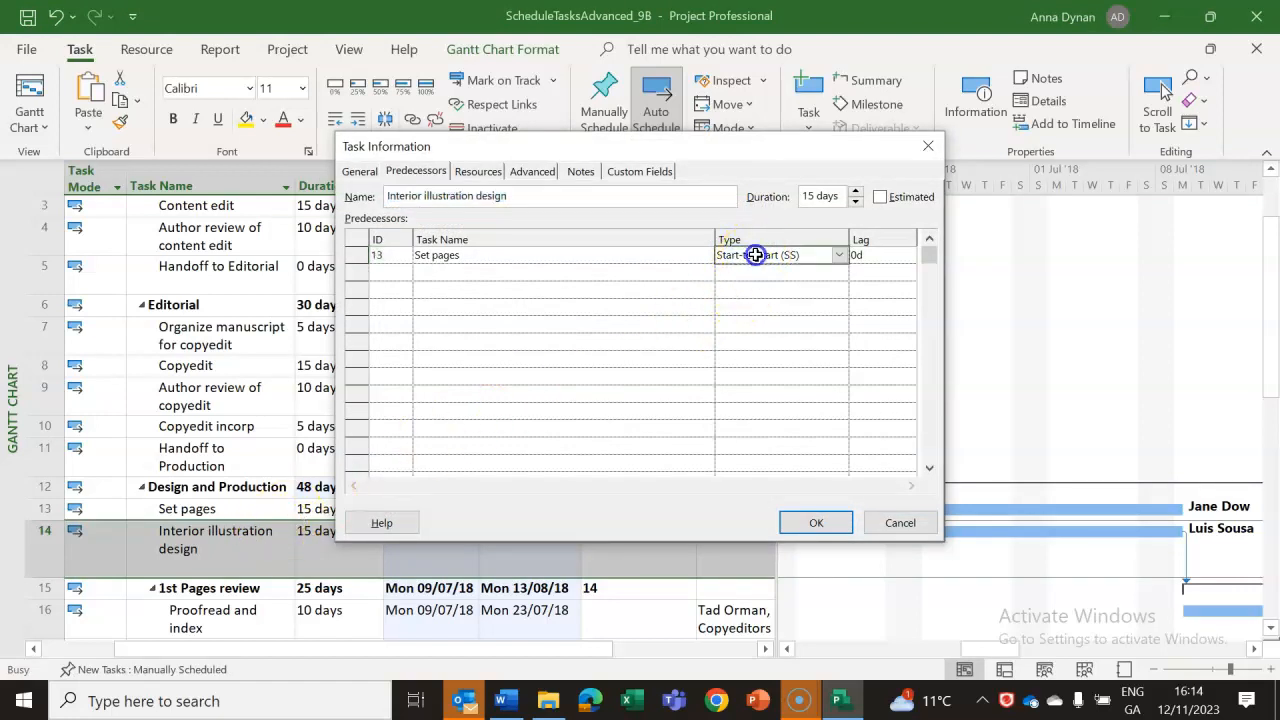
pyautogui.click(845, 256)
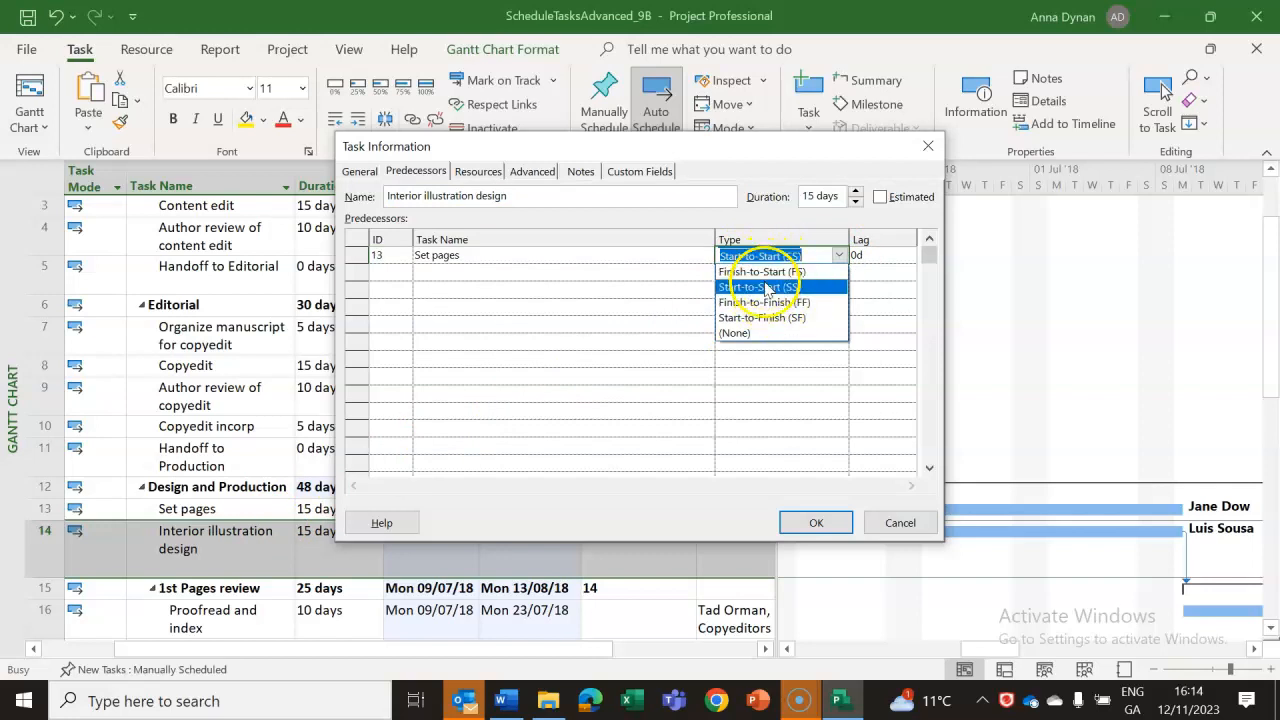
pyautogui.click(764, 288)
pyautogui.click(878, 255)
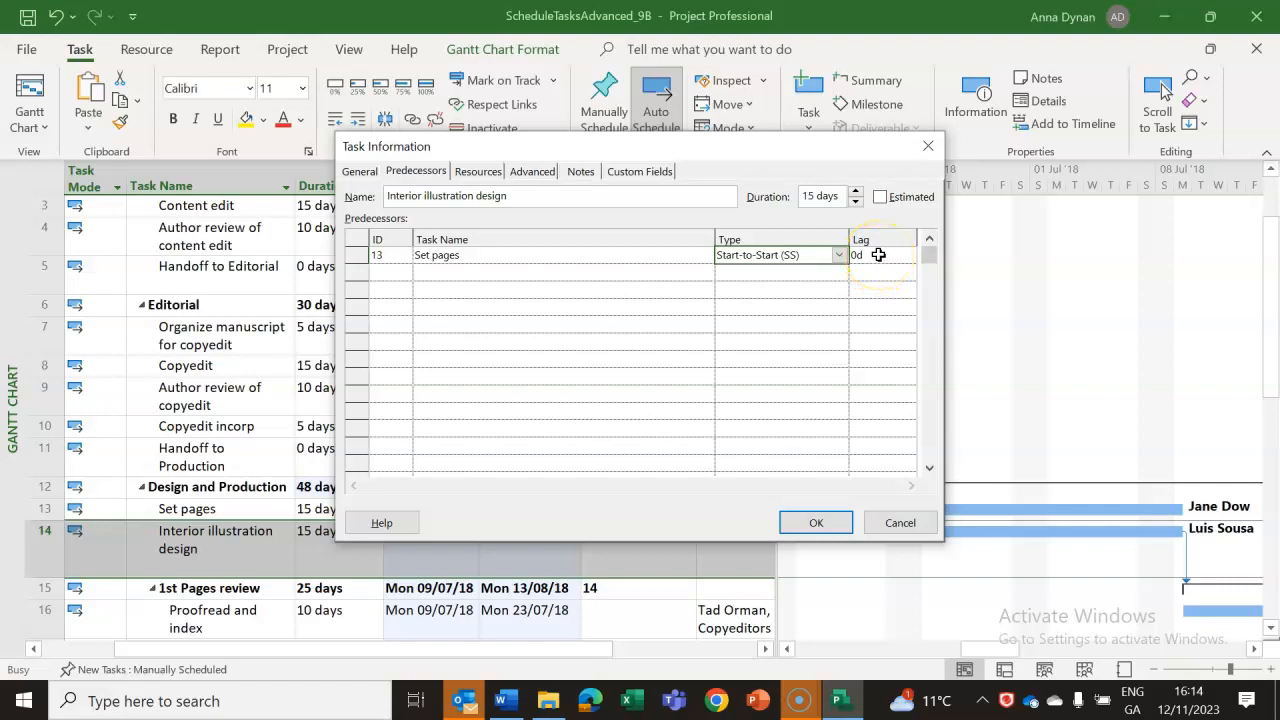
pyautogui.click(900, 522)
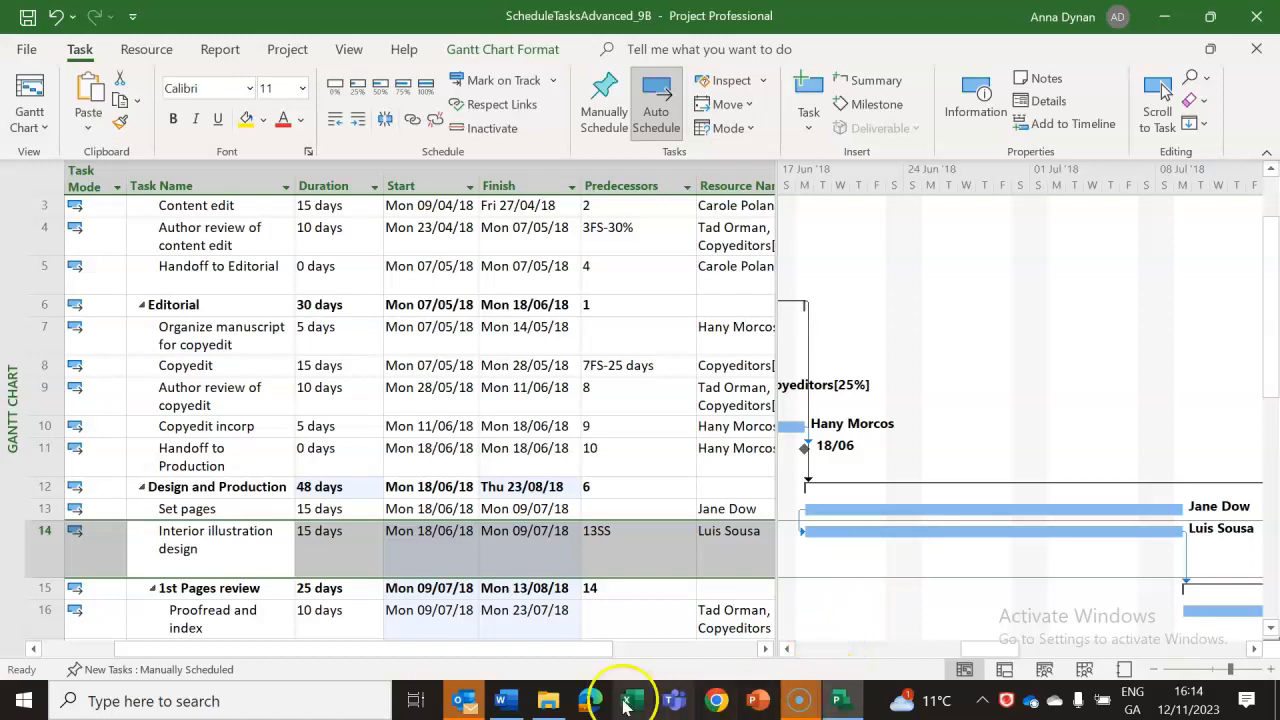
# Switch to the Word lab notes and review the item 3 instructions for the start-to-start relationship on task 14.
pyautogui.click(505, 701)
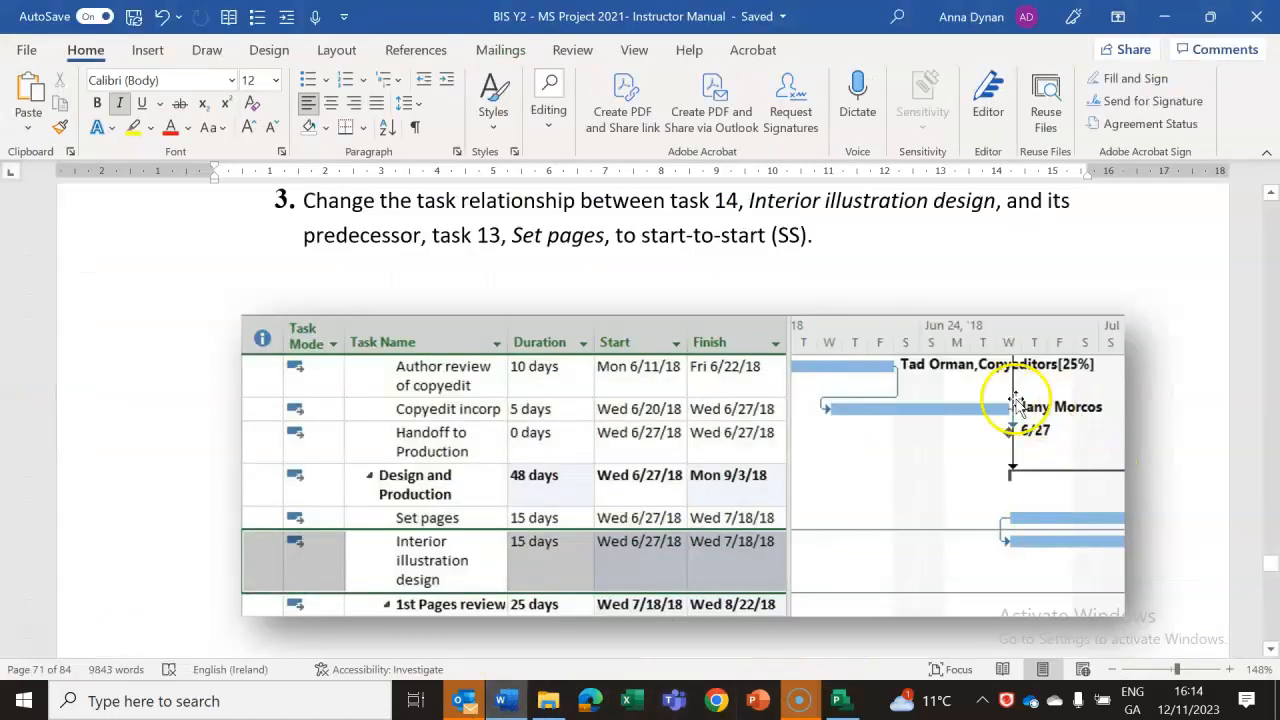
pyautogui.click(1270, 649)
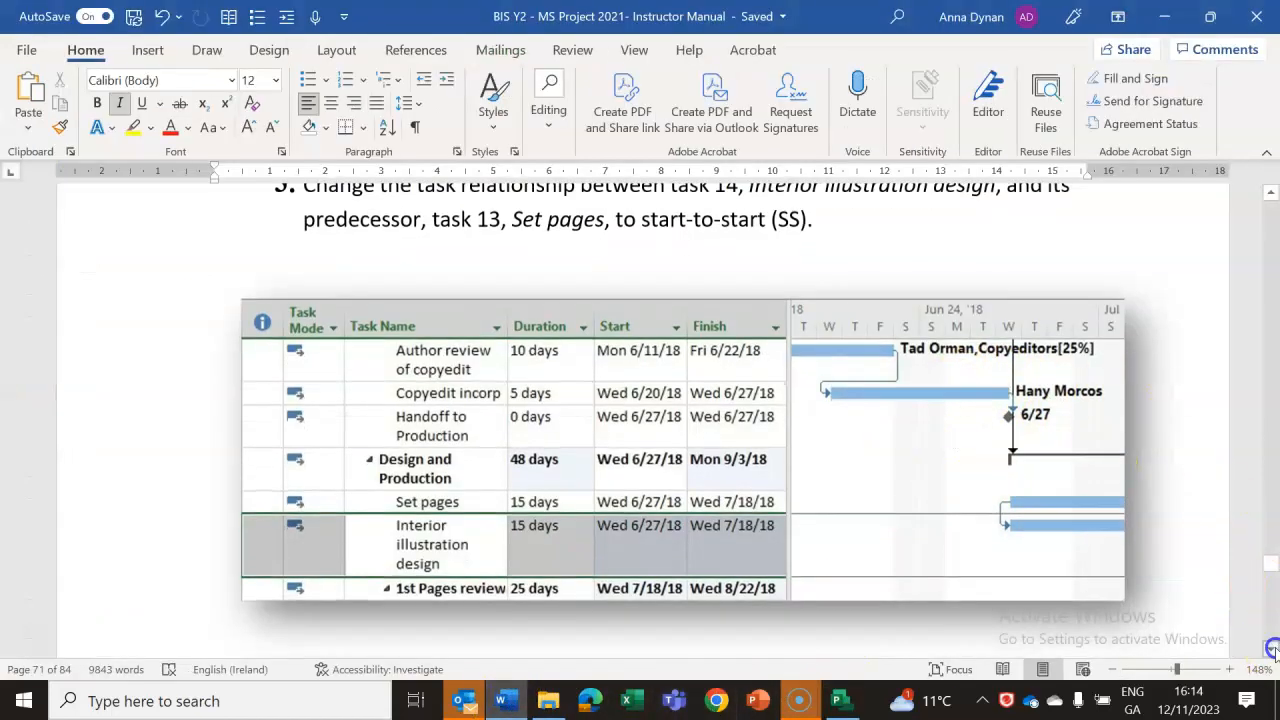
pyautogui.click(1270, 649)
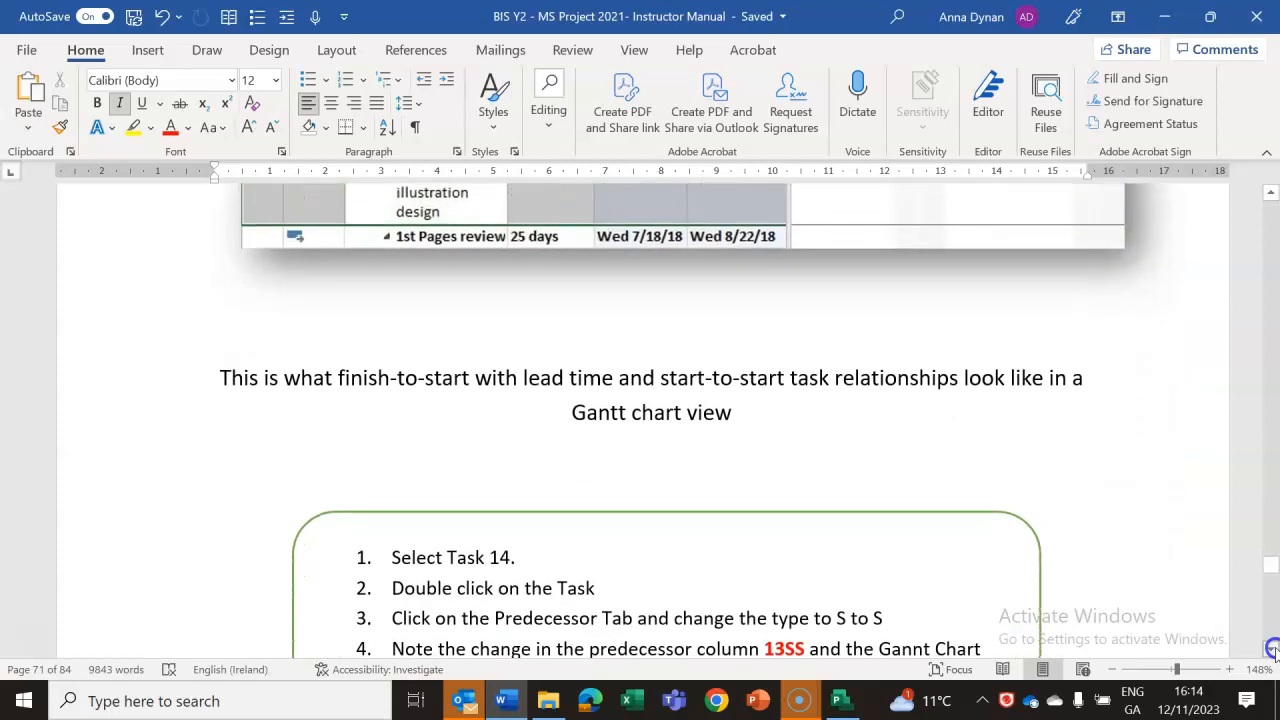
pyautogui.click(1270, 649)
pyautogui.click(1270, 649)
pyautogui.click(1270, 649)
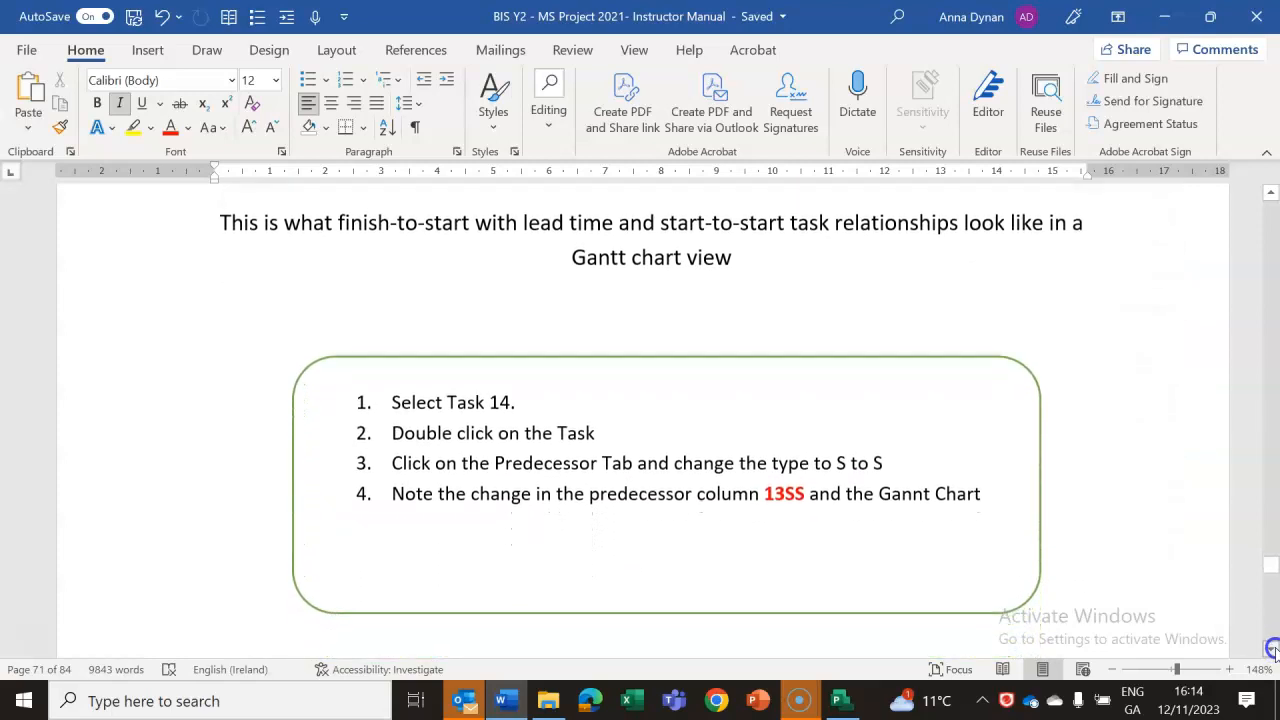
# Read the lab notes section "Control task scheduling by using constraints" and its instructions for task 16, Proofread and index.
pyautogui.click(1270, 649)
pyautogui.click(1270, 649)
pyautogui.click(1270, 649)
pyautogui.click(1270, 649)
pyautogui.click(1270, 649)
pyautogui.click(1270, 649)
pyautogui.click(1270, 649)
pyautogui.click(1270, 649)
pyautogui.click(1270, 649)
pyautogui.click(1270, 649)
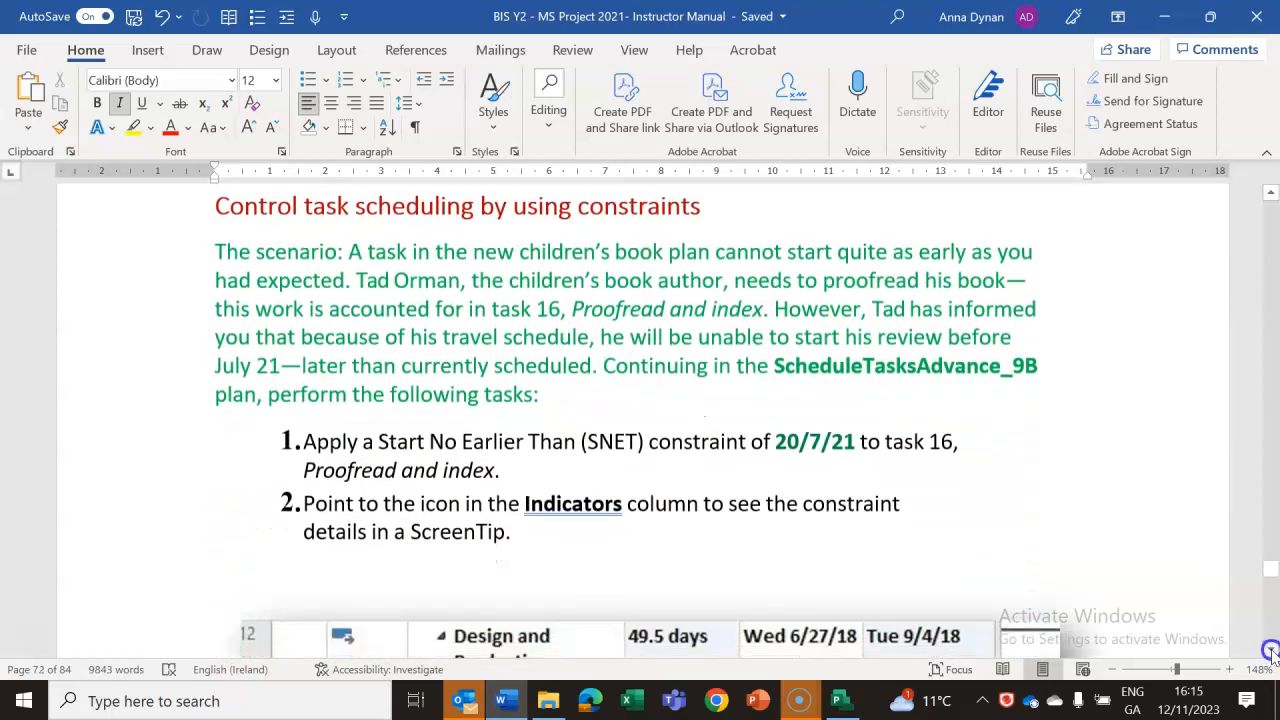
pyautogui.click(1270, 649)
pyautogui.click(1270, 649)
pyautogui.click(1270, 649)
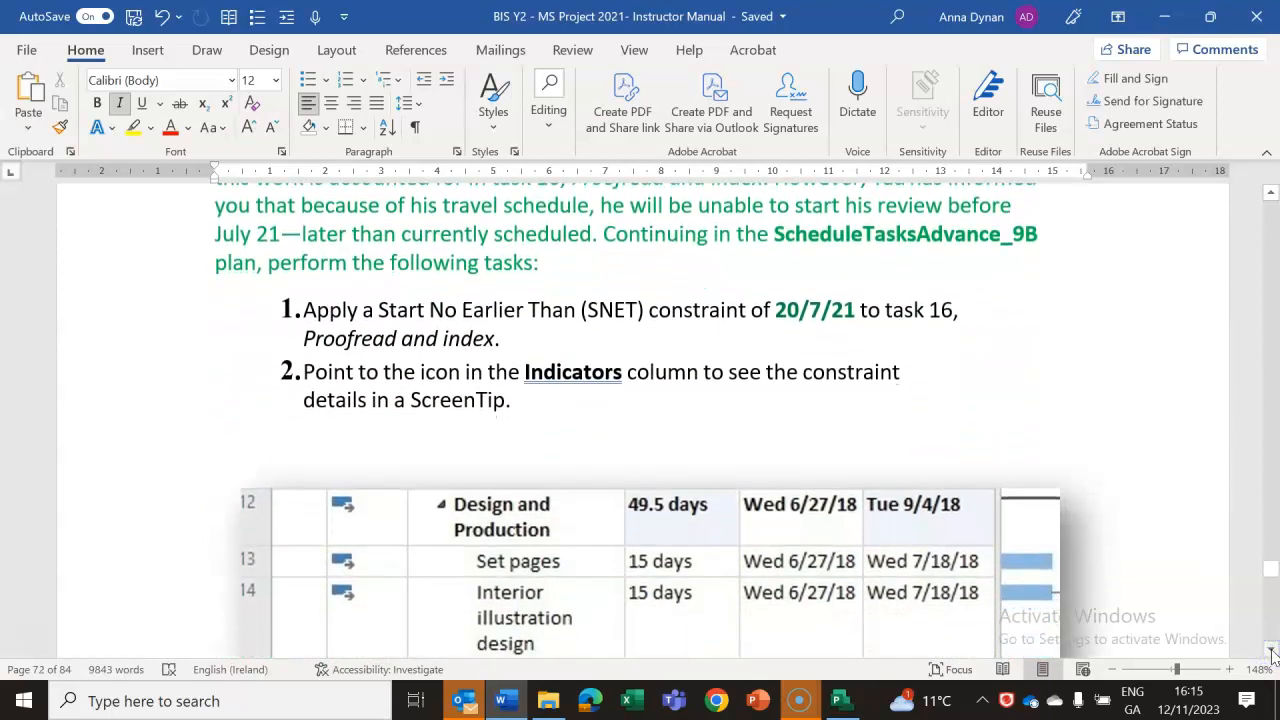
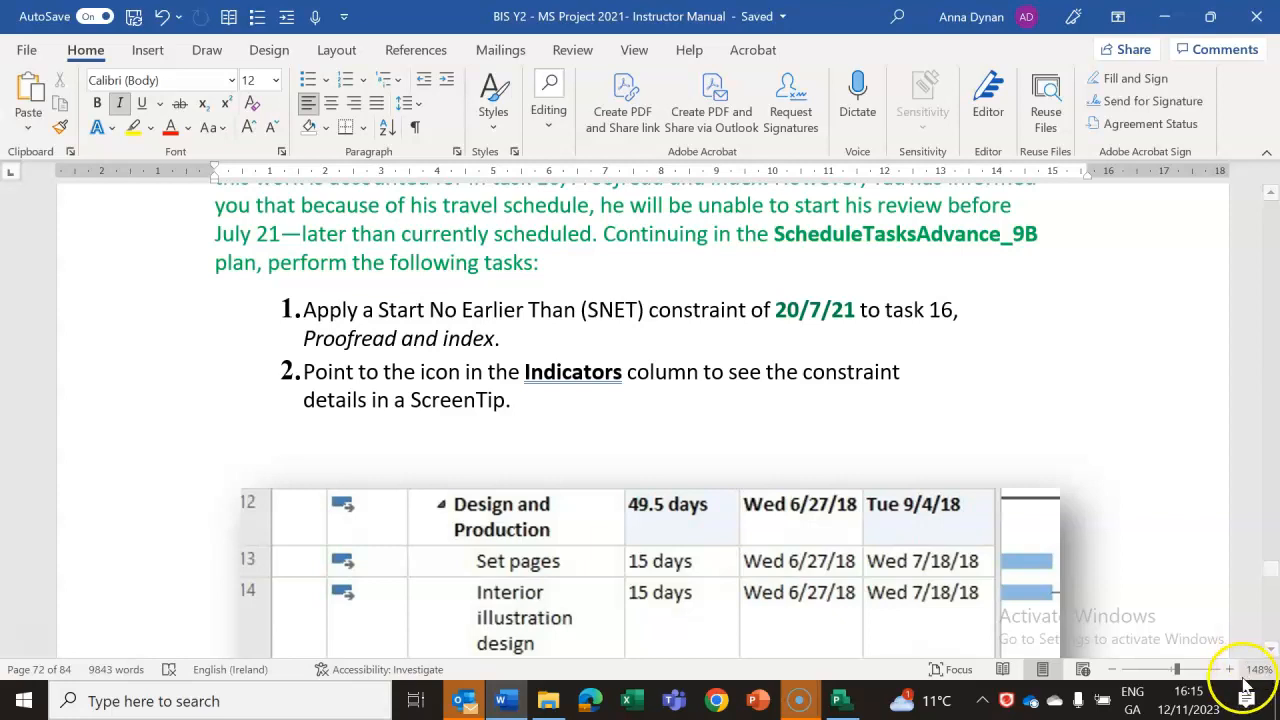
# Review the lab notes' Start No Earlier Than instructions for task 16 and the example image of the constraint indicator.
pyautogui.moveTo(1270, 577); pyautogui.dragTo(1274, 570)
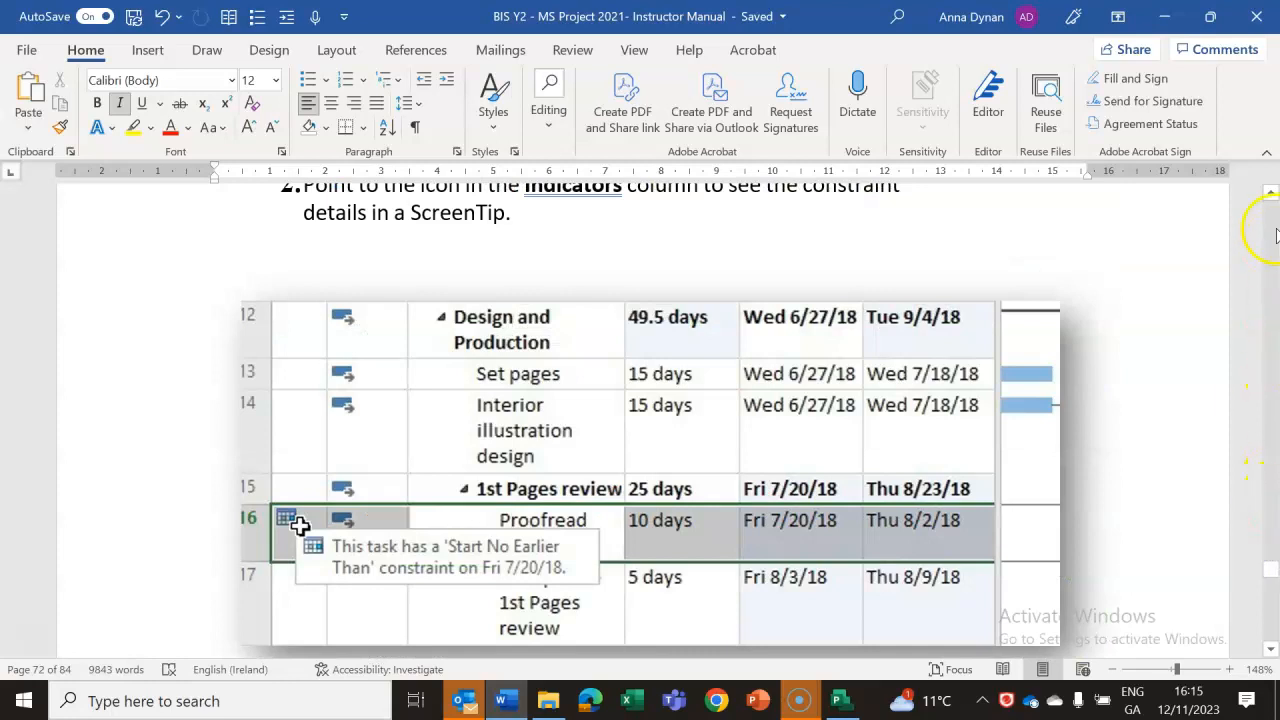
pyautogui.click(1272, 193)
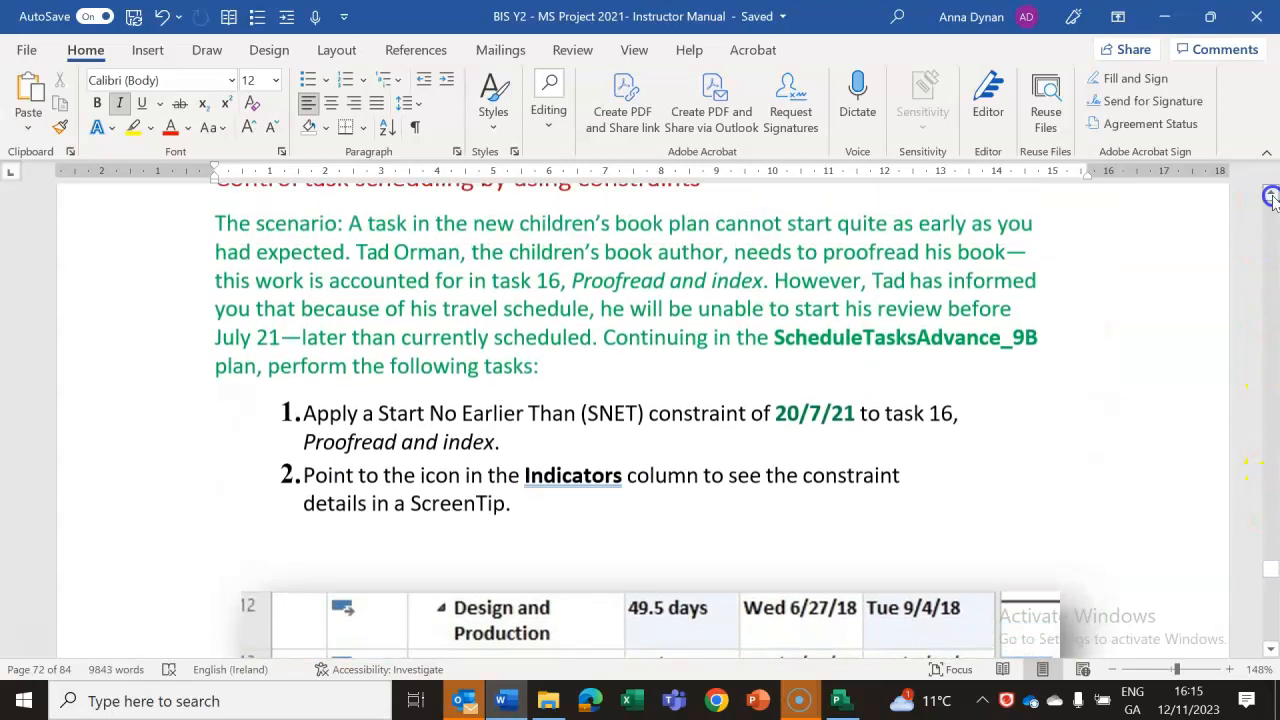
pyautogui.click(1271, 197)
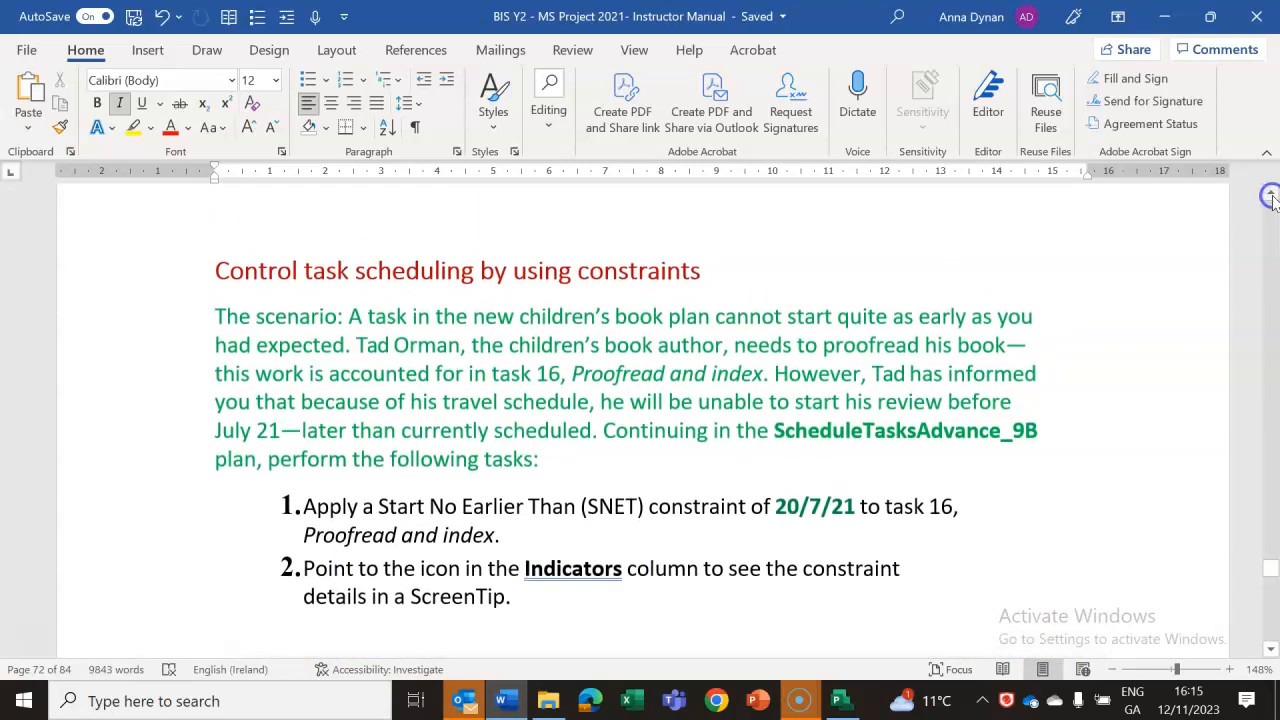
pyautogui.click(1271, 649)
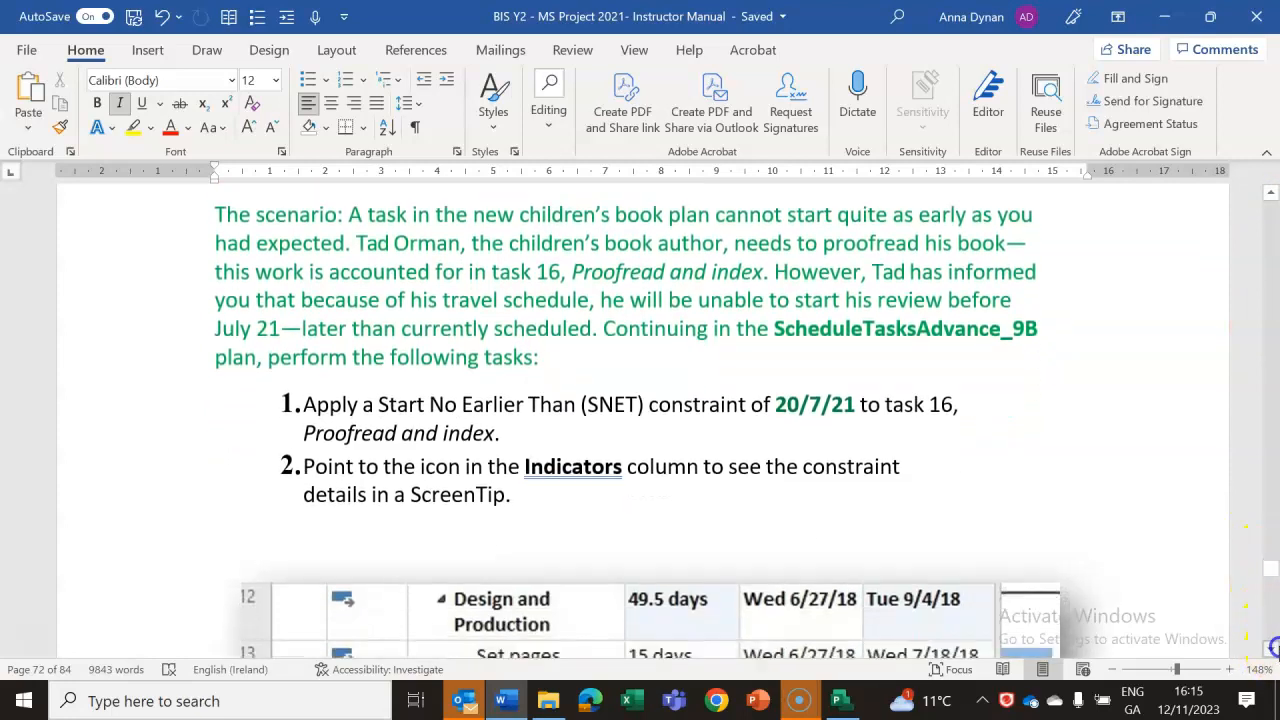
pyautogui.click(1272, 649)
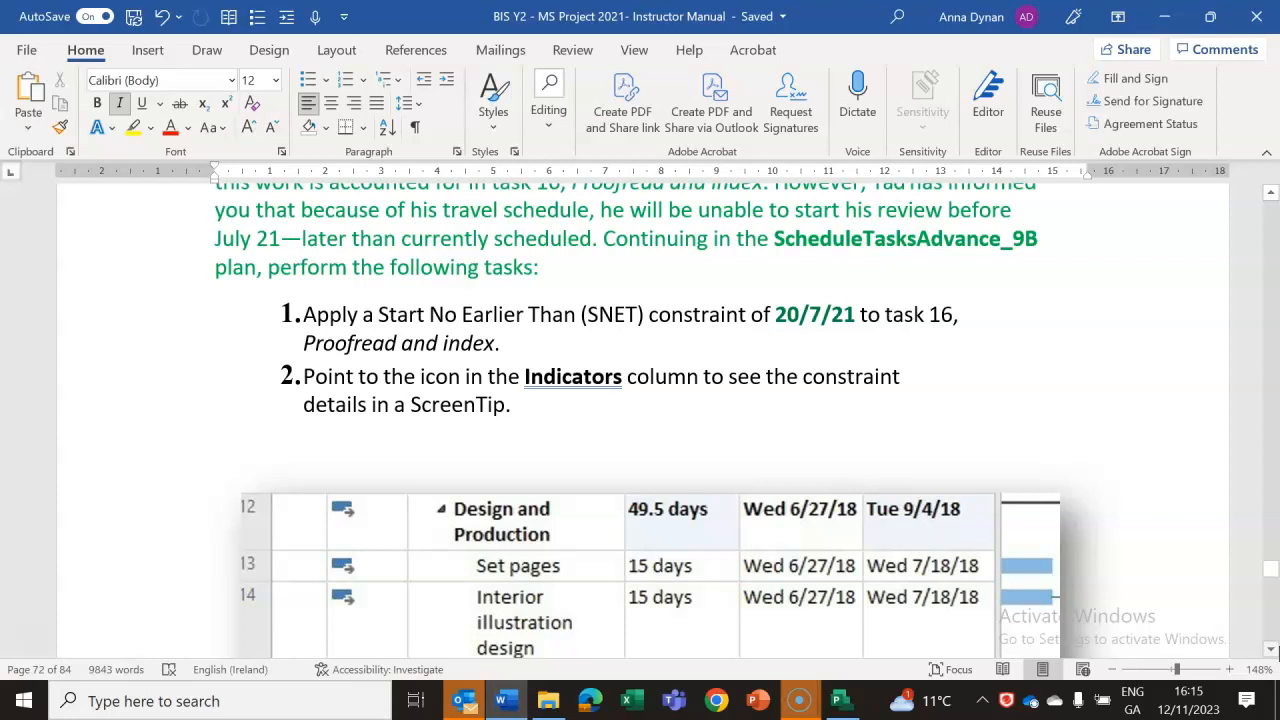
pyautogui.click(1272, 649)
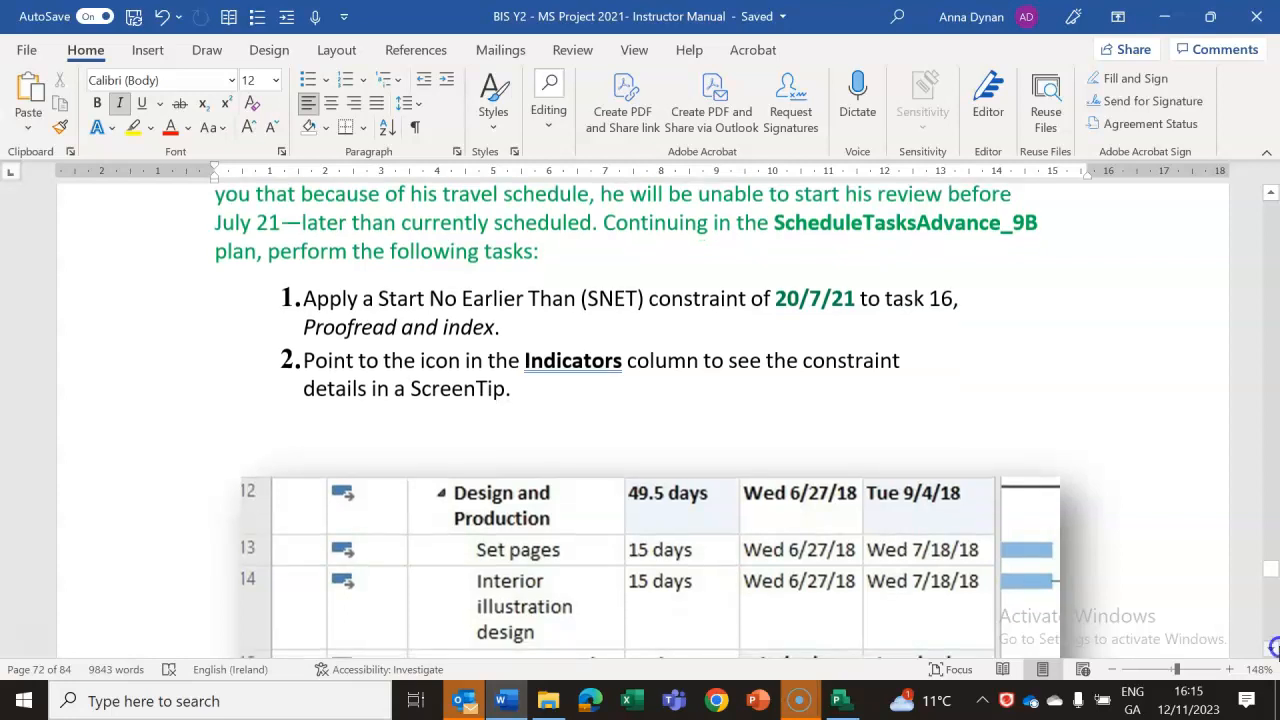
pyautogui.click(1272, 649)
# Switch to the Project plan and open the advanced task information for task 16, Proofread and index.
pyautogui.click(838, 701)
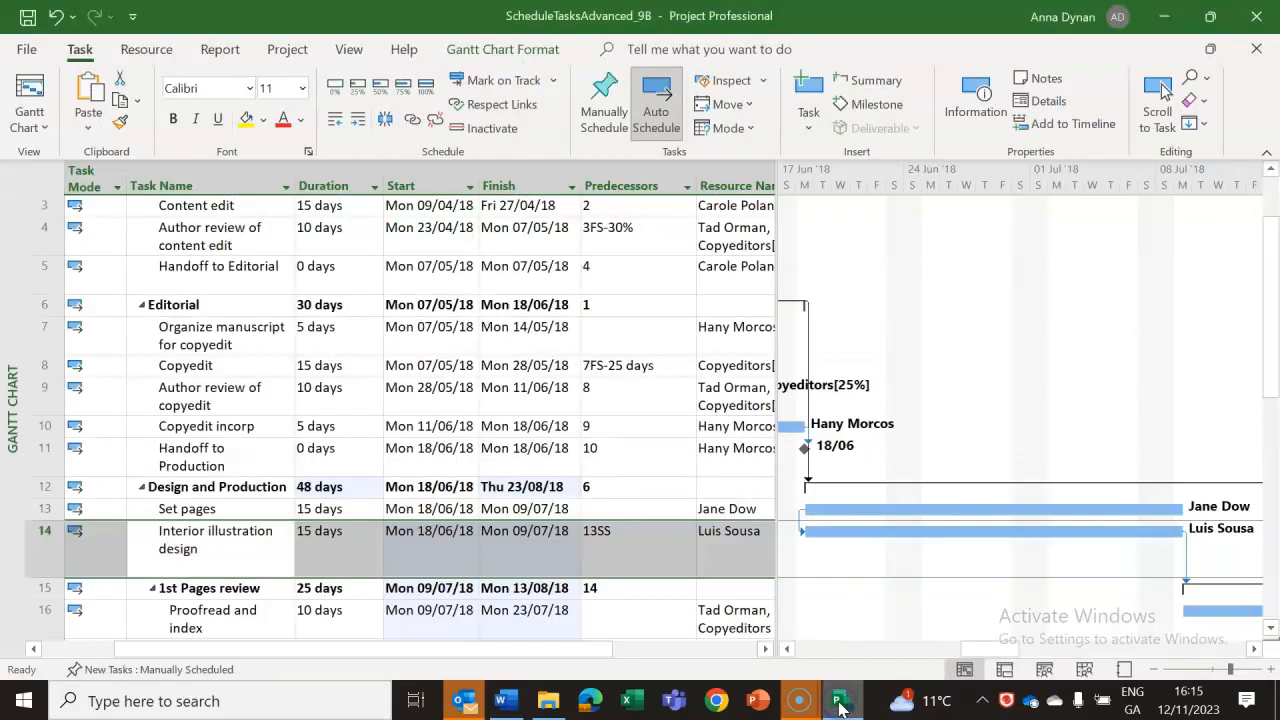
pyautogui.click(533, 342)
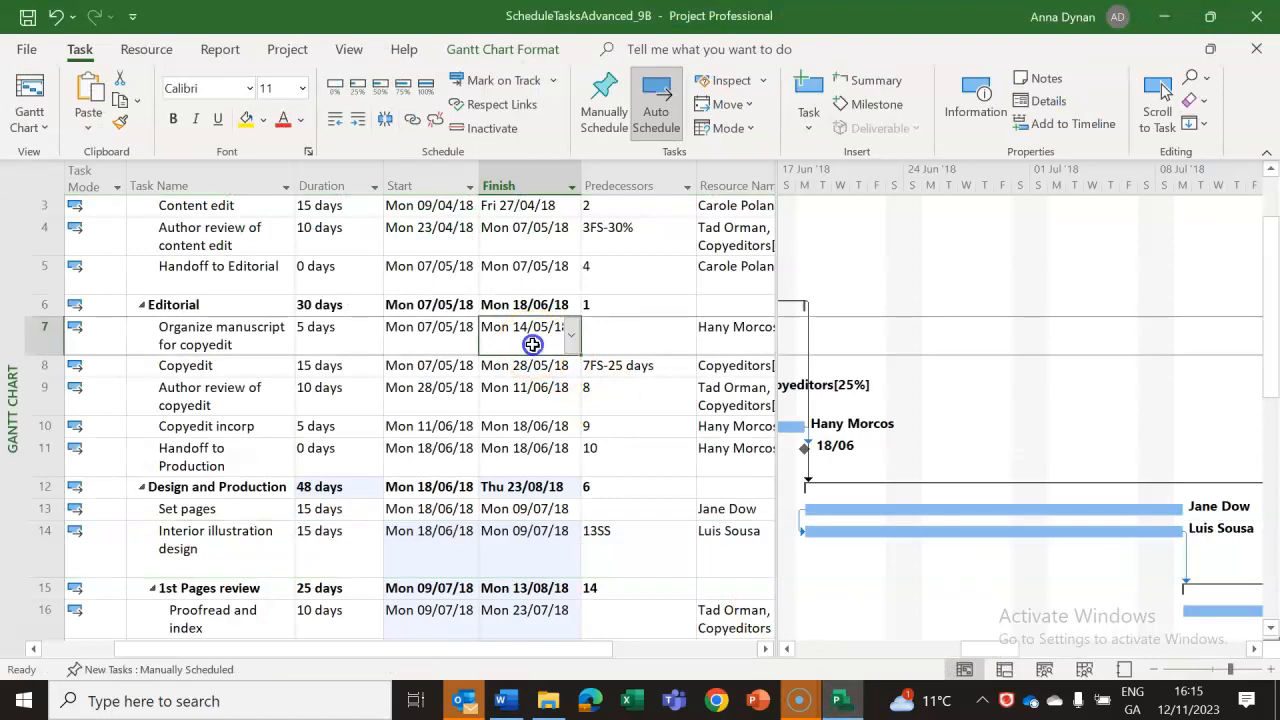
pyautogui.click(226, 618)
pyautogui.doubleClick(225, 615)
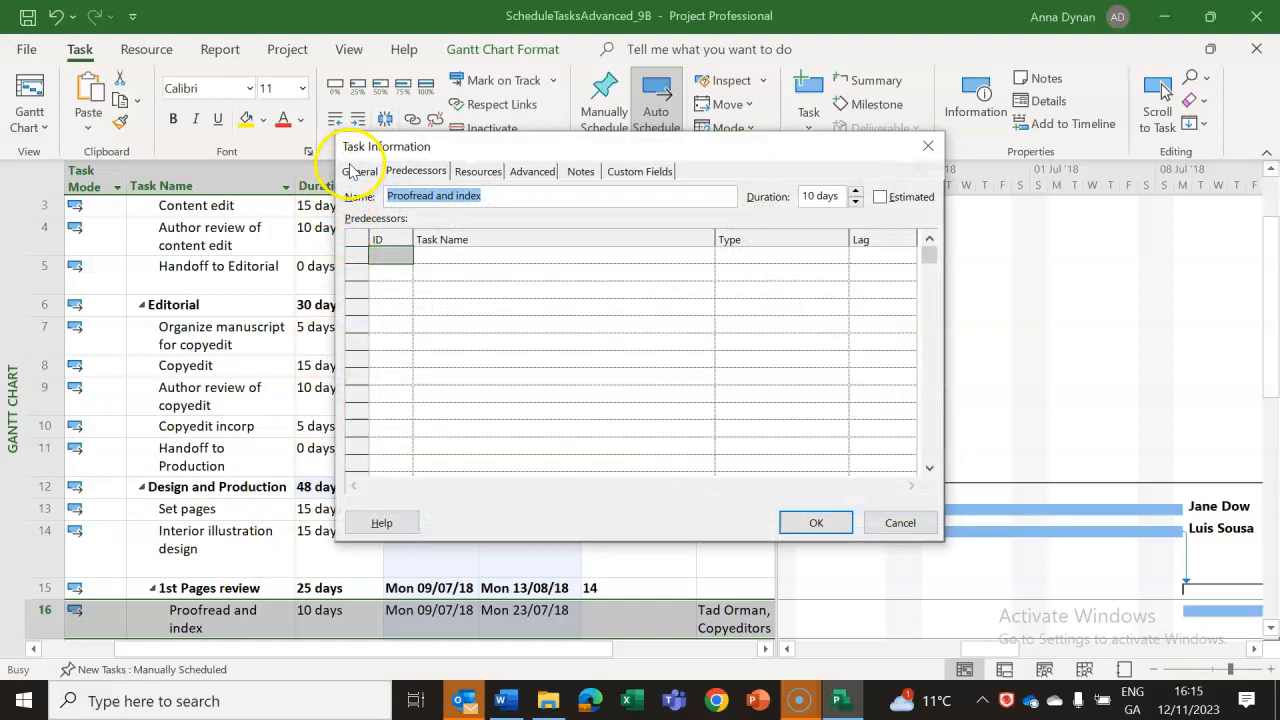
pyautogui.click(360, 172)
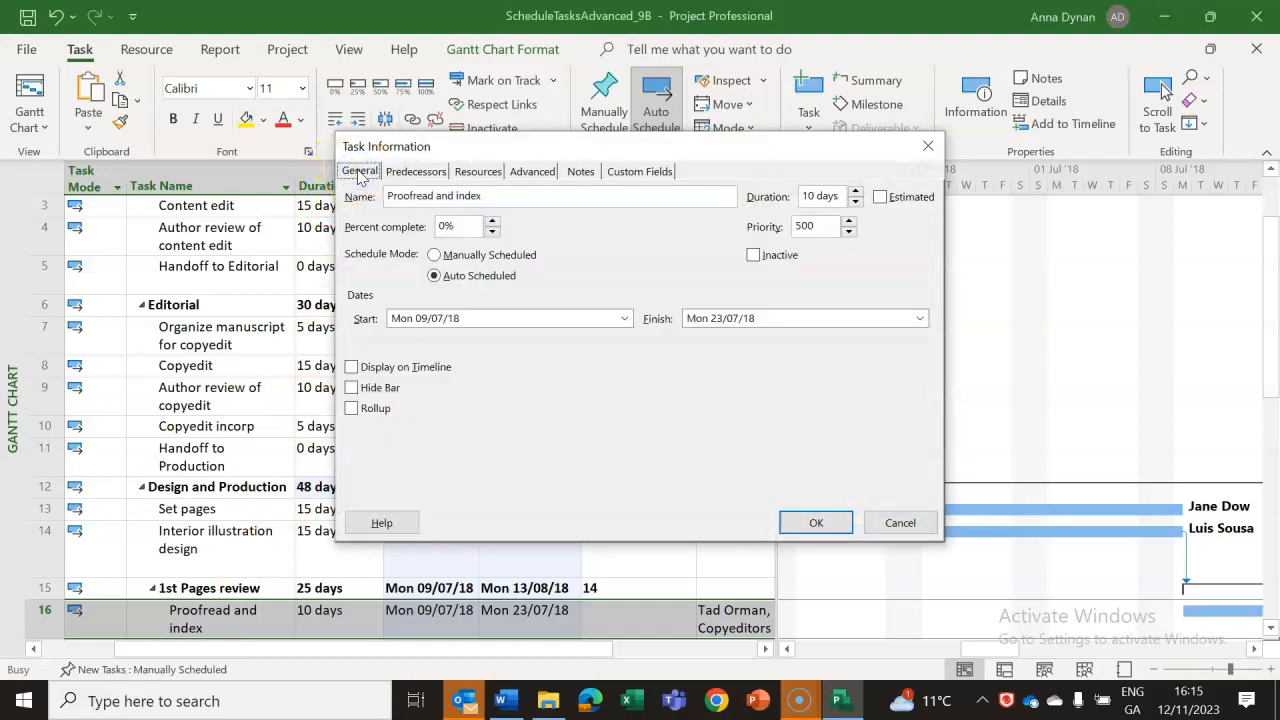
pyautogui.click(413, 173)
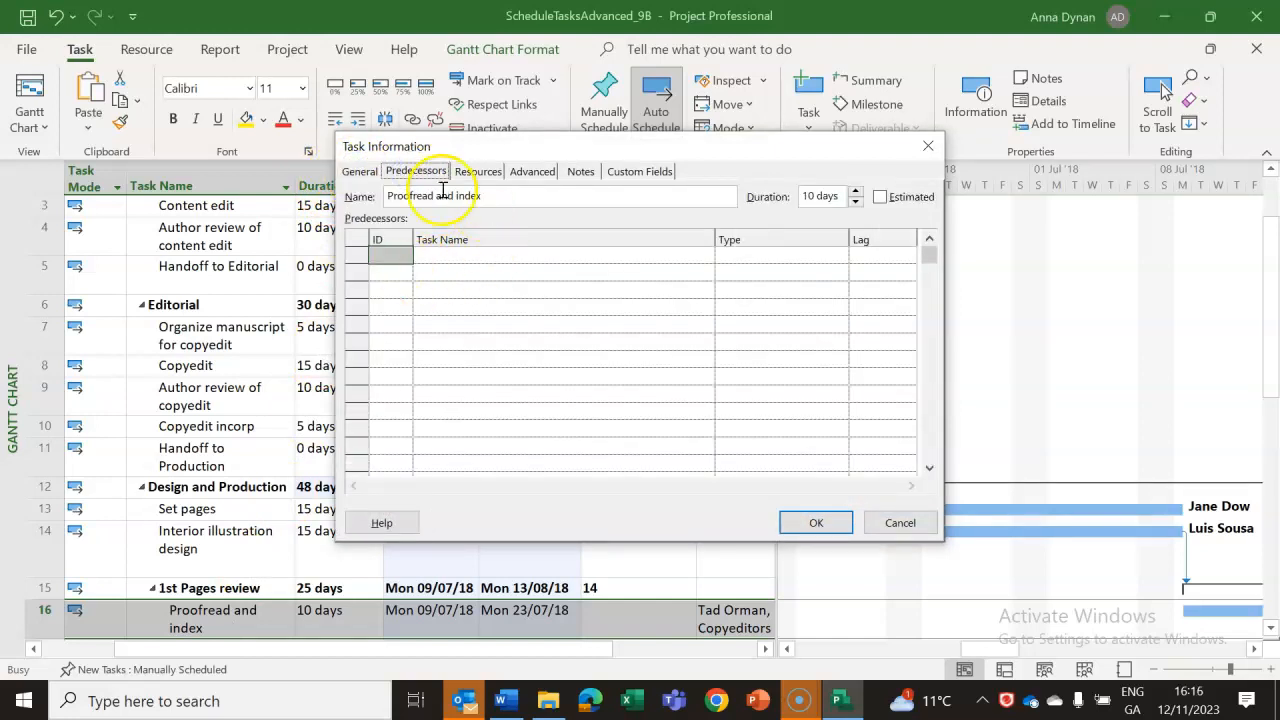
pyautogui.click(479, 172)
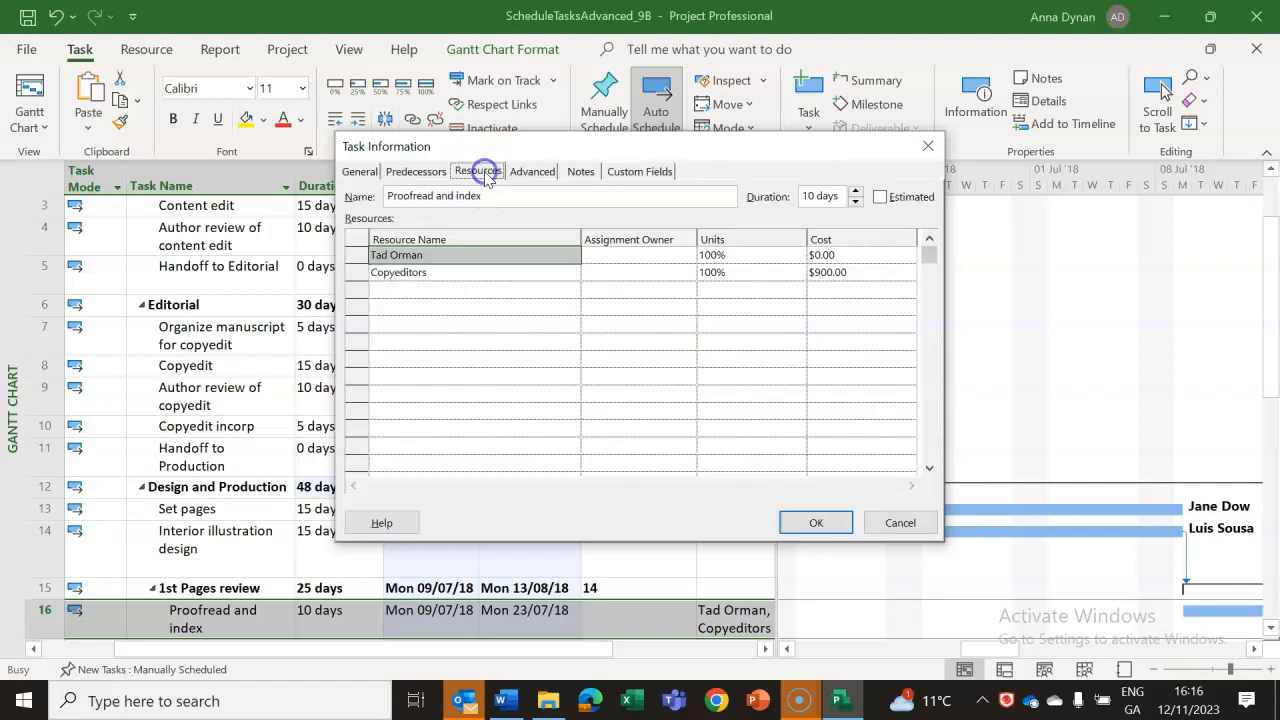
pyautogui.click(549, 174)
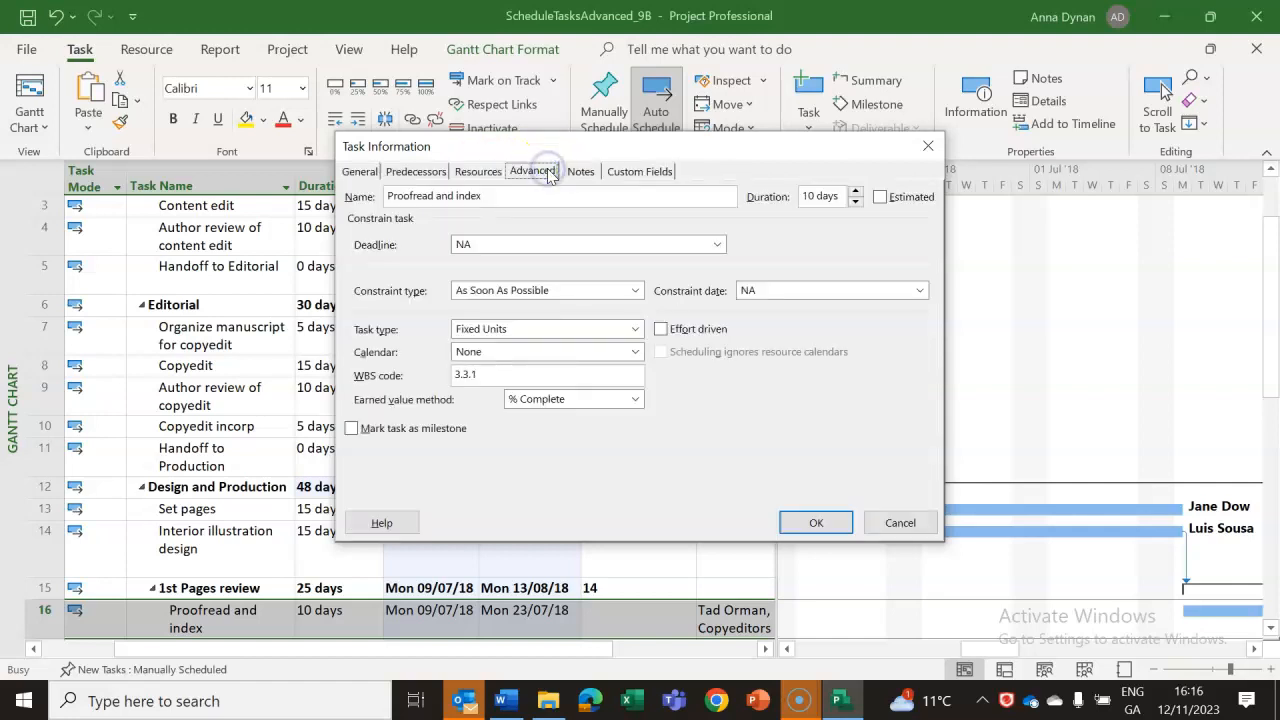
pyautogui.click(578, 172)
pyautogui.click(532, 172)
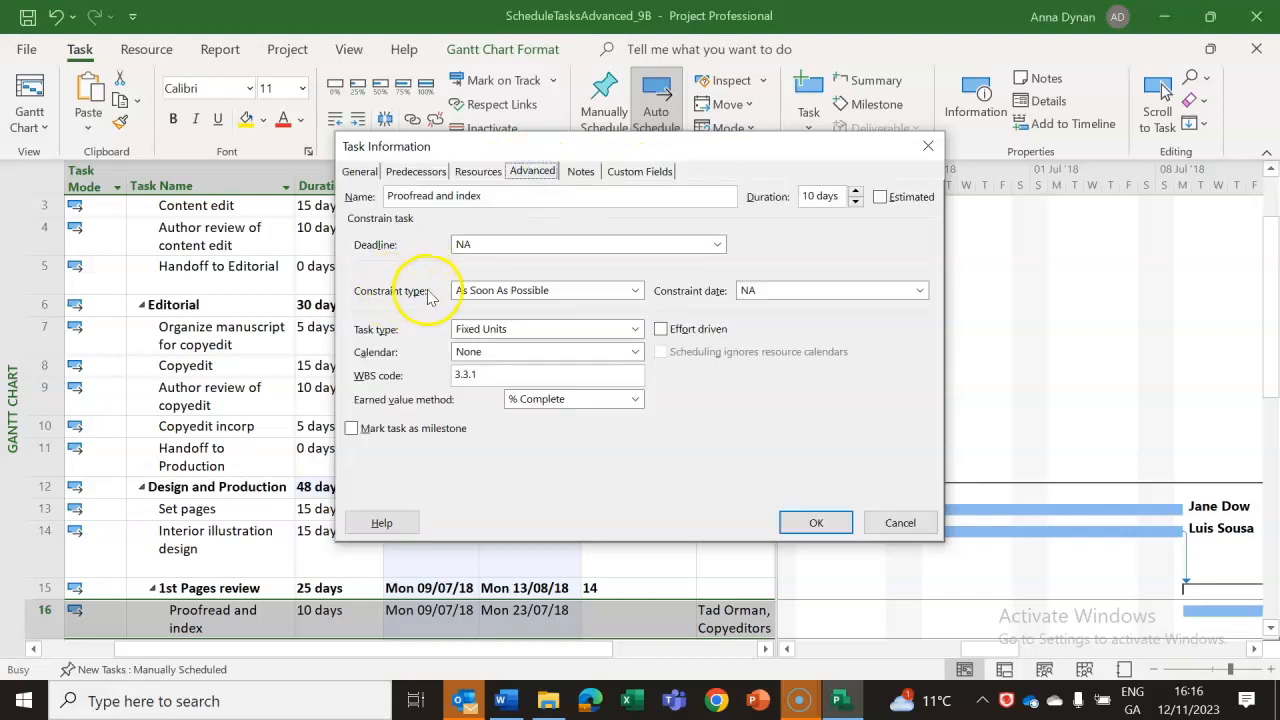
# Review the available constraint types, check the required constraint in the Word lab notes, and return to task 16's information in Project.
pyautogui.click(636, 290)
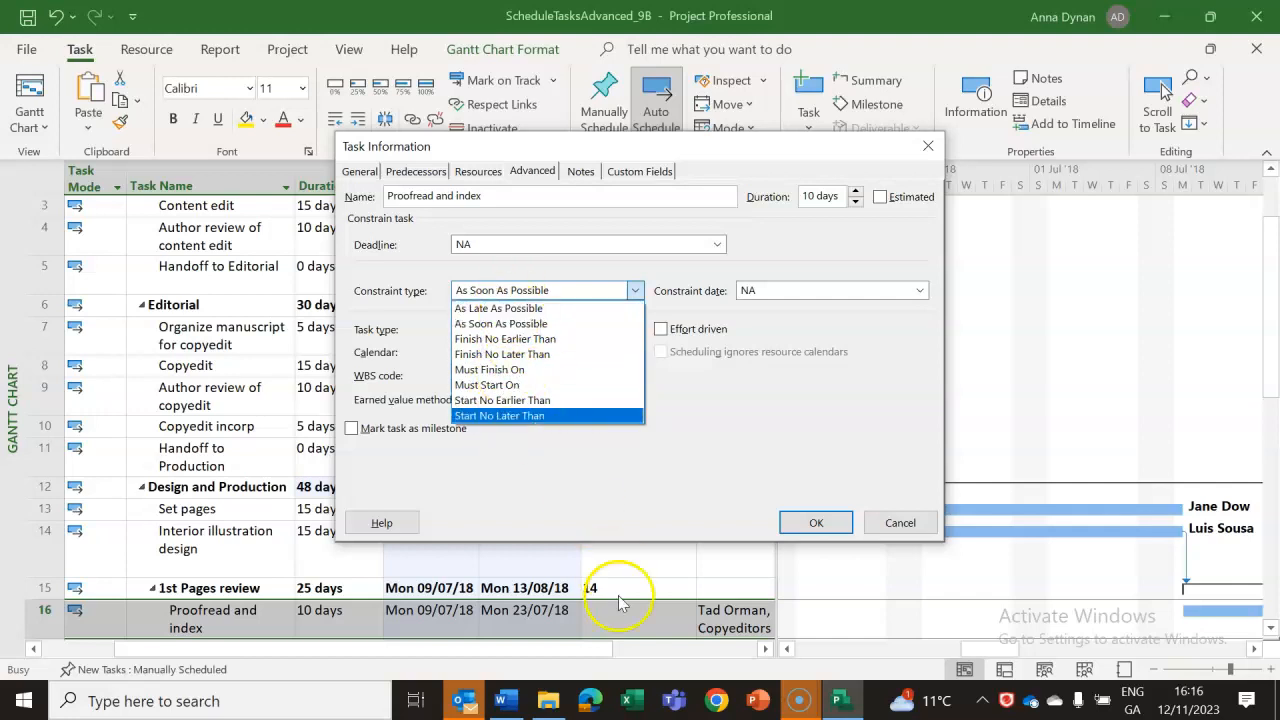
pyautogui.click(507, 701)
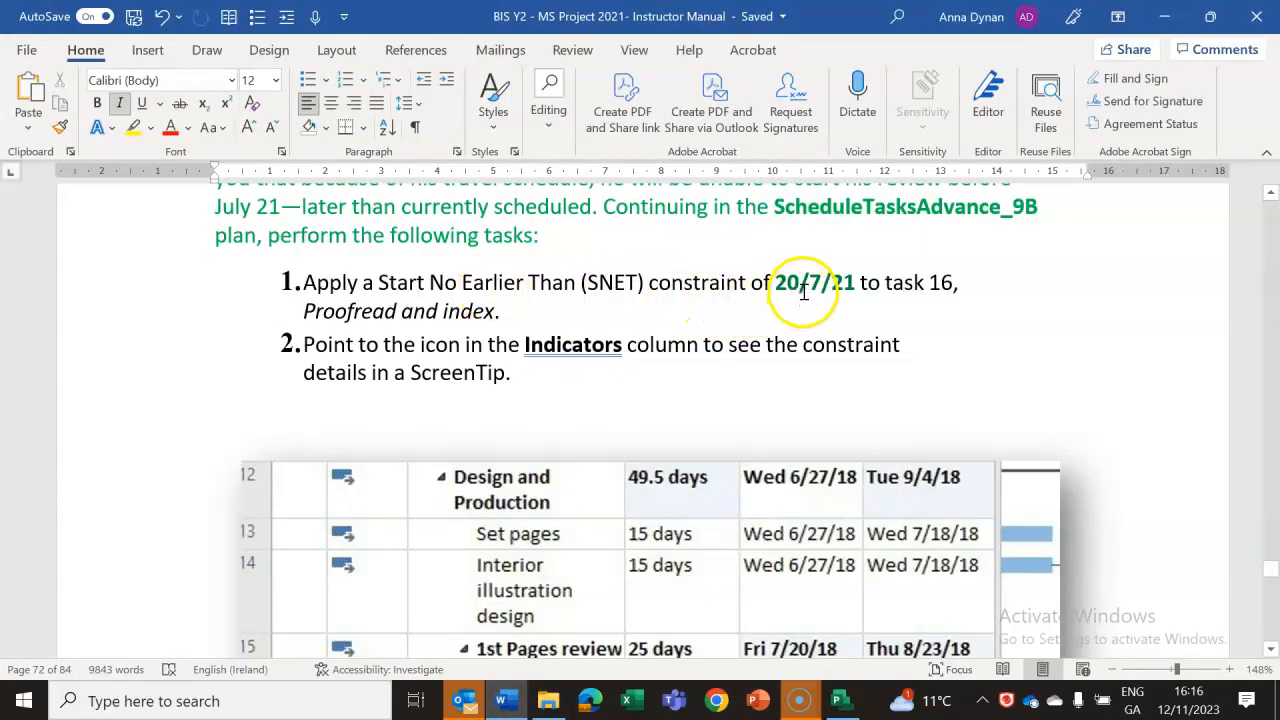
pyautogui.click(843, 705)
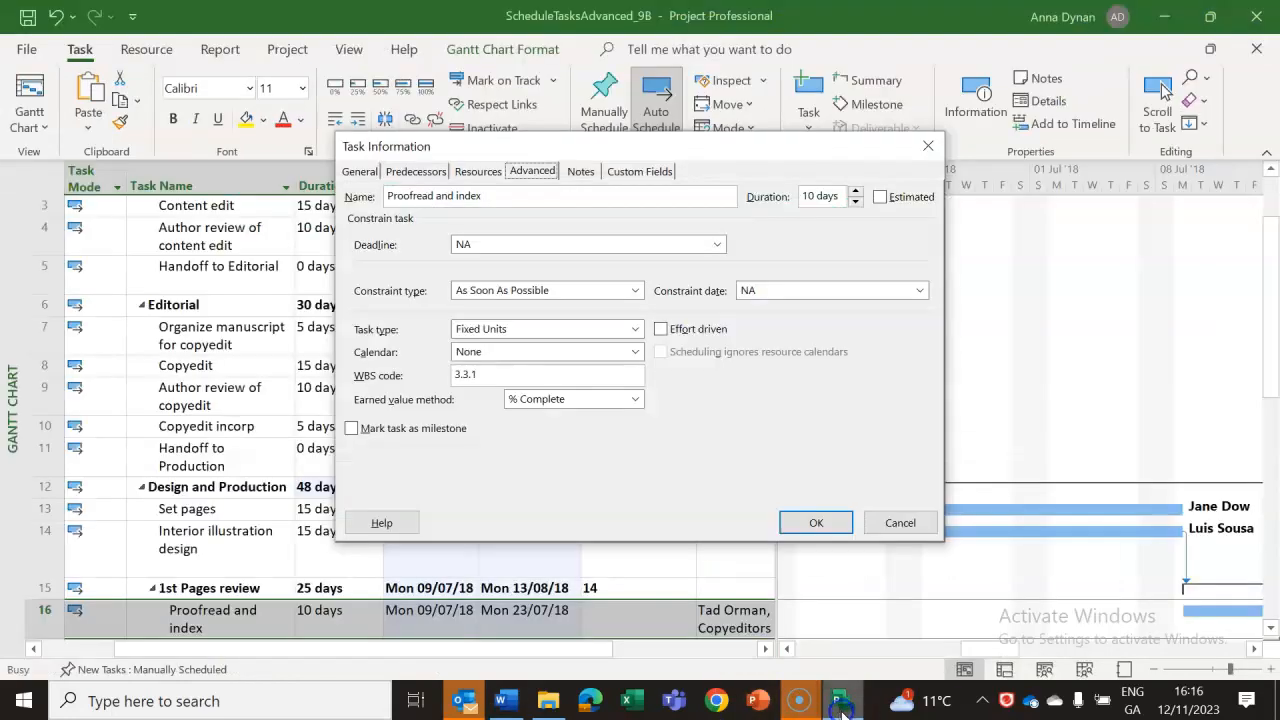
# Set task 16's constraint type to Finish No Earlier Than with a constraint date of Tue 14/11/2023.
pyautogui.click(547, 291)
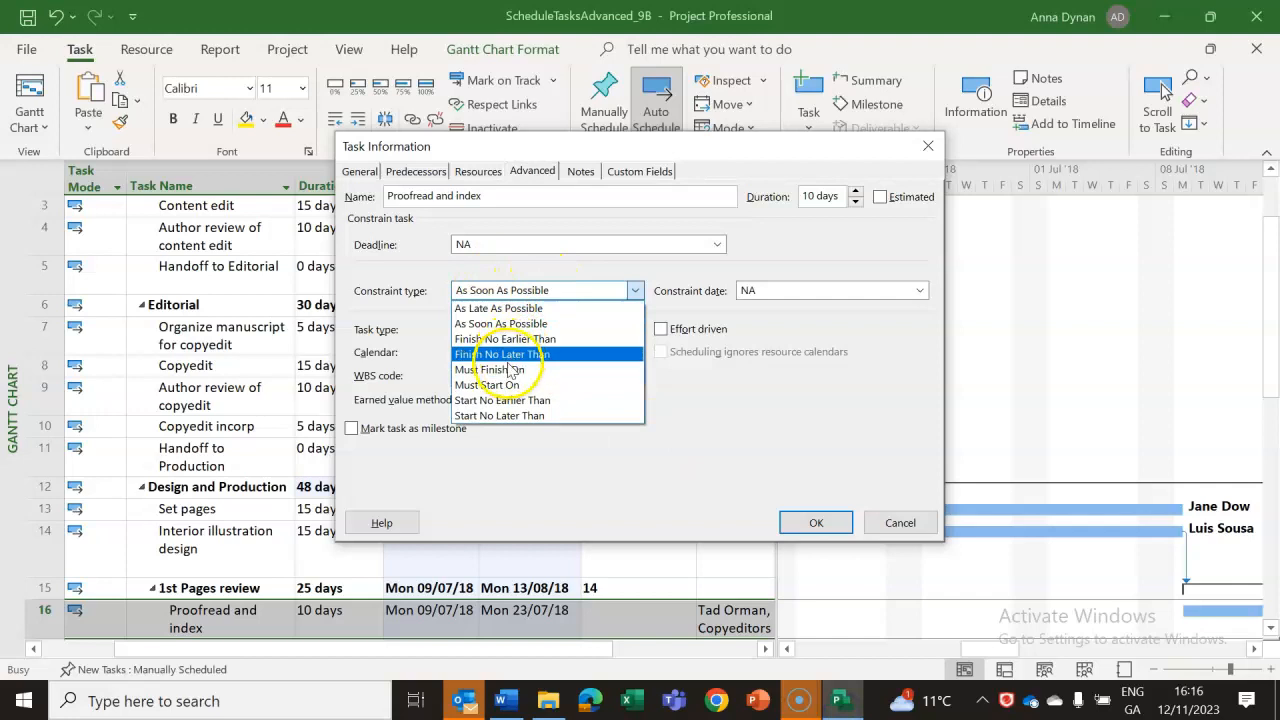
pyautogui.click(522, 340)
pyautogui.click(777, 290)
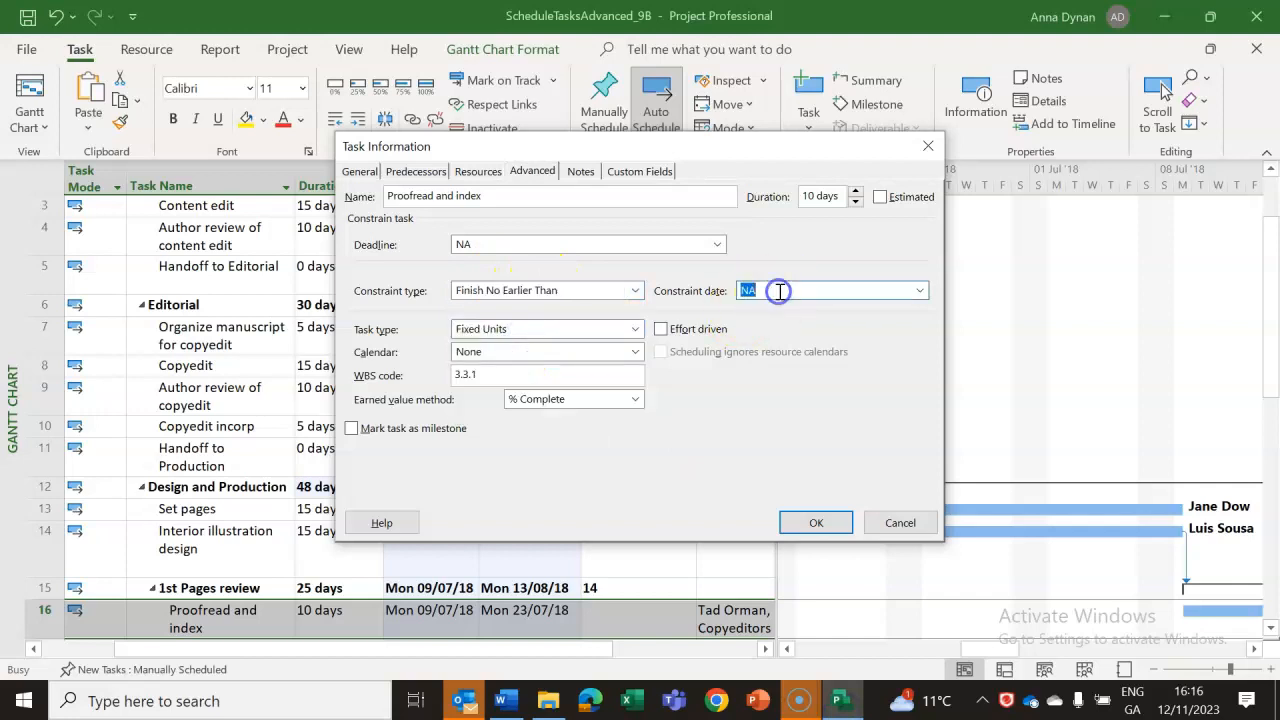
pyautogui.click(920, 291)
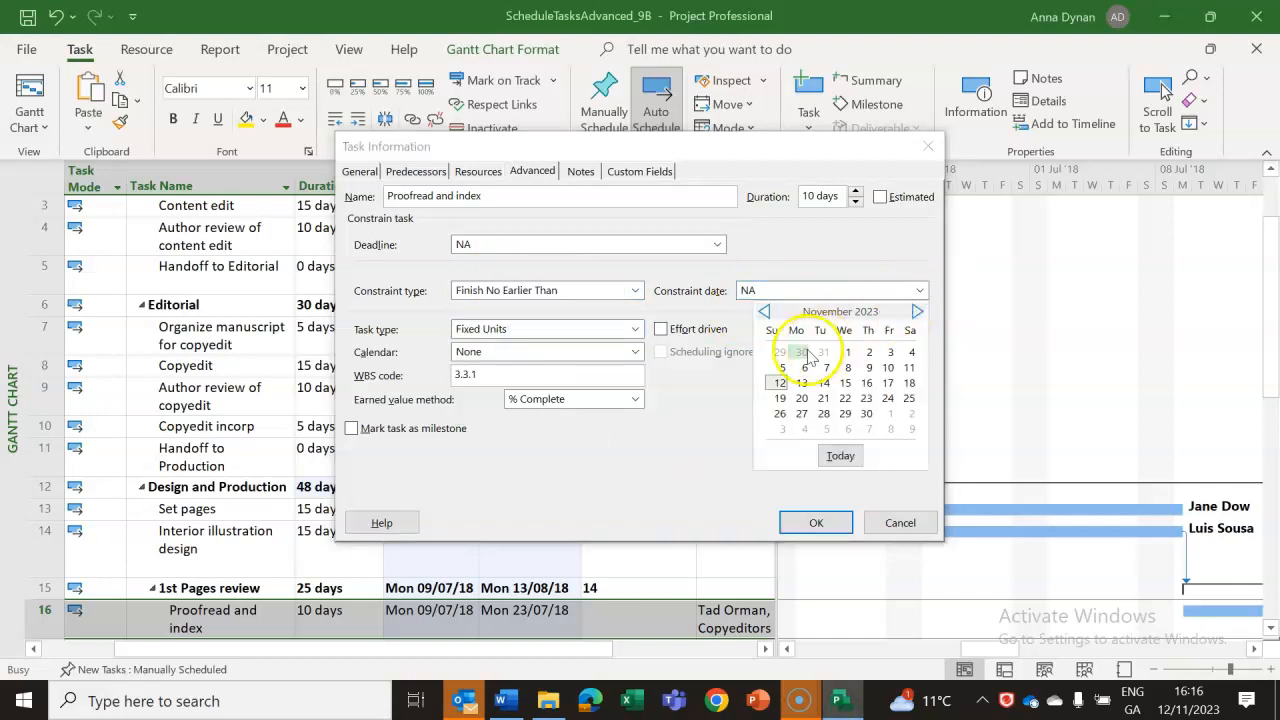
pyautogui.click(823, 384)
pyautogui.click(851, 292)
# Change task 16's constraint date to Tue 20/07/2021 and apply the task information changes.
pyautogui.click(921, 291)
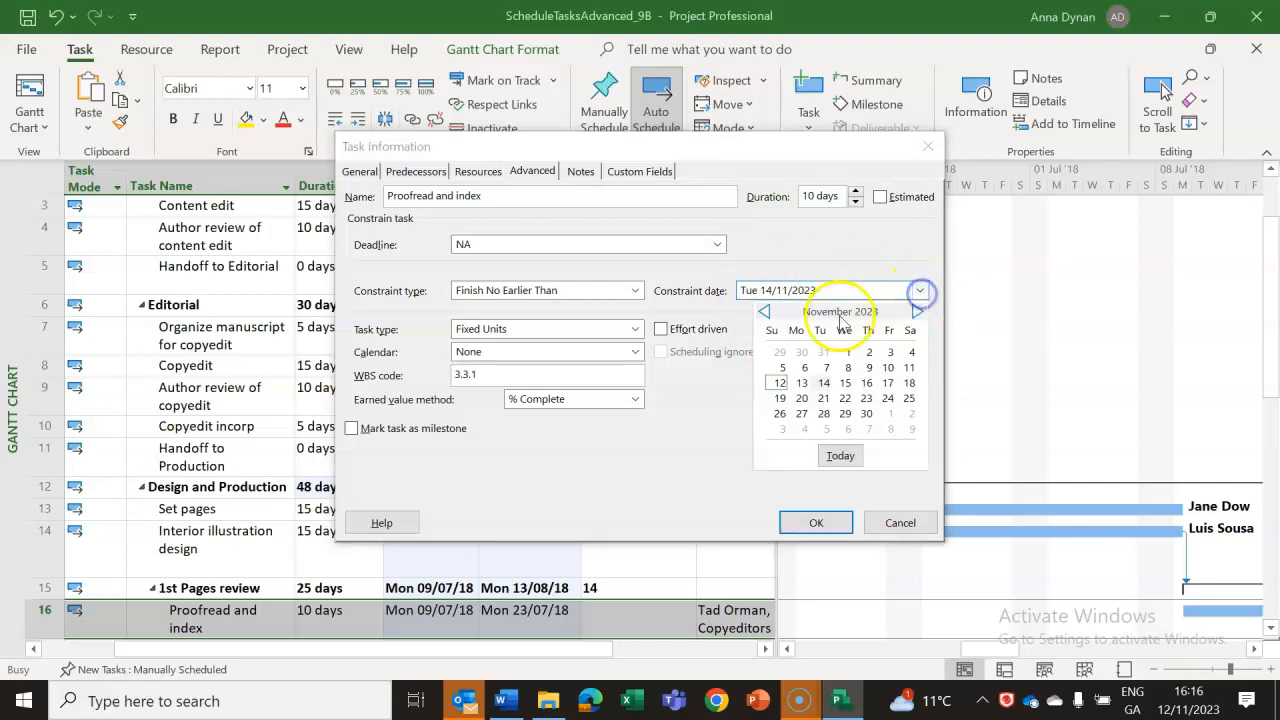
pyautogui.click(766, 312)
pyautogui.click(766, 312)
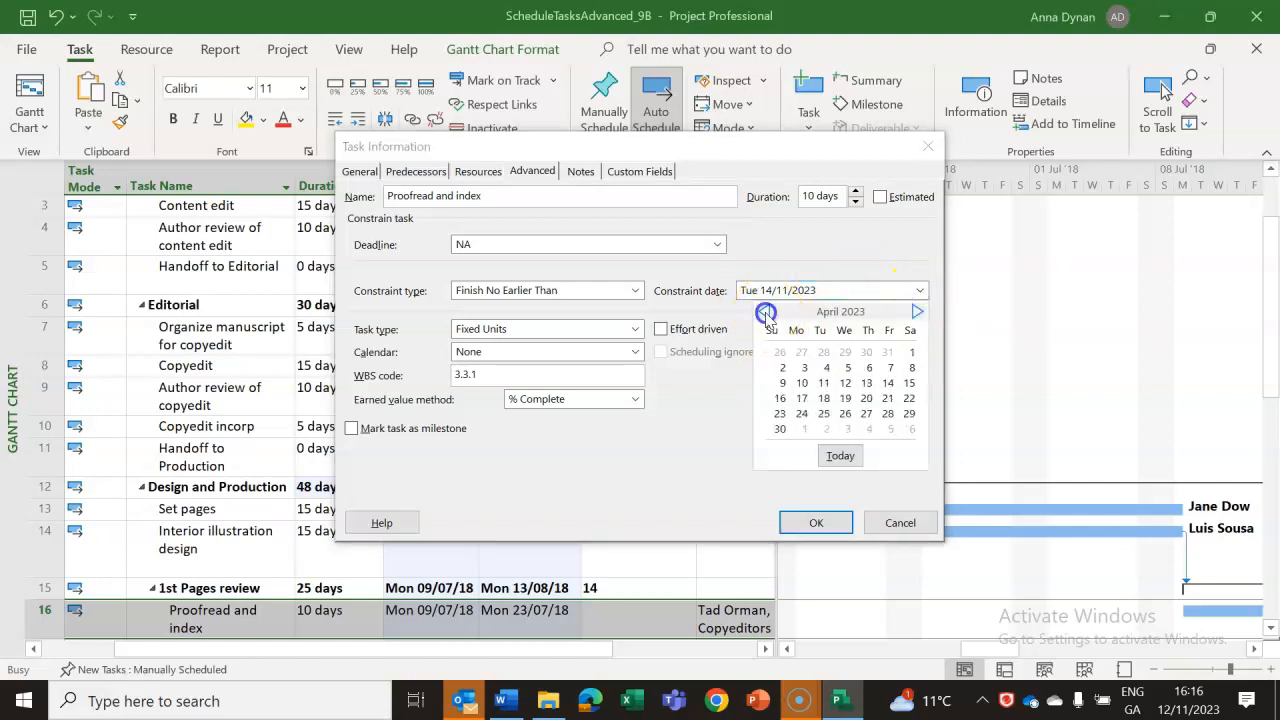
pyautogui.click(766, 312)
pyautogui.click(766, 312)
pyautogui.click(766, 312)
pyautogui.click(766, 312)
pyautogui.click(766, 312)
pyautogui.click(766, 312)
pyautogui.click(766, 312)
pyautogui.click(766, 312)
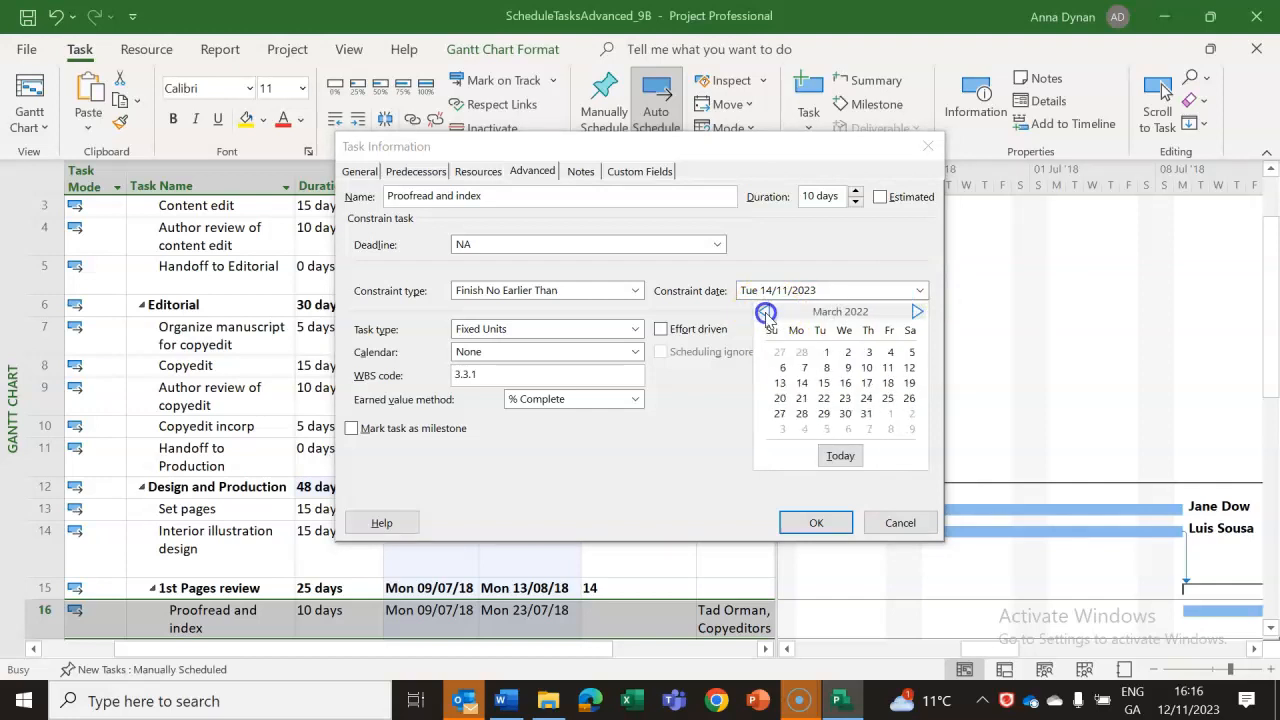
pyautogui.click(766, 312)
pyautogui.click(766, 312)
pyautogui.click(766, 312)
pyautogui.click(766, 312)
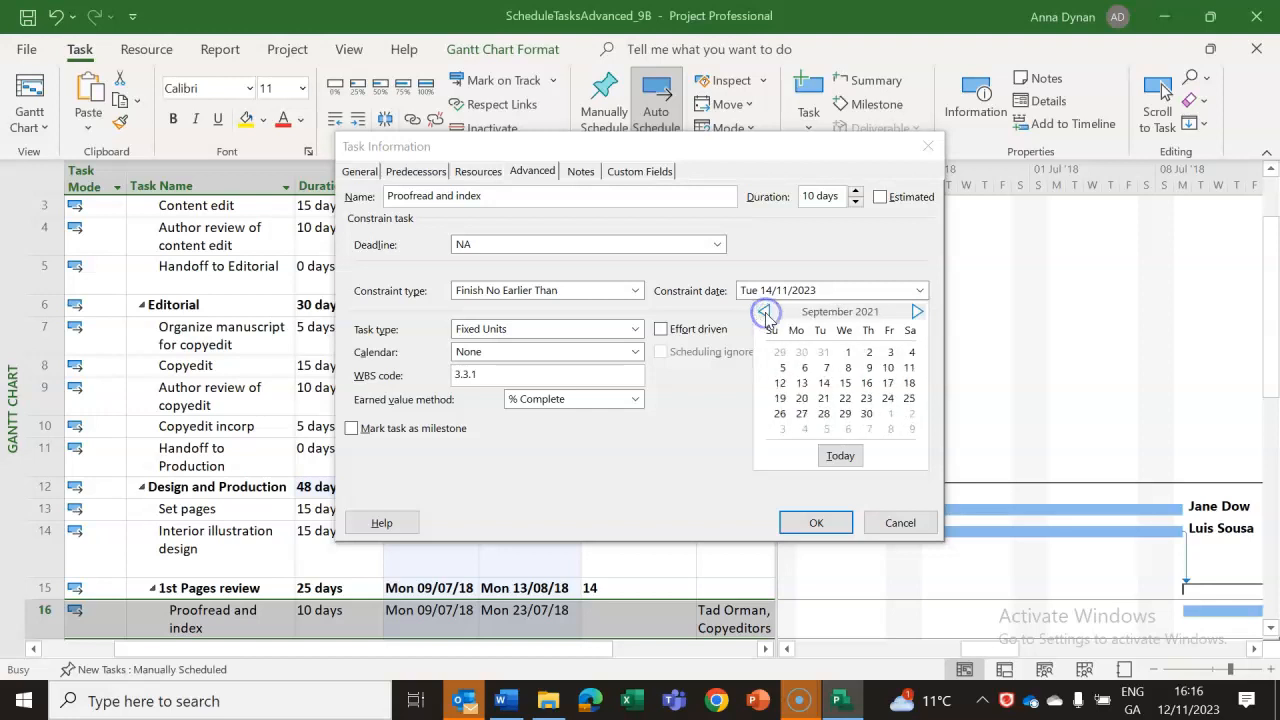
pyautogui.click(766, 312)
pyautogui.click(766, 312)
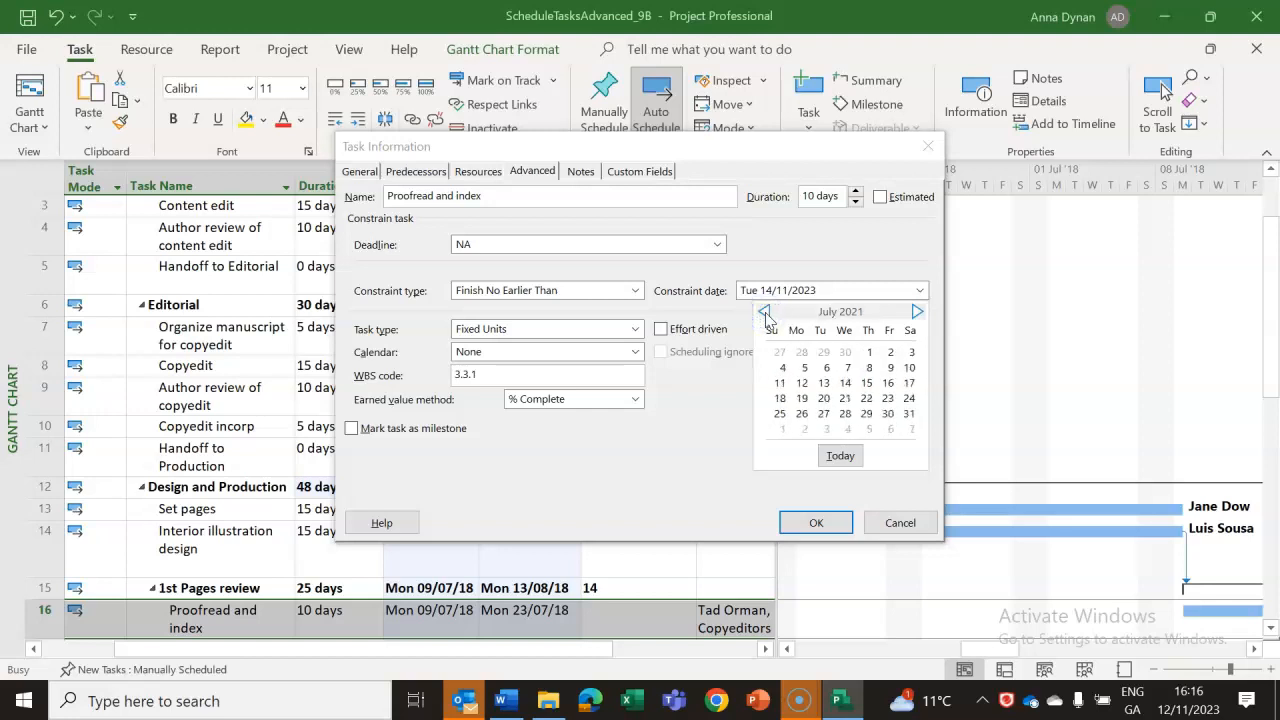
pyautogui.click(823, 398)
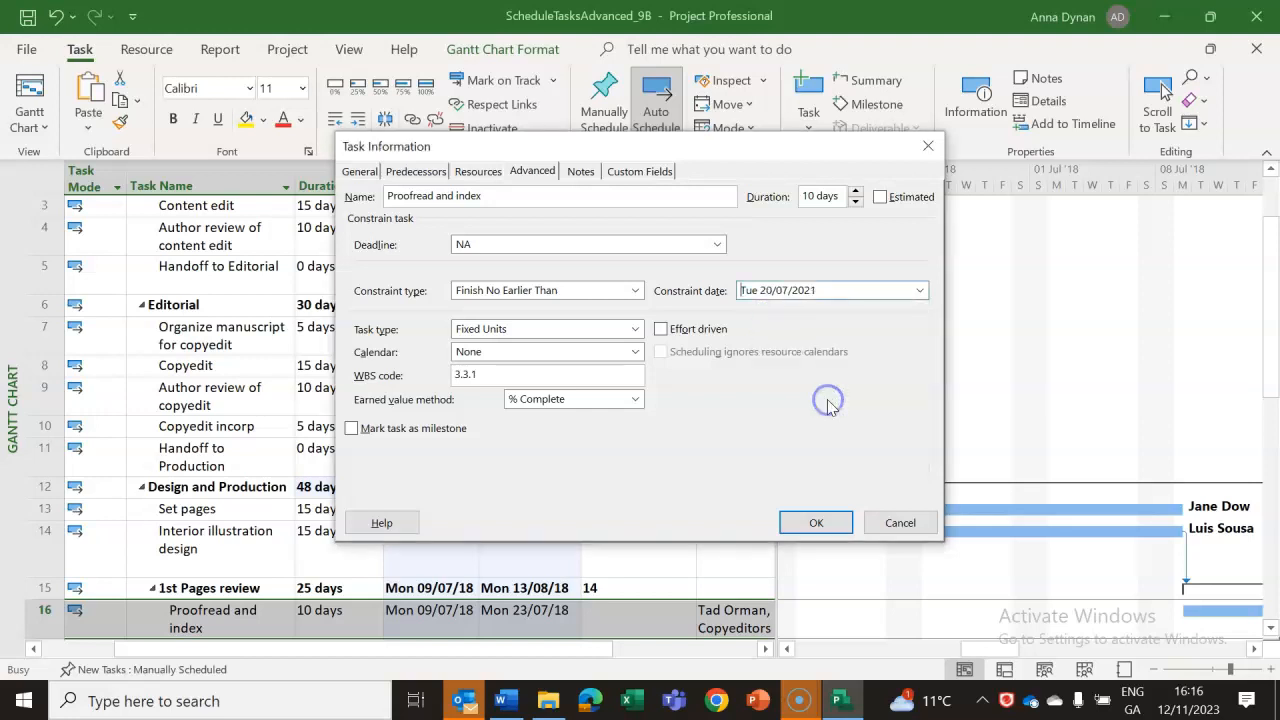
pyautogui.click(816, 523)
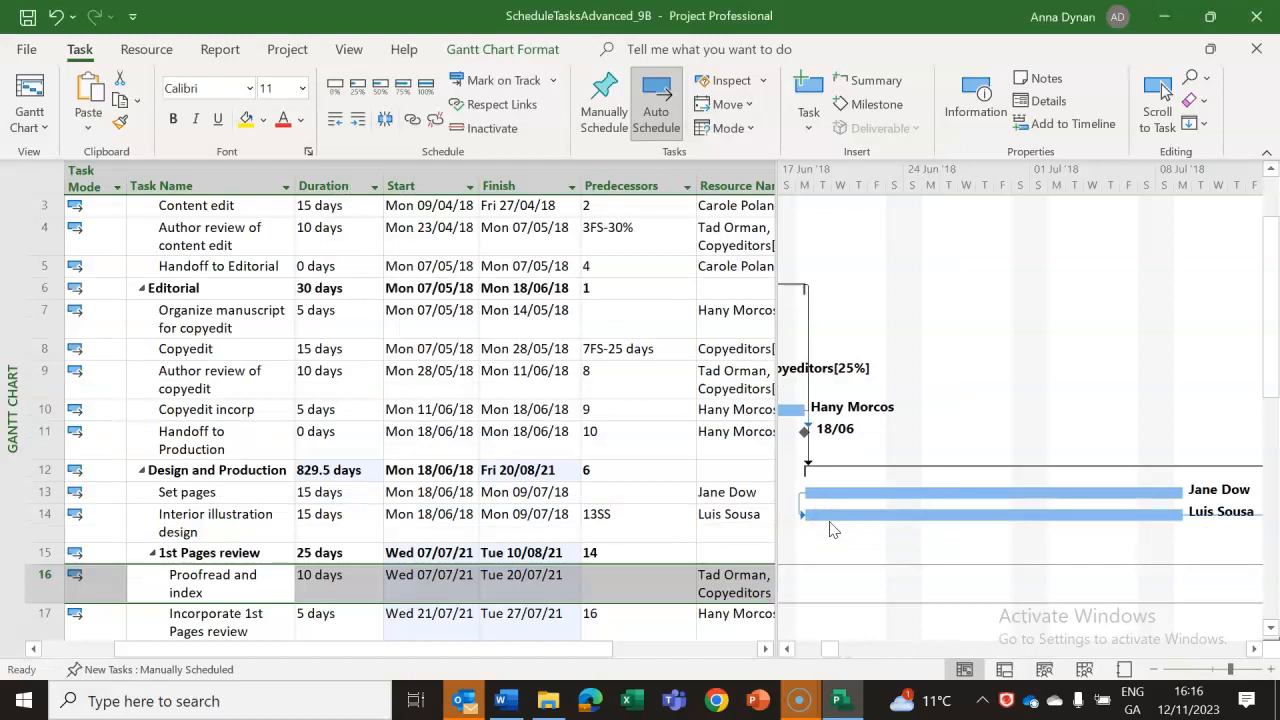
# Bring the Indicators column into view and examine the constraint icon on task 16, Proofread and index.
pyautogui.moveTo(830, 650); pyautogui.dragTo(810, 652)
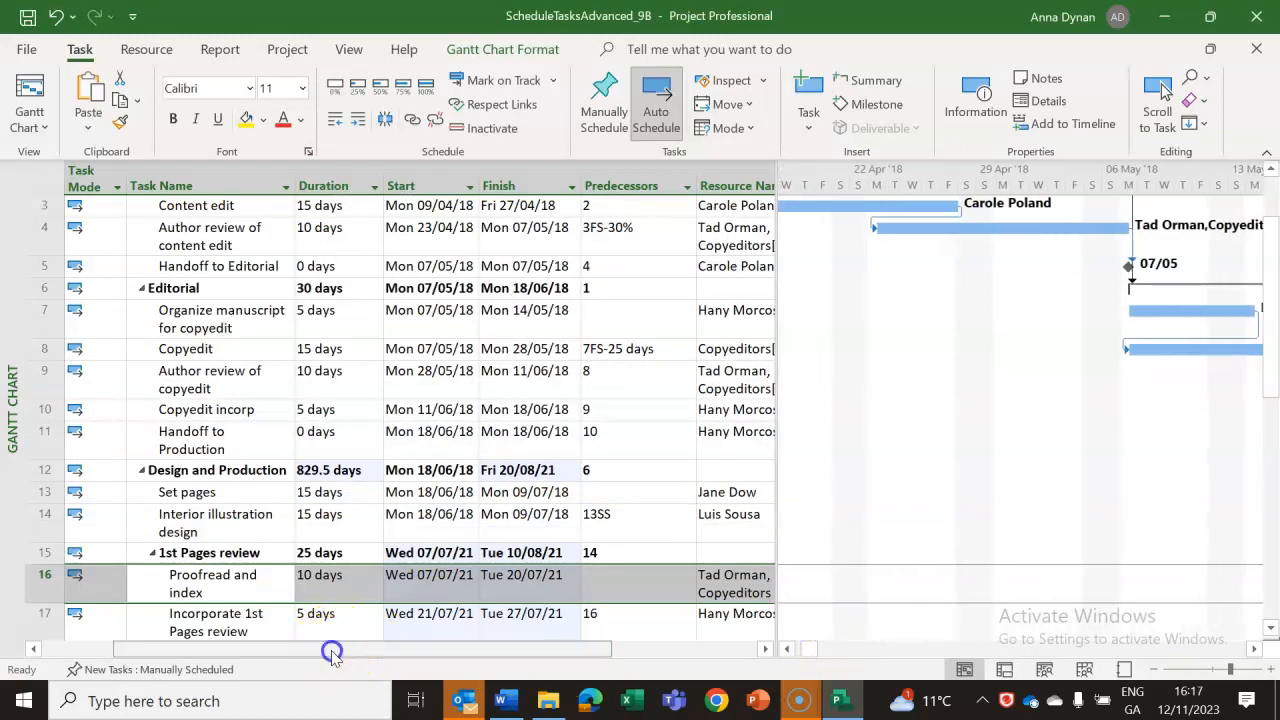
pyautogui.moveTo(331, 652); pyautogui.dragTo(163, 662)
pyautogui.click(85, 448)
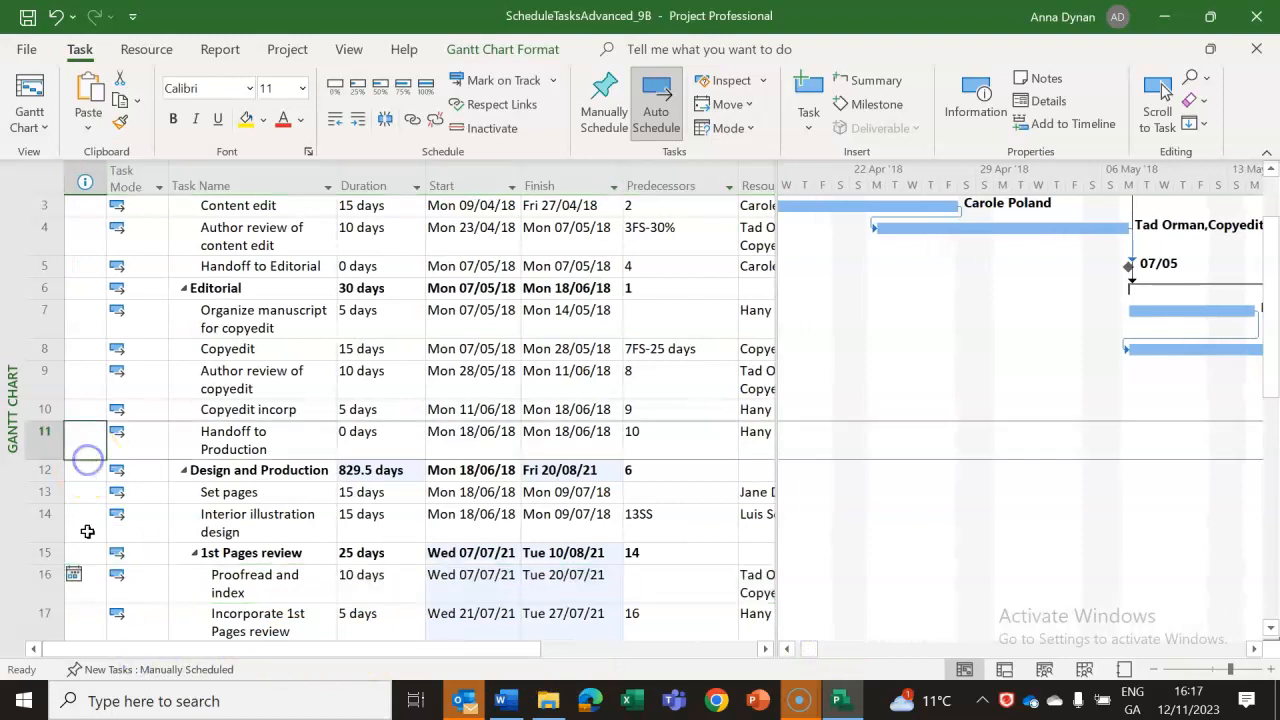
pyautogui.moveTo(74, 576)
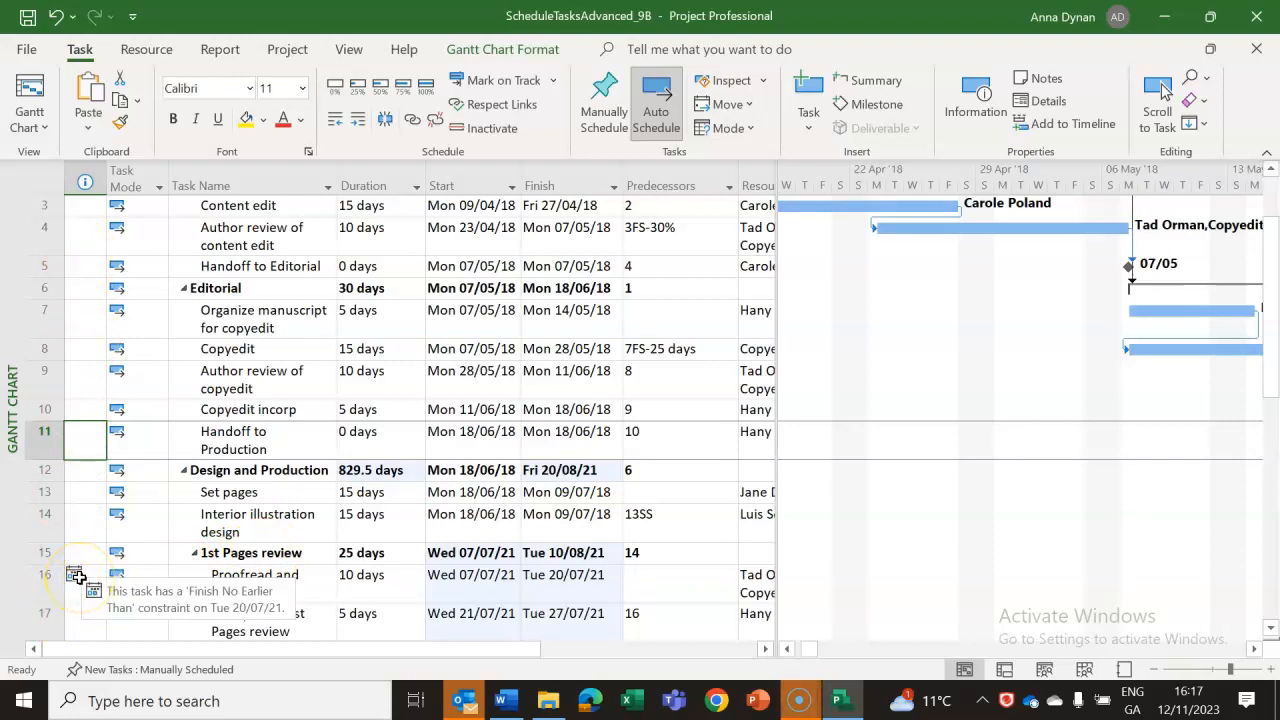
# Review the constraint types offered for task 9, Author review of copyedit, without saving changes, and return to the Word lab notes.
pyautogui.doubleClick(250, 378)
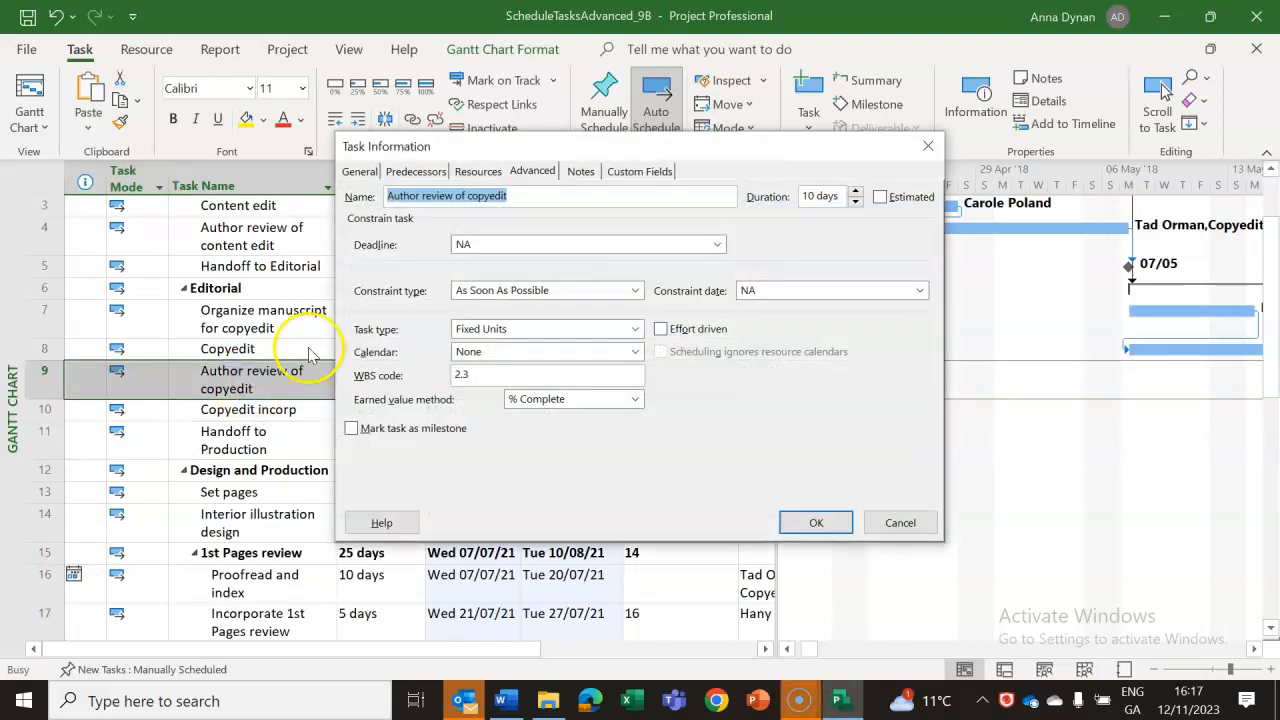
pyautogui.click(636, 292)
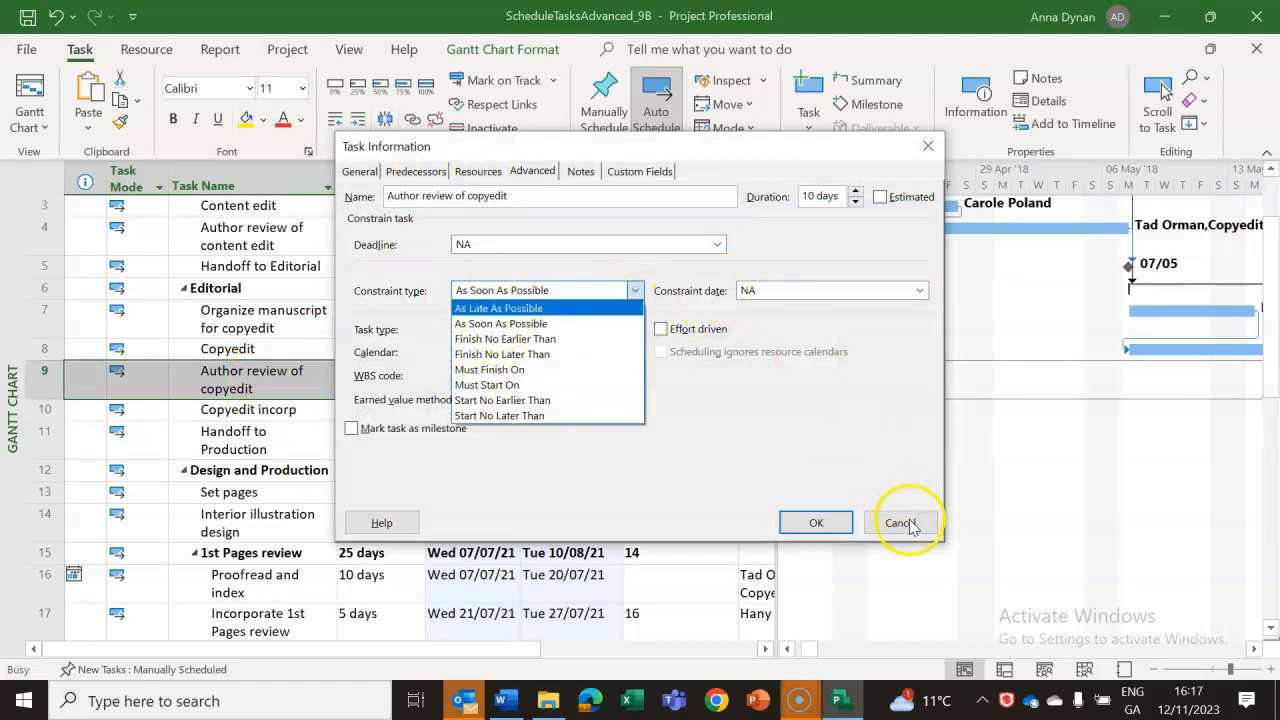
pyautogui.click(790, 291)
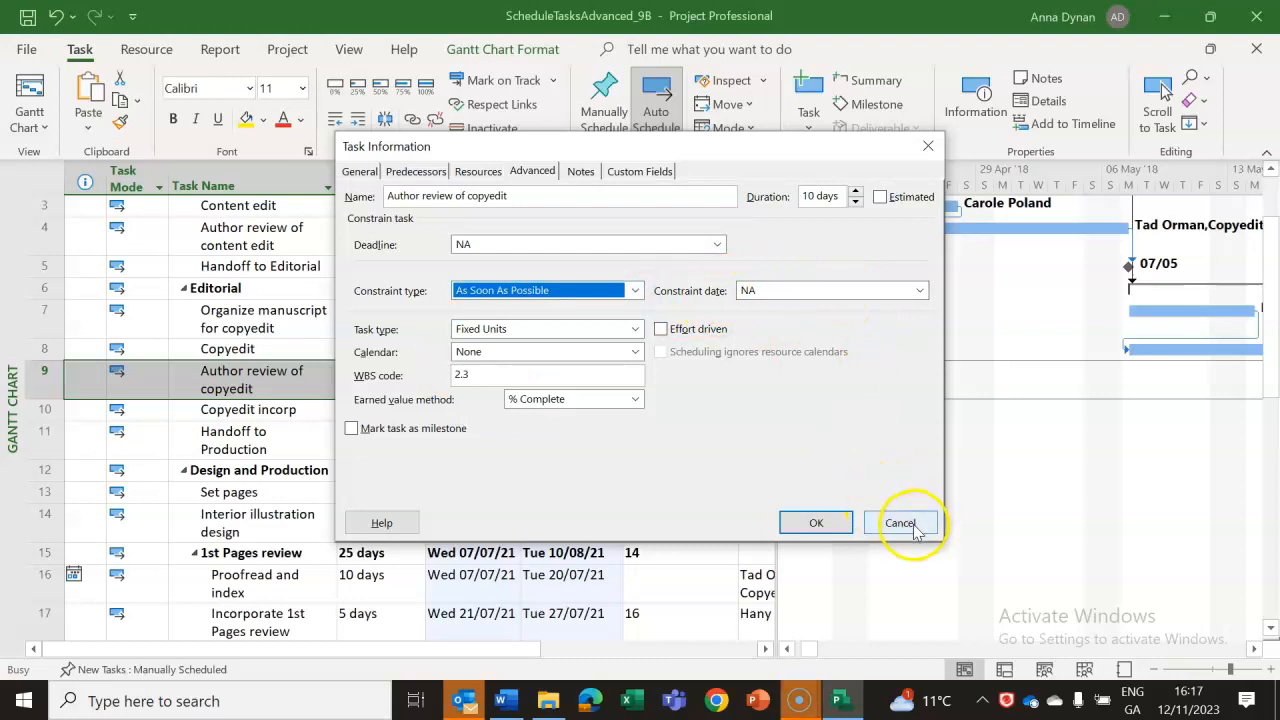
pyautogui.click(900, 523)
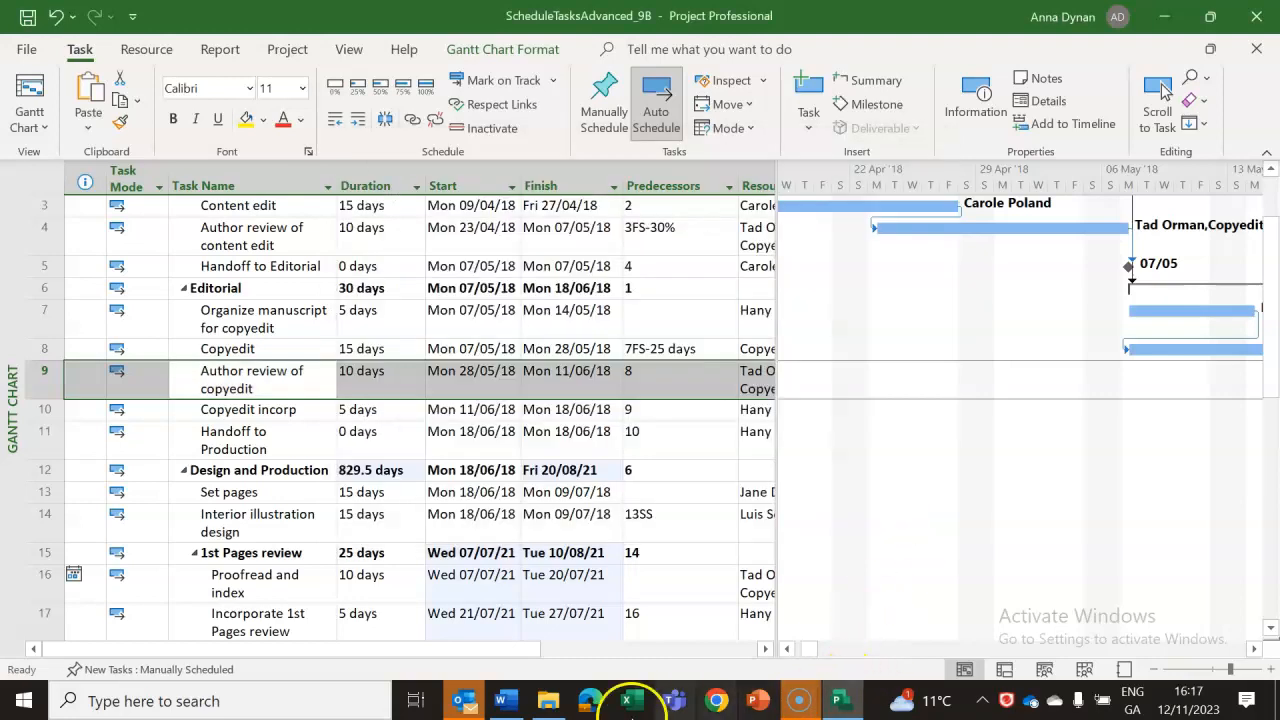
pyautogui.click(507, 703)
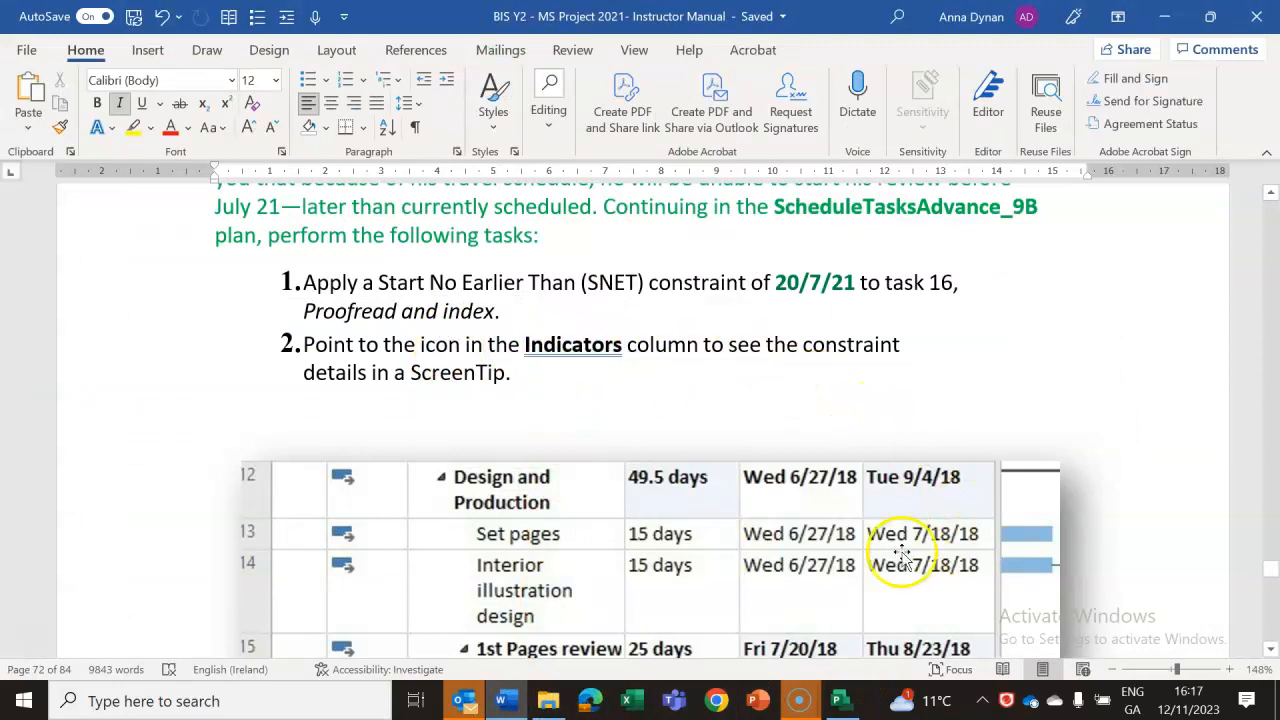
# Read through the lab notes' constraint illustration and the numbered steps for applying a constraint and checking its indicator.
pyautogui.click(1270, 648)
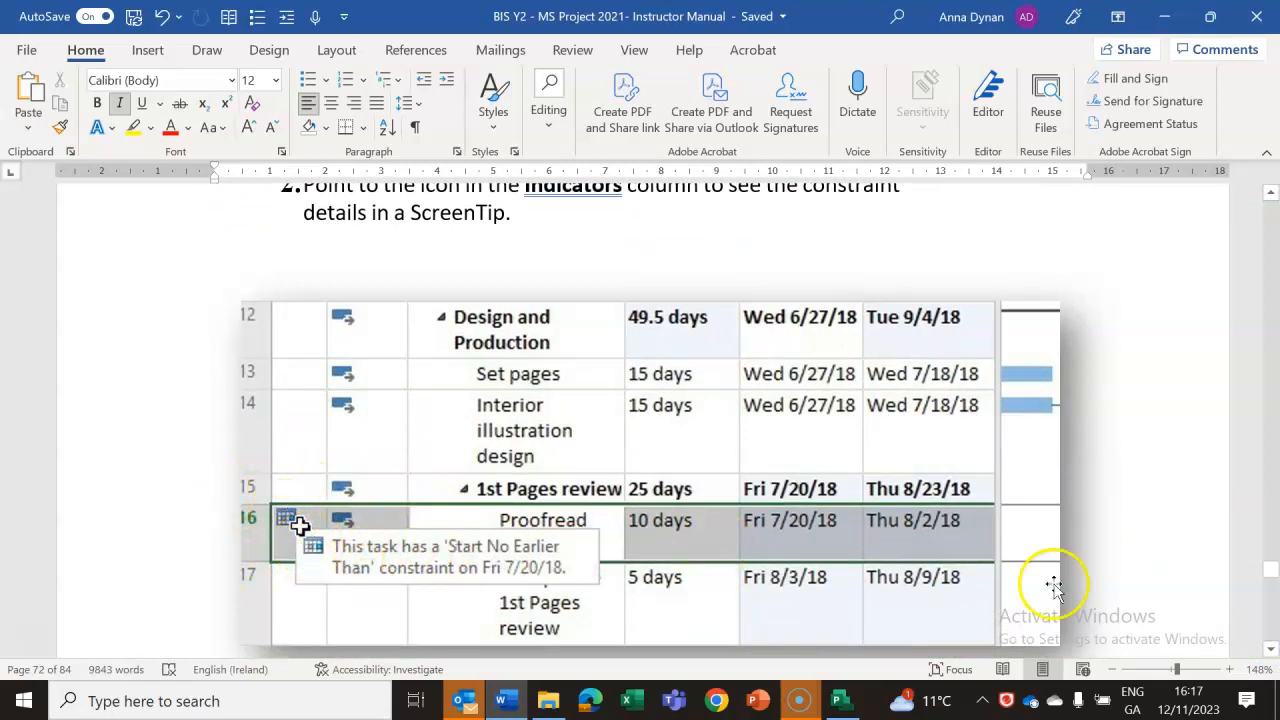
pyautogui.click(1271, 648)
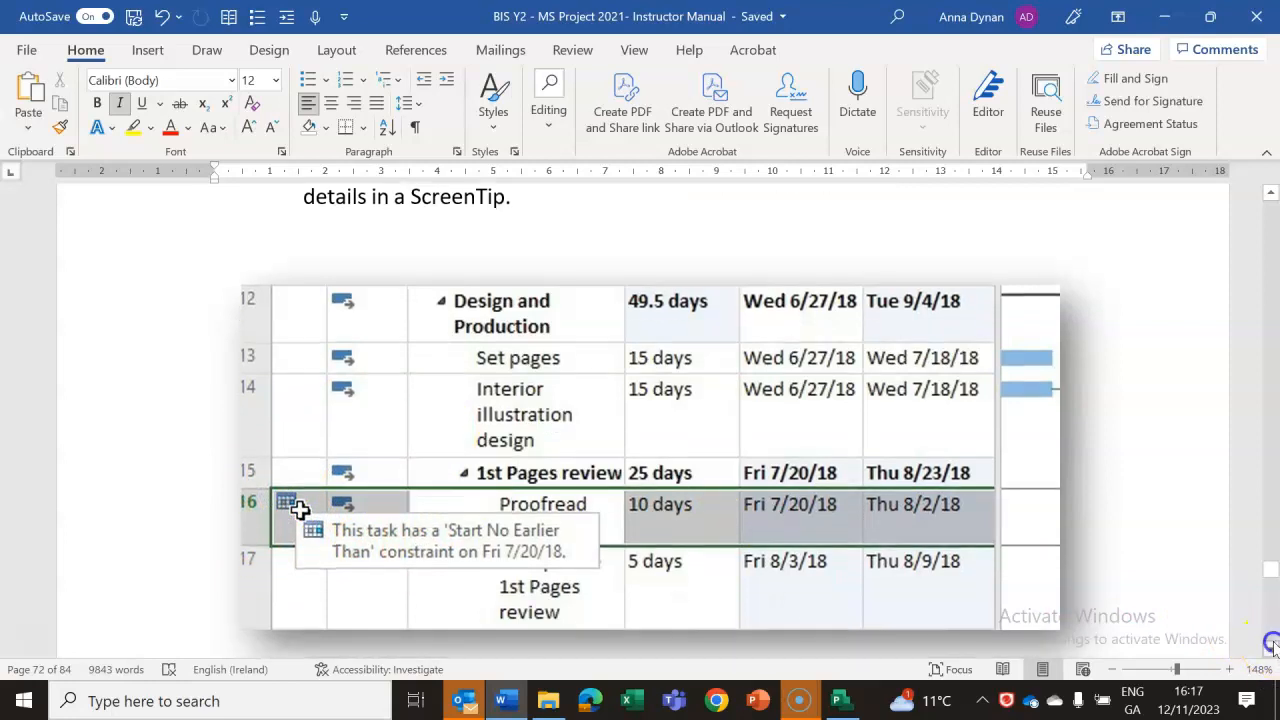
pyautogui.click(1272, 648)
pyautogui.click(1272, 648)
pyautogui.click(1272, 648)
pyautogui.click(1272, 648)
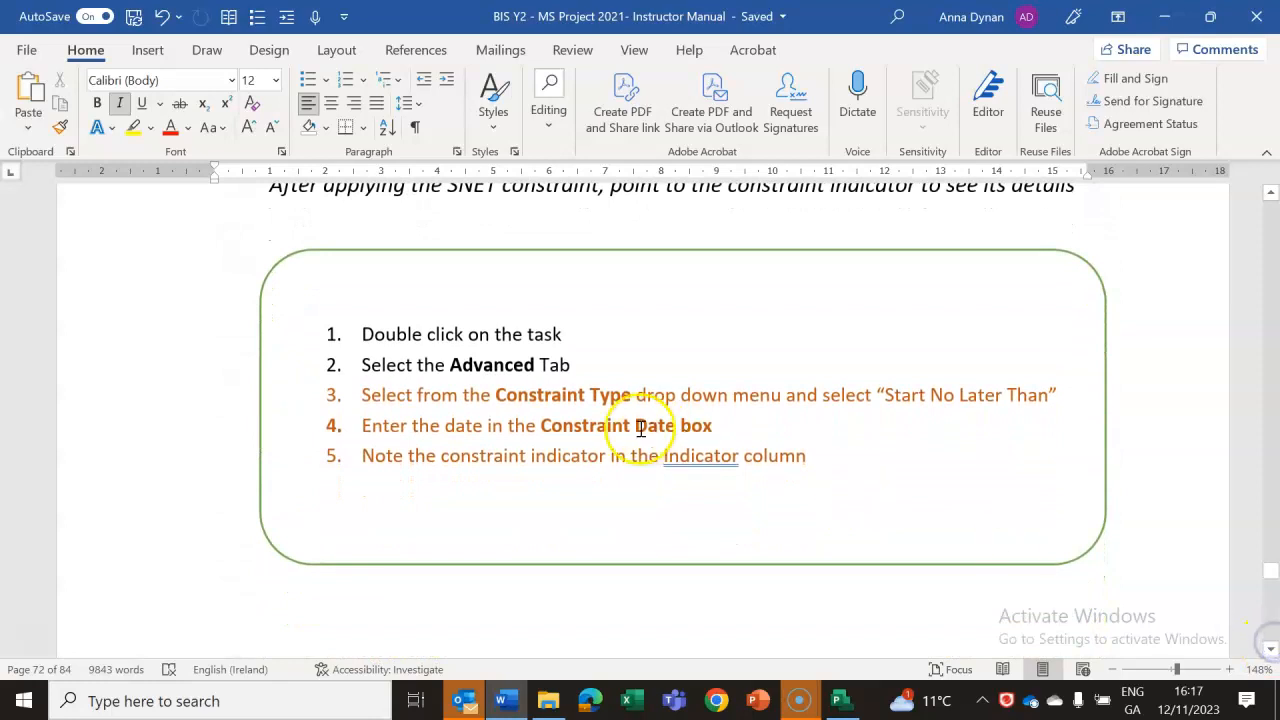
pyautogui.doubleClick(716, 457)
pyautogui.click(718, 458)
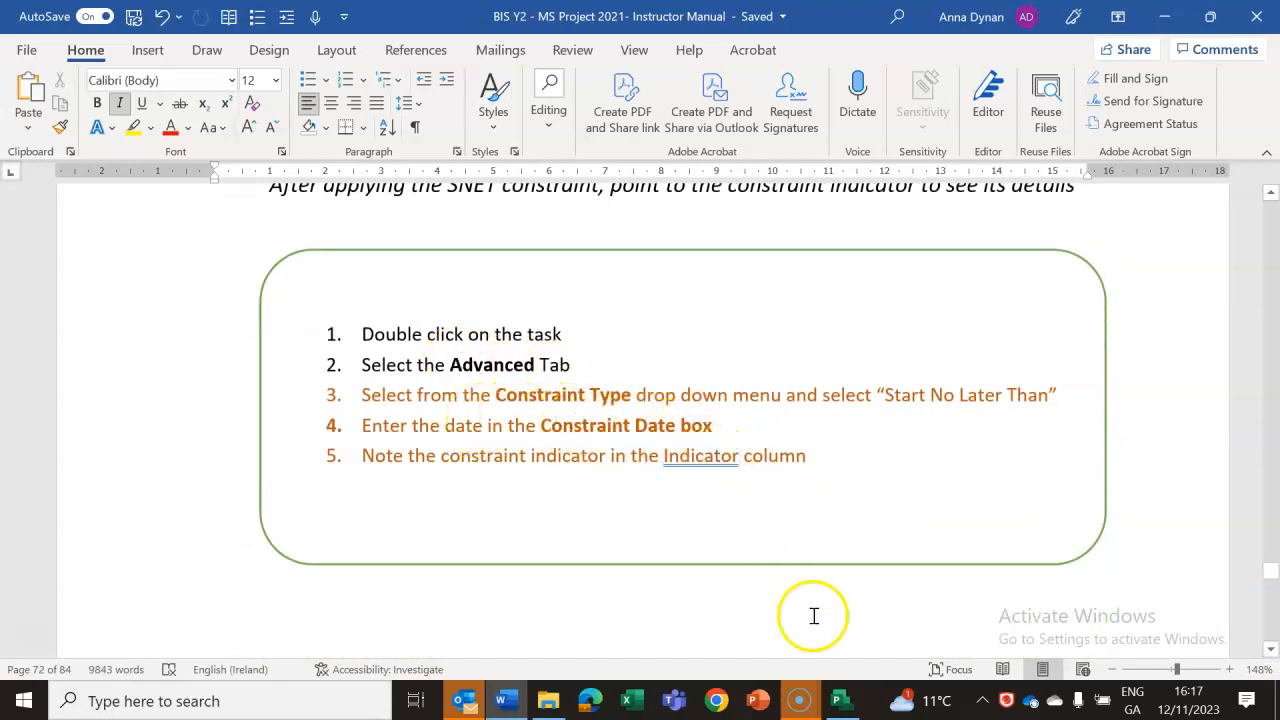
# Switch to Project, find Task Information by searching commands for "const", and view task 11's advanced constraint settings without saving changes.
pyautogui.moveTo(846, 705)
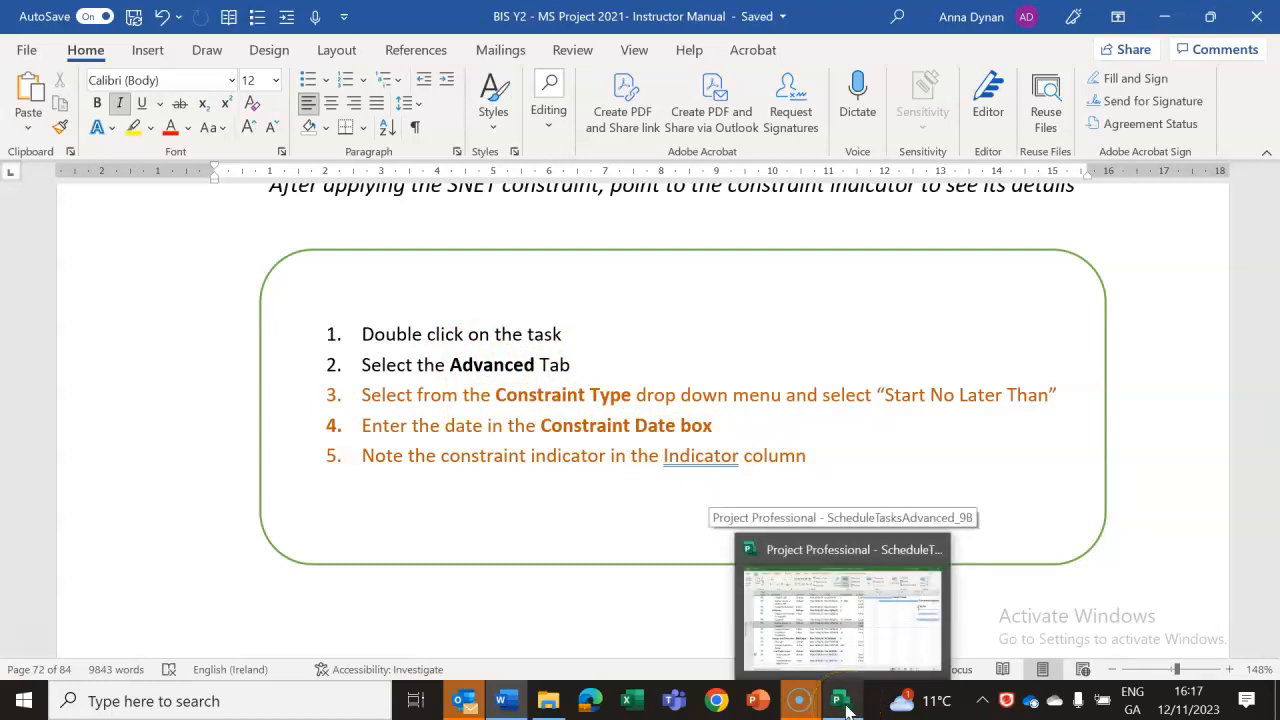
pyautogui.click(846, 705)
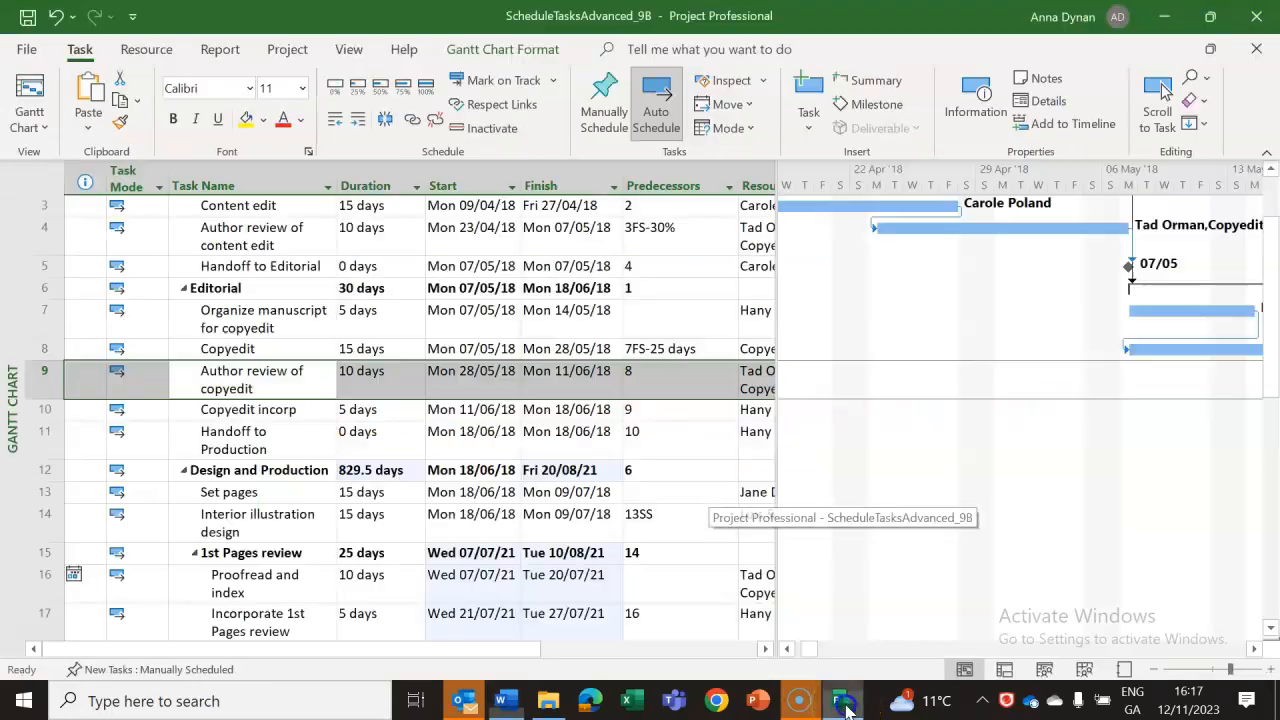
pyautogui.click(263, 441)
pyautogui.click(700, 45)
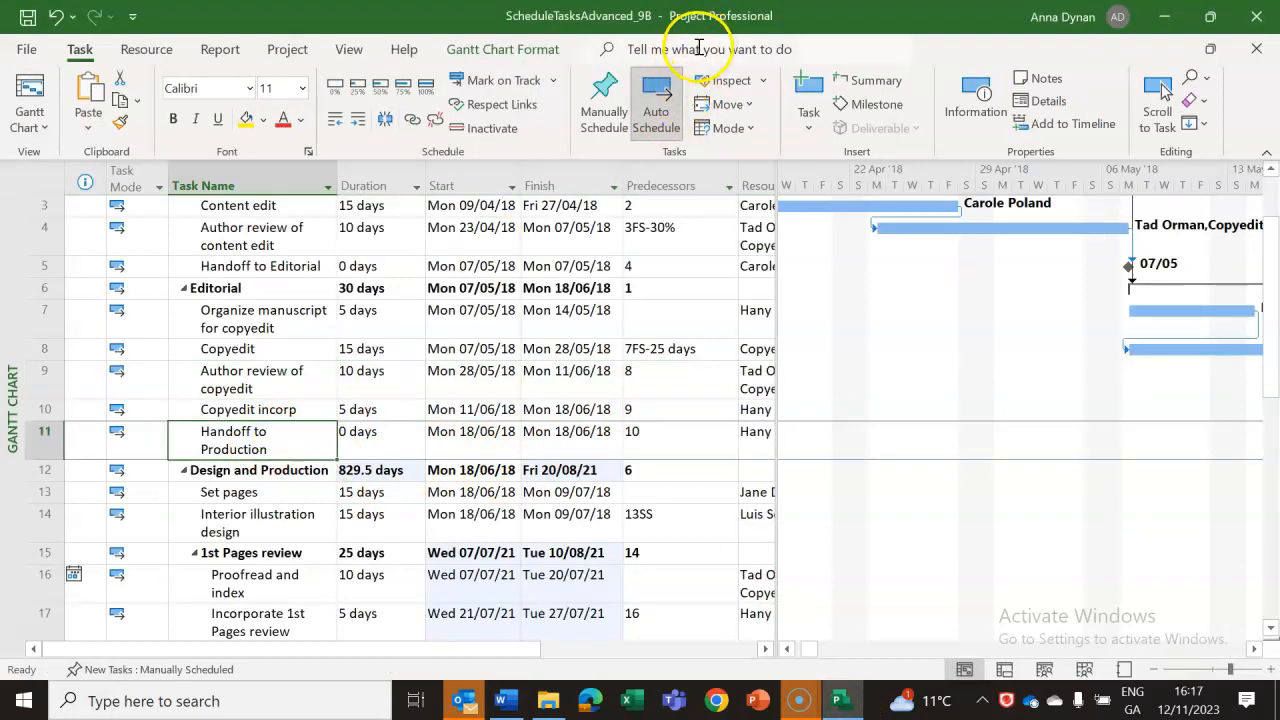
pyautogui.write('c')
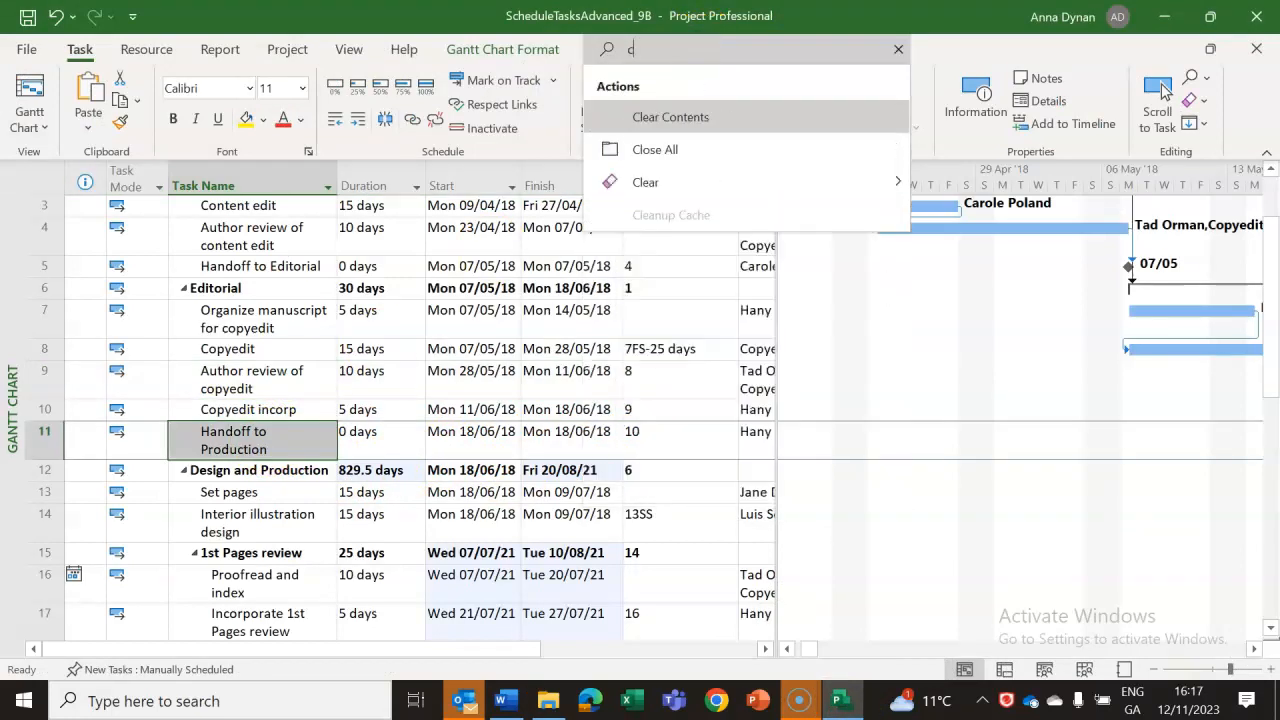
pyautogui.write('onst')
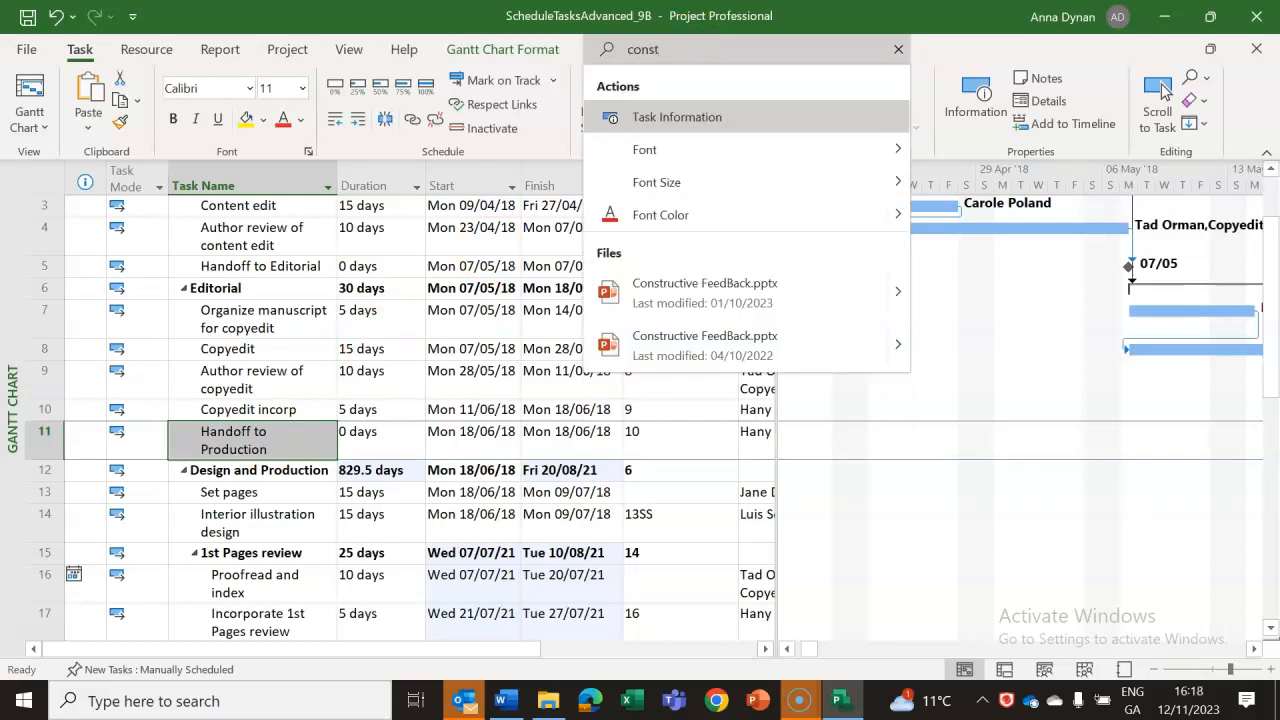
pyautogui.click(670, 118)
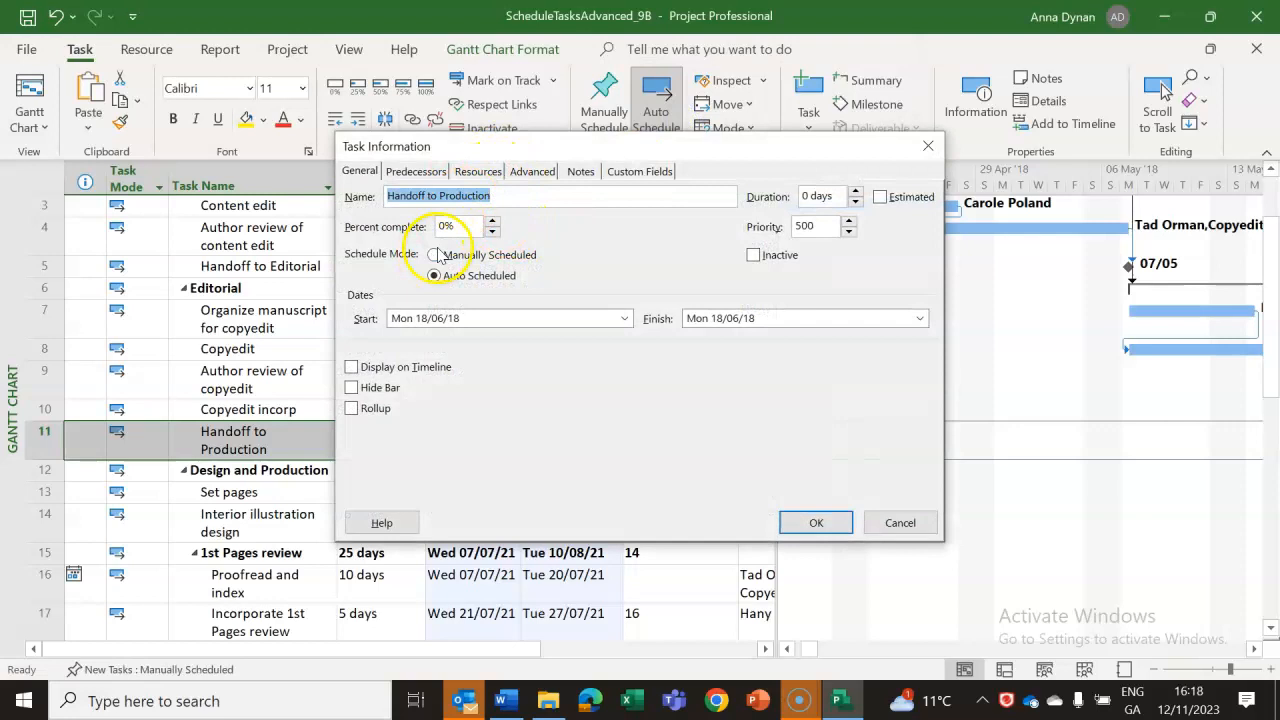
pyautogui.click(531, 171)
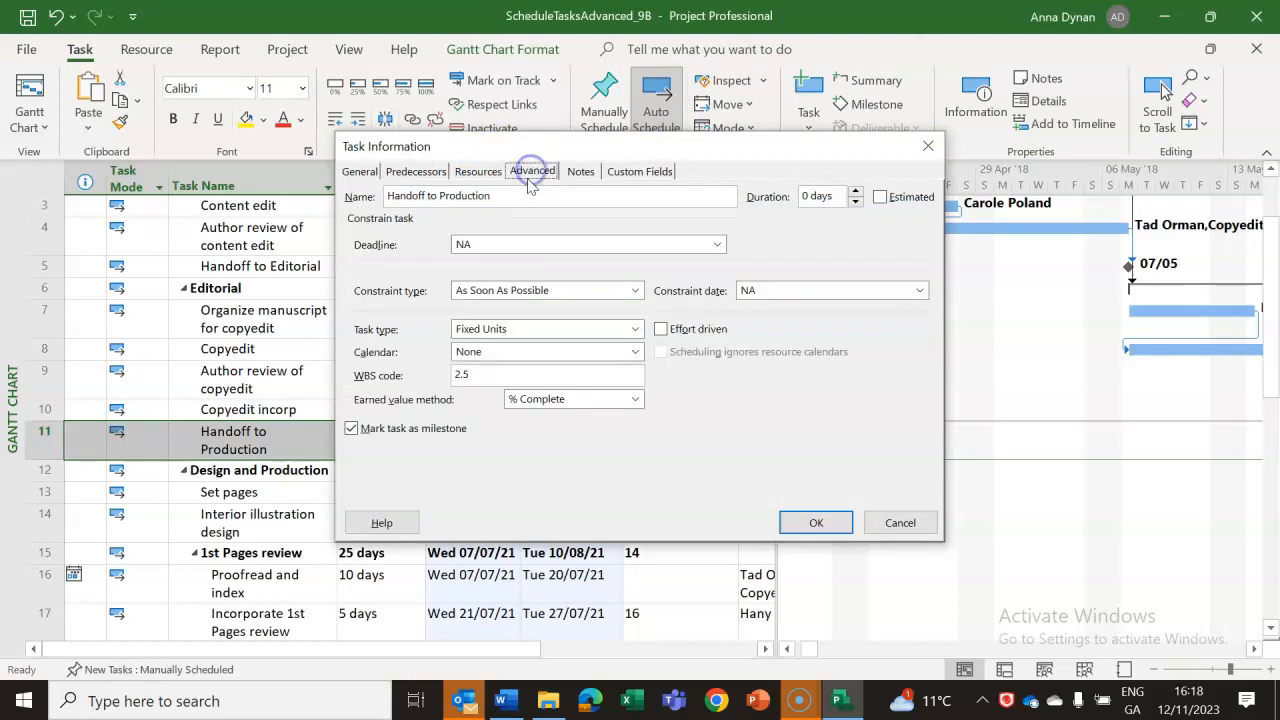
pyautogui.click(900, 523)
# Return to the Word lab notes and read the Create a recurring task exercise, its illustration and its numbered steps.
pyautogui.click(506, 700)
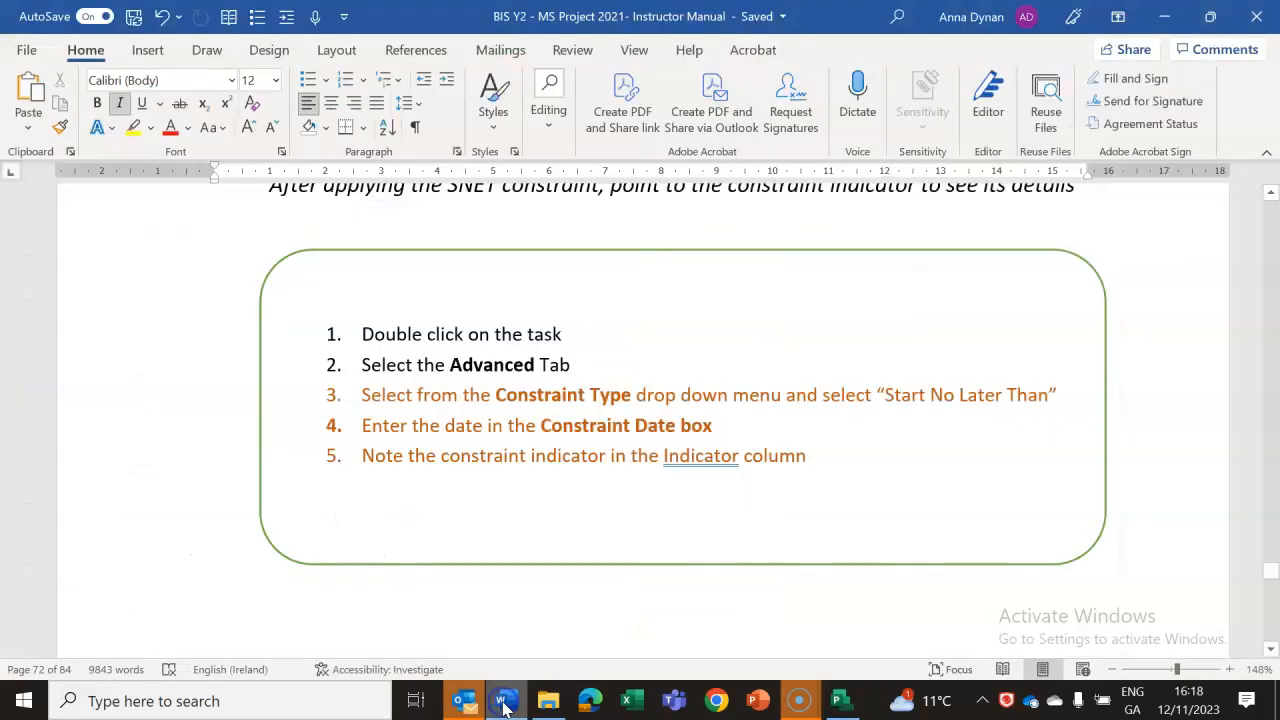
pyautogui.doubleClick(678, 462)
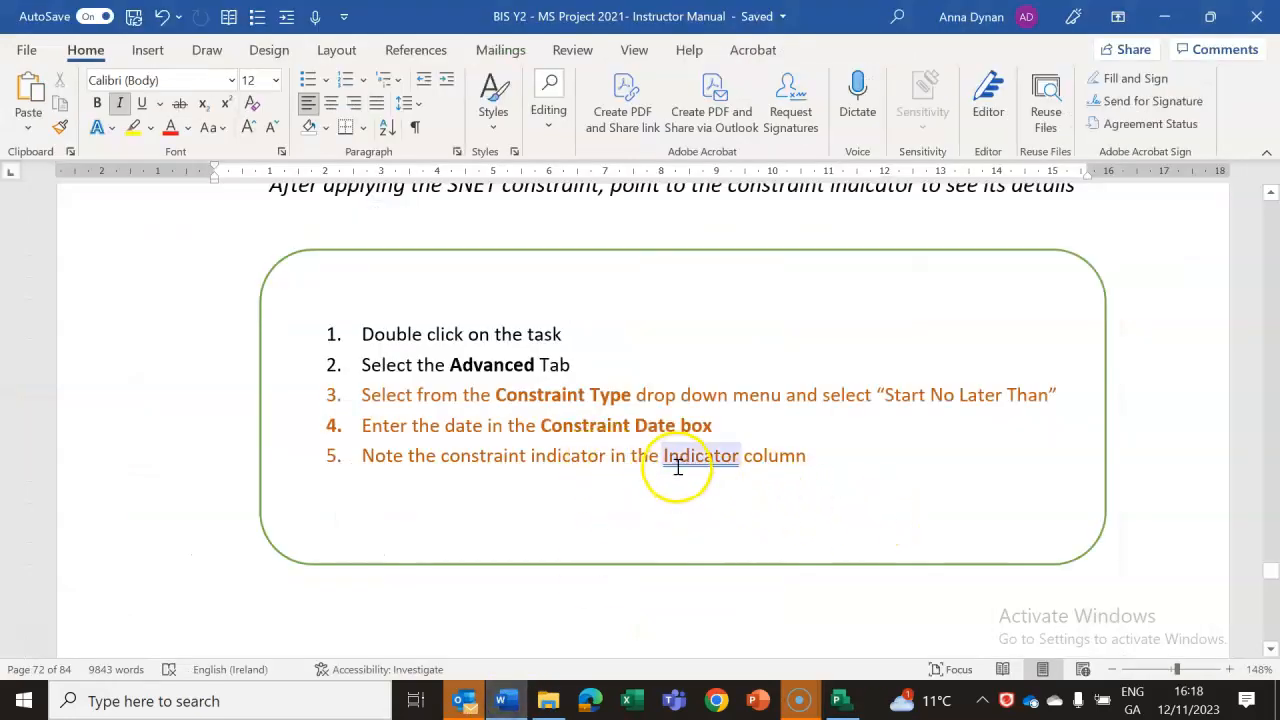
pyautogui.scroll(1, 1276, 577)
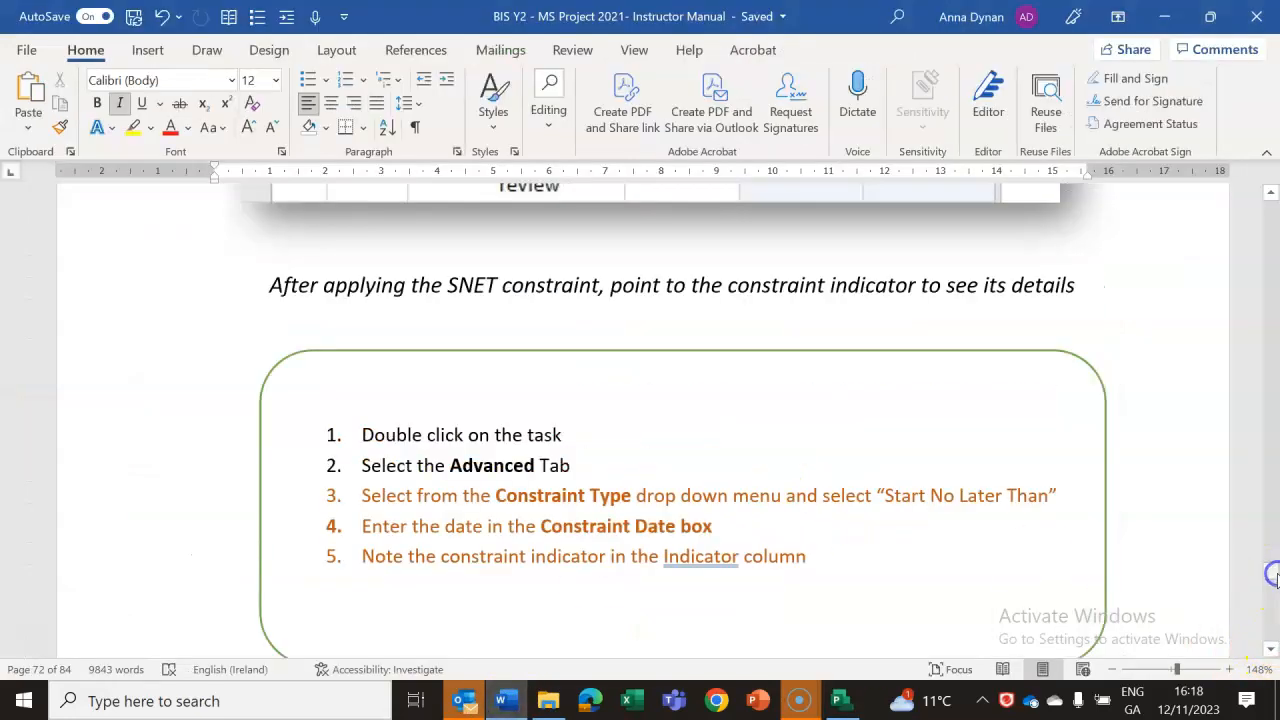
pyautogui.click(1272, 645)
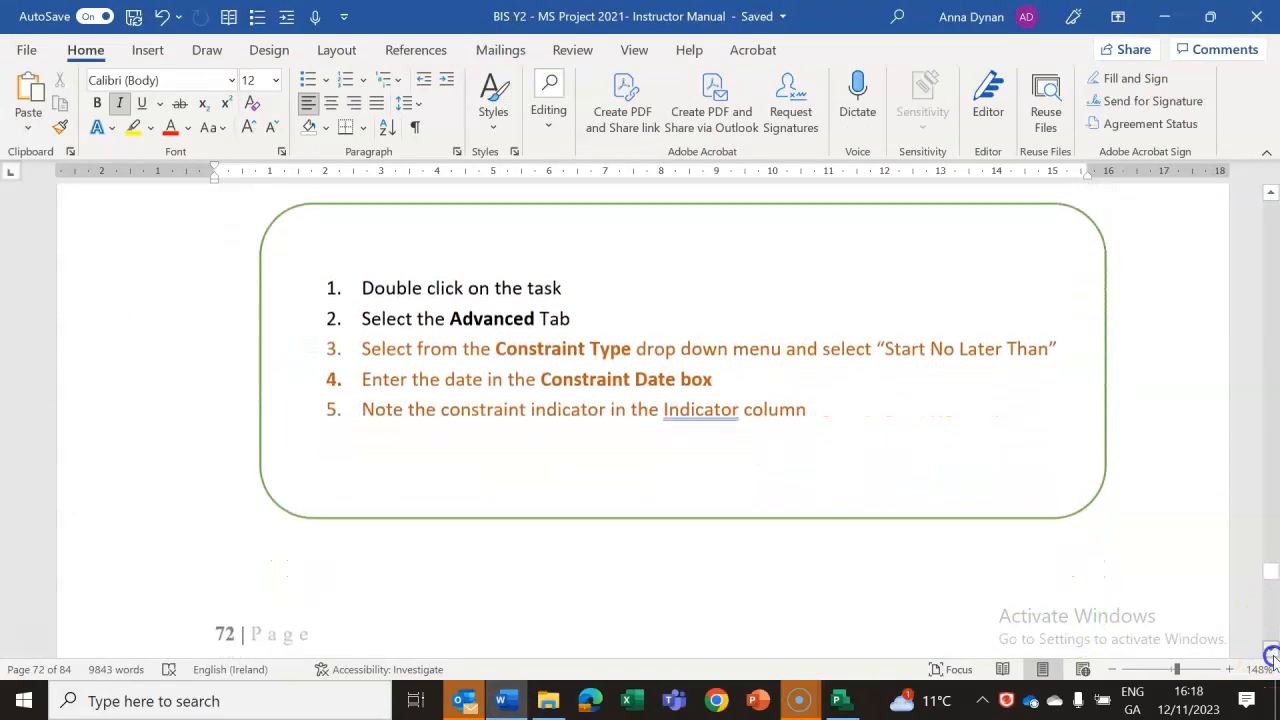
pyautogui.moveTo(1272, 655); pyautogui.dragTo(1272, 655)
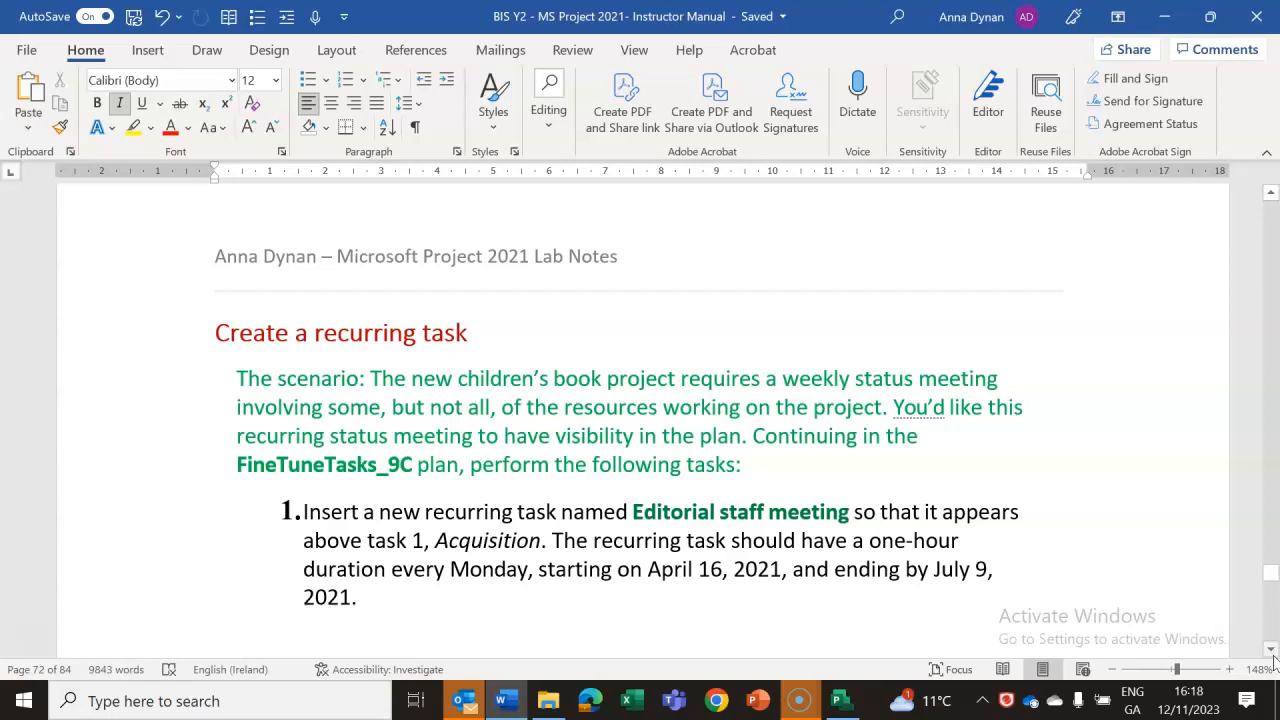
pyautogui.moveTo(1272, 655); pyautogui.dragTo(1272, 655)
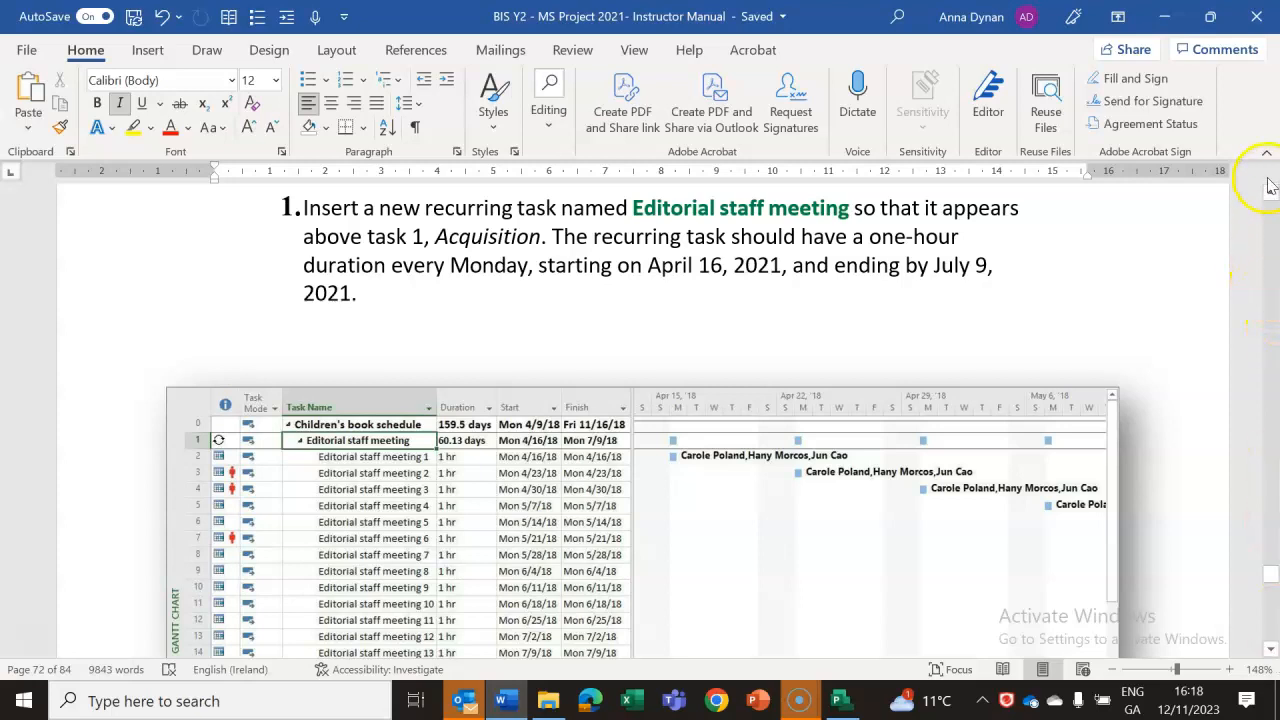
pyautogui.scroll(2, 1270, 195)
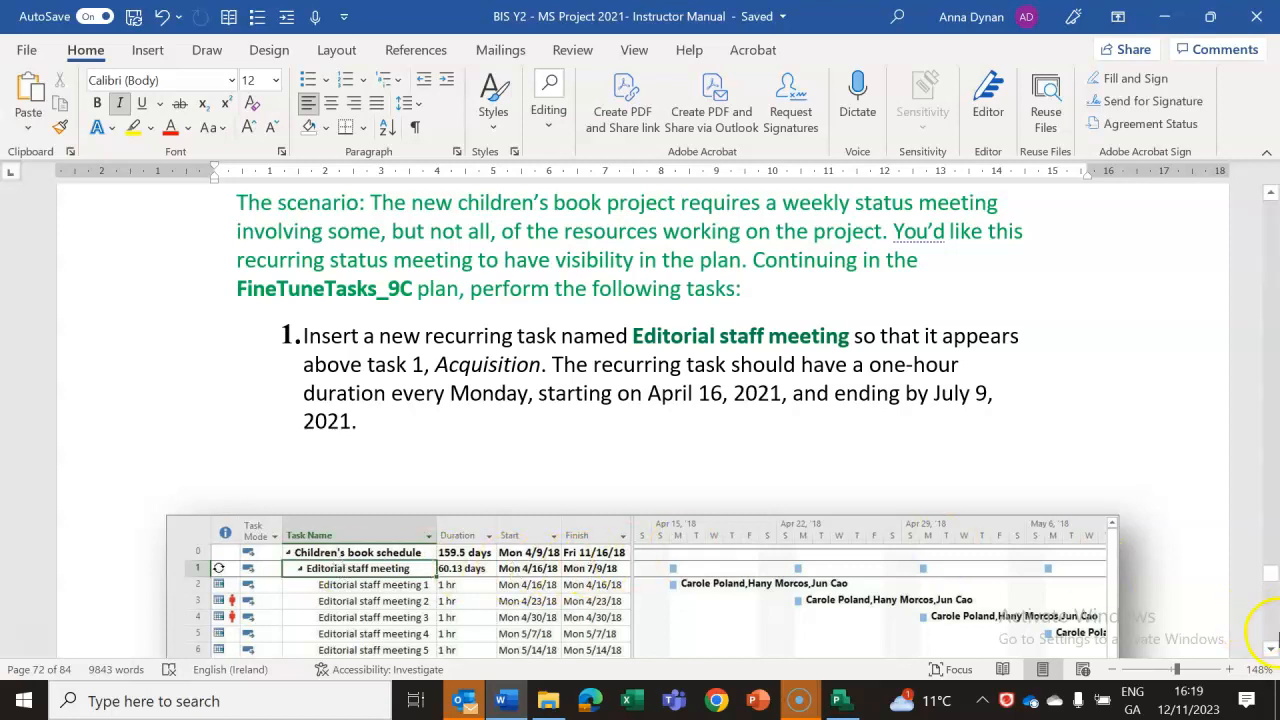
pyautogui.scroll(-4, 1272, 655)
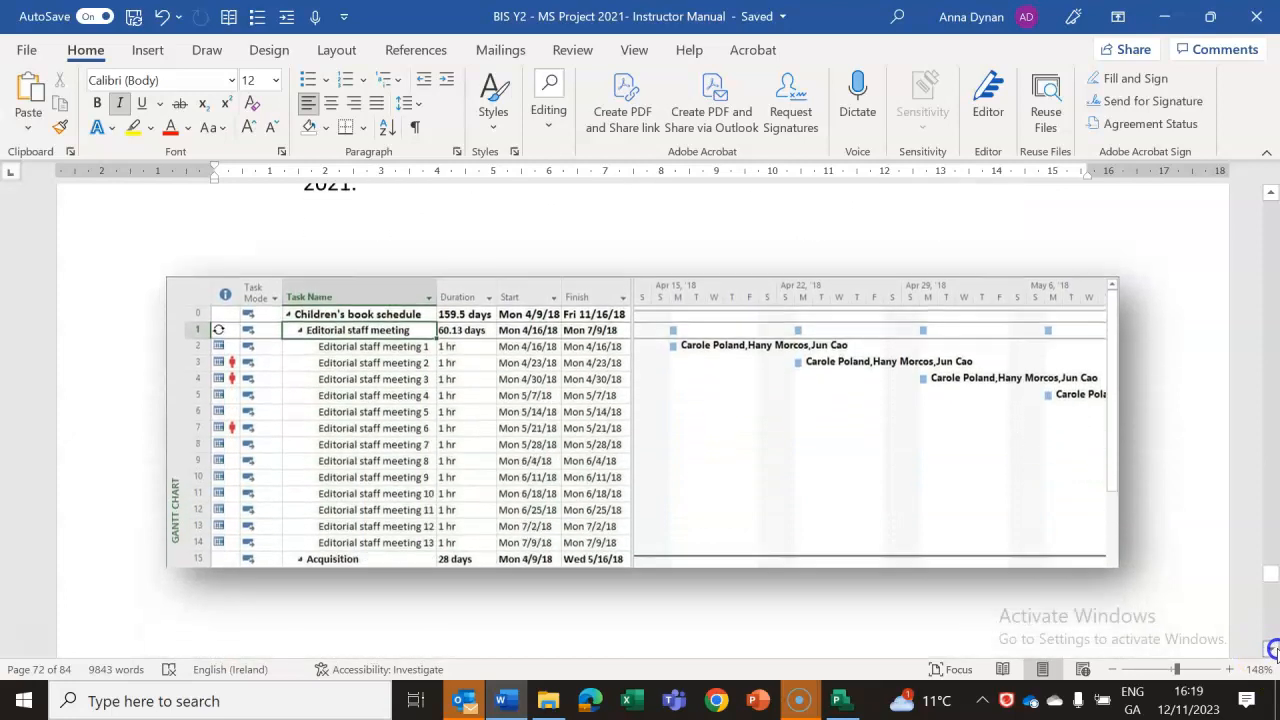
pyautogui.scroll(-4, 1272, 650)
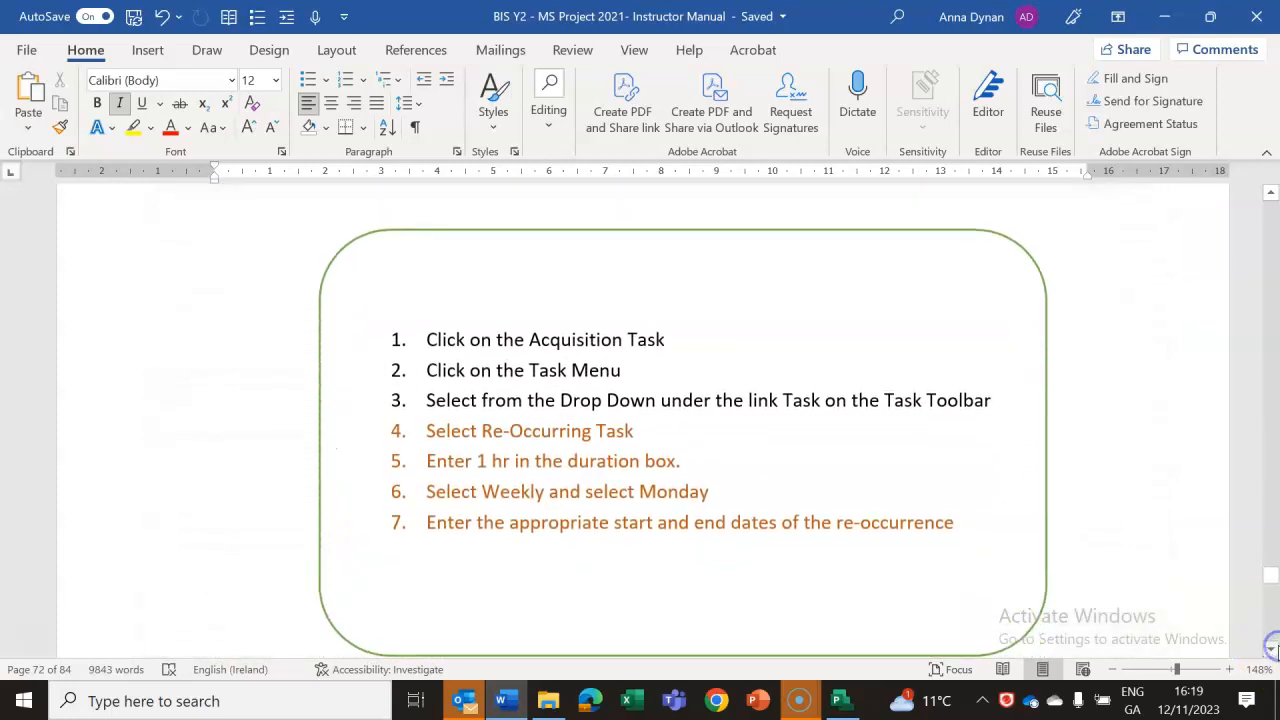
pyautogui.scroll(-1, 1272, 650)
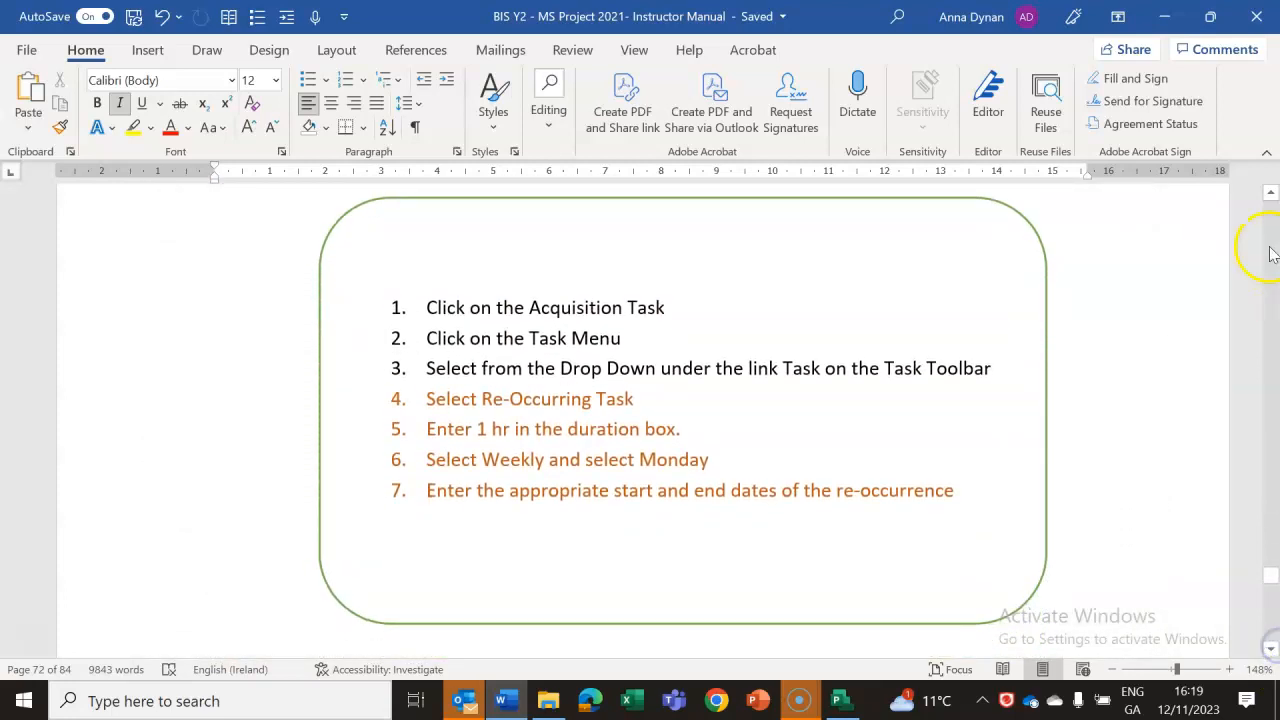
pyautogui.scroll(1, 1271, 190)
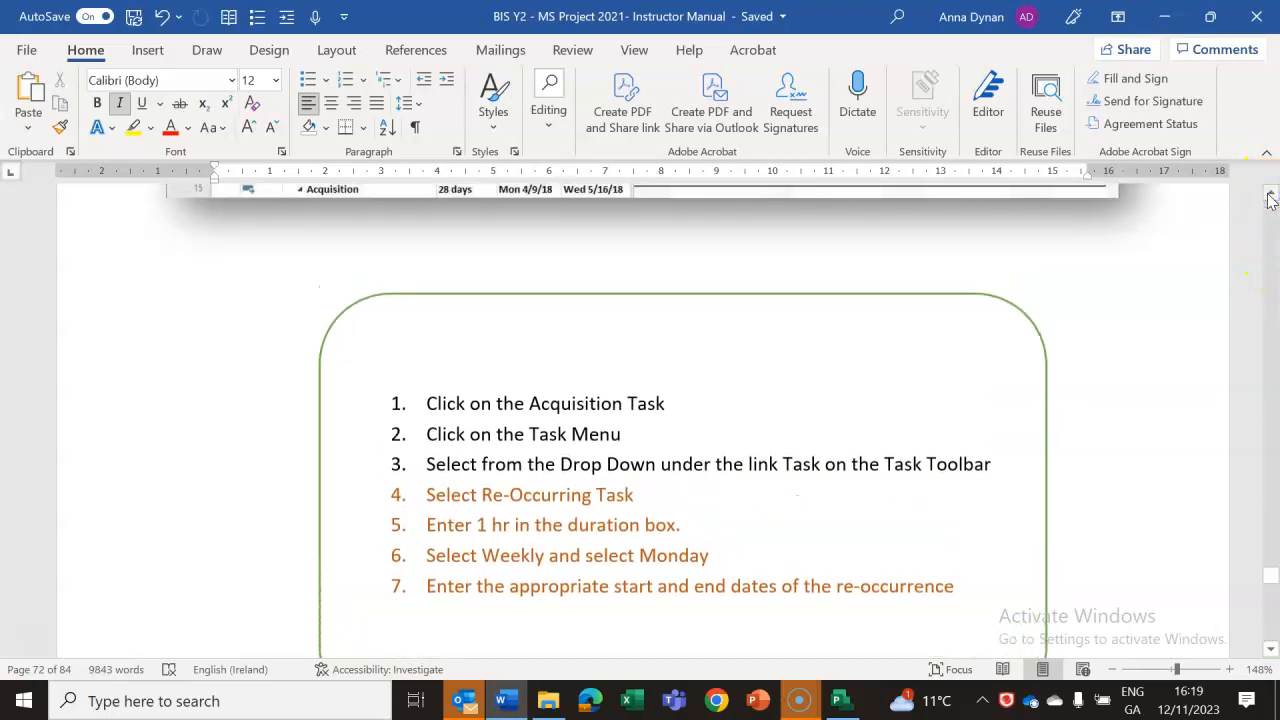
# Switch to Project and start a recurring task named Editorial Meeting above task 1, Acquisition.
pyautogui.click(843, 702)
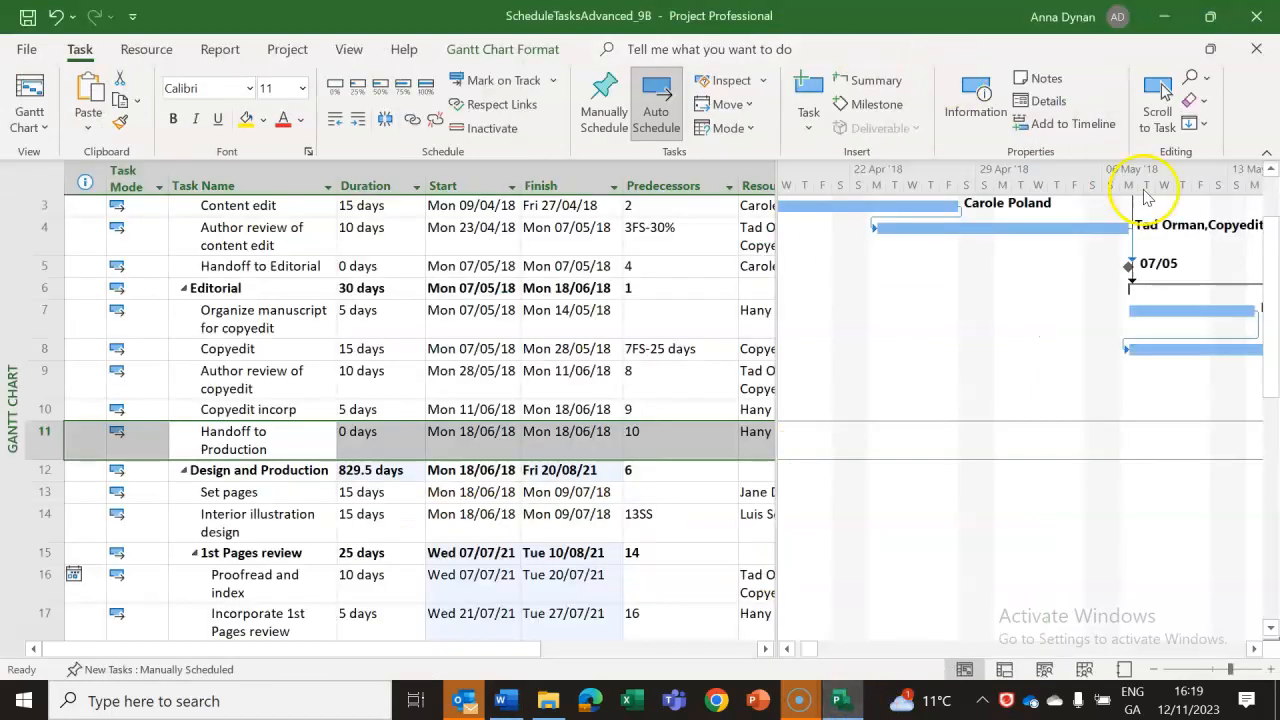
pyautogui.moveTo(1268, 324); pyautogui.dragTo(1266, 165)
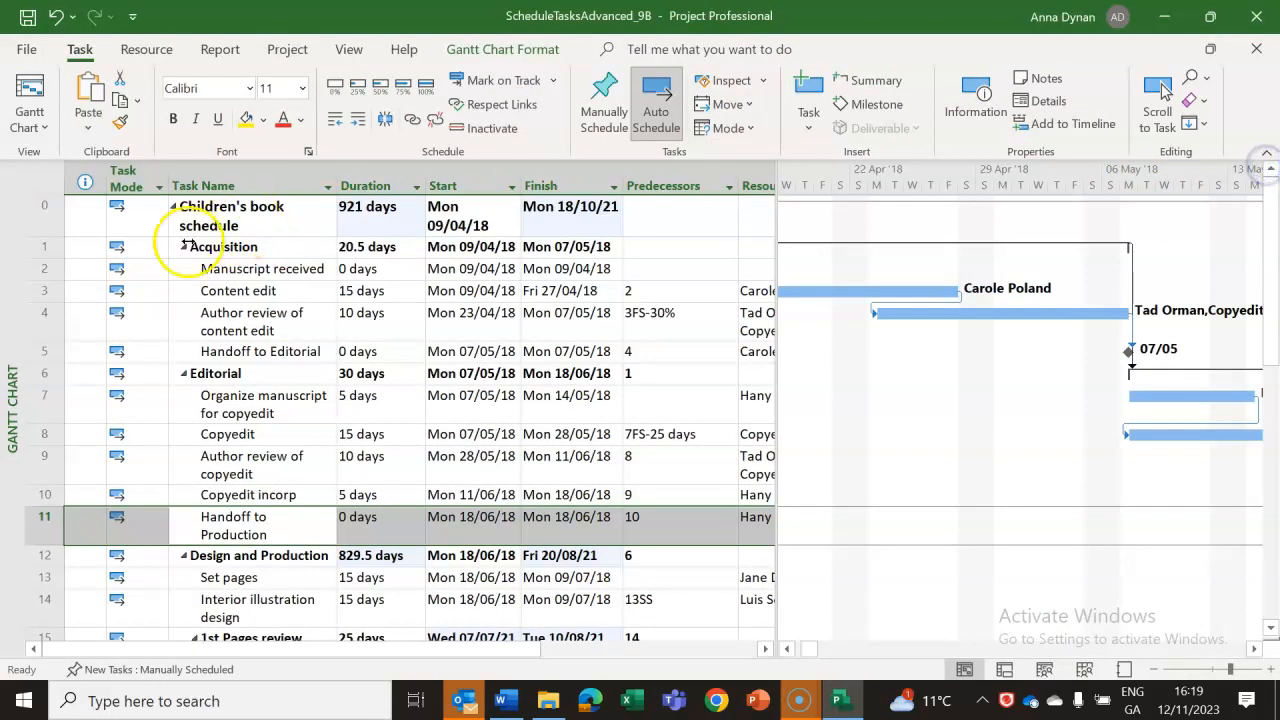
pyautogui.click(36, 247)
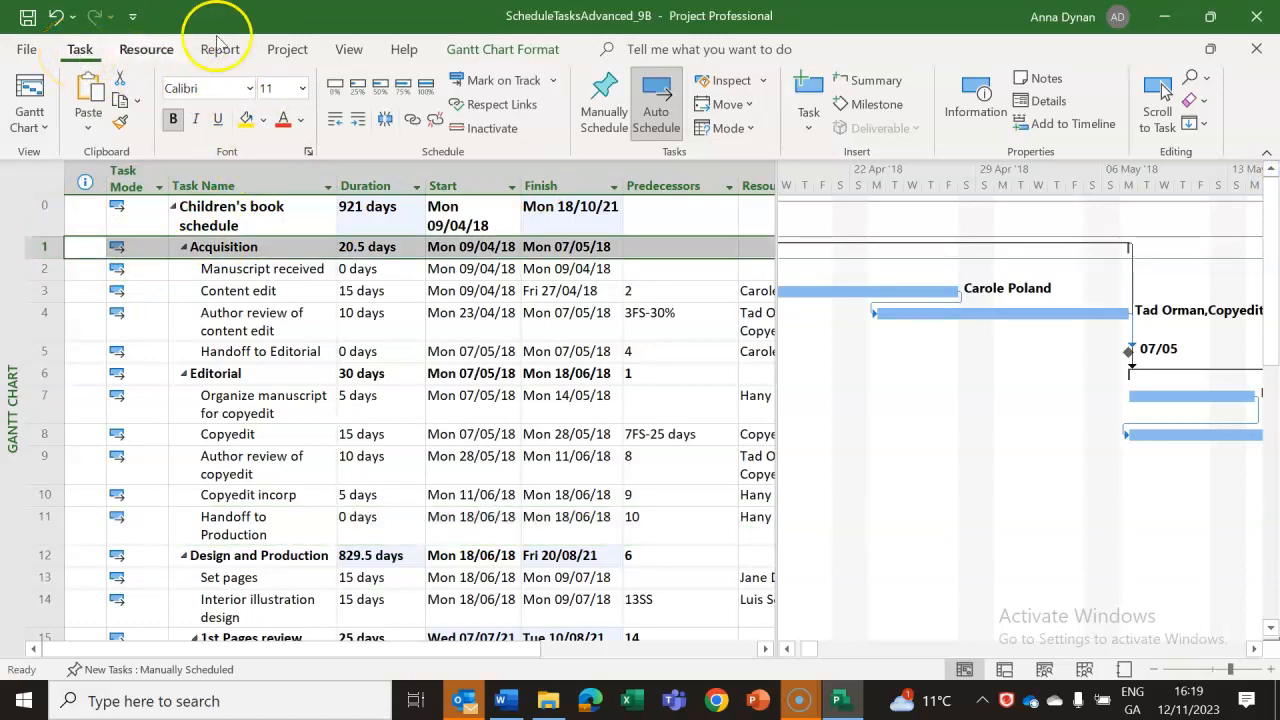
pyautogui.click(810, 133)
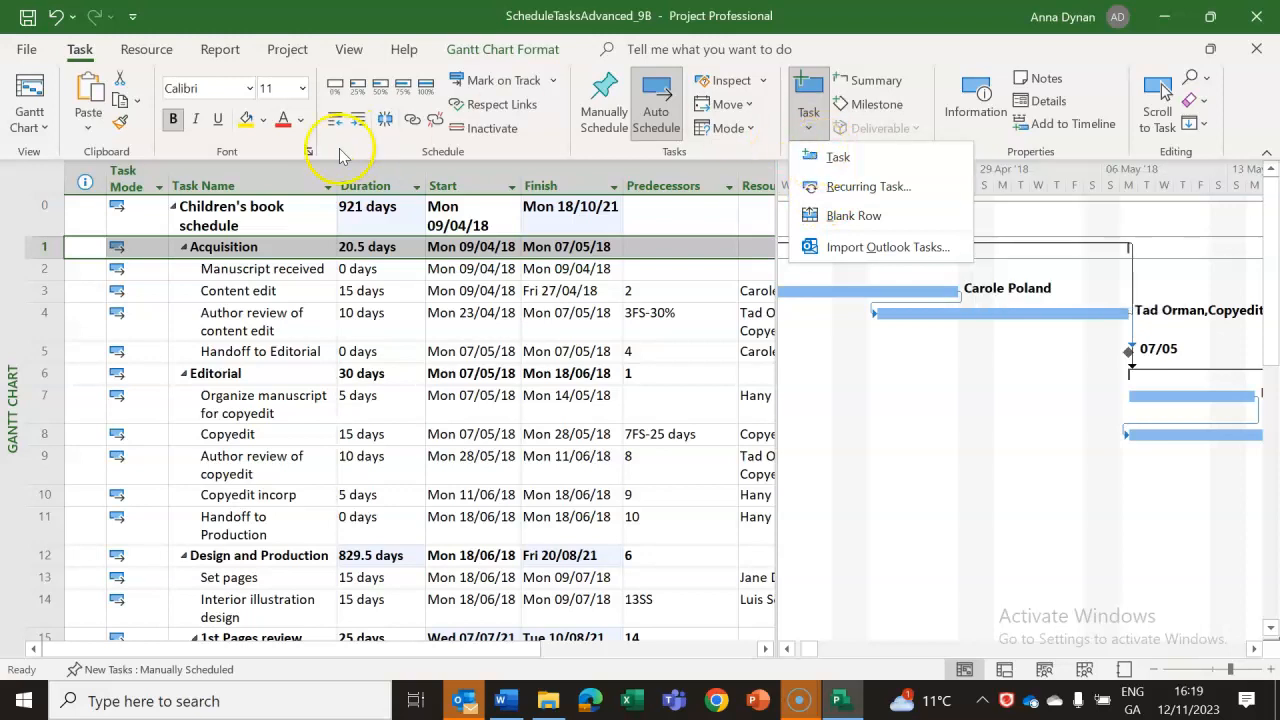
pyautogui.click(395, 418)
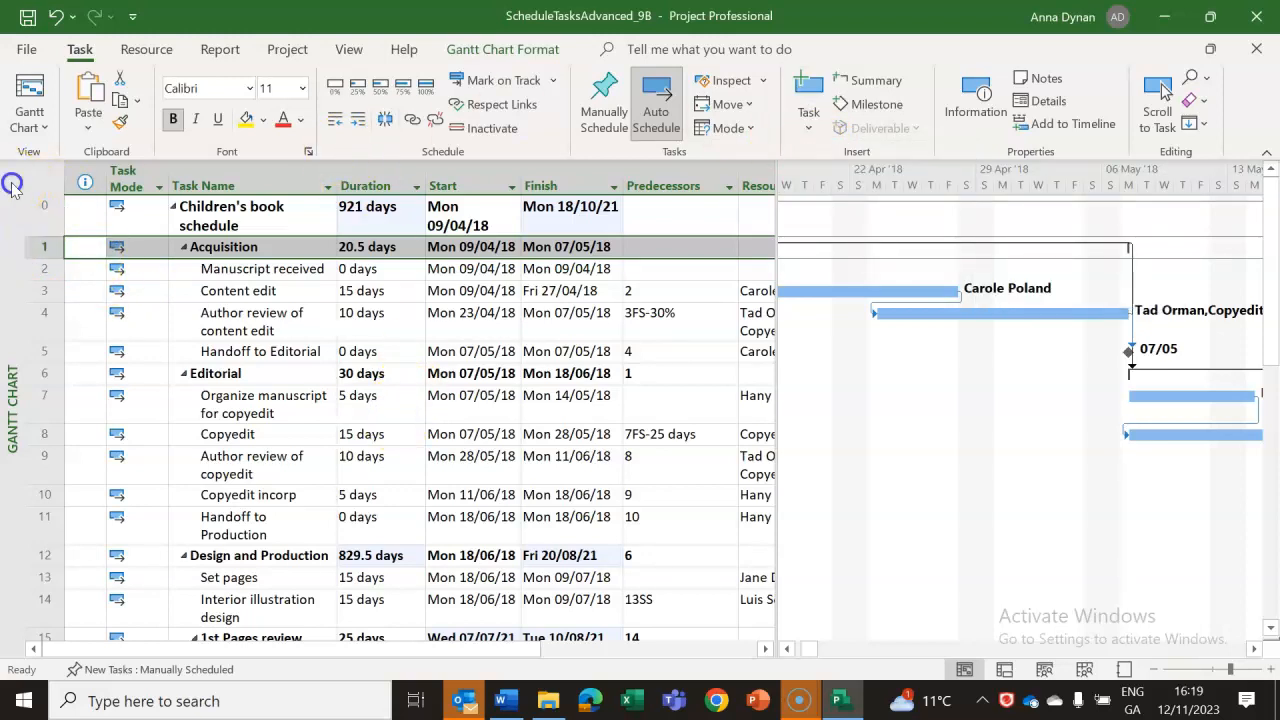
pyautogui.click(808, 127)
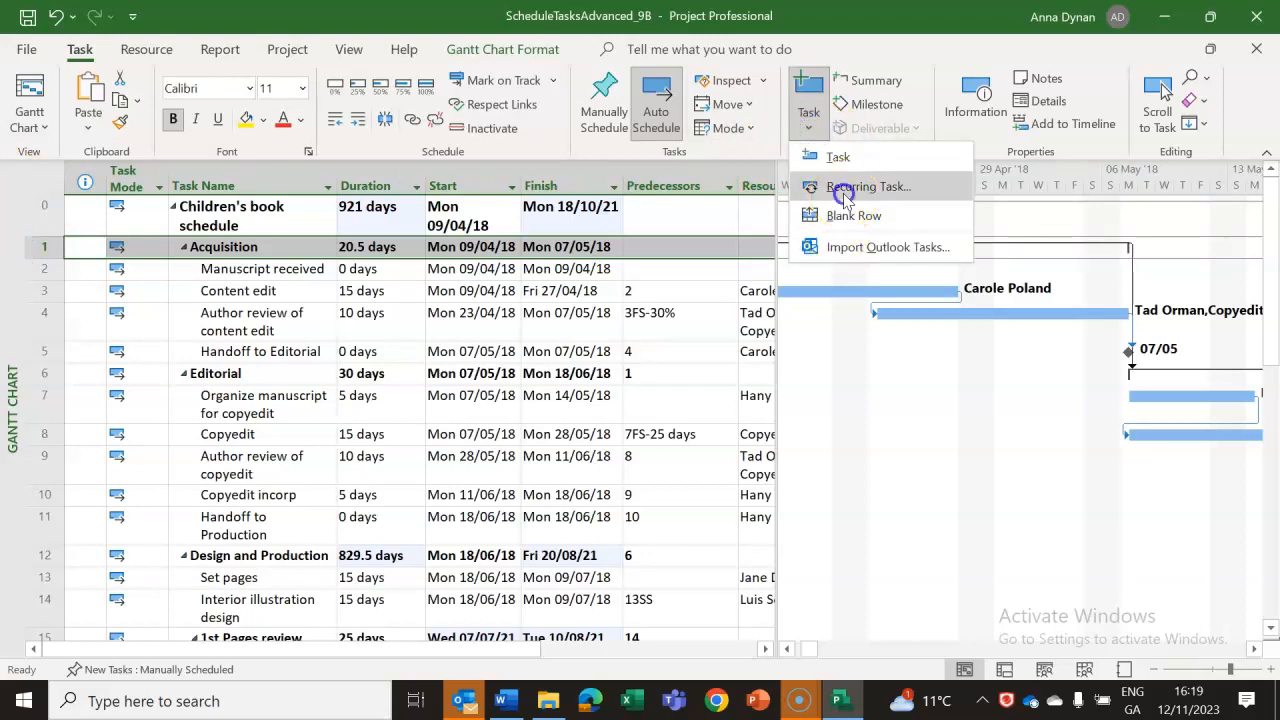
pyautogui.click(845, 187)
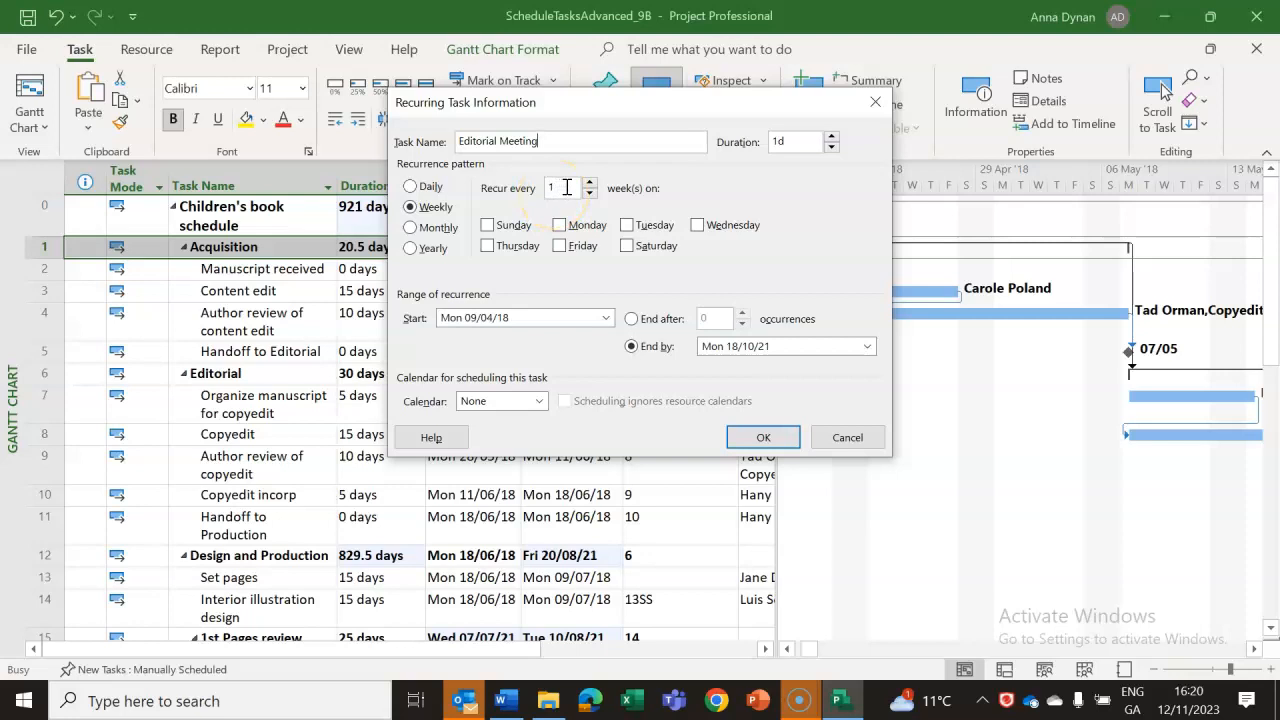
# Set the Editorial Meeting to recur on Mondays with a duration of 1h.
pyautogui.click(562, 226)
pyautogui.click(794, 142)
pyautogui.press('BackSpace')
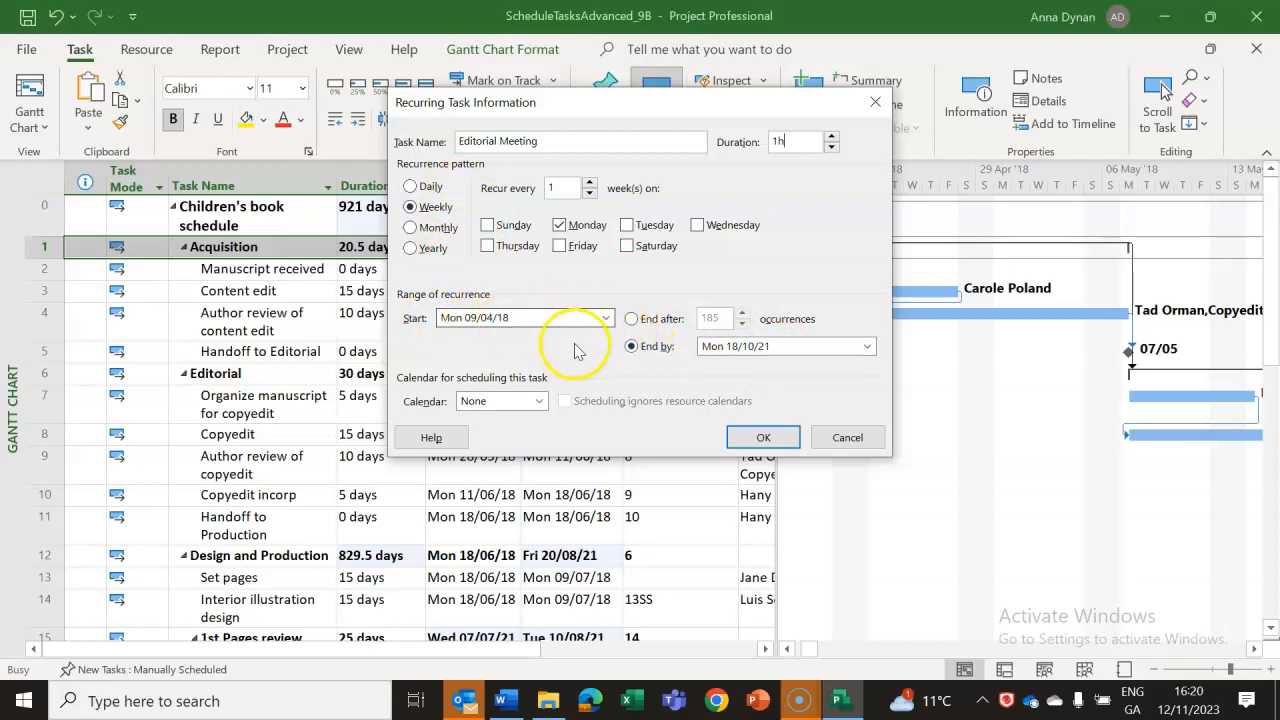
# Set the recurrence range to end by 30/11/18 and insert the recurring Editorial Meeting task.
pyautogui.click(788, 348)
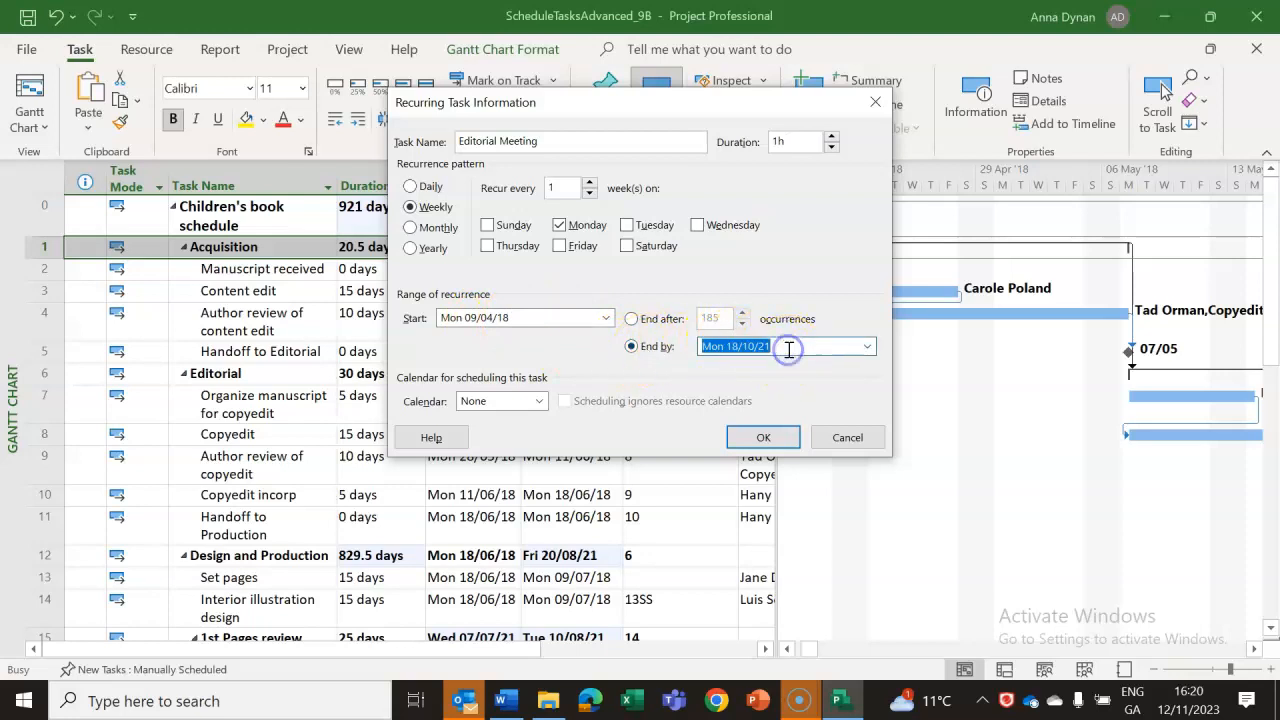
pyautogui.click(866, 346)
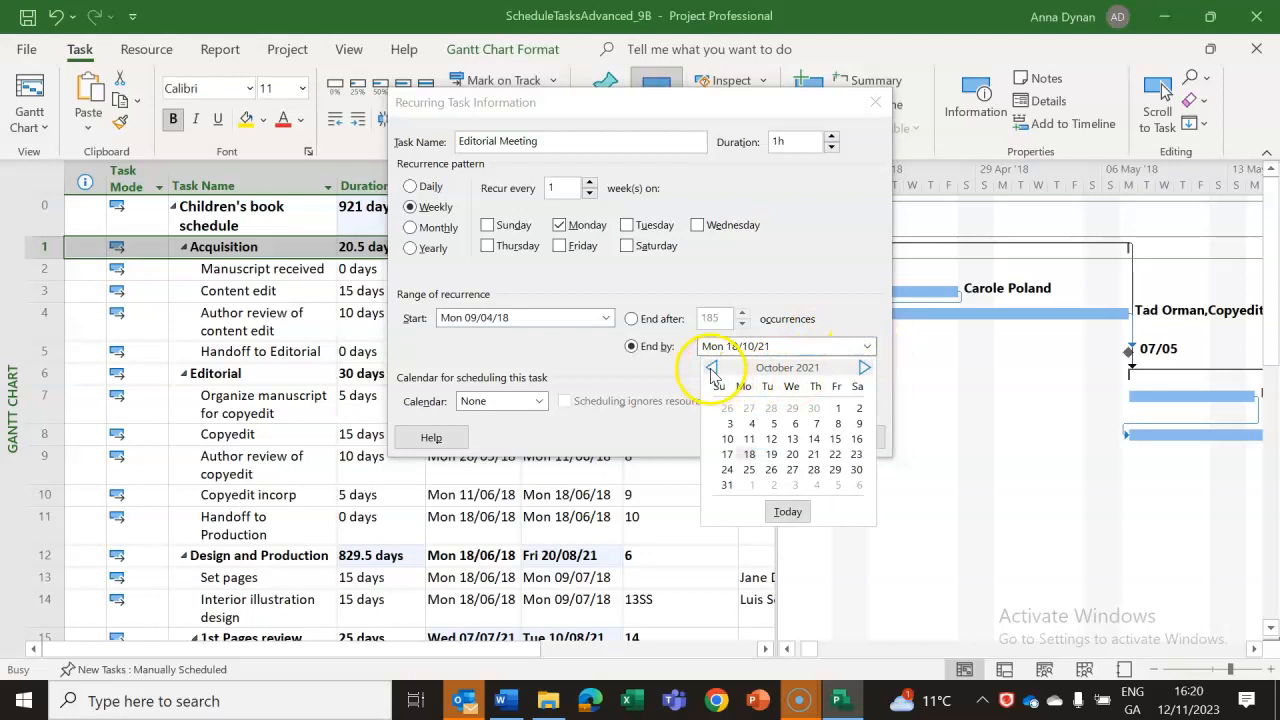
pyautogui.click(523, 318)
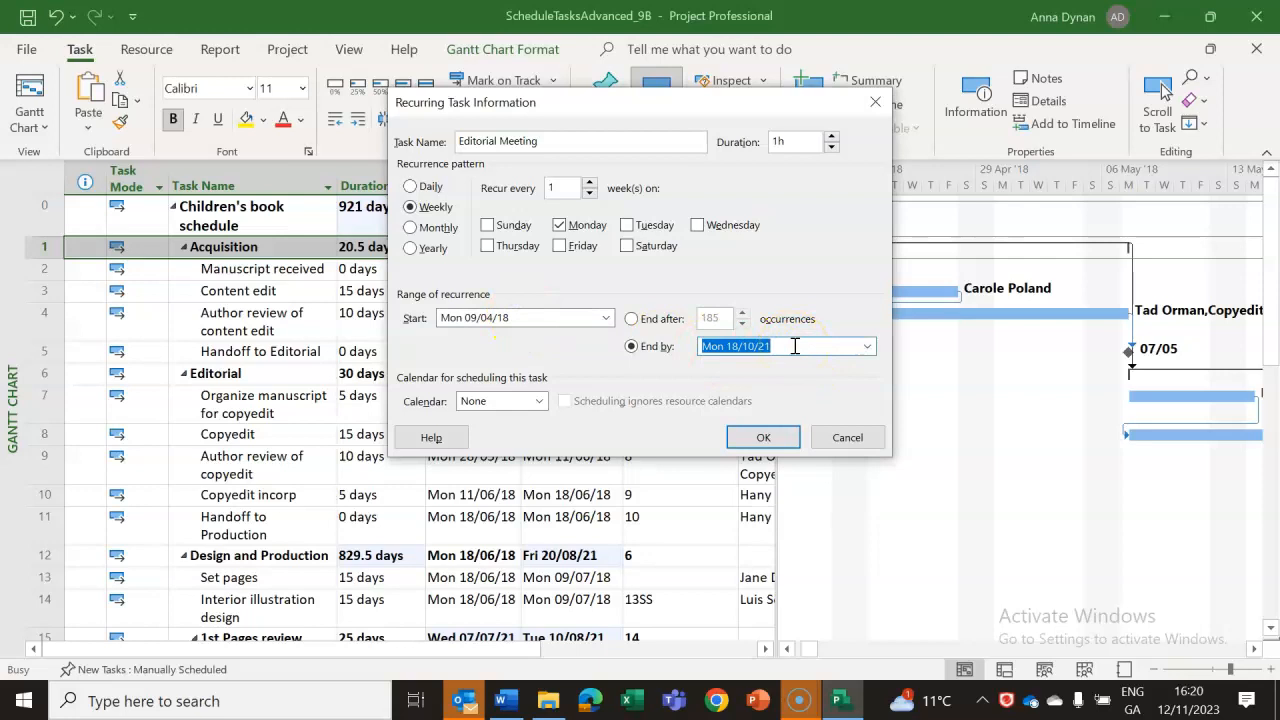
pyautogui.write('30/11/18')
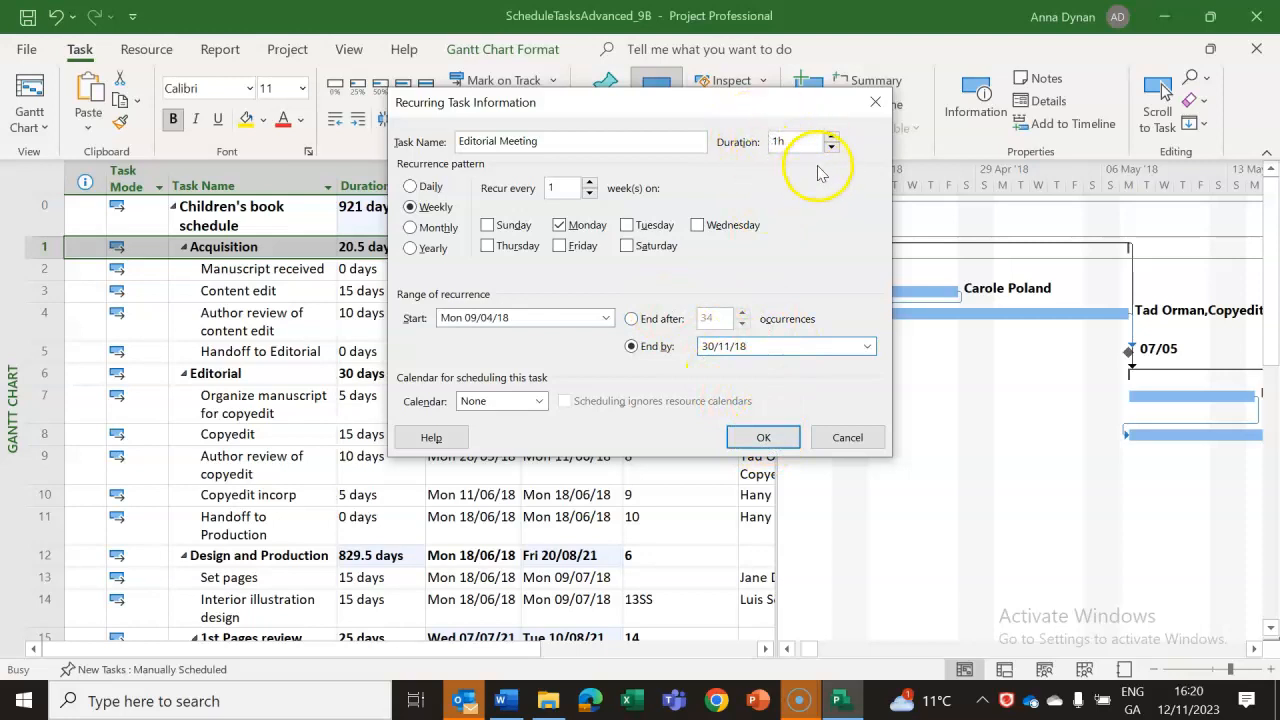
pyautogui.click(762, 440)
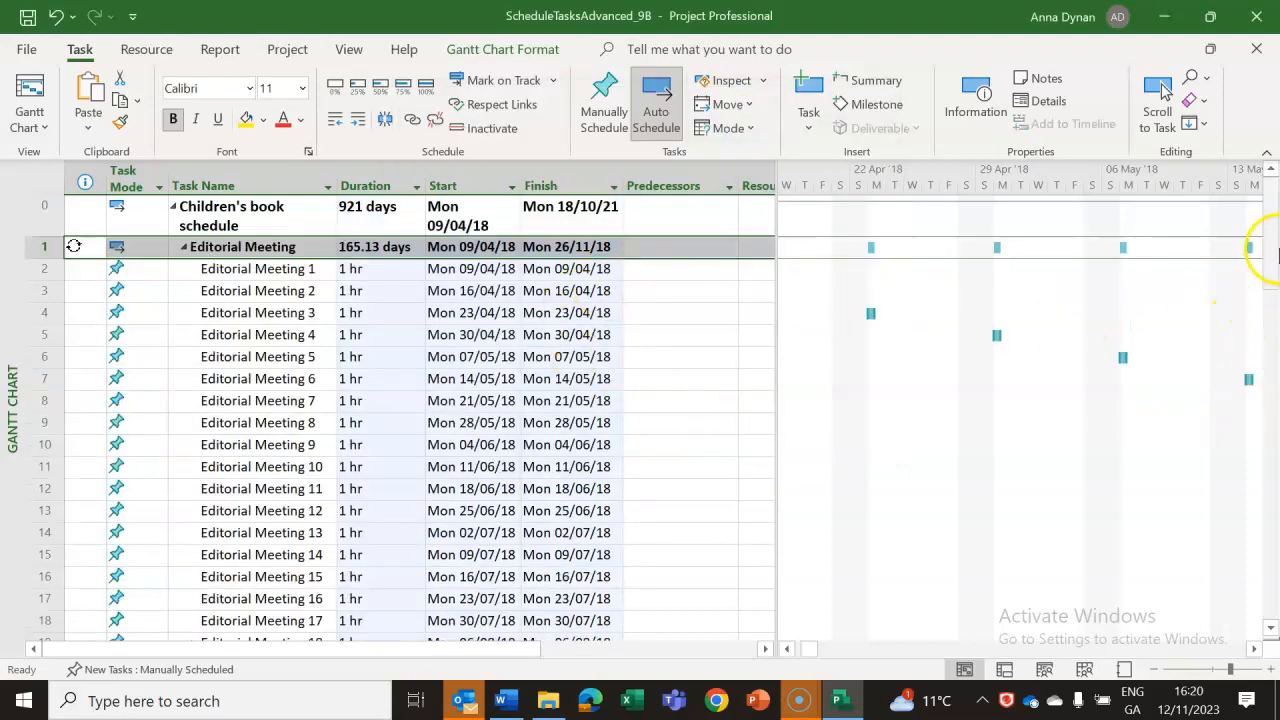
# Examine the recurring Editorial Meeting task, its recurrence indicator, task modes and the individual weekly meetings listed beneath it.
pyautogui.moveTo(1268, 242); pyautogui.dragTo(1268, 195)
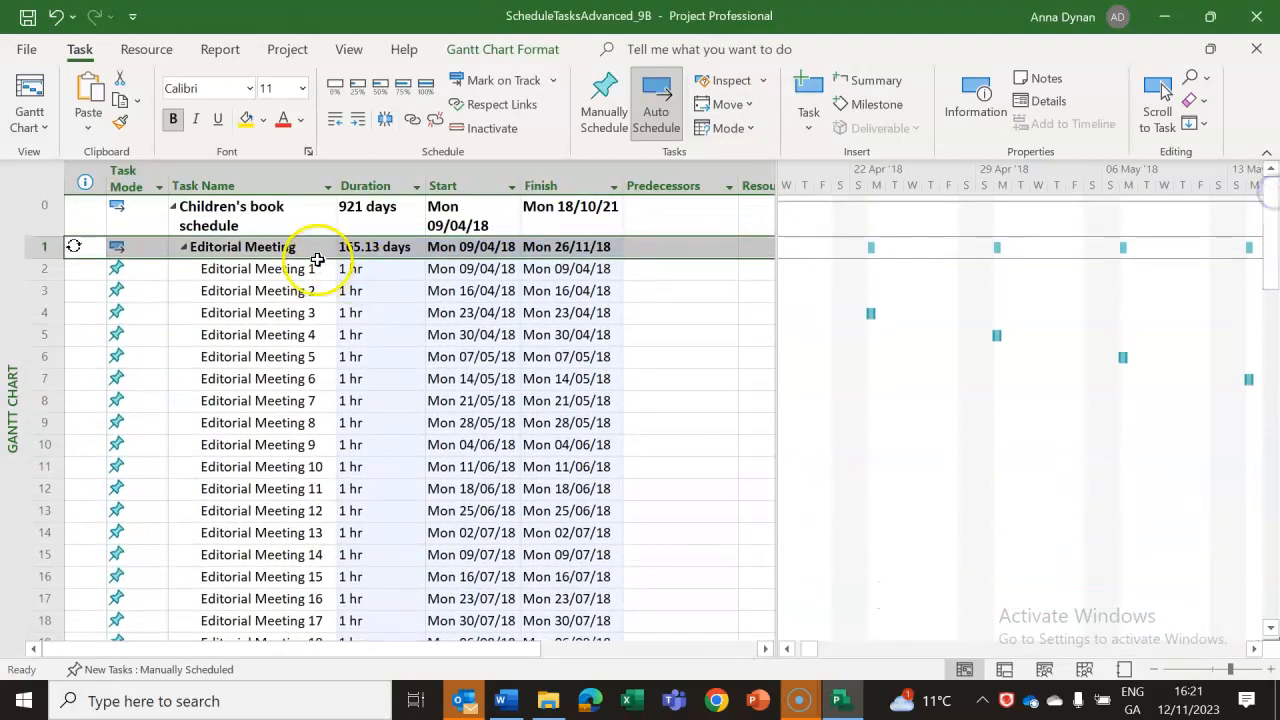
pyautogui.click(138, 247)
pyautogui.click(160, 248)
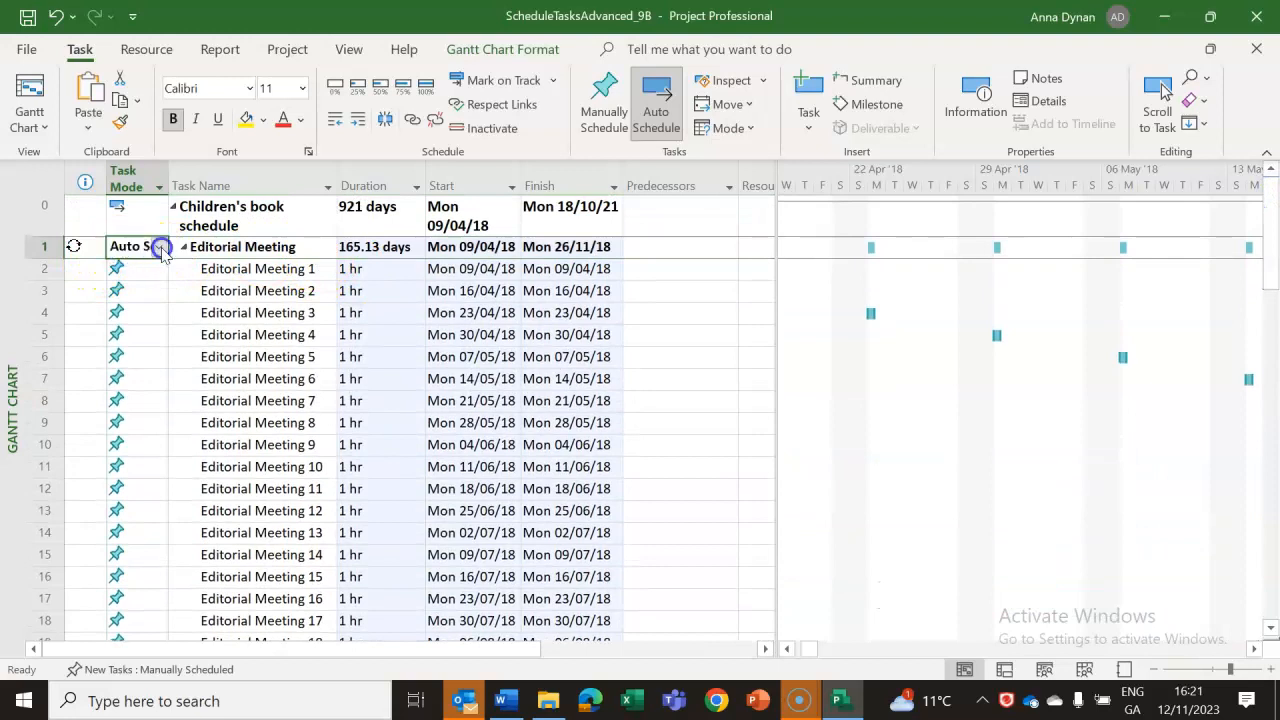
pyautogui.click(74, 243)
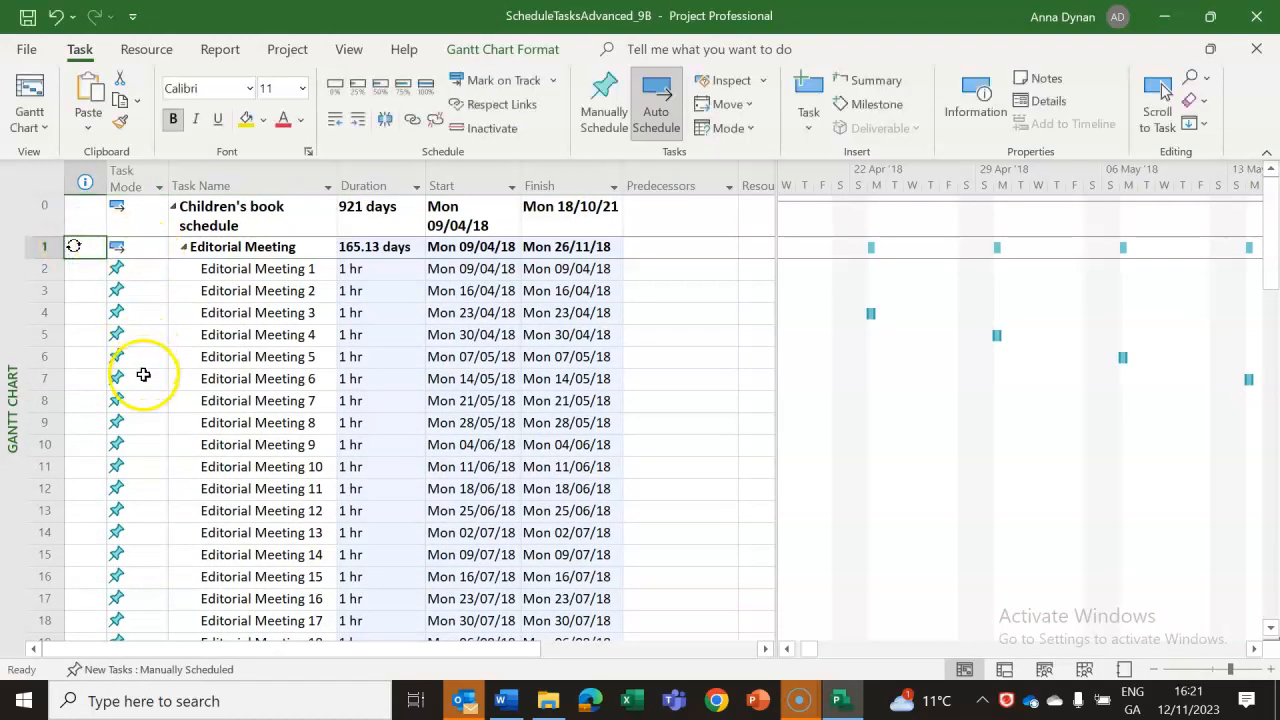
pyautogui.click(188, 249)
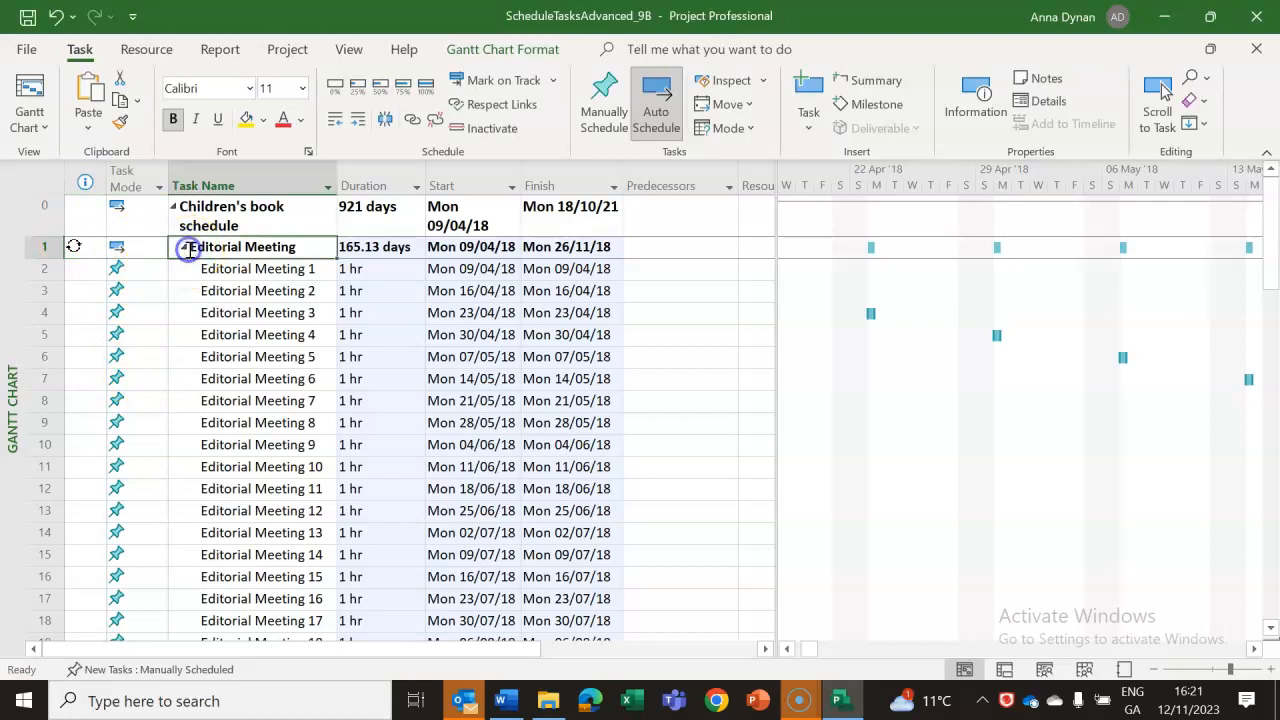
pyautogui.click(210, 418)
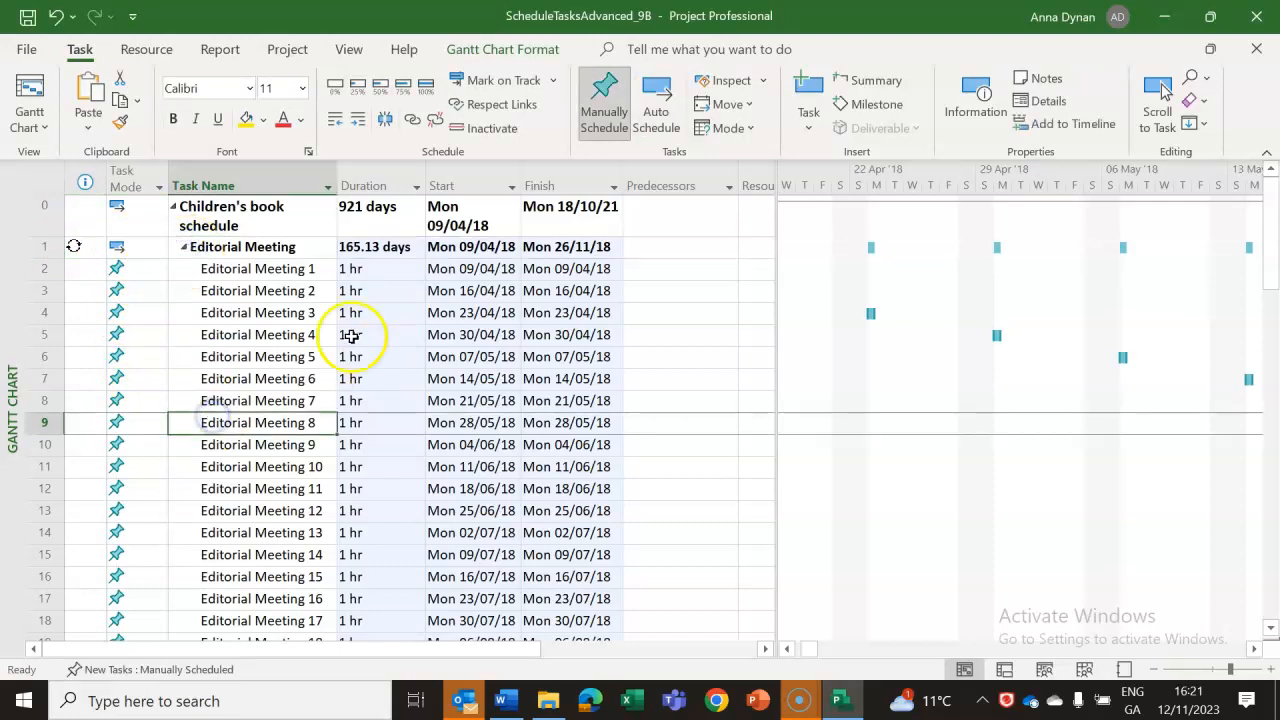
pyautogui.click(222, 250)
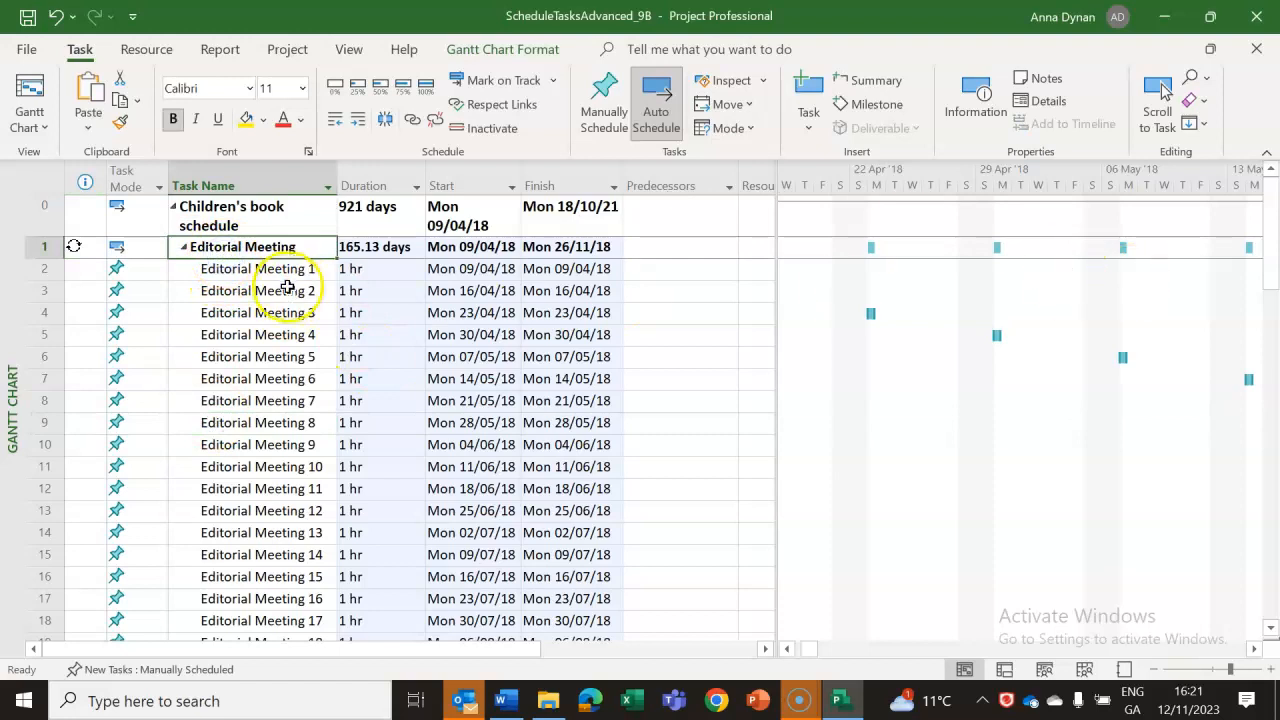
pyautogui.moveTo(80, 248)
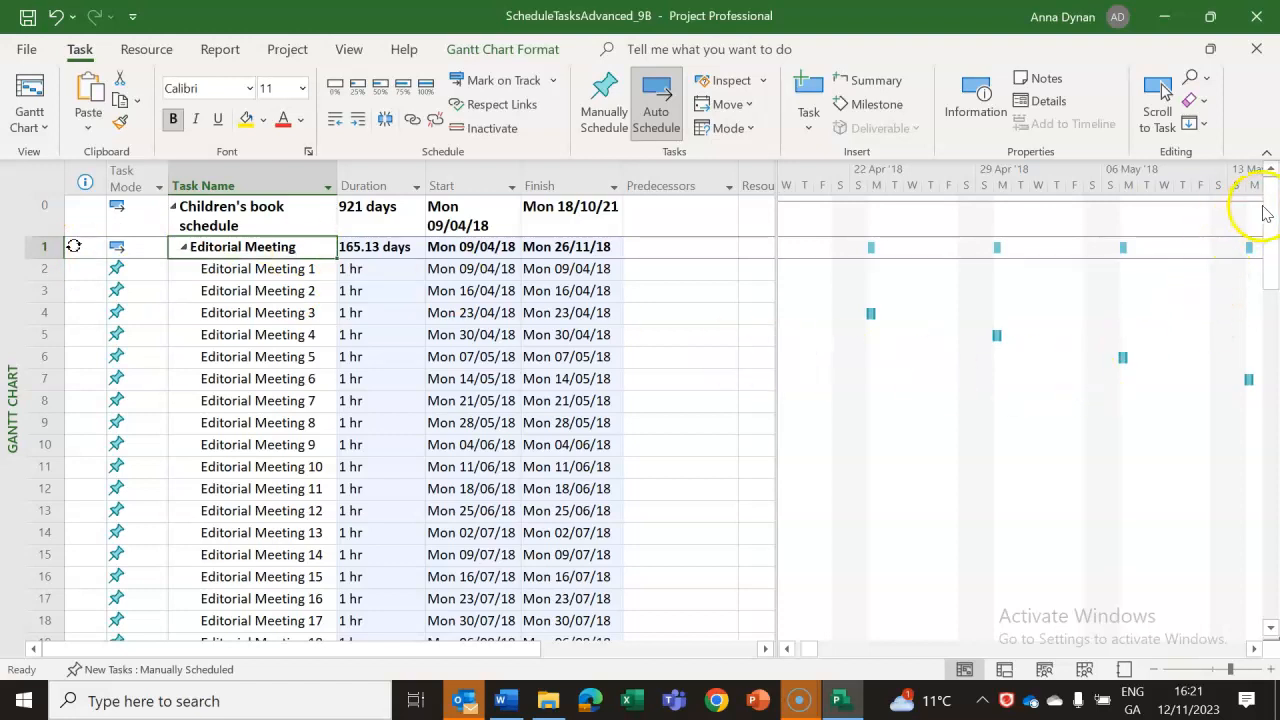
pyautogui.moveTo(1271, 207); pyautogui.dragTo(1271, 180)
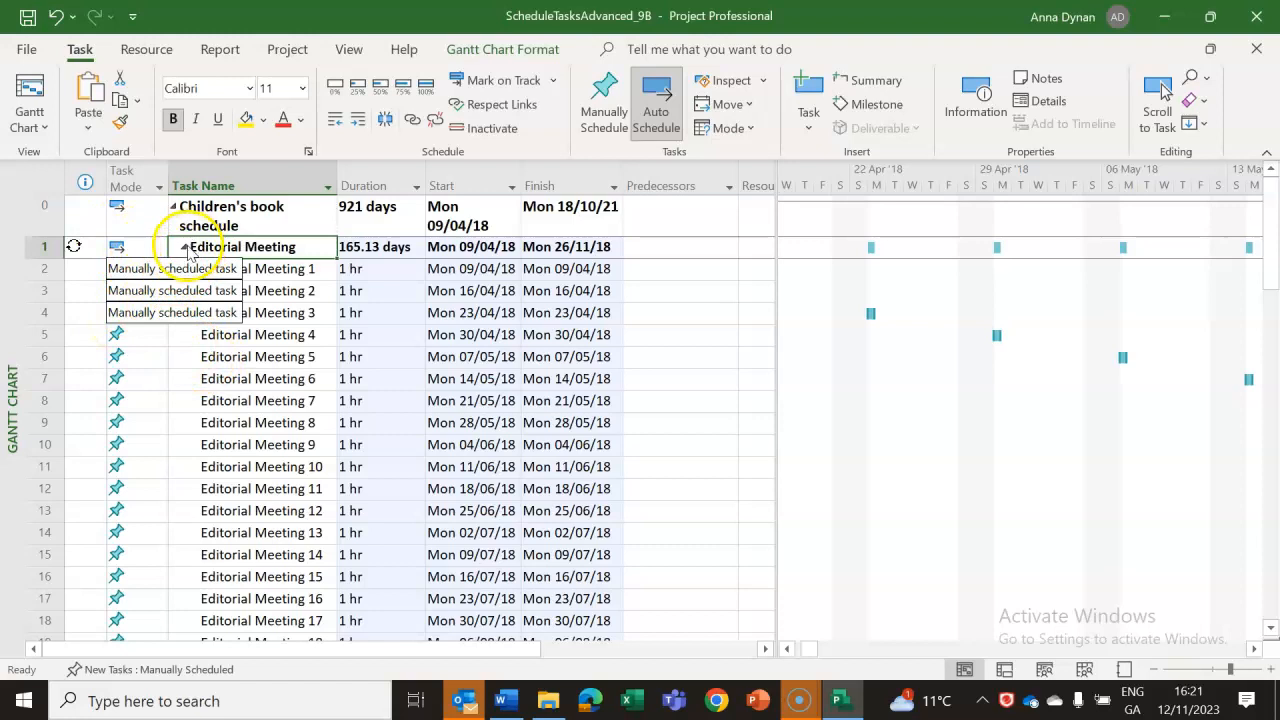
# Expand and collapse the Editorial Meeting summary task, leaving its individual meetings hidden above Acquisition.
pyautogui.click(184, 247)
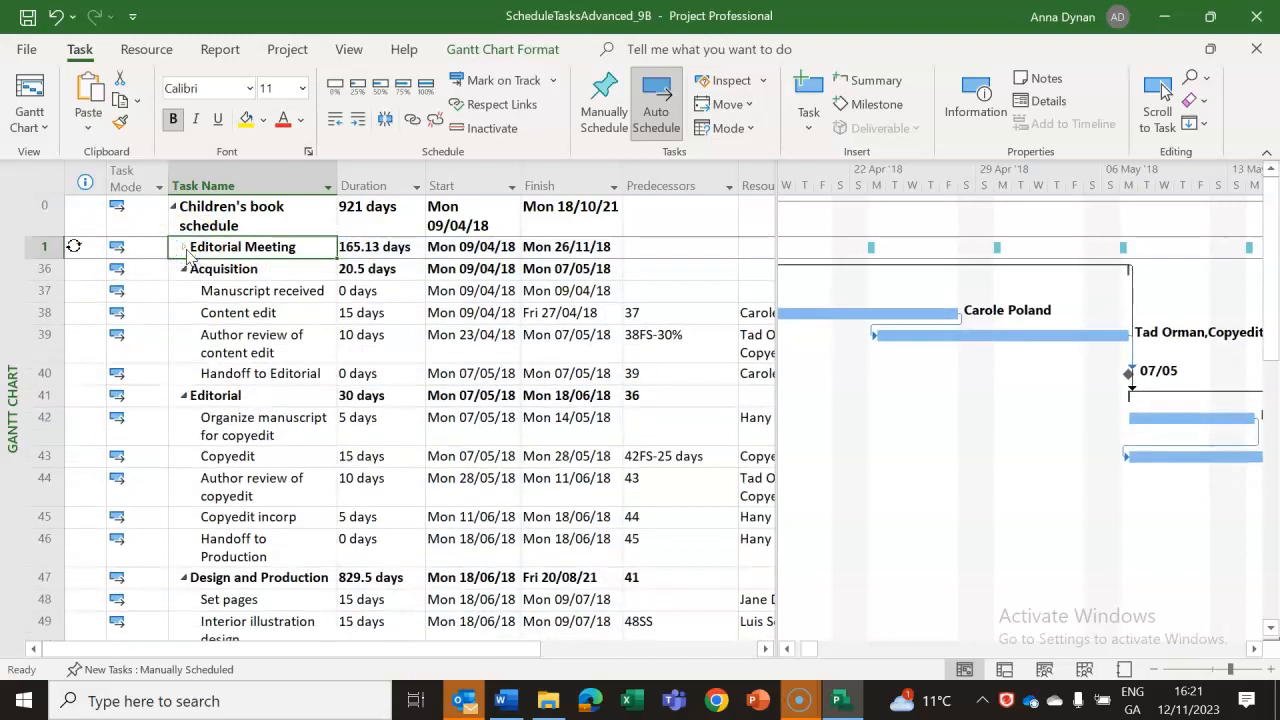
pyautogui.click(185, 248)
pyautogui.click(185, 248)
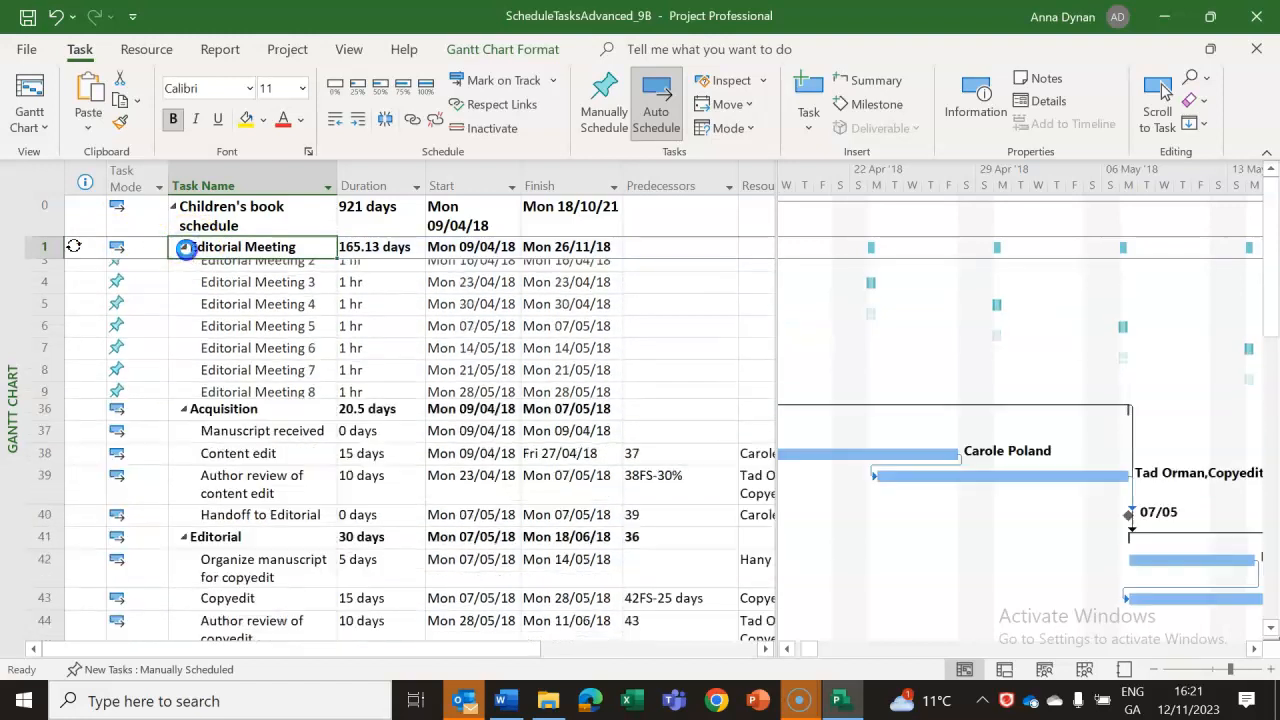
pyautogui.click(185, 248)
pyautogui.click(185, 248)
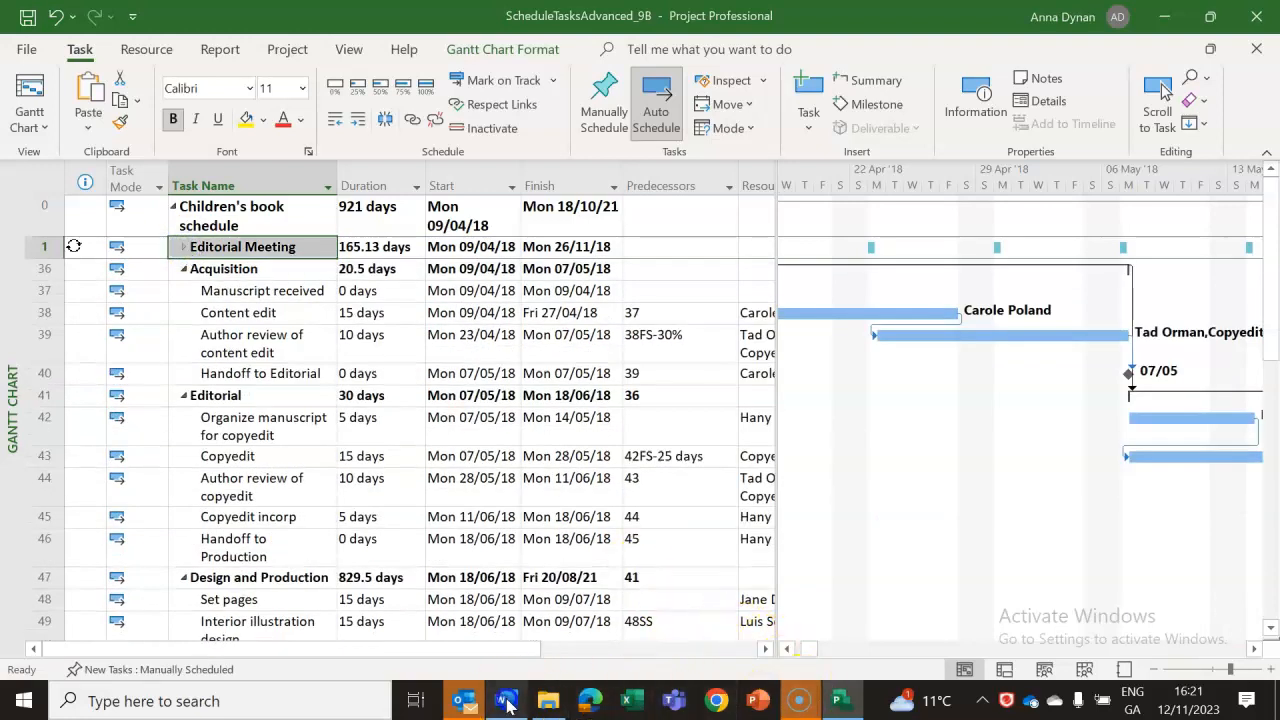
# Switch to the Word lab notes and review the recurring task steps, highlighting the one about entering 1 hr as duration.
pyautogui.click(507, 703)
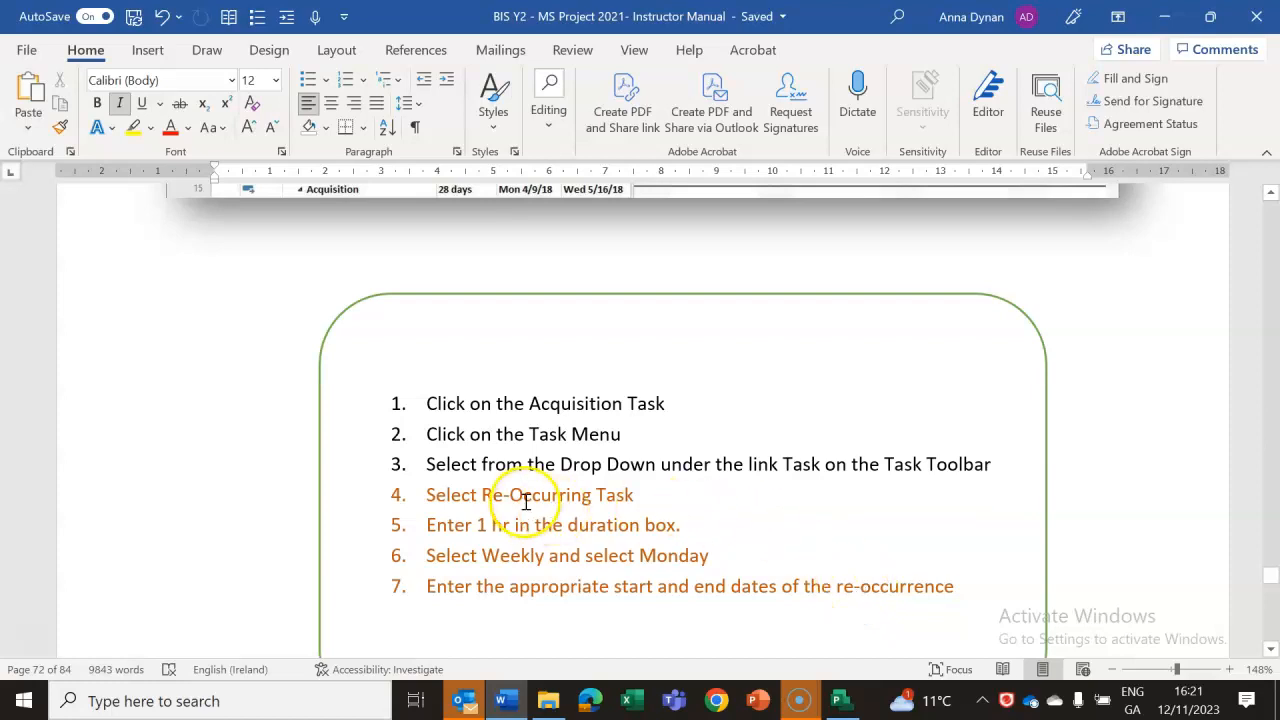
pyautogui.click(1271, 650)
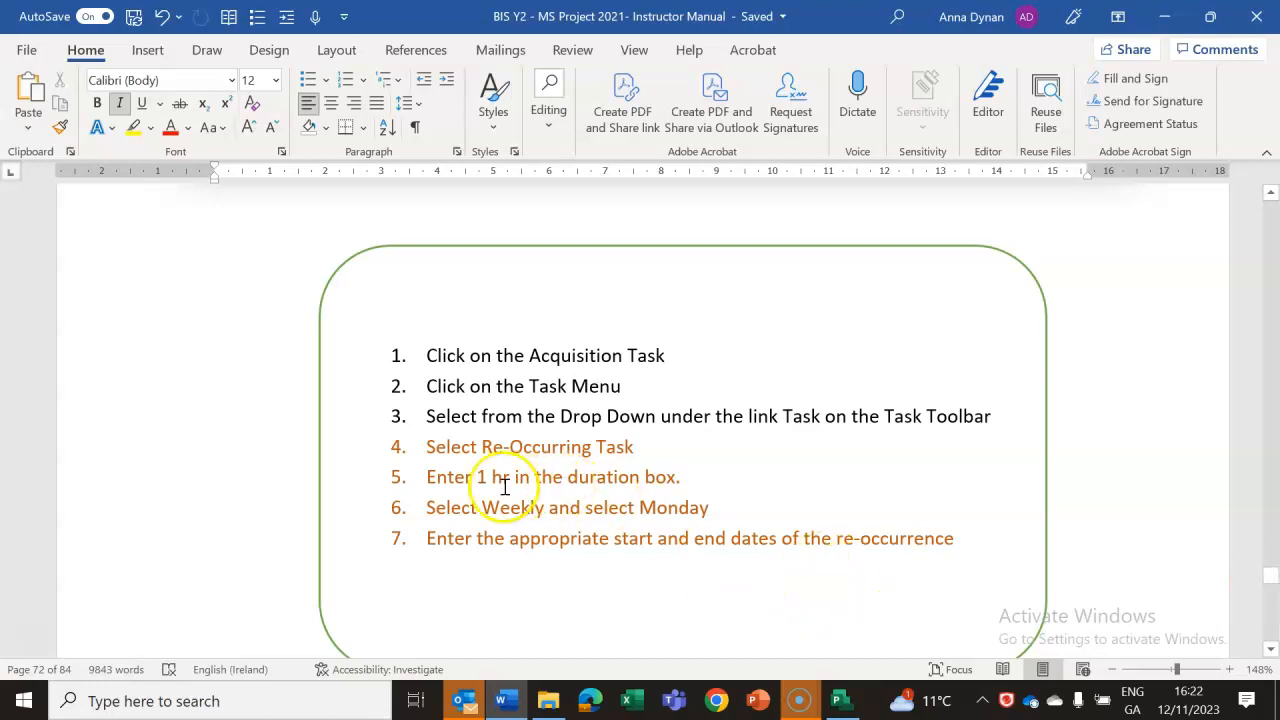
pyautogui.click(430, 477)
pyautogui.moveTo(430, 477); pyautogui.dragTo(686, 474)
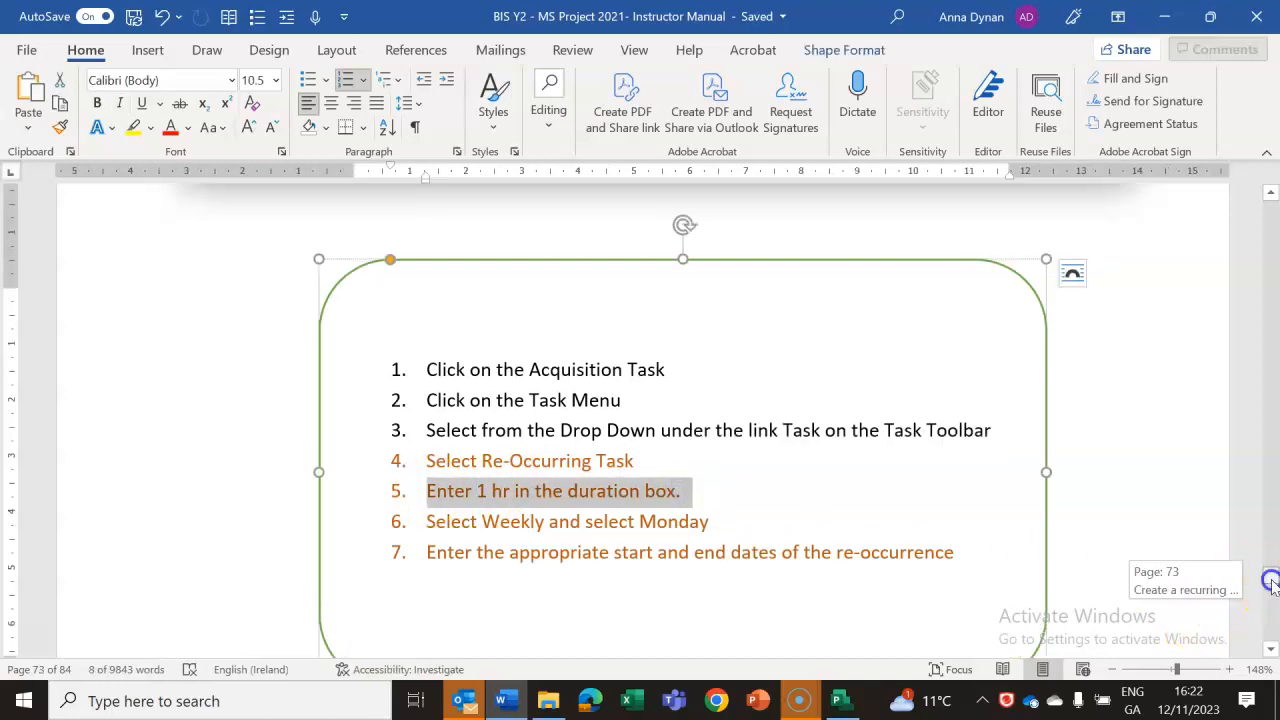
# Read the View the plan's critical path section of the lab notes, including its scenario and the critical tasks illustration.
pyautogui.click(1271, 650)
pyautogui.scroll(-8, 1271, 655)
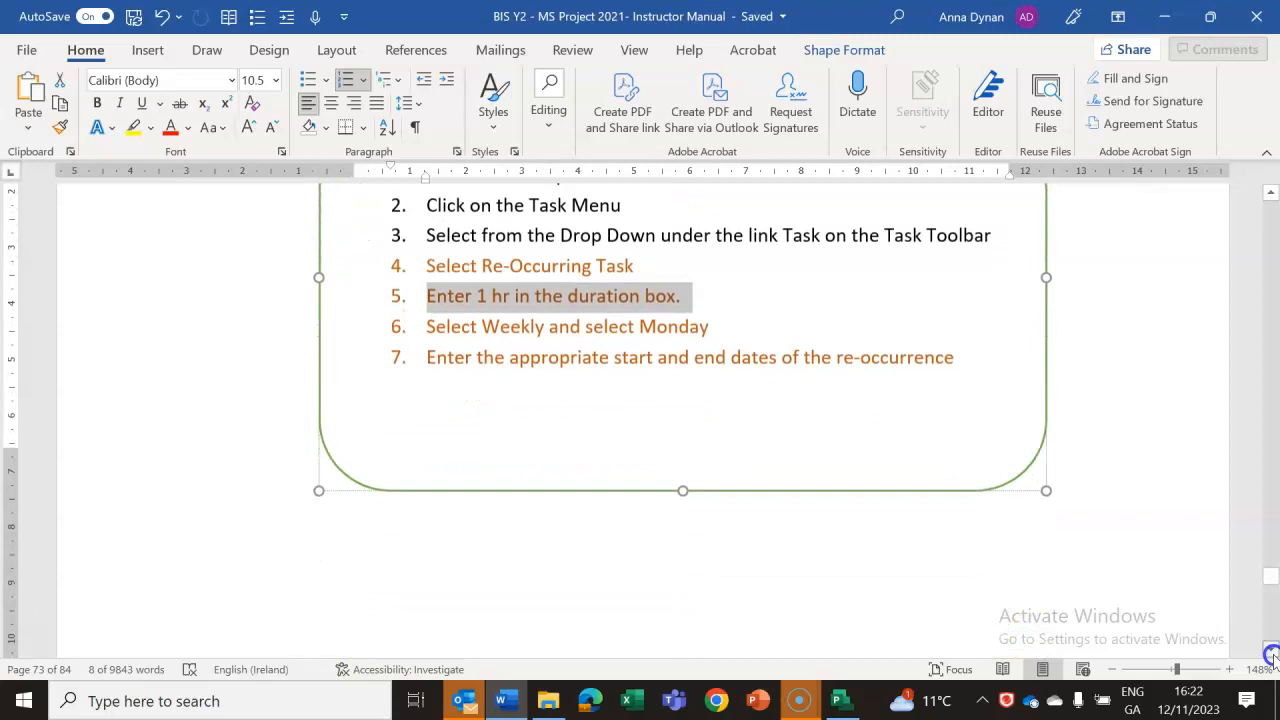
pyautogui.scroll(-10, 1271, 655)
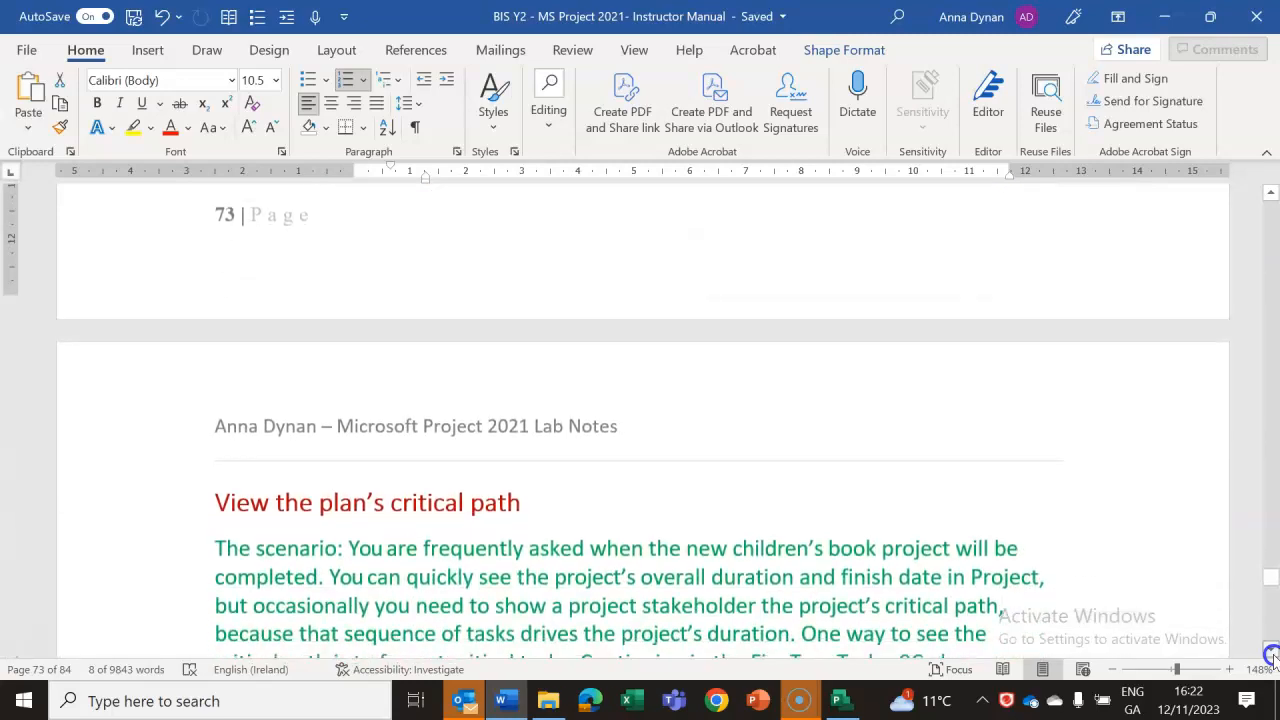
pyautogui.scroll(-5, 1271, 655)
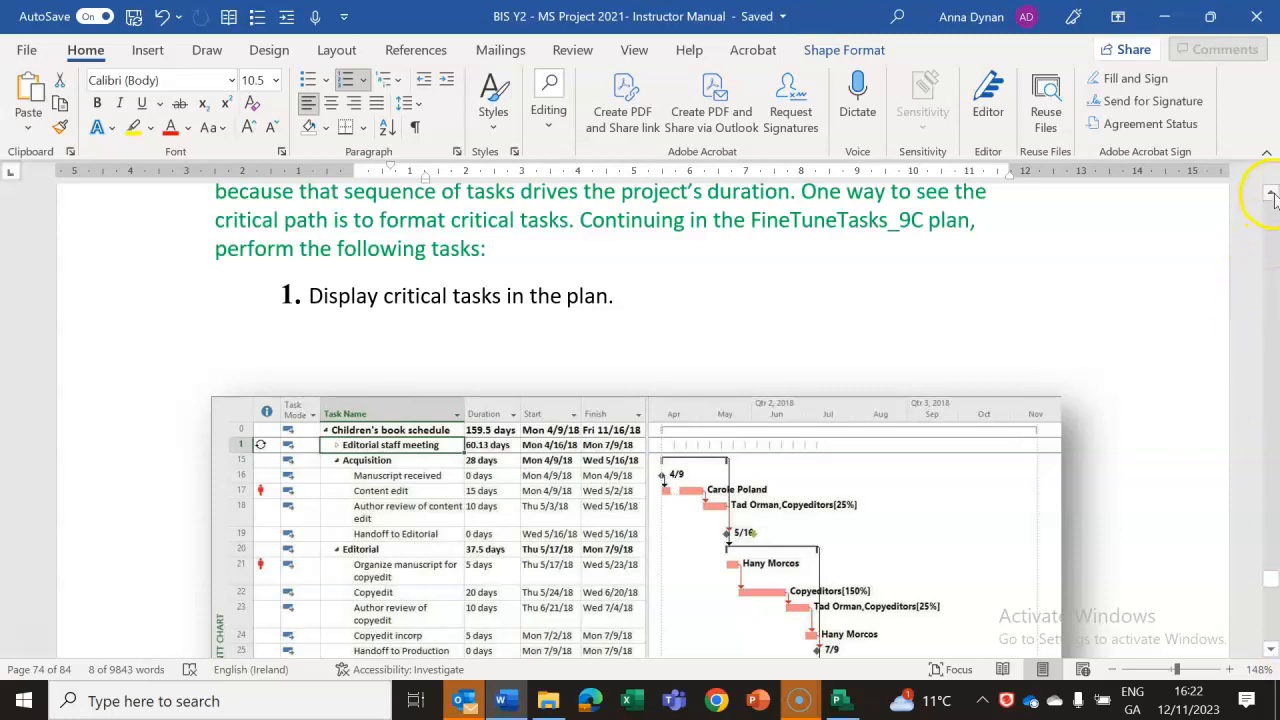
pyautogui.scroll(3, 1271, 196)
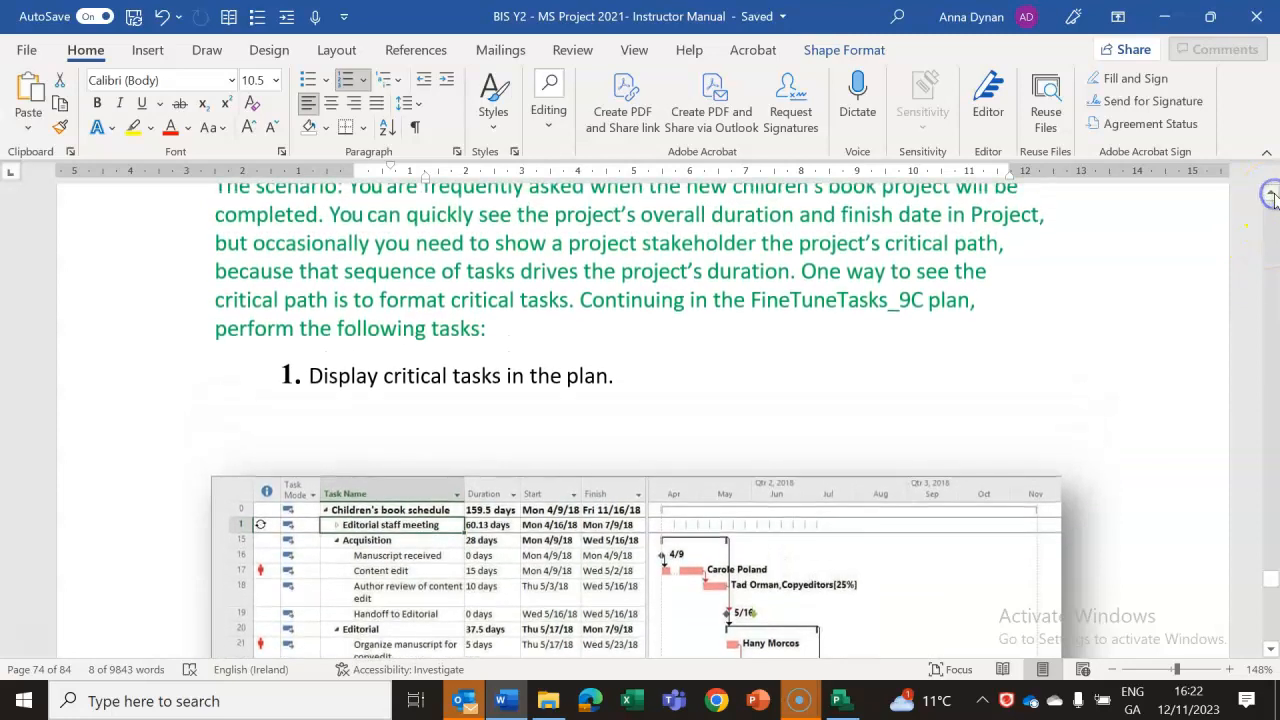
pyautogui.scroll(1, 1271, 197)
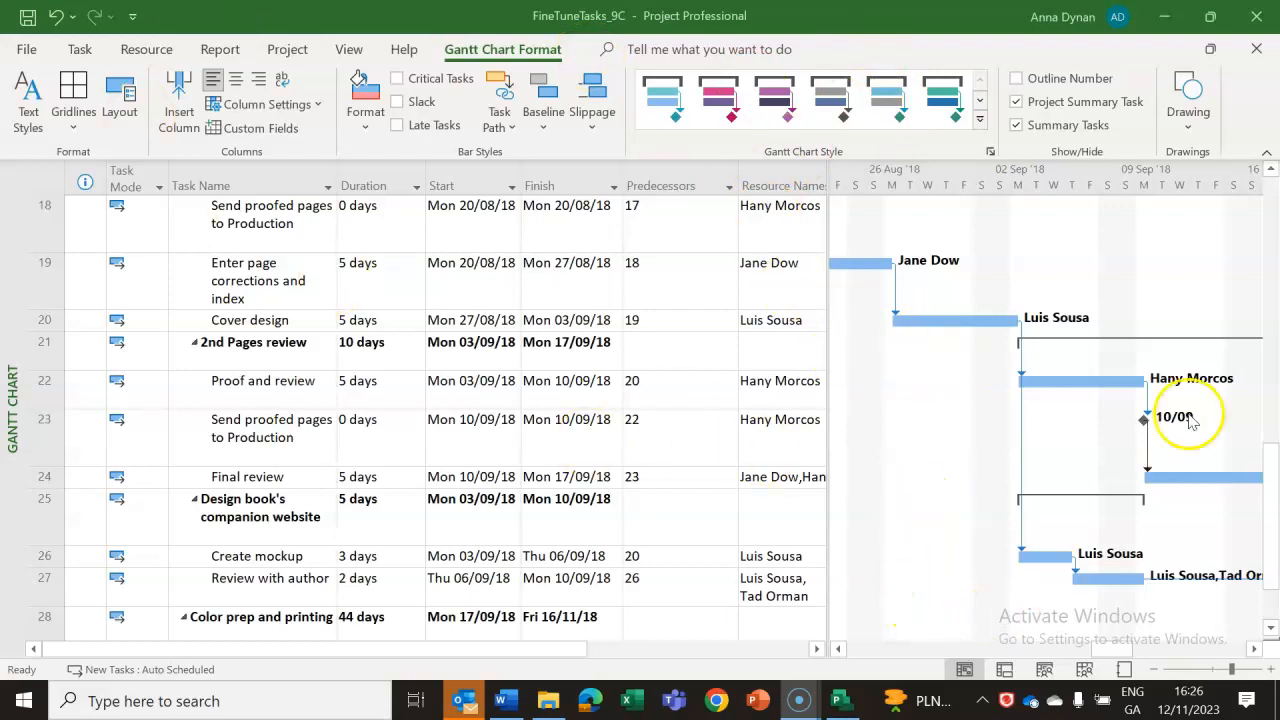
# Check the critical tasks instructions in the Word lab notes and turn on Critical Tasks formatting in the FineTuneTasks_9C Gantt chart.
pyautogui.moveTo(1270, 471); pyautogui.dragTo(1270, 498)
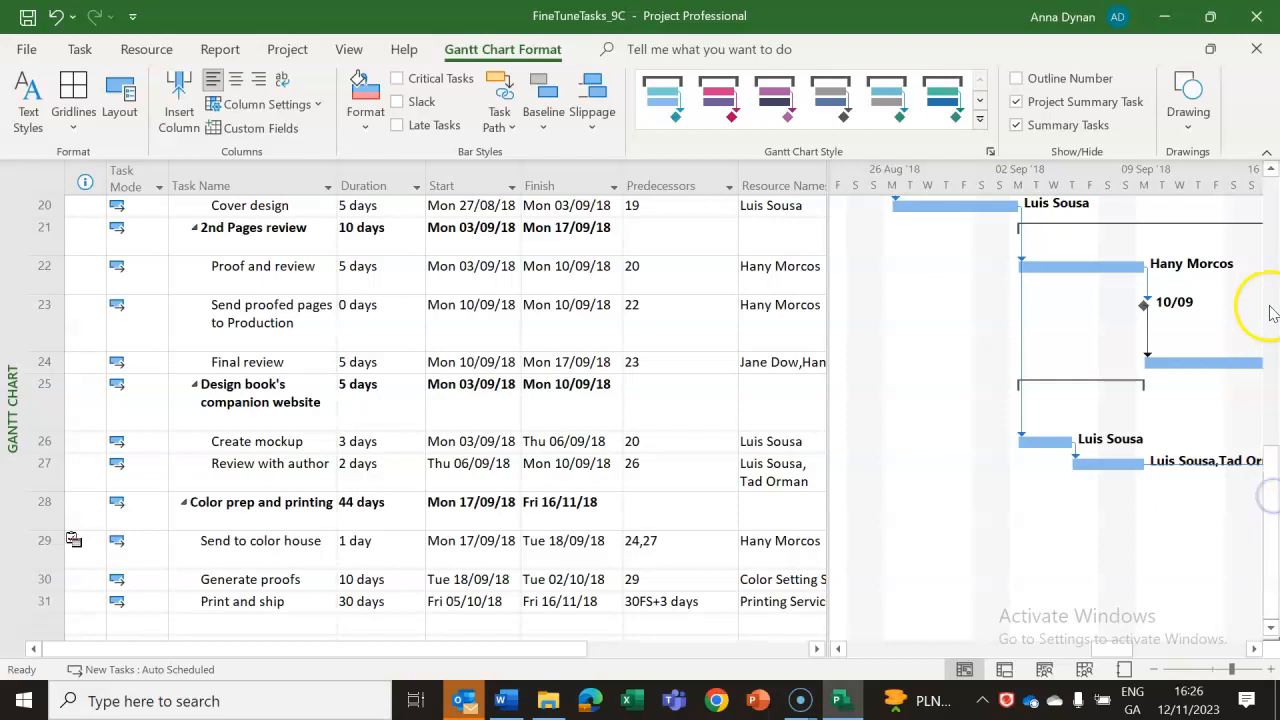
pyautogui.click(1271, 172)
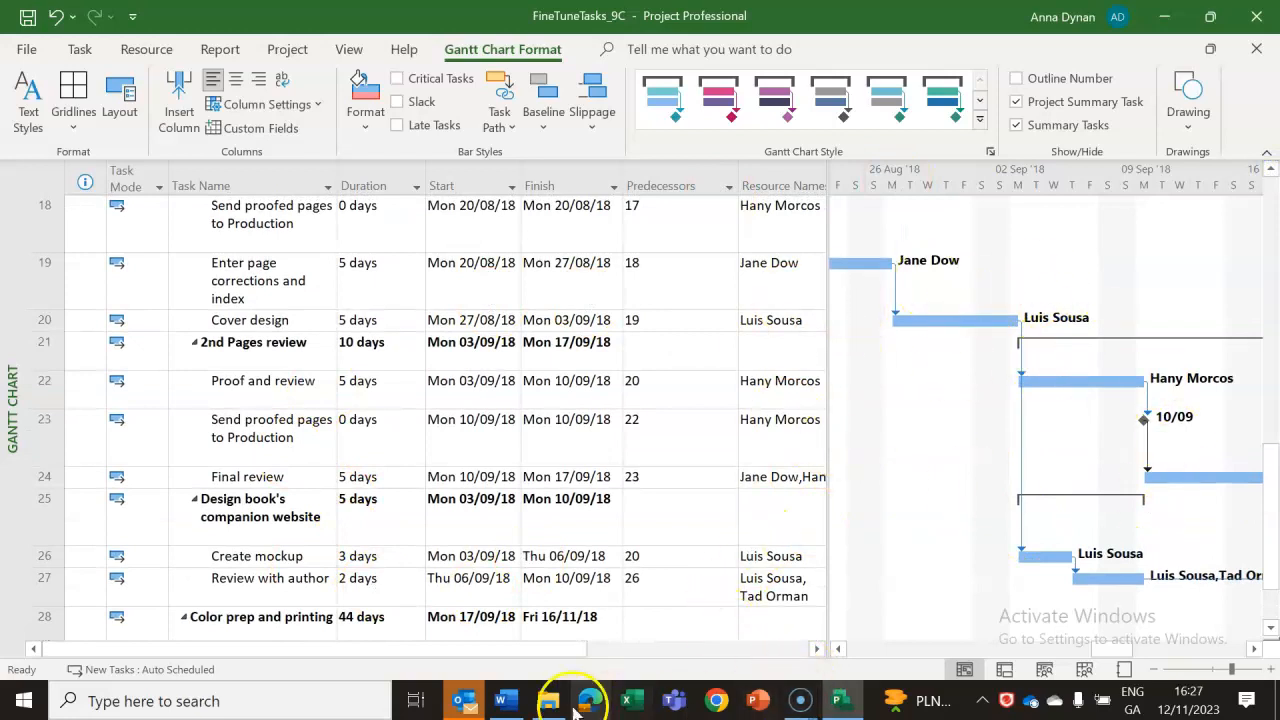
pyautogui.click(507, 701)
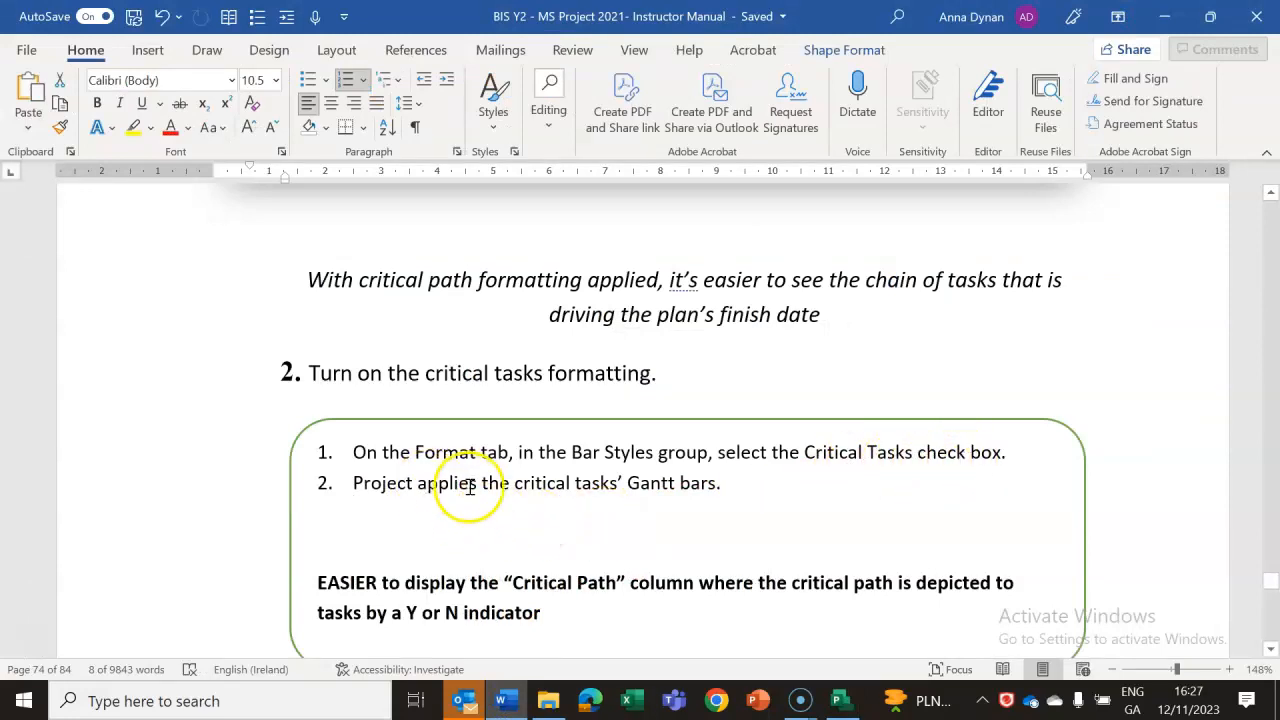
pyautogui.click(840, 701)
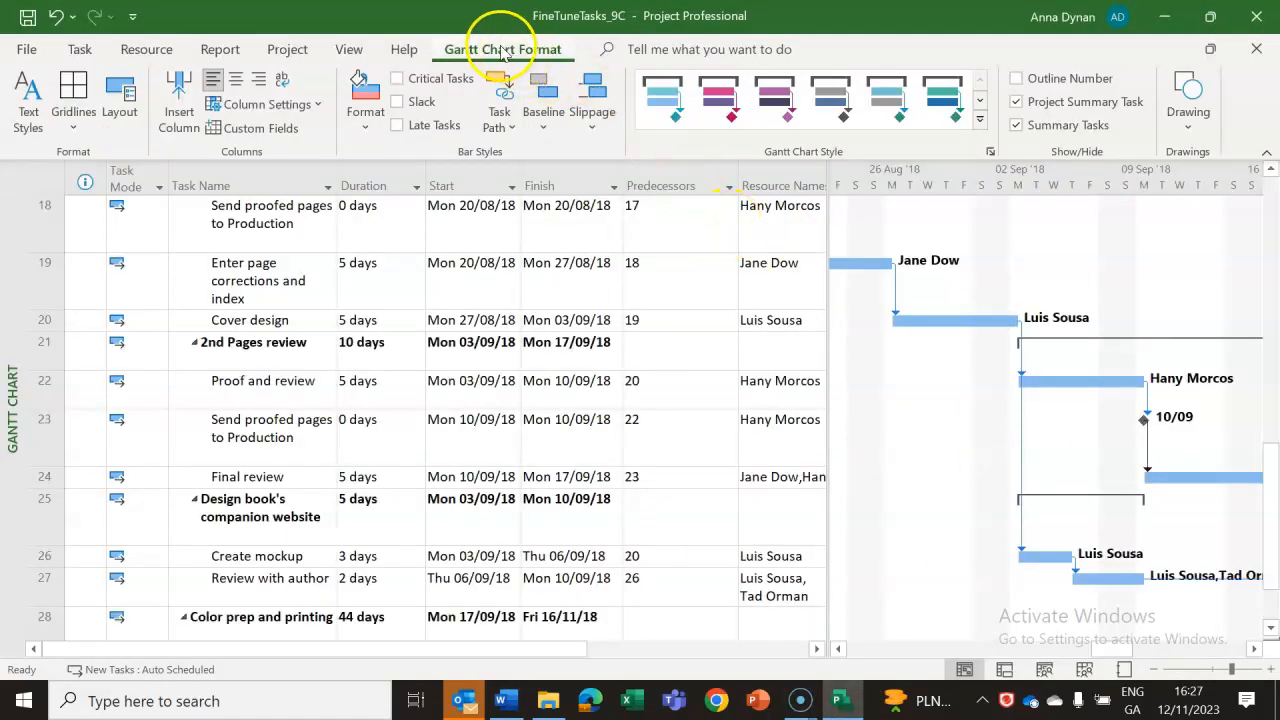
pyautogui.click(399, 80)
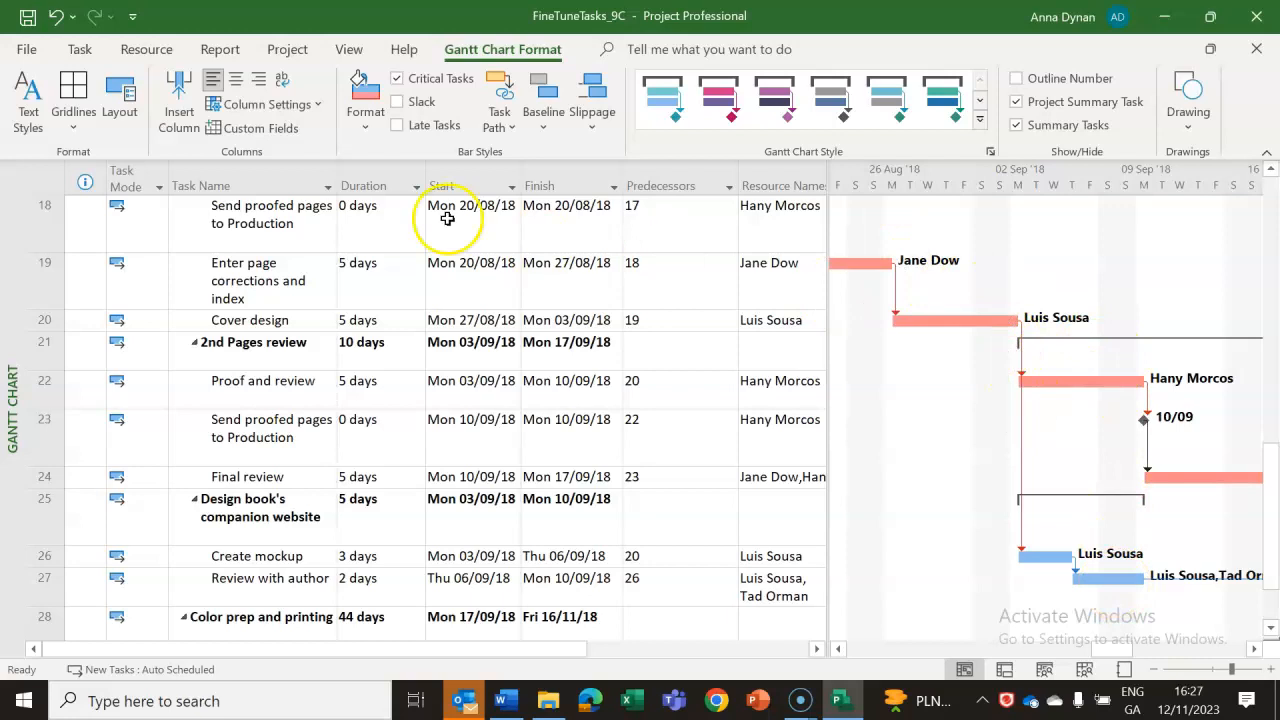
# Change the middle bar color of the Critical bar style to bright red and apply the bar styles.
pyautogui.click(365, 120)
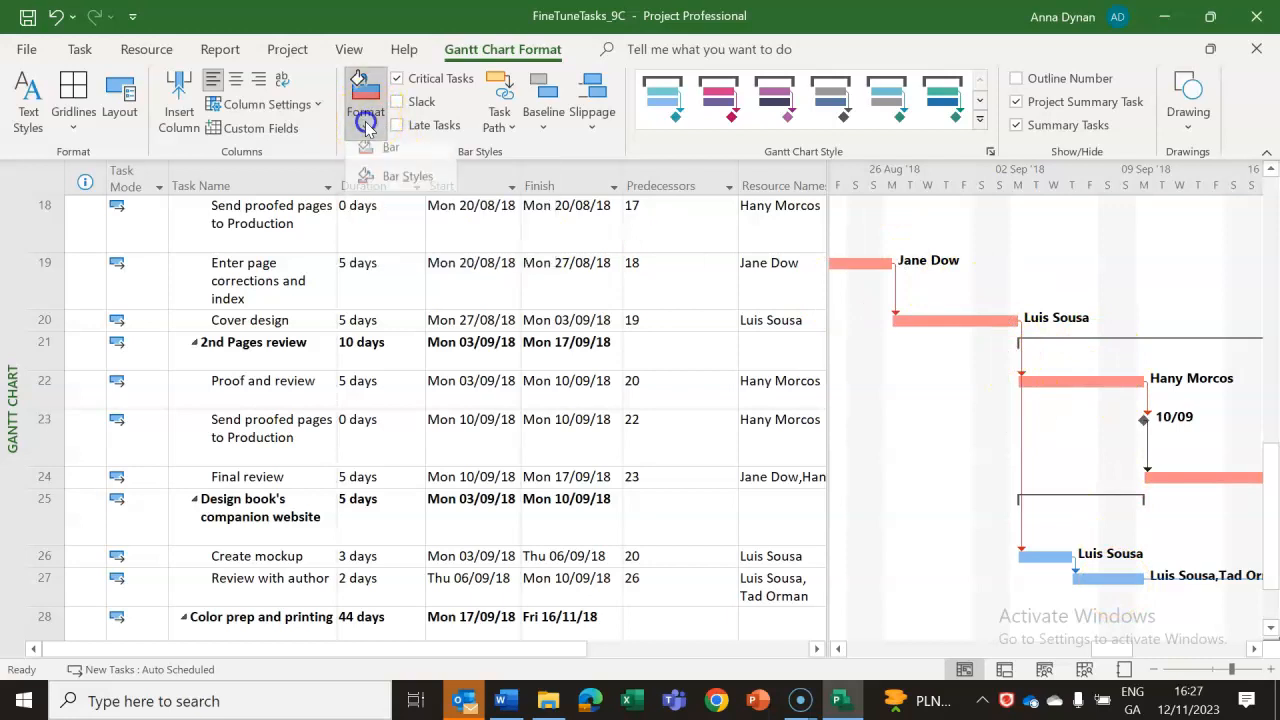
pyautogui.click(386, 186)
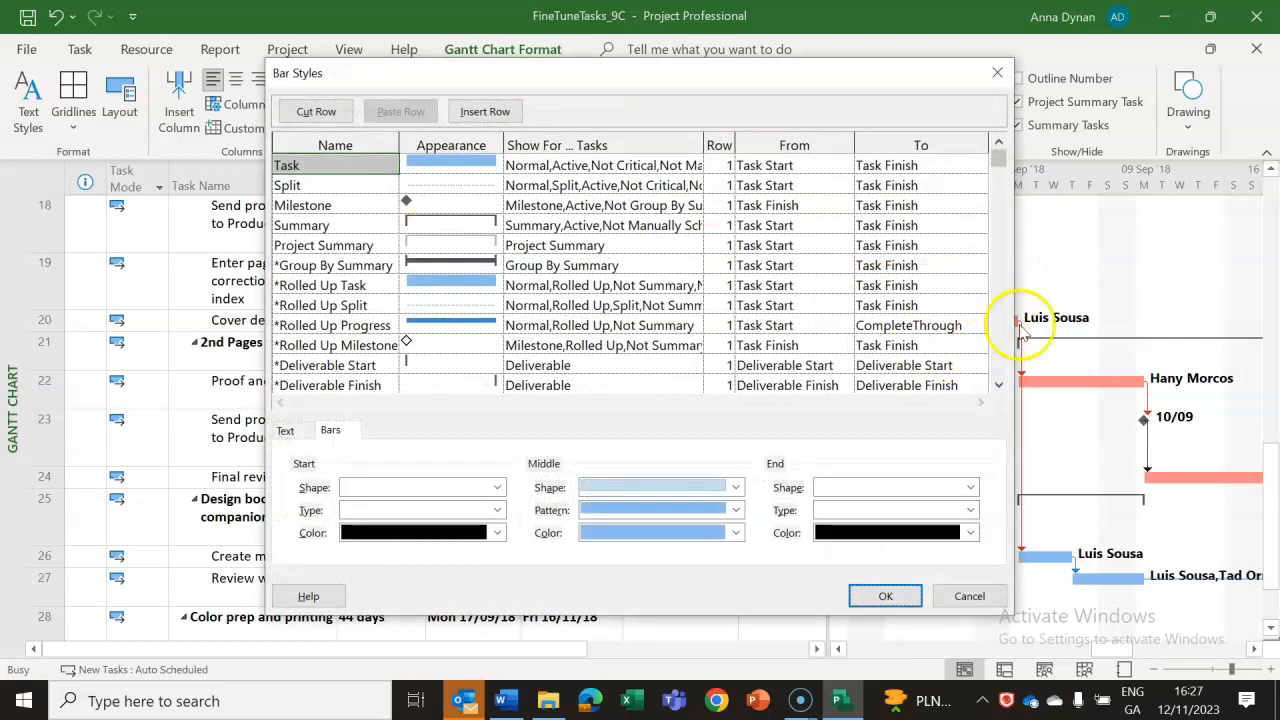
pyautogui.moveTo(1003, 164); pyautogui.dragTo(995, 200)
pyautogui.click(451, 264)
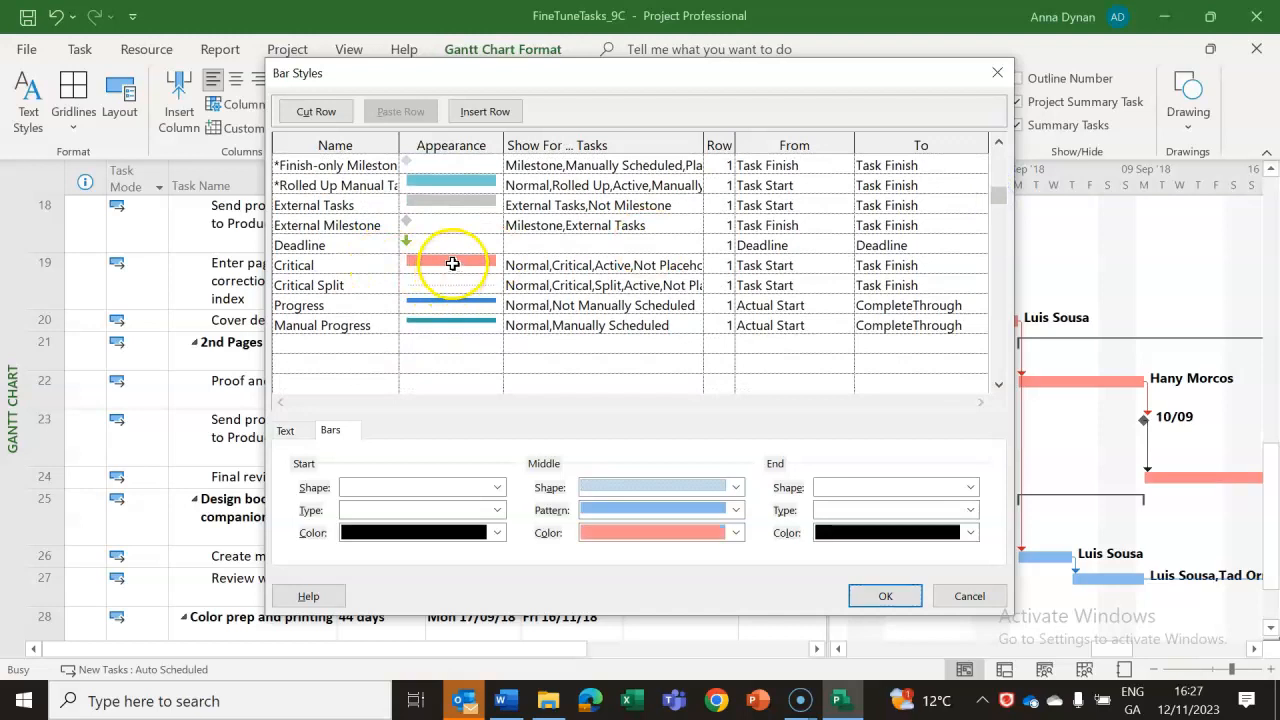
pyautogui.click(735, 532)
pyautogui.click(606, 476)
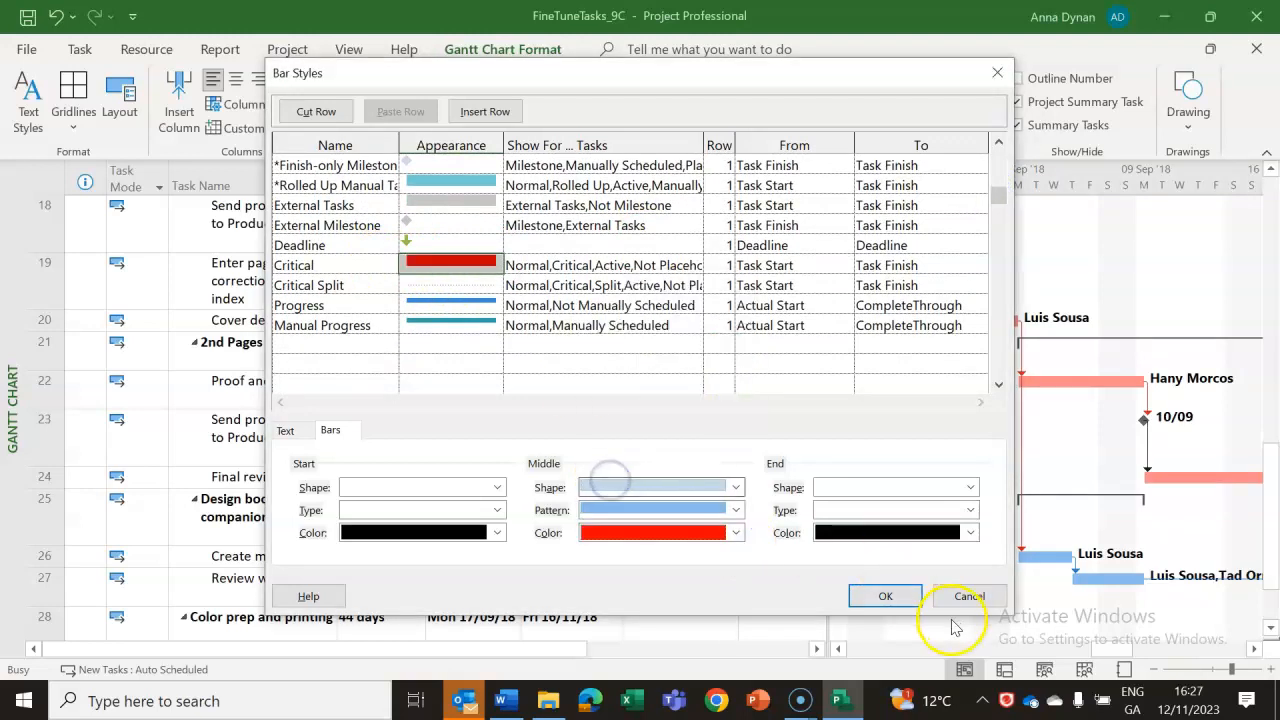
pyautogui.click(898, 597)
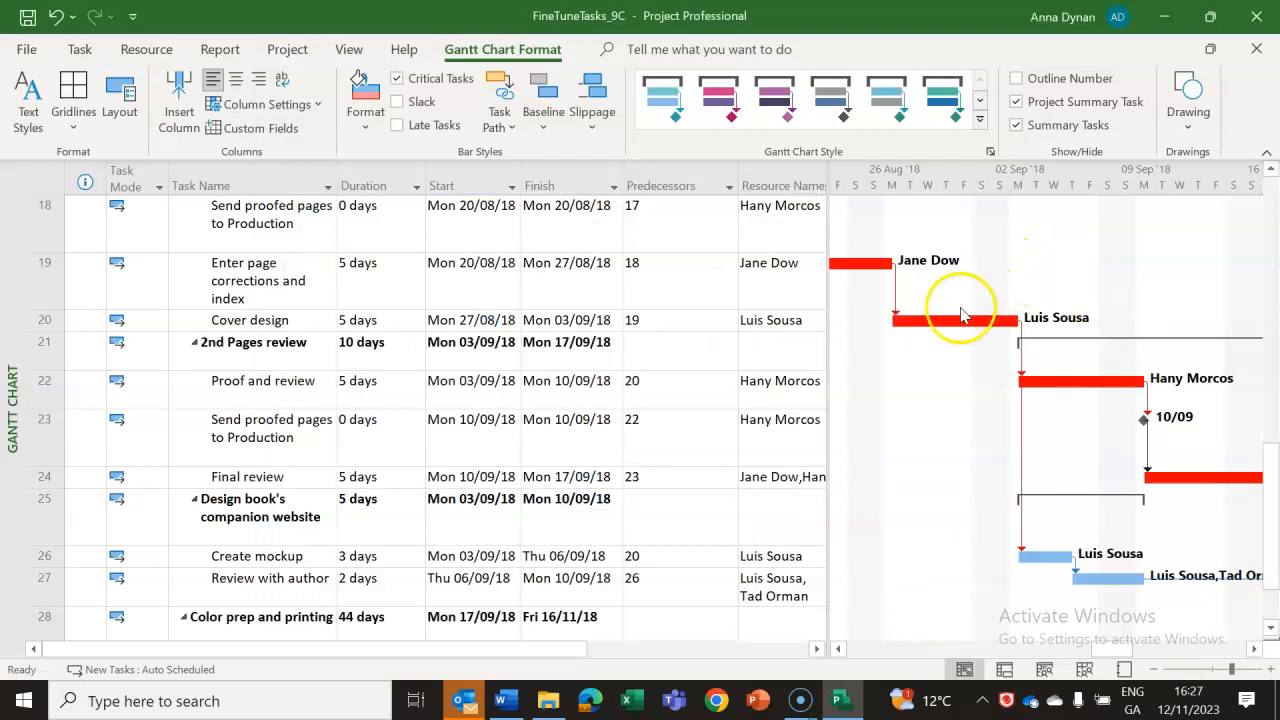
# Add a Critical column after Resource Names, fit its width to the contents, and return to the Word lab notes.
pyautogui.moveTo(1273, 525)
pyautogui.mouseDown()
pyautogui.moveTo(1273, 400)
pyautogui.moveTo(1275, 524)
pyautogui.mouseUp()
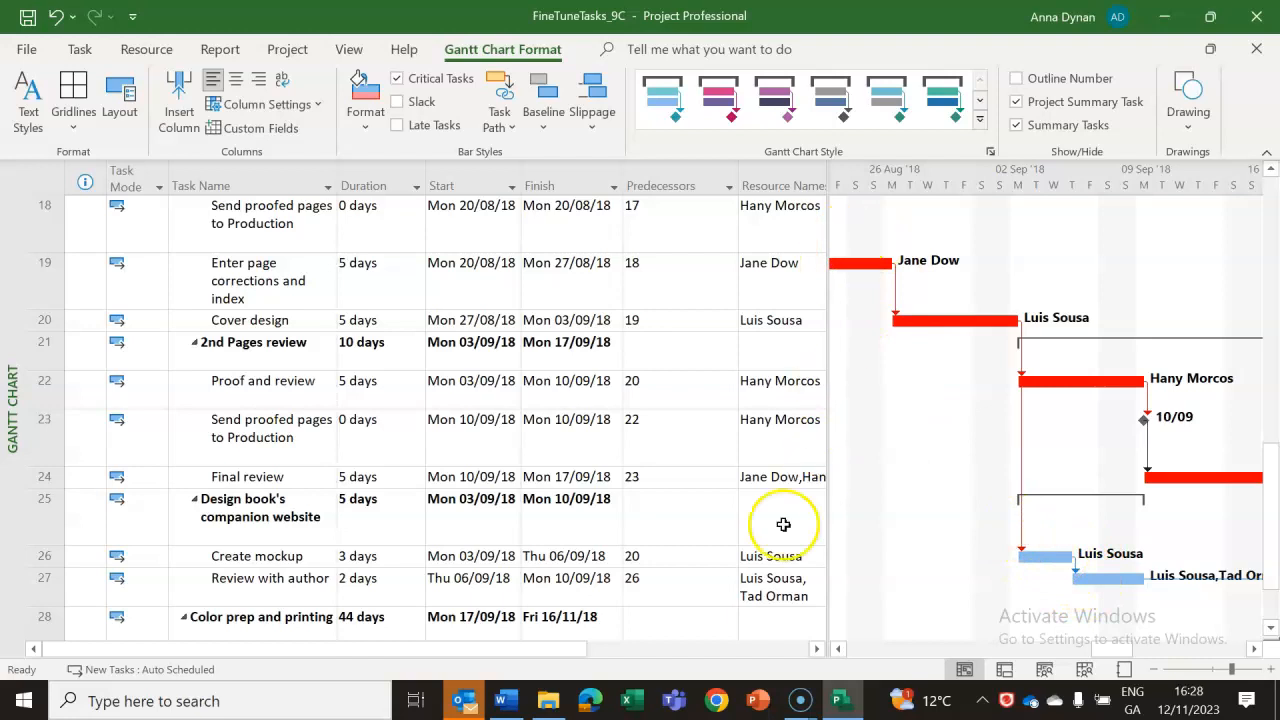
pyautogui.moveTo(555, 650); pyautogui.dragTo(797, 646)
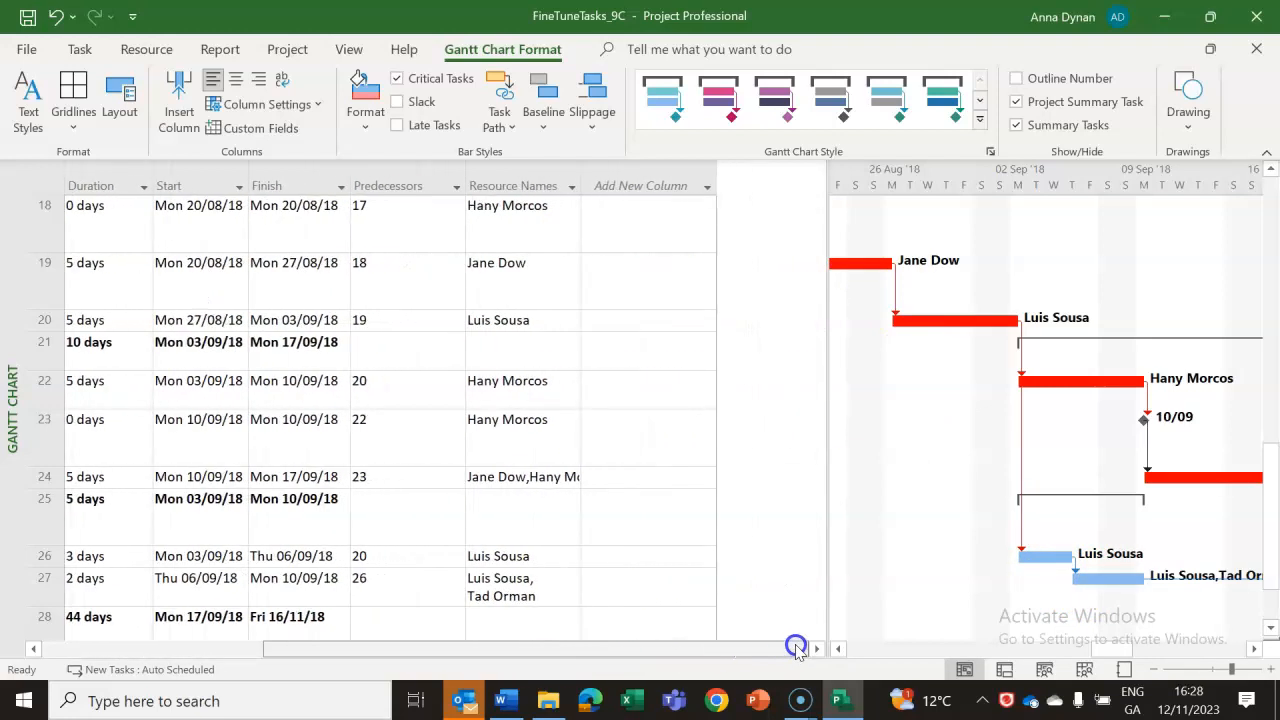
pyautogui.click(707, 191)
pyautogui.write('confirmed')
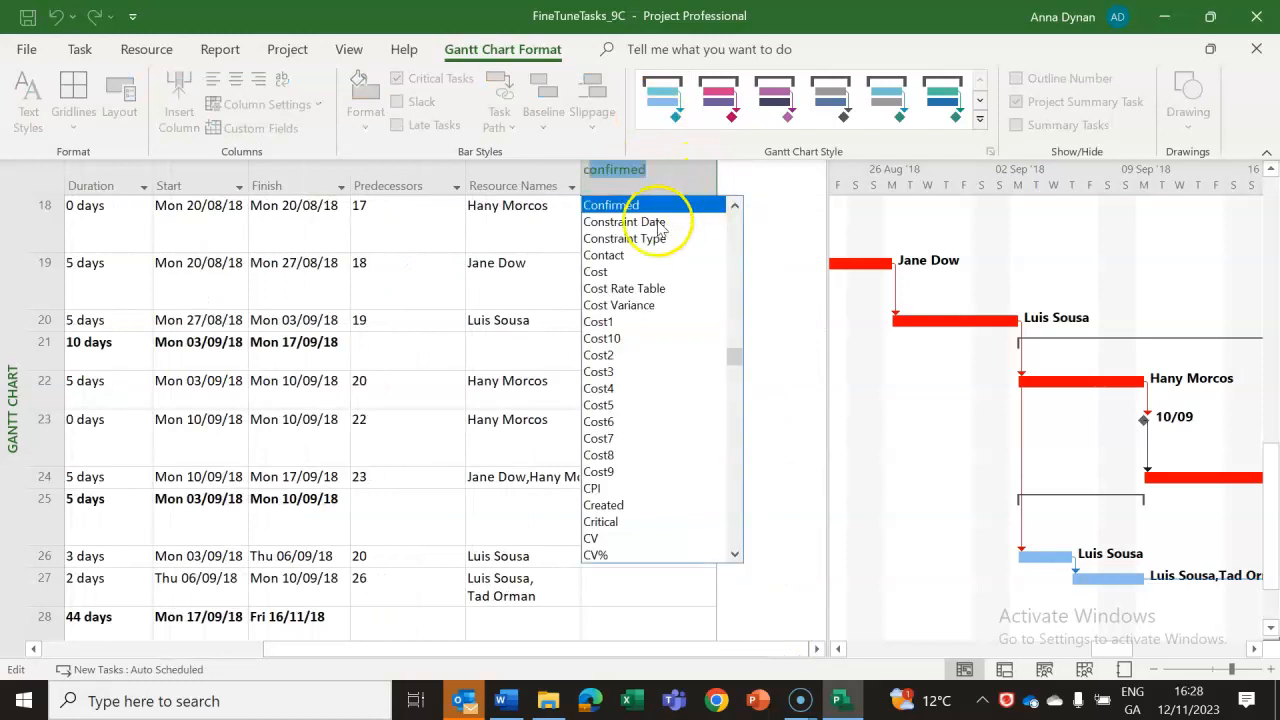
pyautogui.click(607, 522)
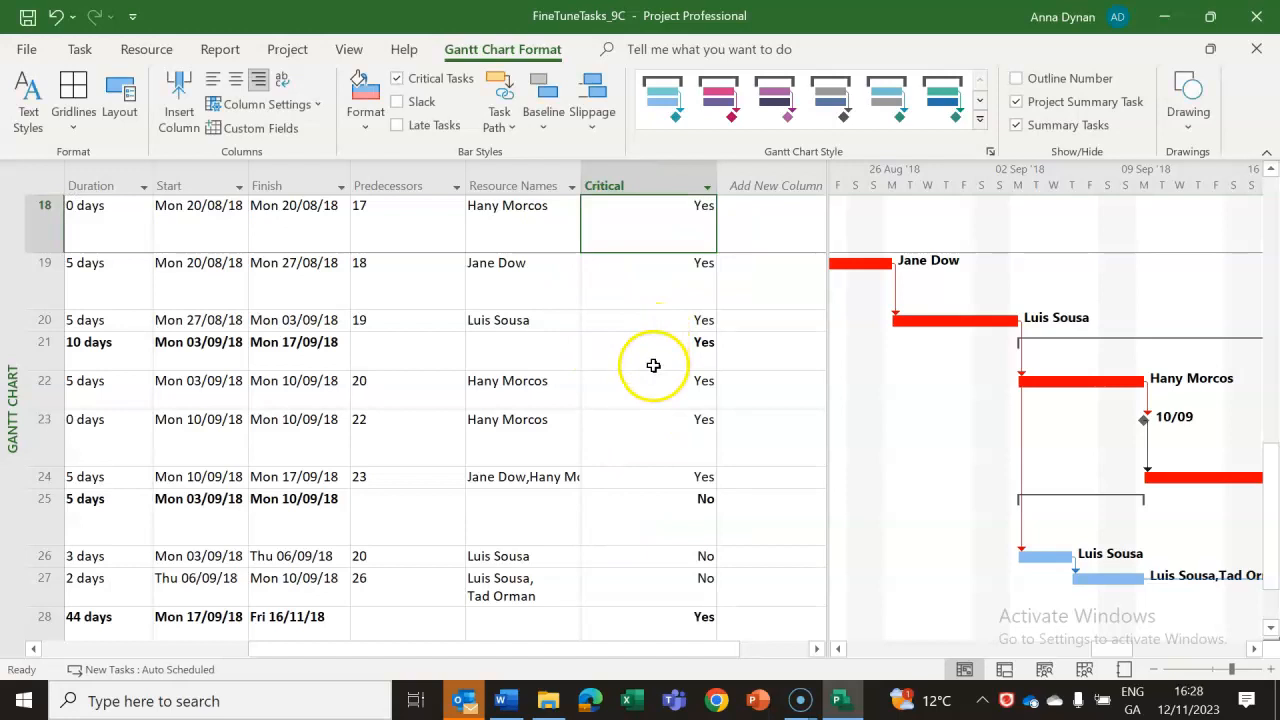
pyautogui.doubleClick(719, 178)
pyautogui.click(626, 220)
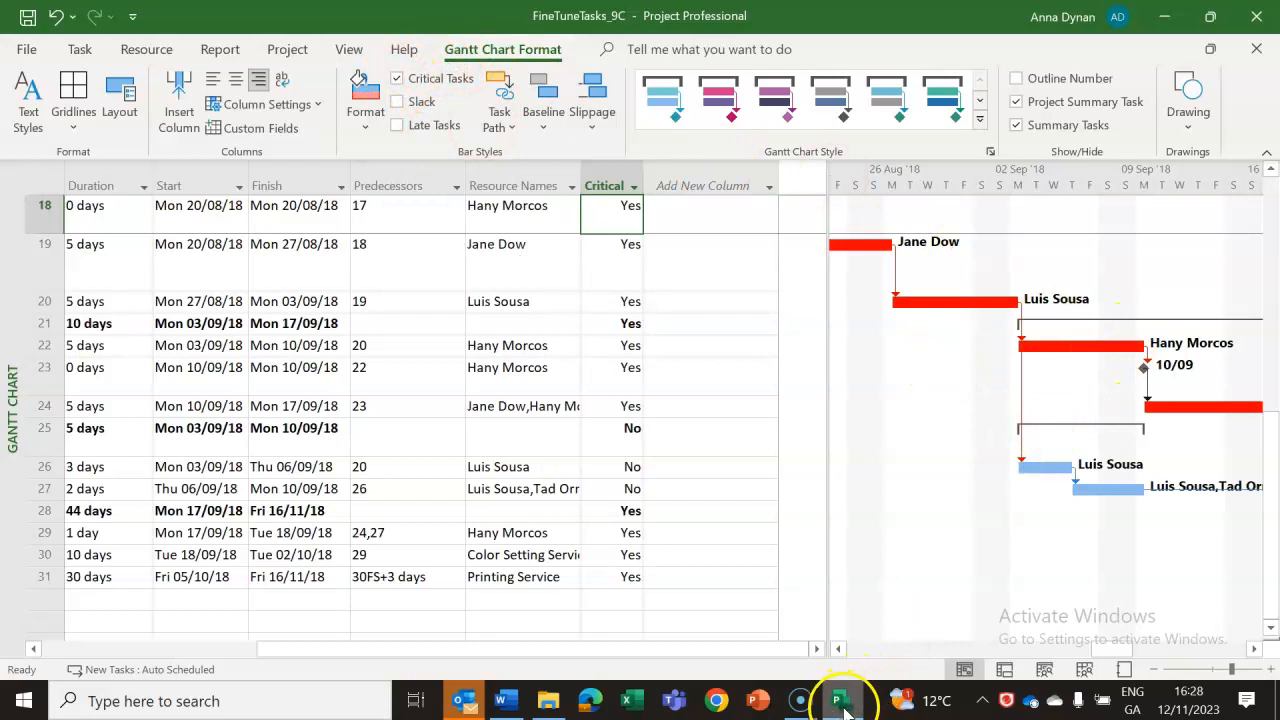
pyautogui.click(507, 703)
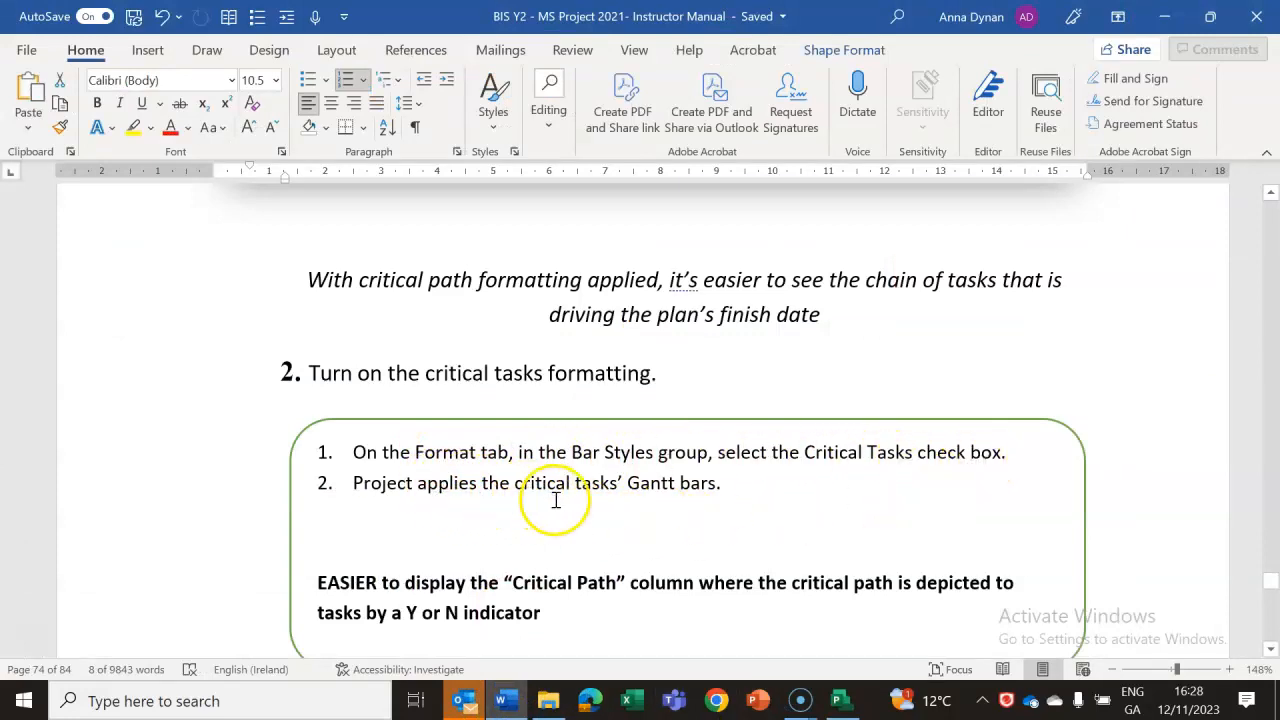
# Compare the Critical column and red bars in the FineTuneTasks_9C plan with the critical path section of the Word lab notes.
pyautogui.click(836, 699)
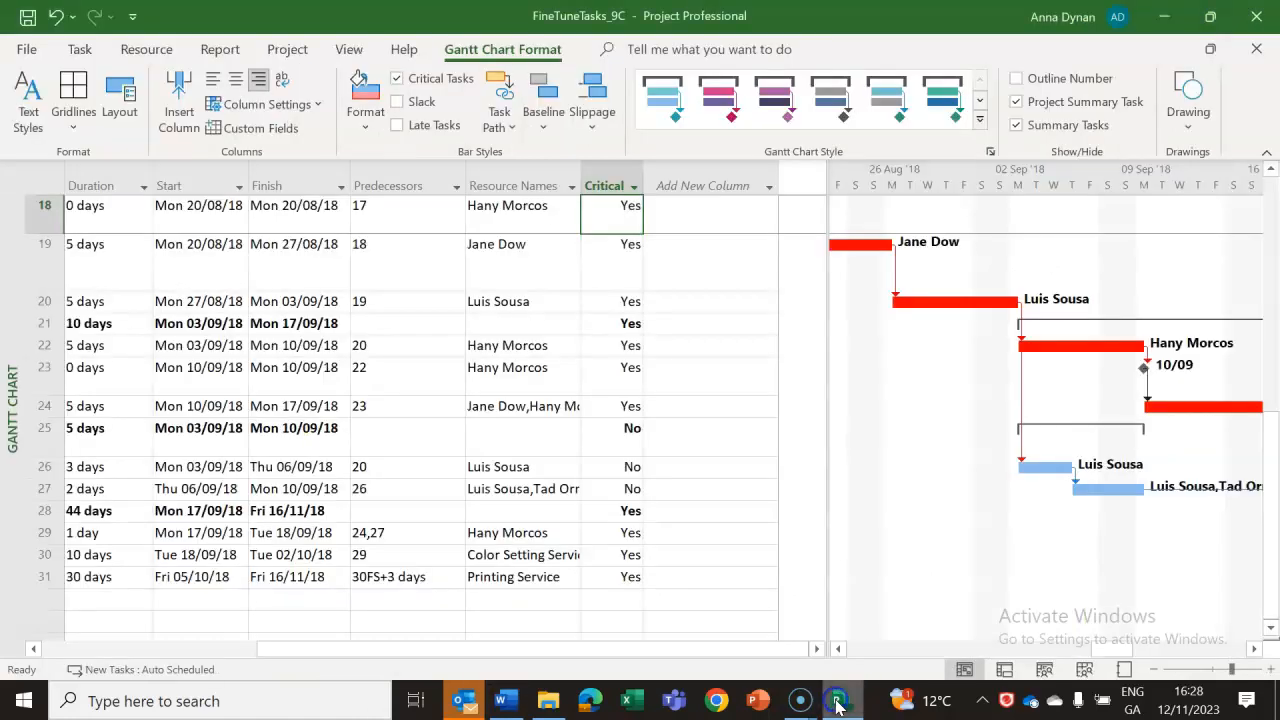
pyautogui.click(502, 700)
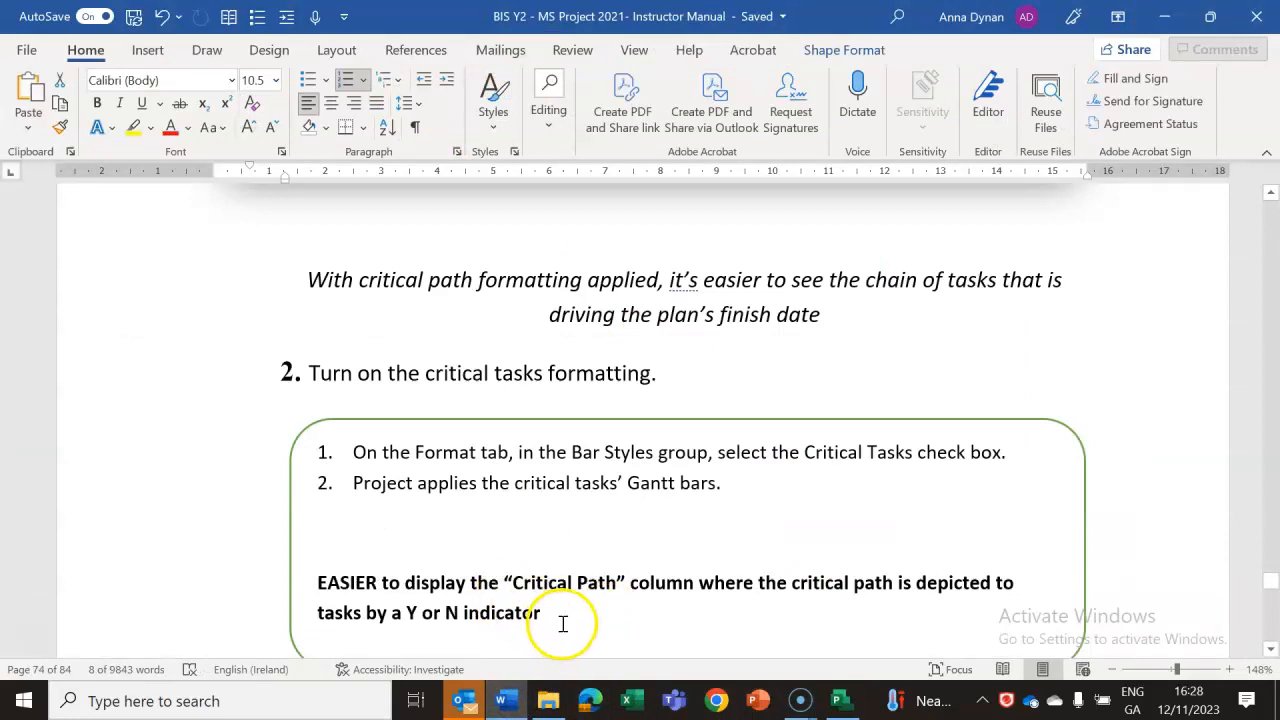
pyautogui.click(1272, 651)
pyautogui.click(1272, 651)
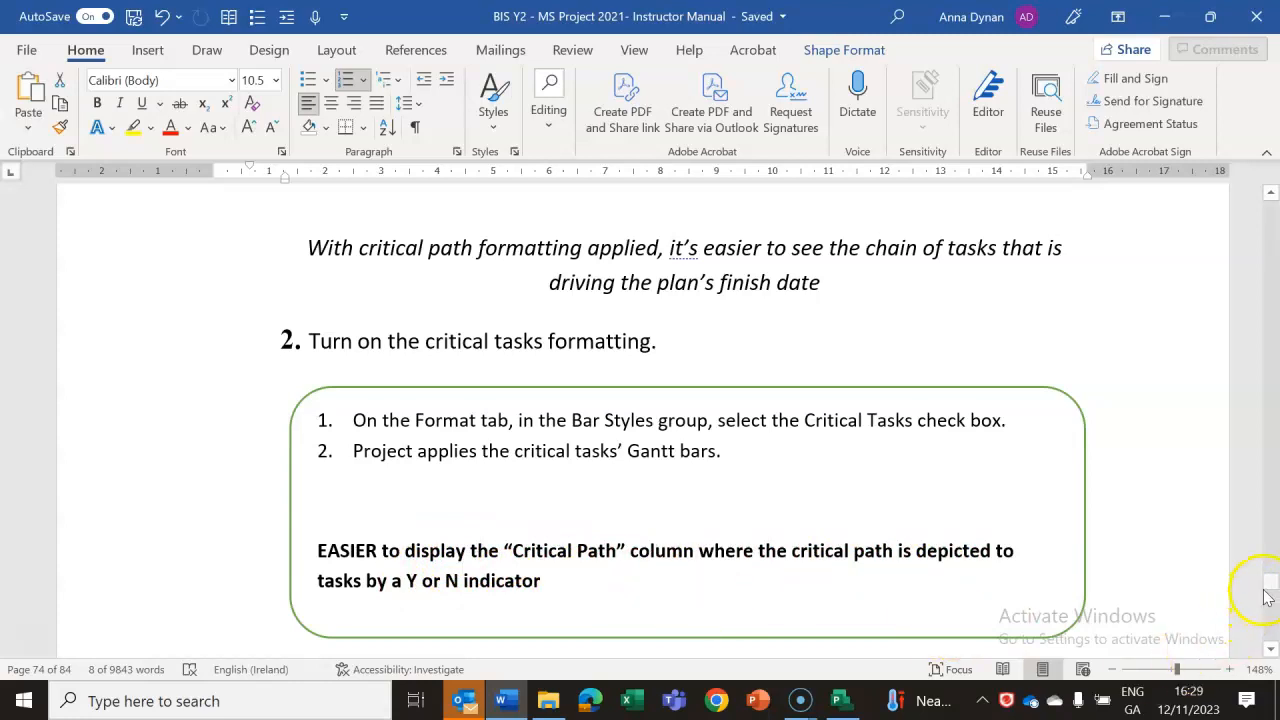
pyautogui.moveTo(1272, 588); pyautogui.dragTo(1272, 581)
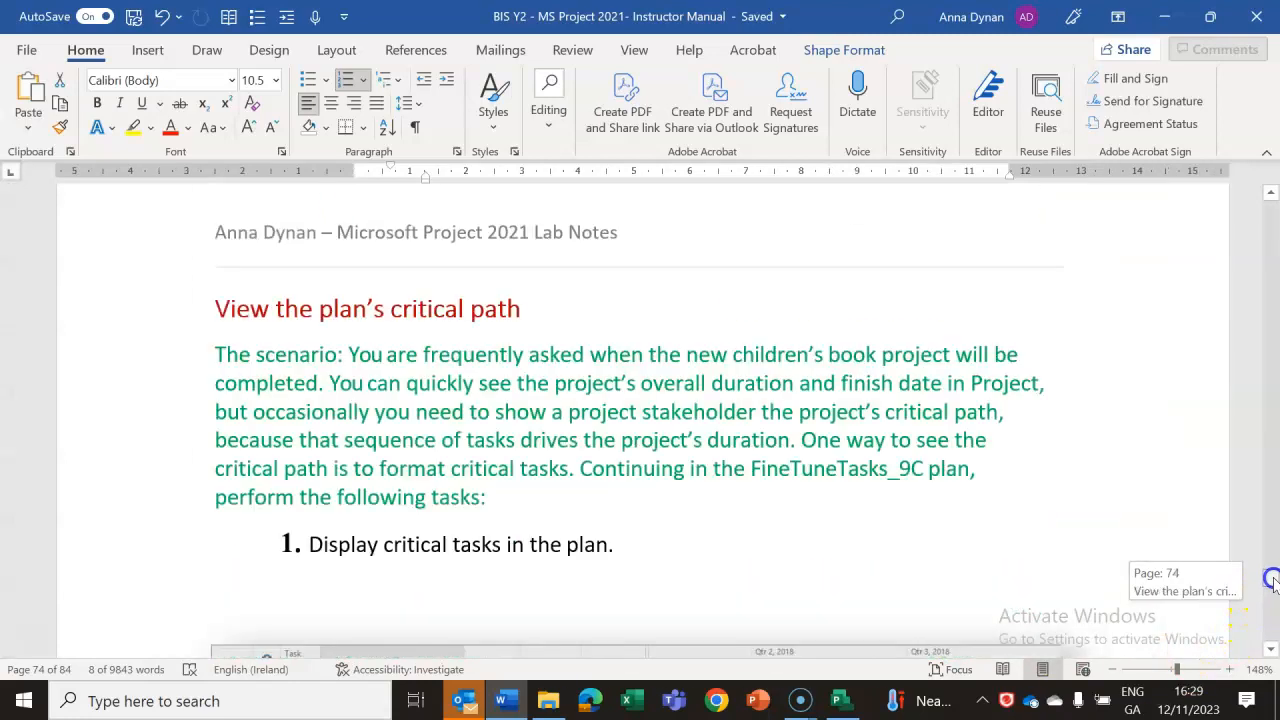
# Read ahead to the Examine Project Costs section, including its scenario and Cost table illustration, and return to the critical tasks instructions.
pyautogui.click(1271, 650)
pyautogui.moveTo(1271, 650); pyautogui.dragTo(1271, 652)
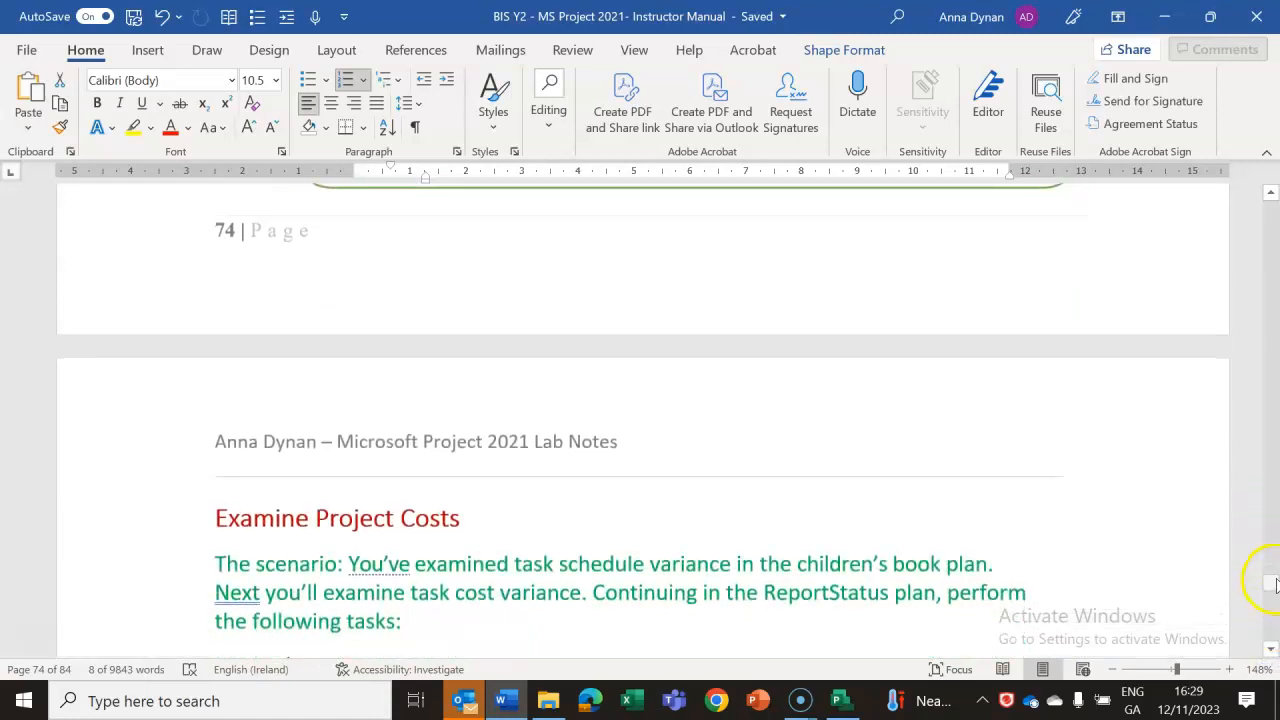
pyautogui.moveTo(1271, 648); pyautogui.dragTo(1272, 660)
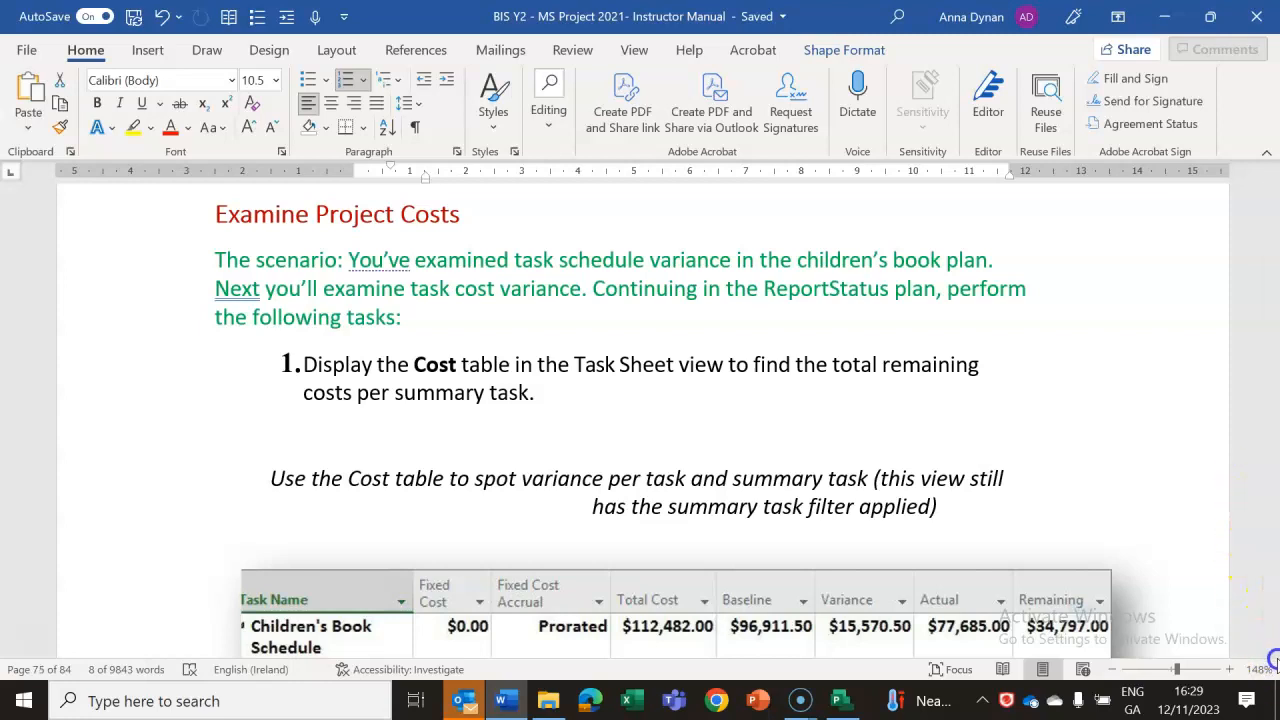
pyautogui.moveTo(1271, 650); pyautogui.dragTo(1272, 648)
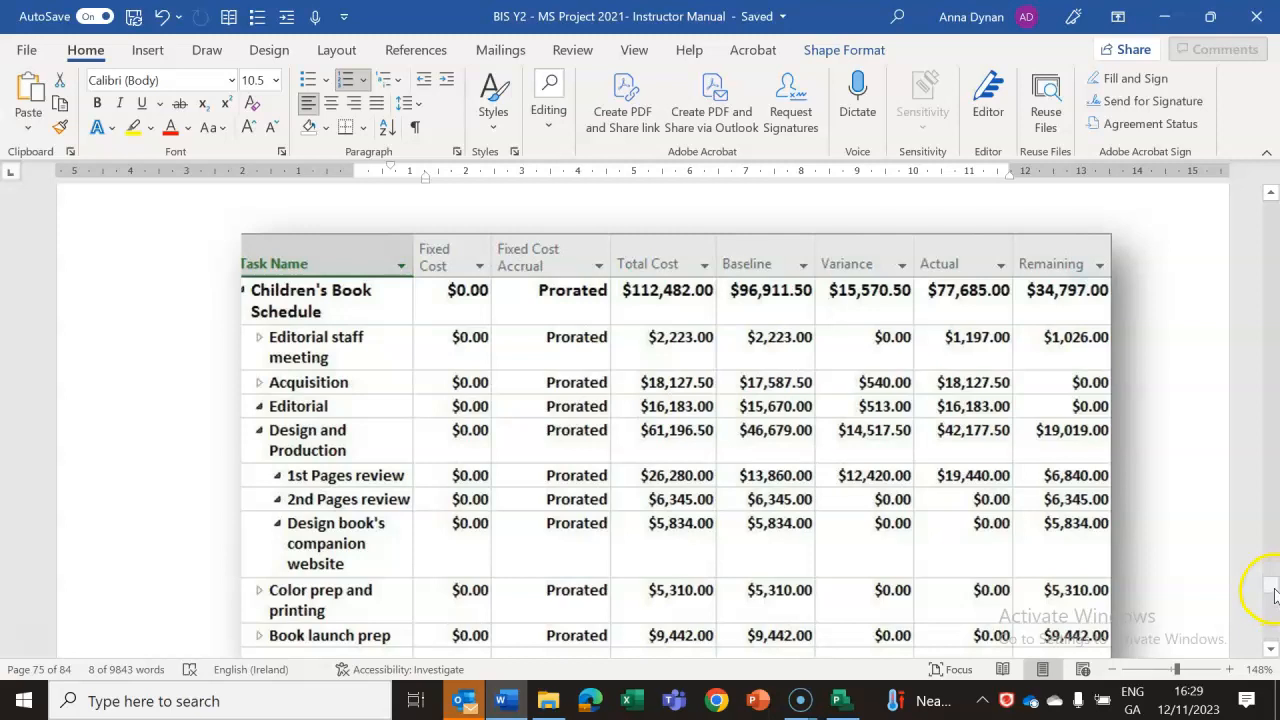
pyautogui.moveTo(1272, 592); pyautogui.dragTo(1272, 587)
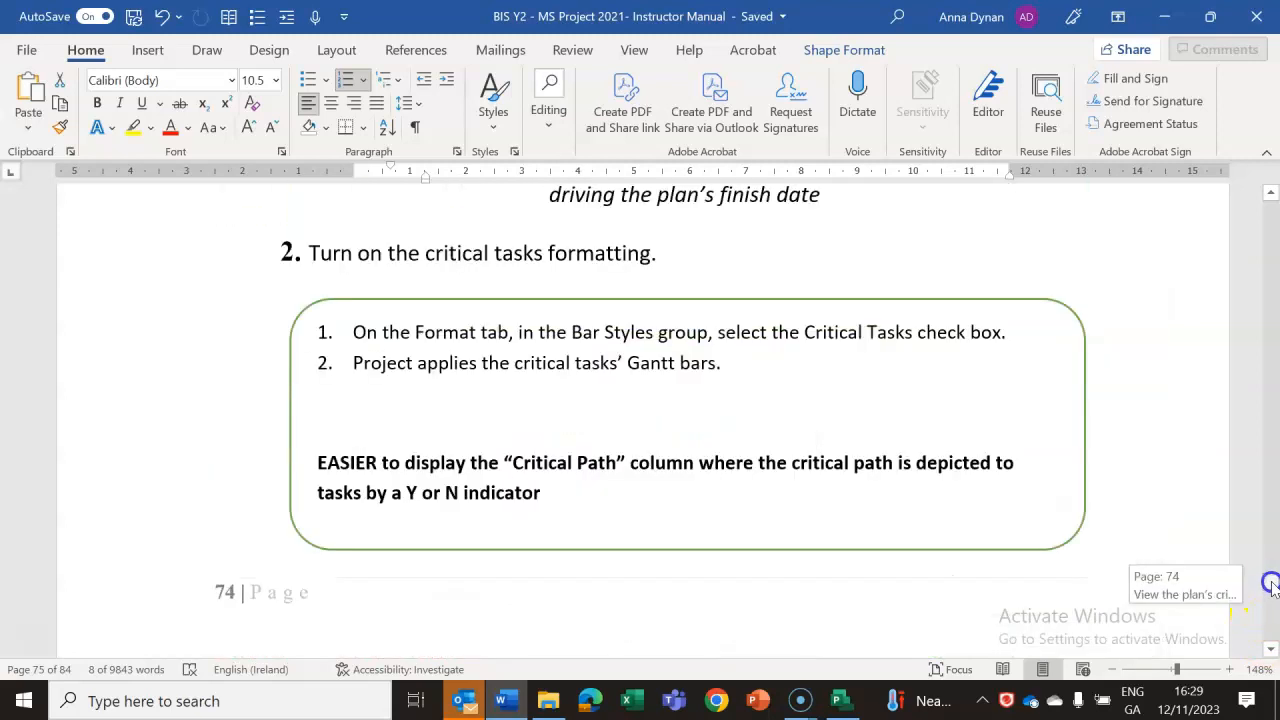